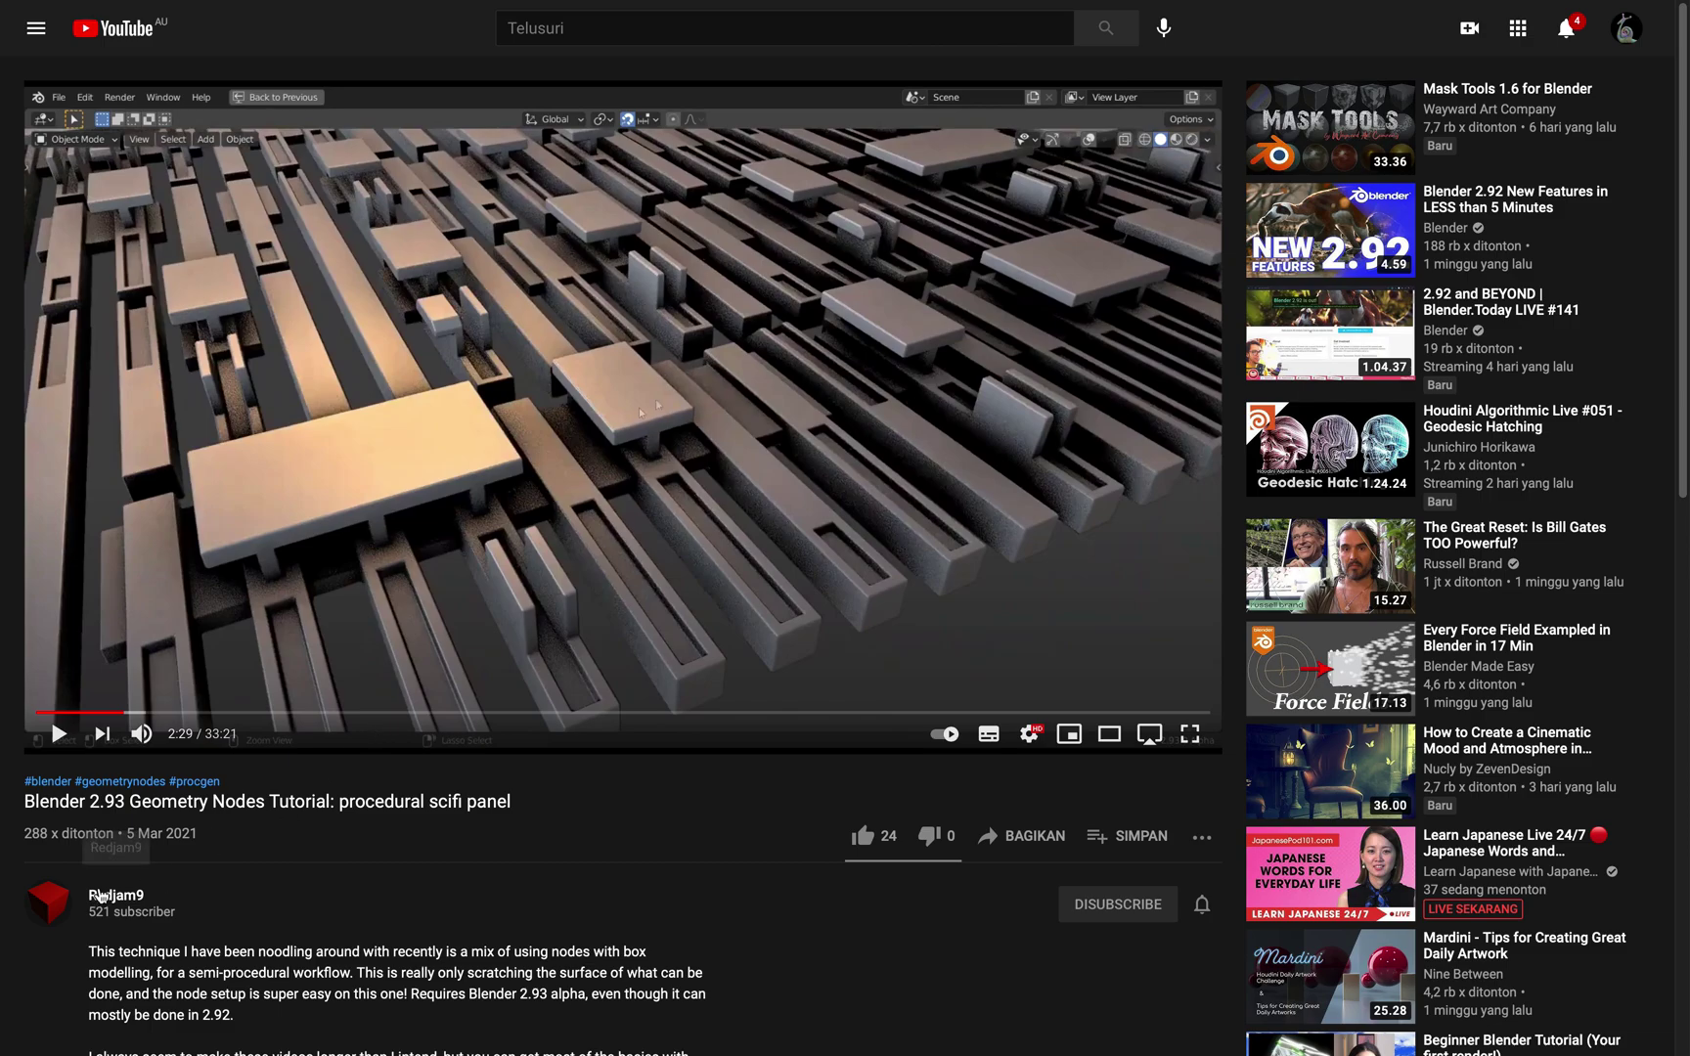
- Skim the procedural scifi panel tutorial video by jumping through it up to 30:02
{"action": "left_click_drag", "start_coordinate": [142, 711], "coordinate": [183, 714]}
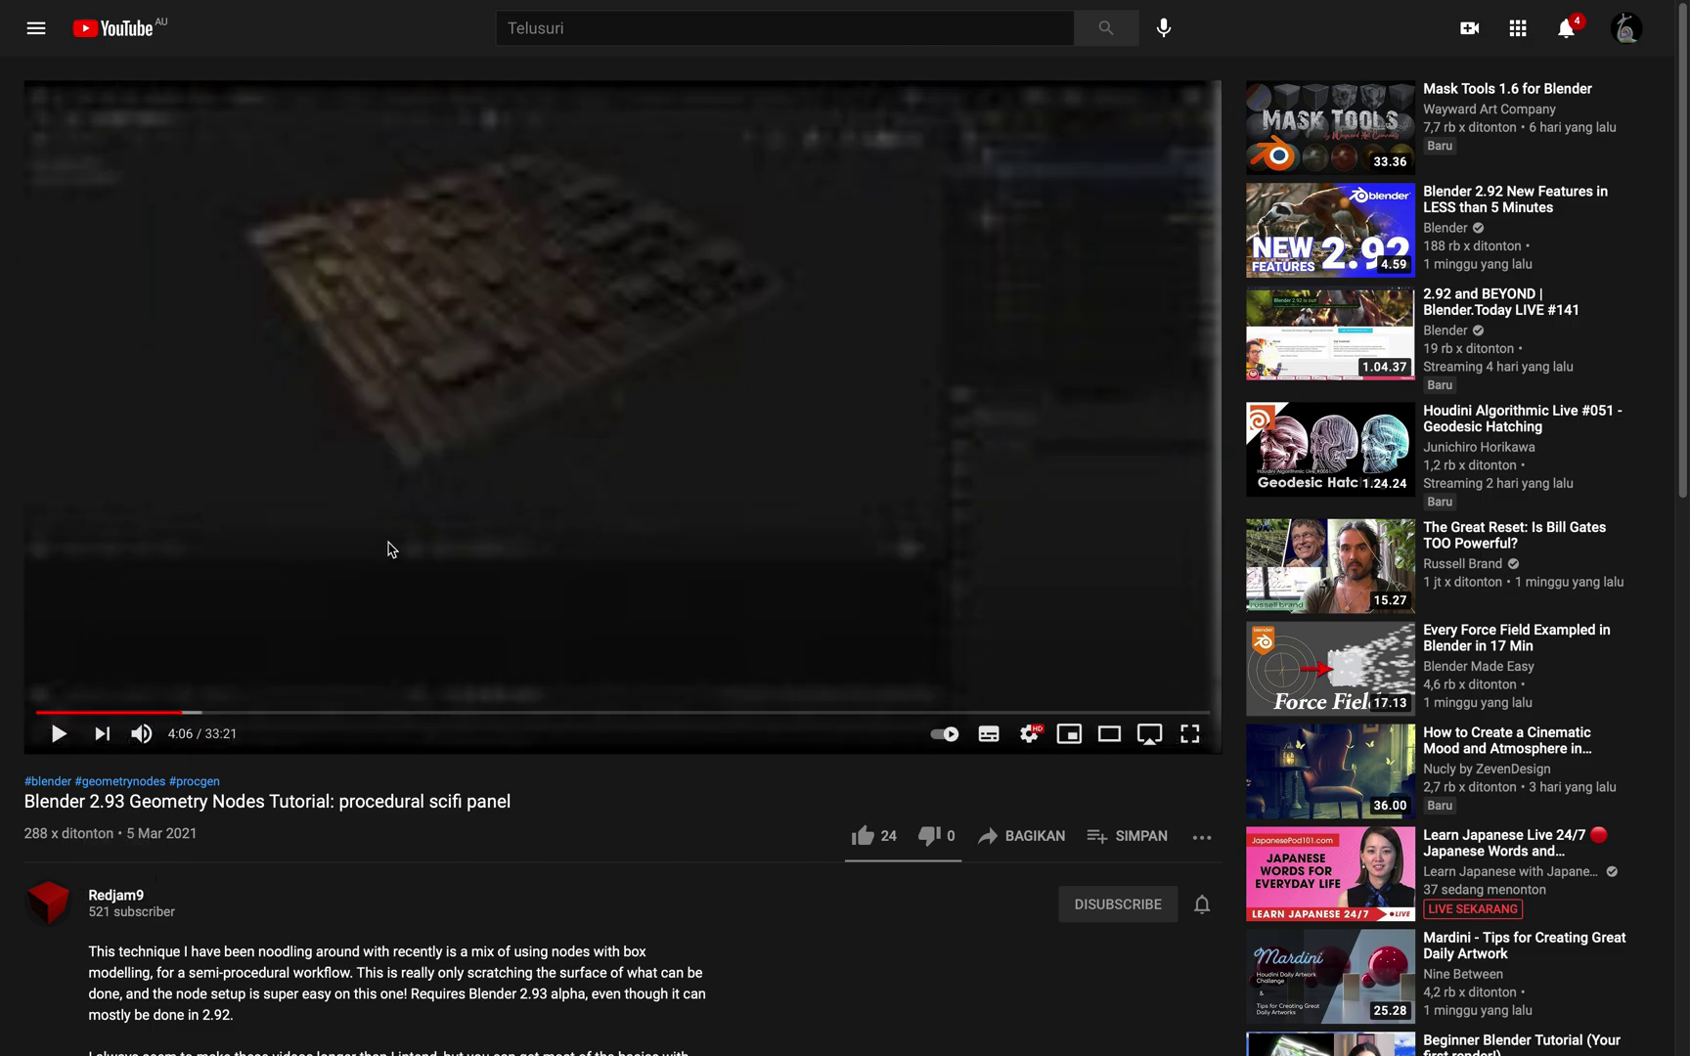
{"action": "left_click_drag", "start_coordinate": [299, 713], "coordinate": [362, 712]}
{"action": "left_click", "coordinate": [681, 713]}
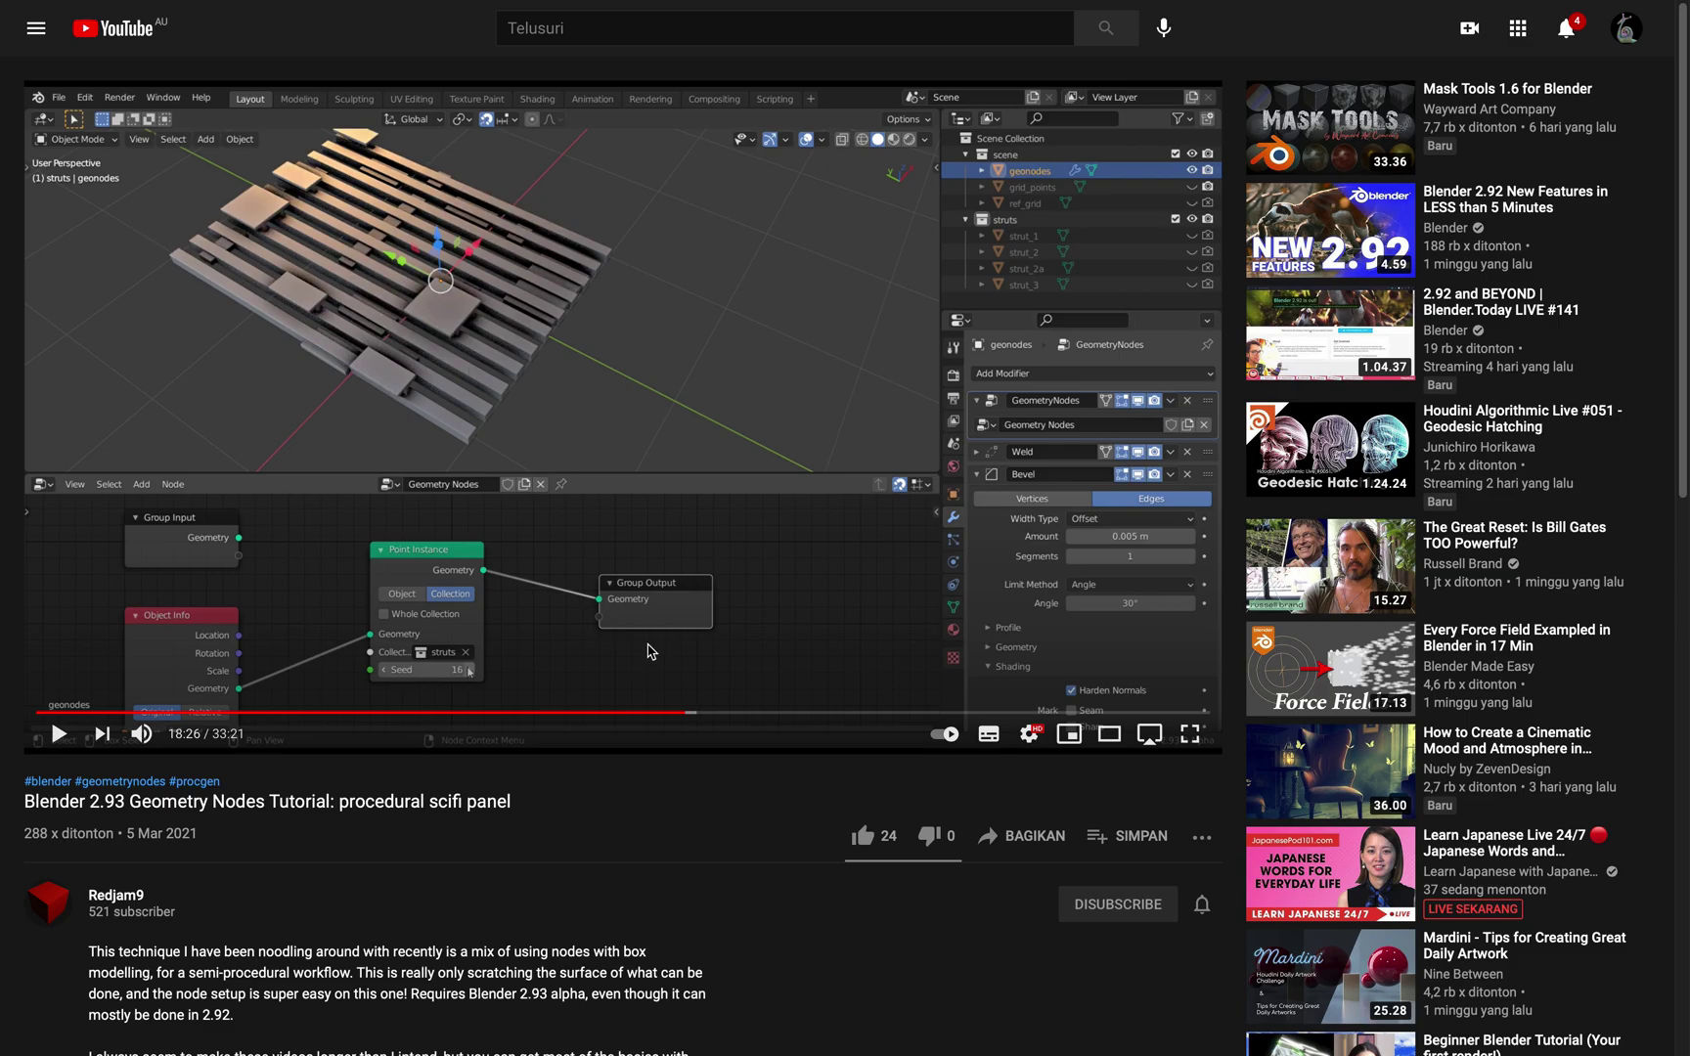
{"action": "left_click", "coordinate": [738, 713]}
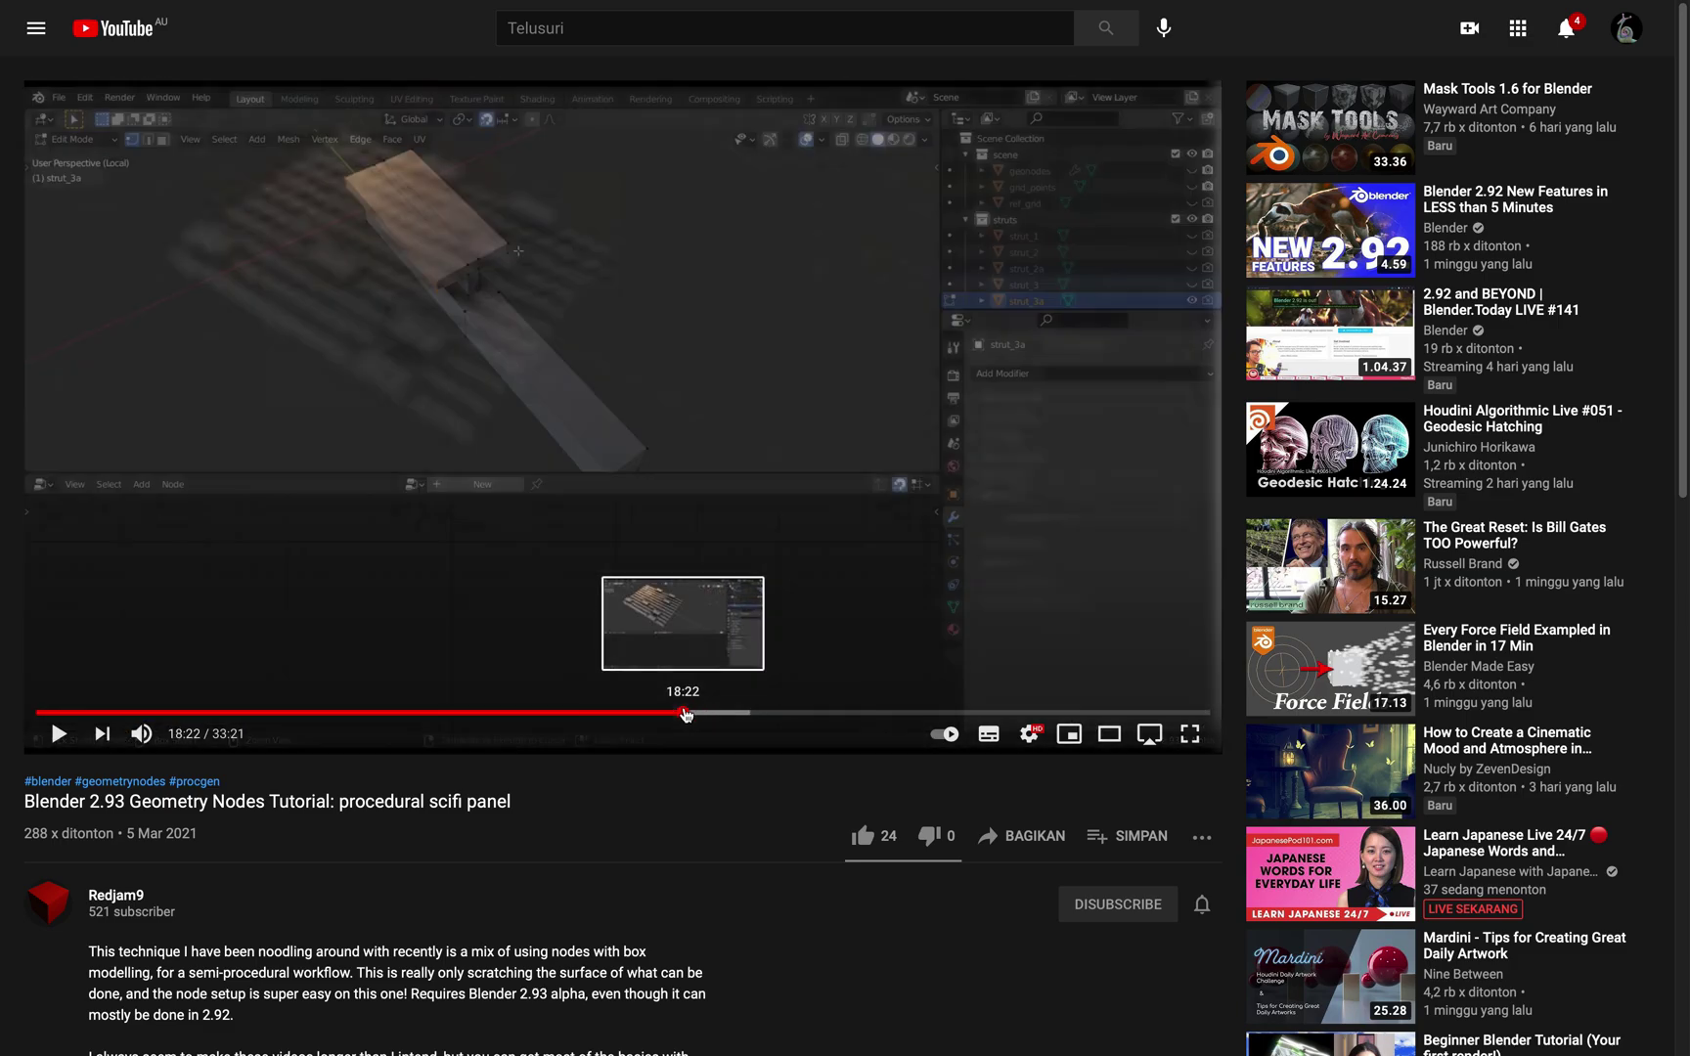
{"action": "left_click", "coordinate": [689, 713]}
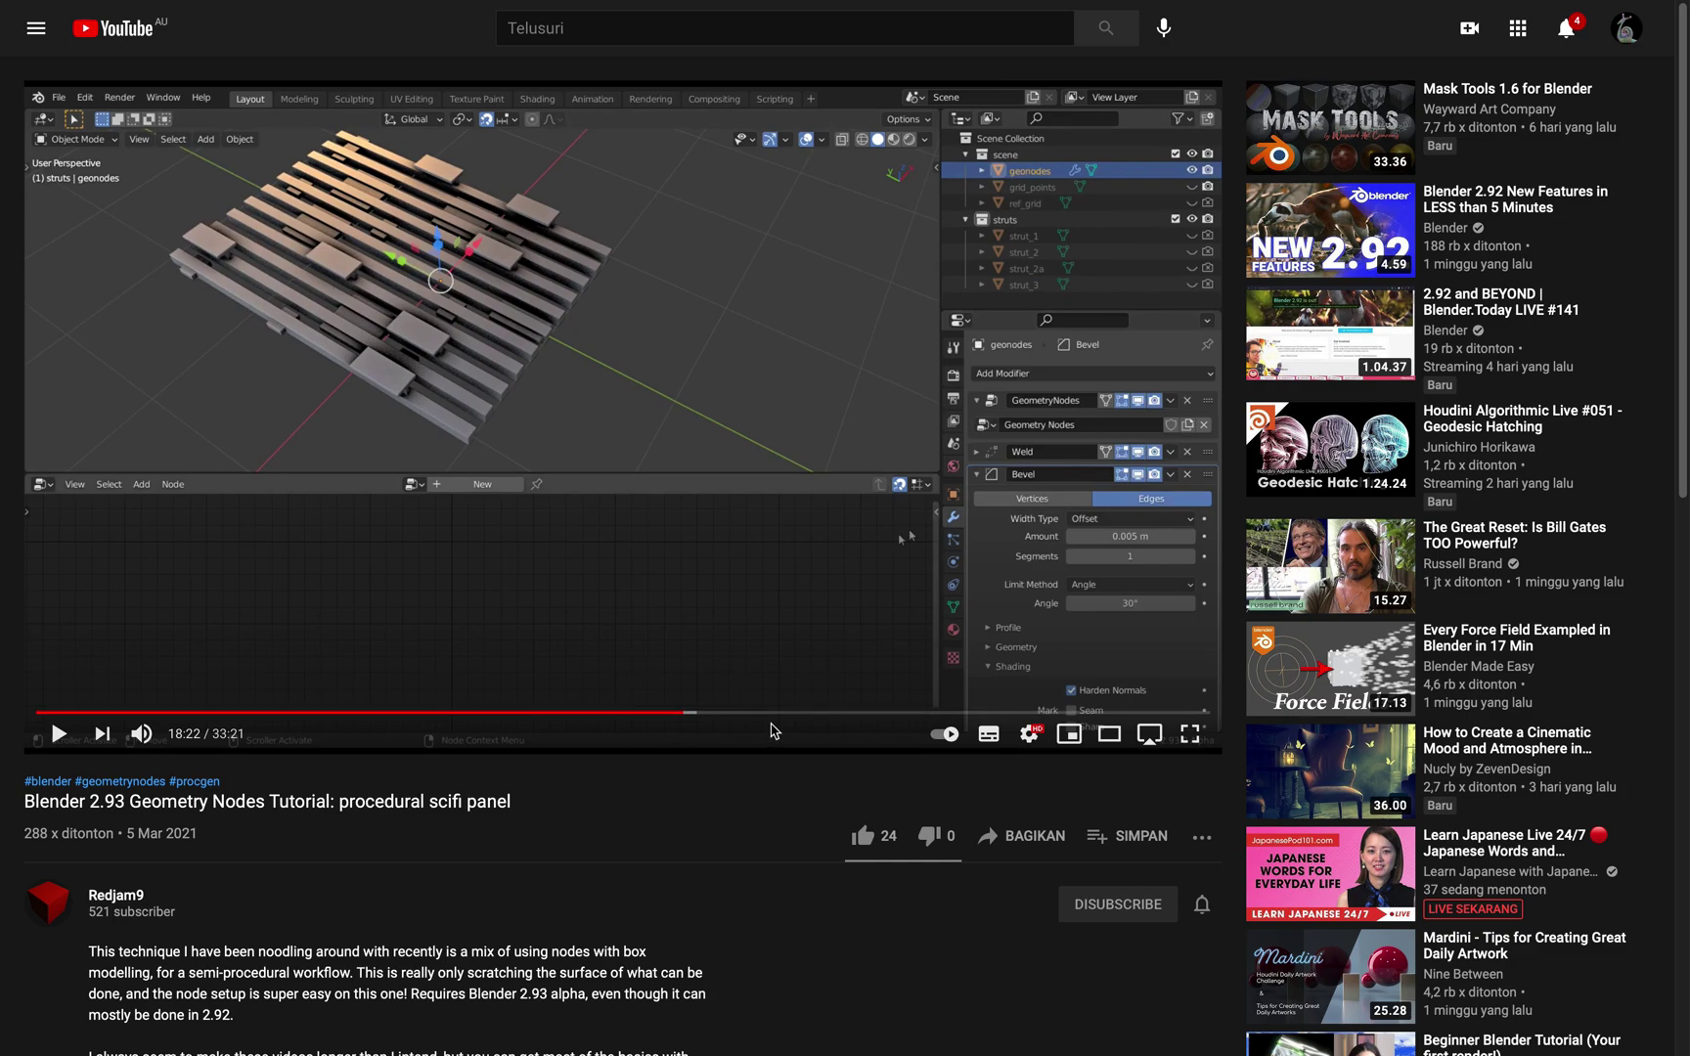
{"action": "left_click_drag", "start_coordinate": [811, 713], "coordinate": [852, 713]}
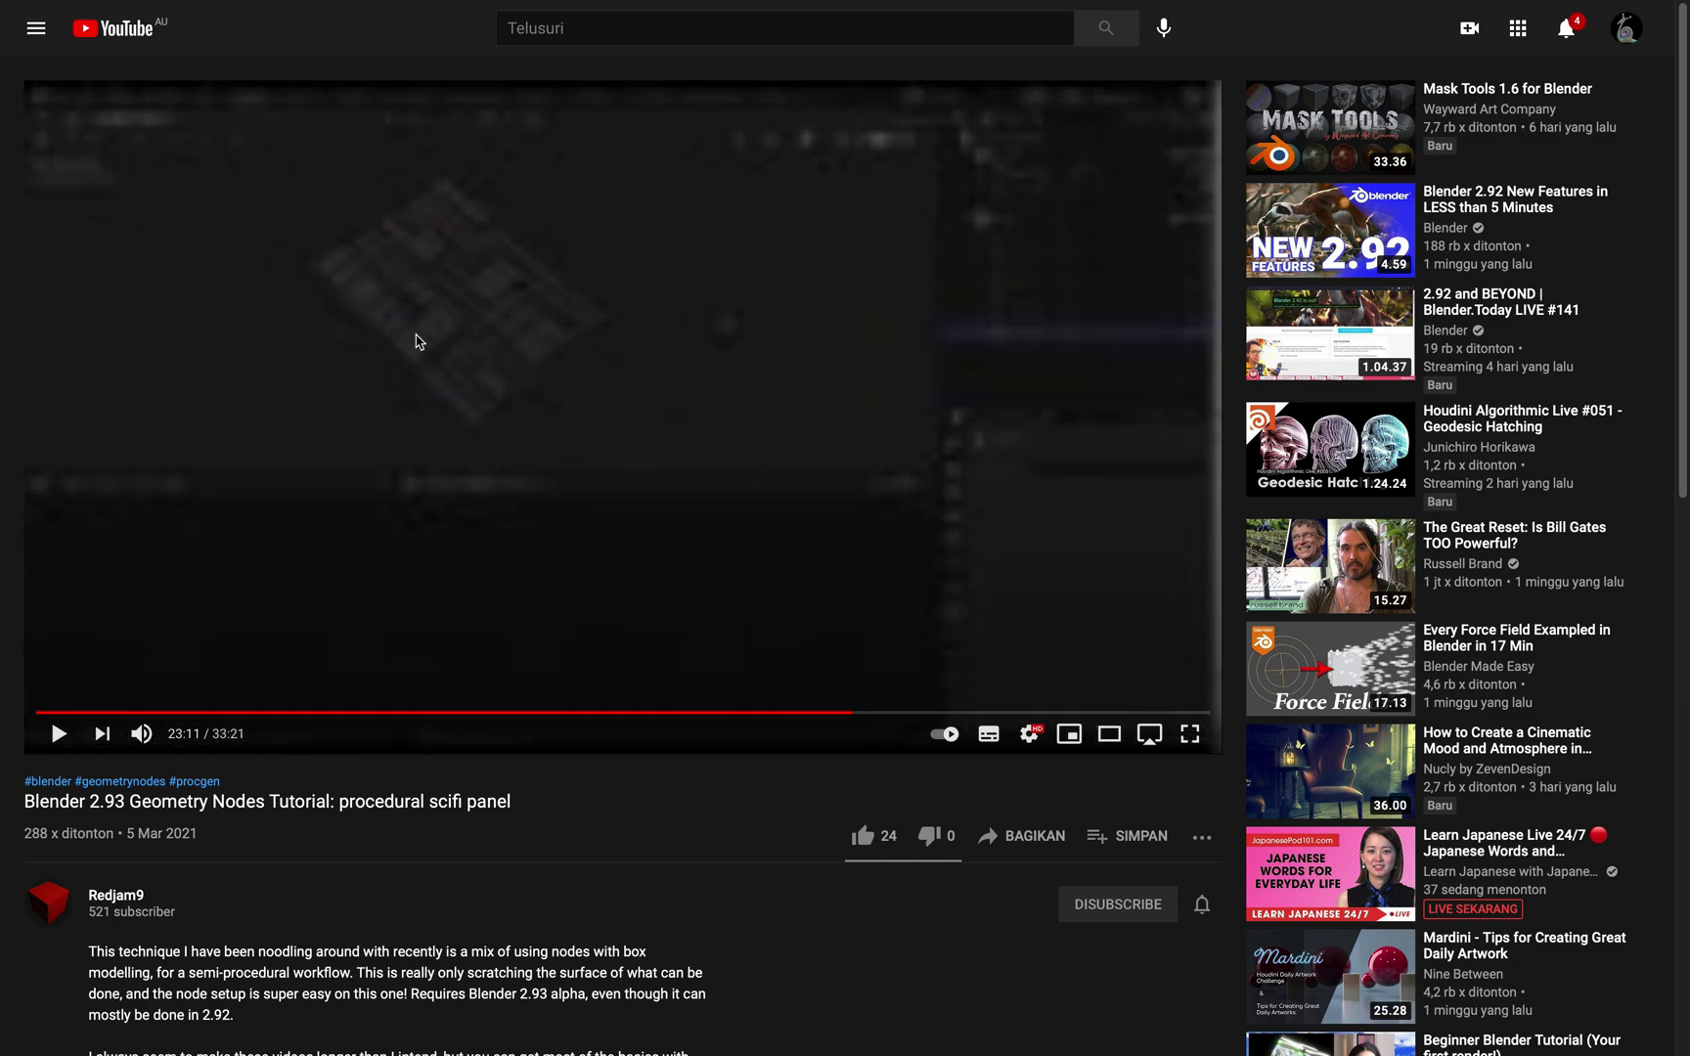
{"action": "left_click", "coordinate": [1018, 713]}
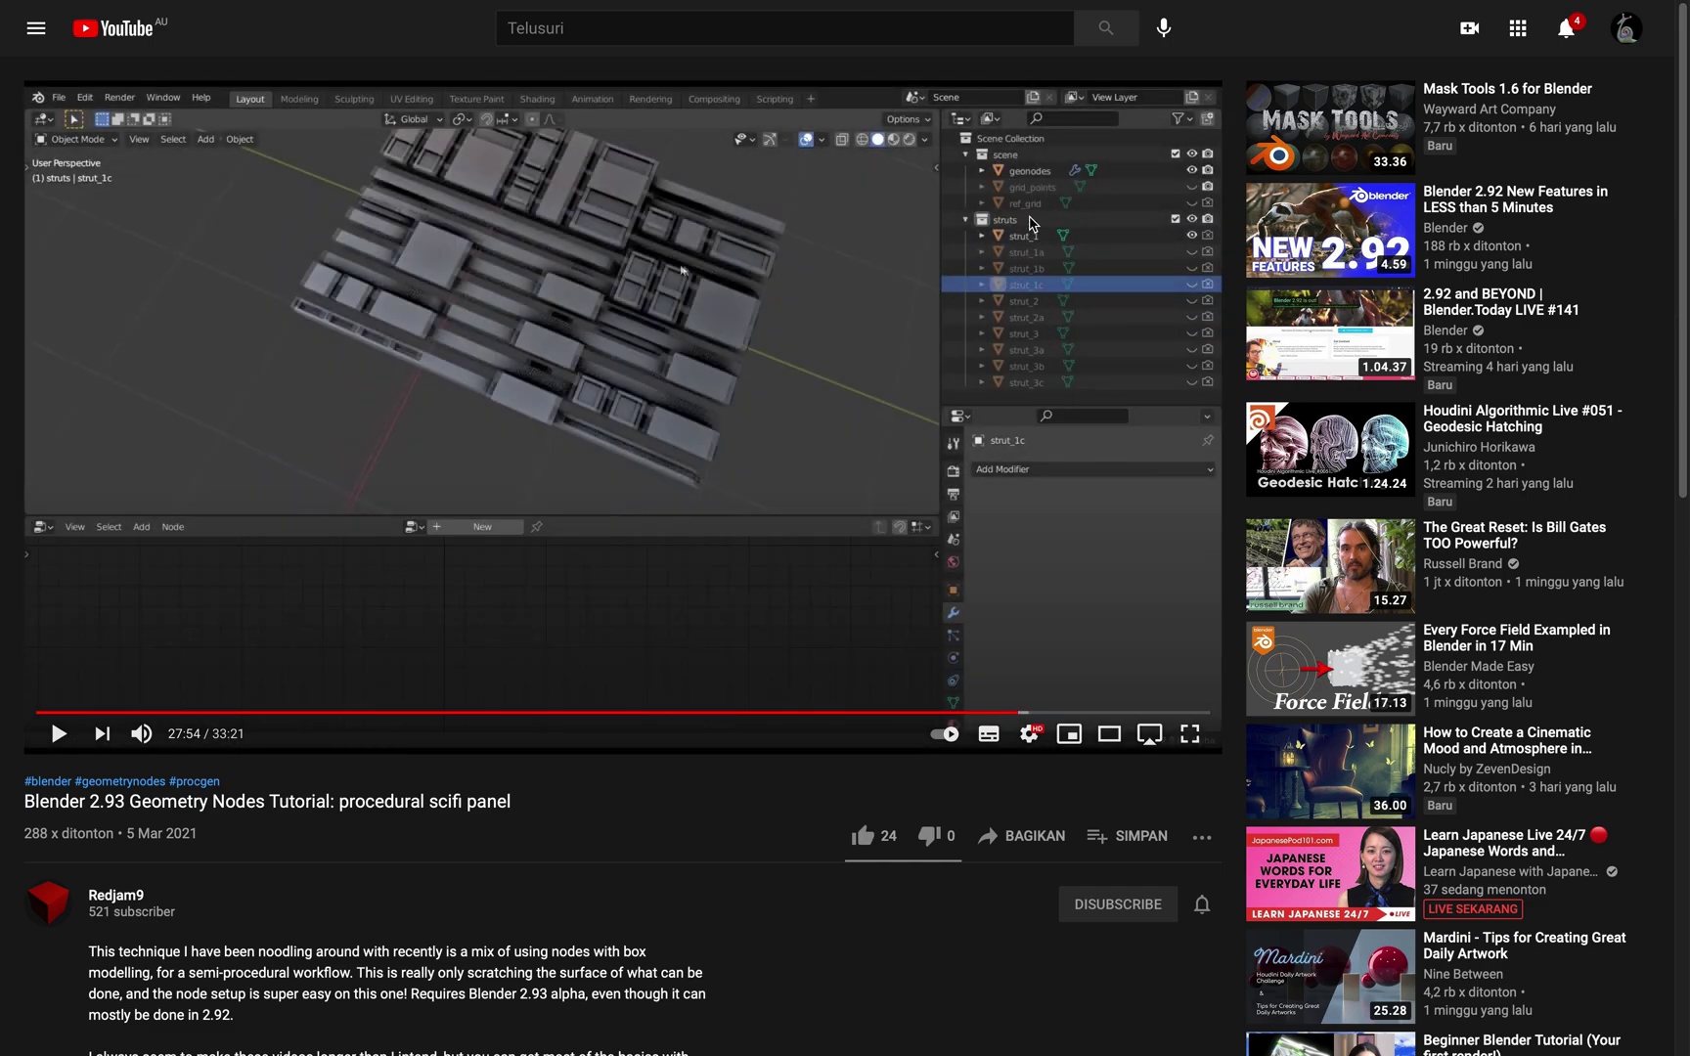
{"action": "left_click", "coordinate": [1093, 713]}
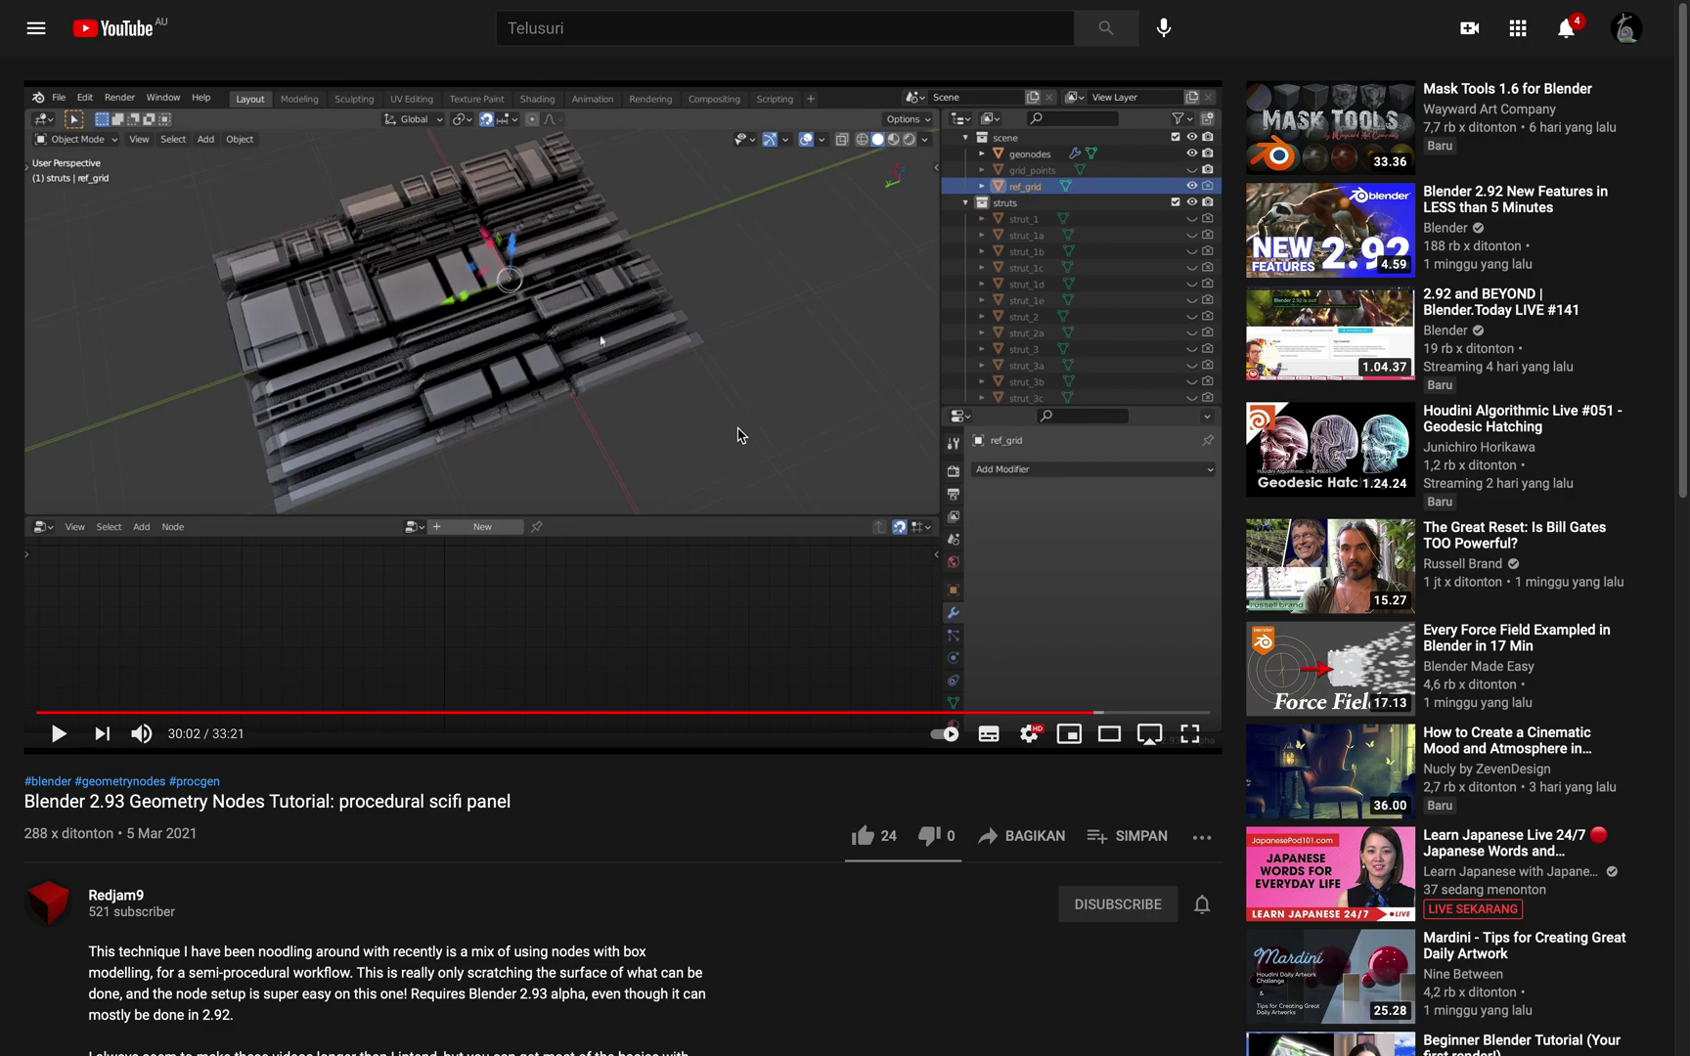
- Switch to Blender and play the spaceship animation, stopping at frame 190
{"action": "key", "text": "ctrl+Left"}
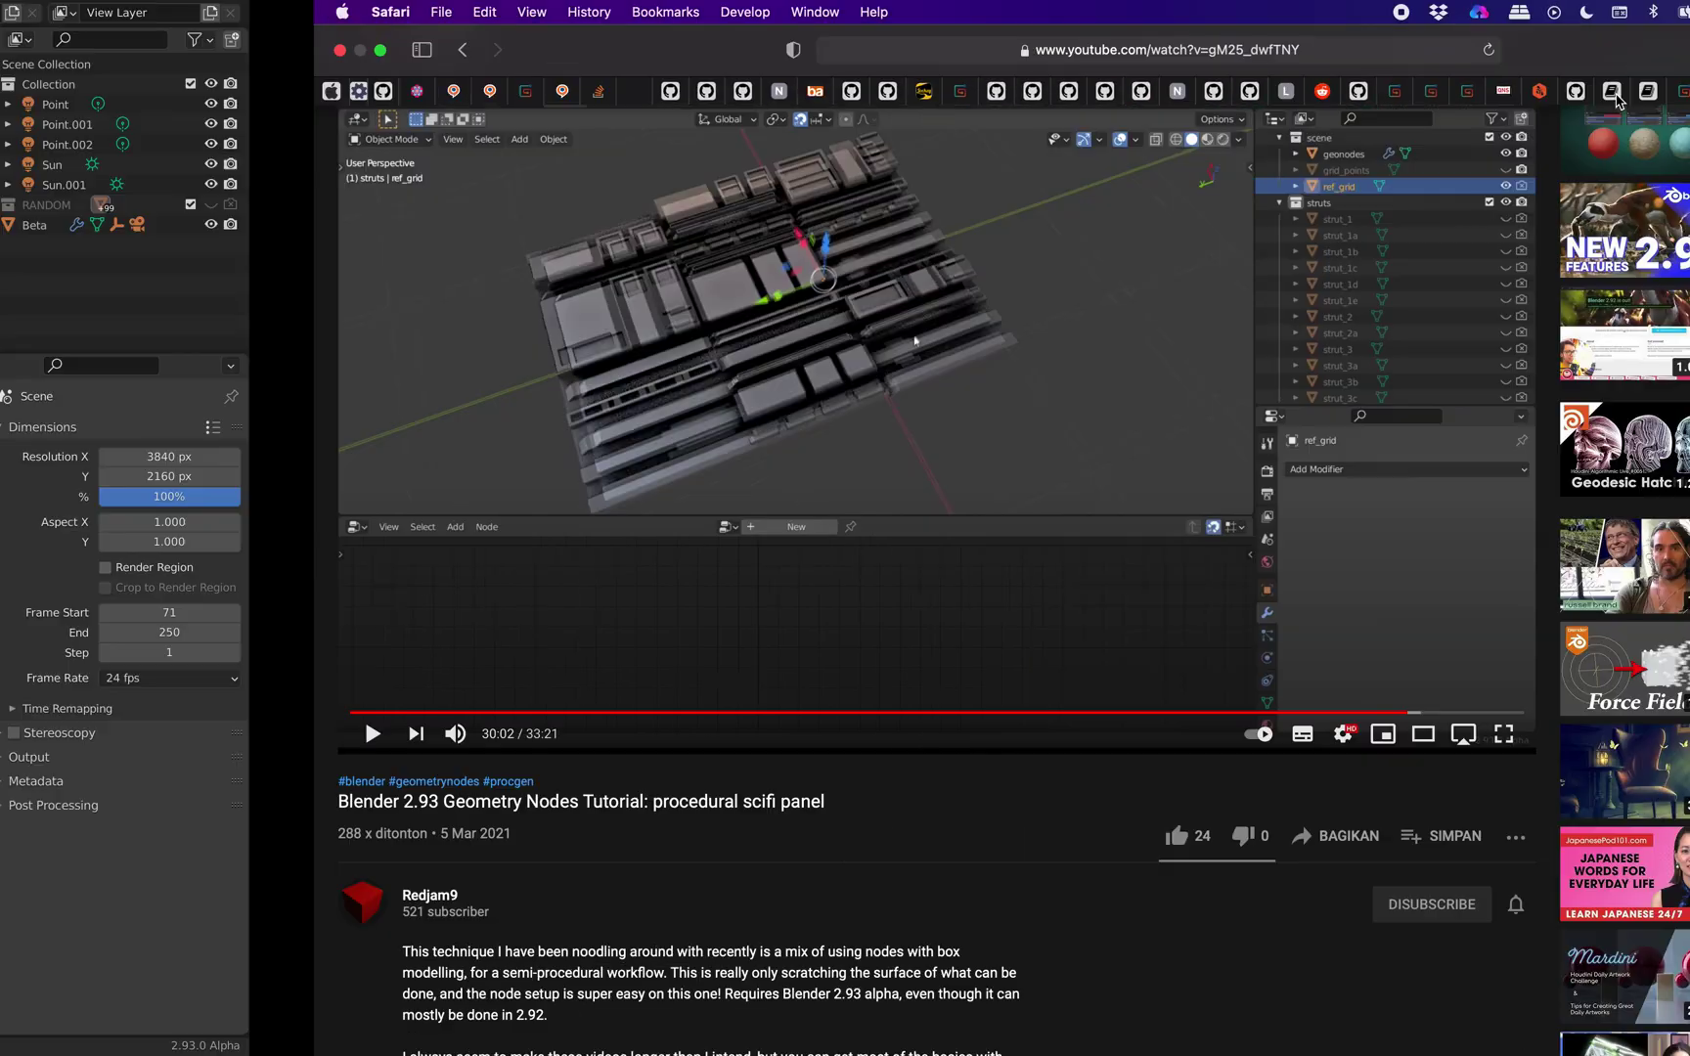
{"action": "key", "text": "space"}
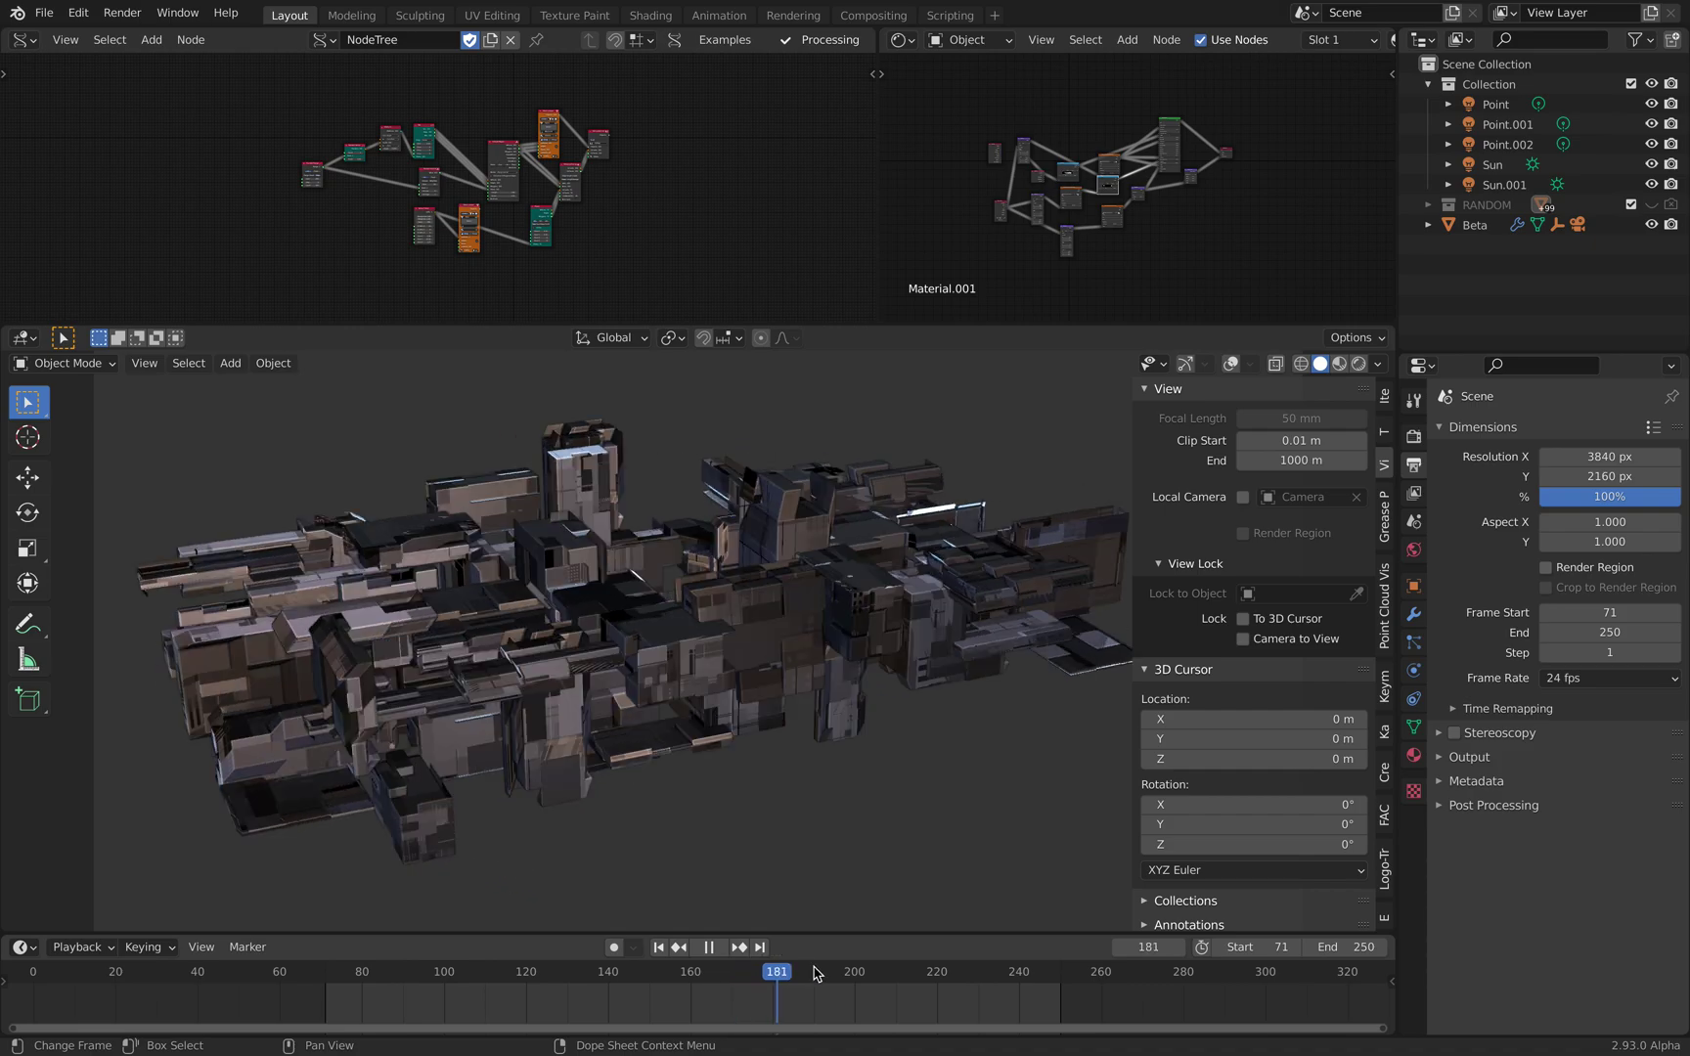
{"action": "key", "text": "space"}
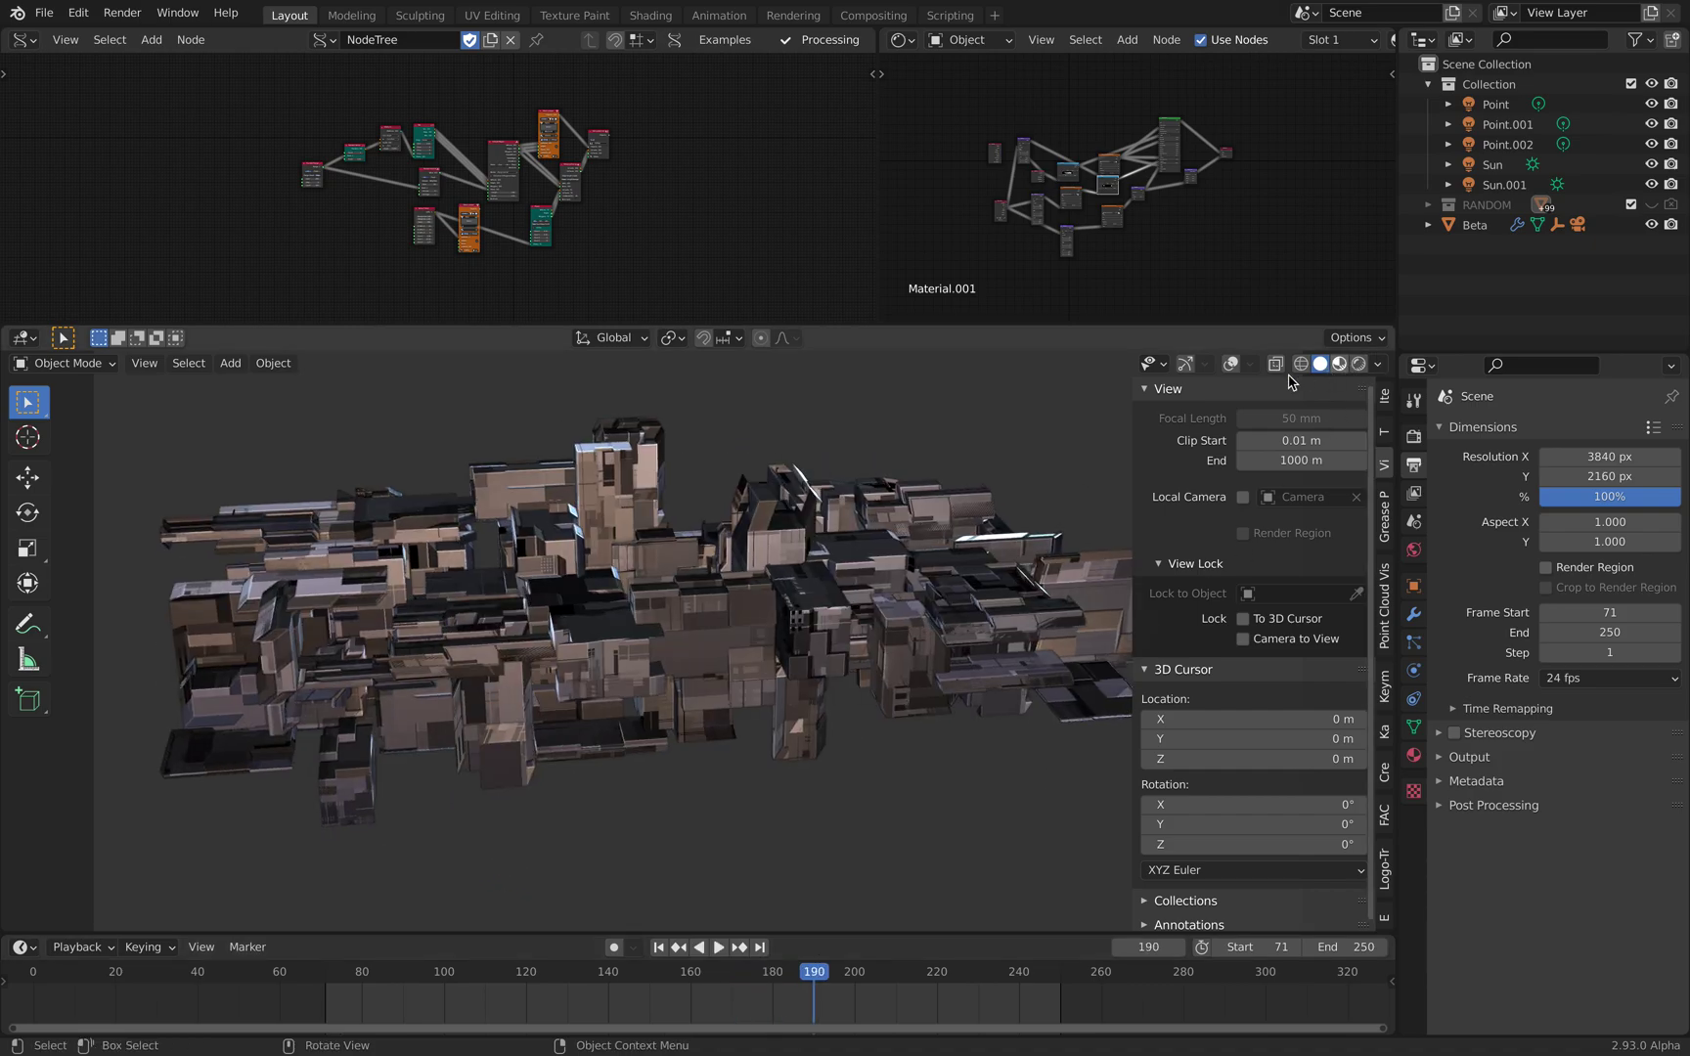
- Show the model in Material Preview with the sidebar hidden and play through the animation, stopping at frame 233
{"action": "key", "text": "z"}
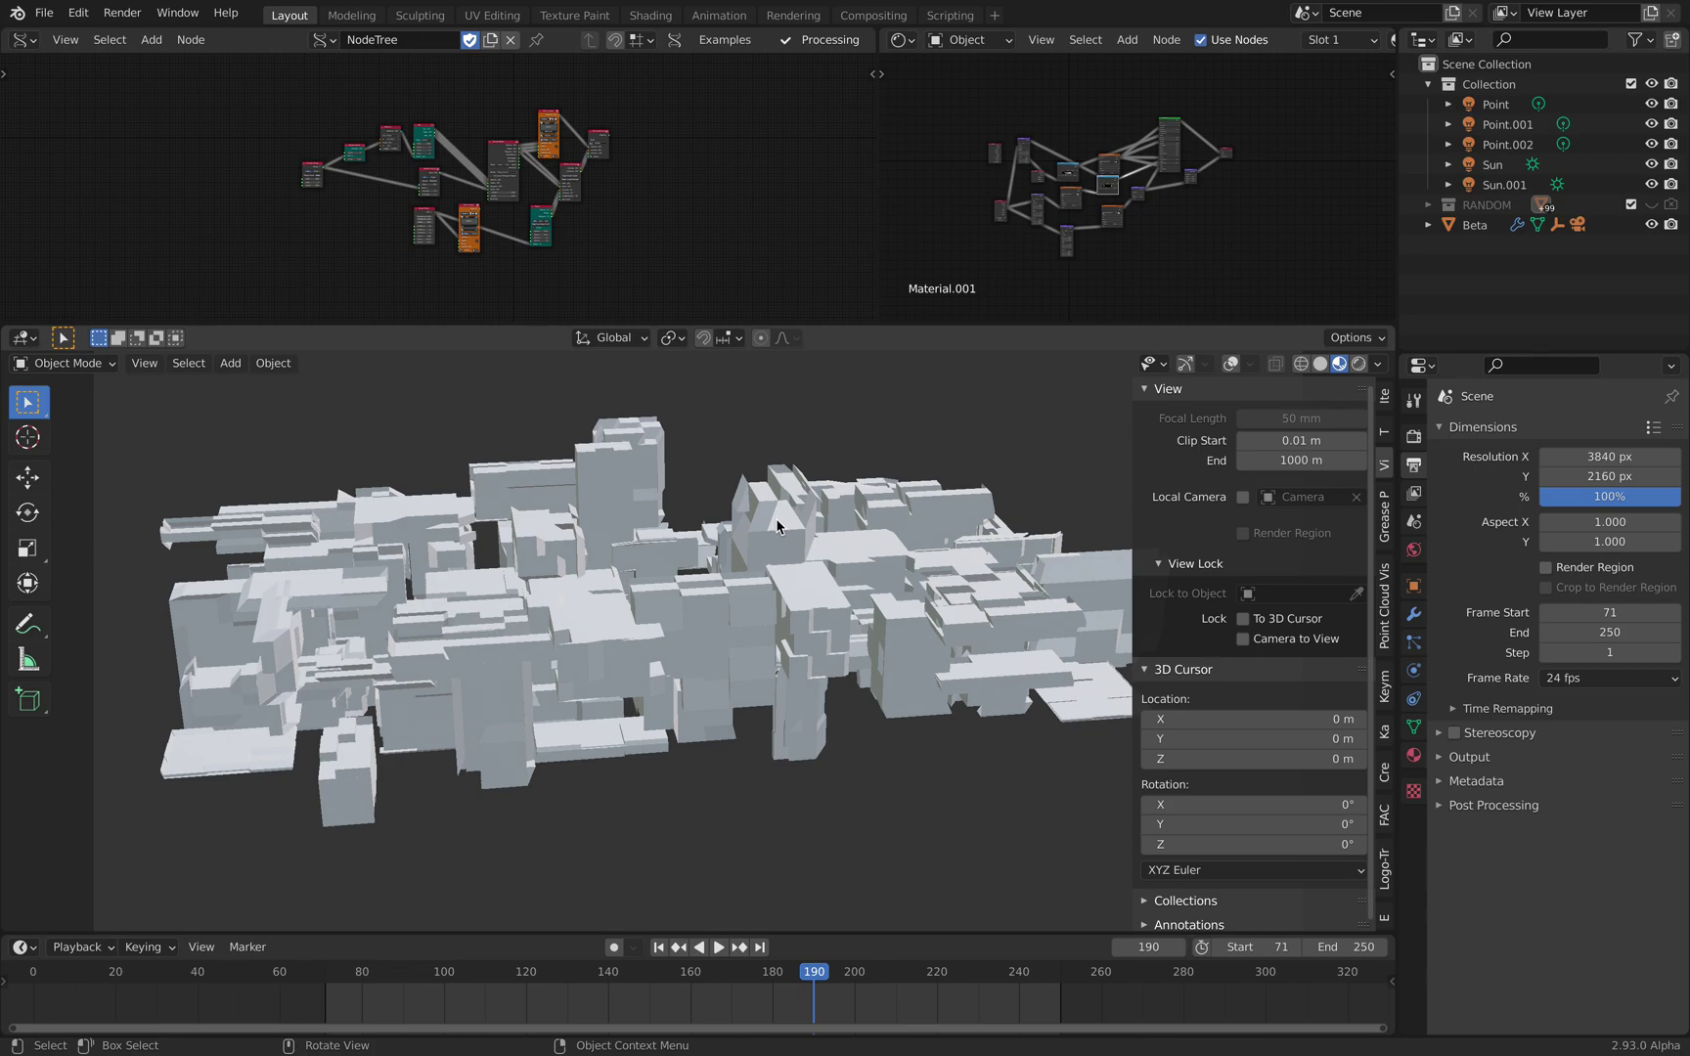
{"action": "key", "text": "n"}
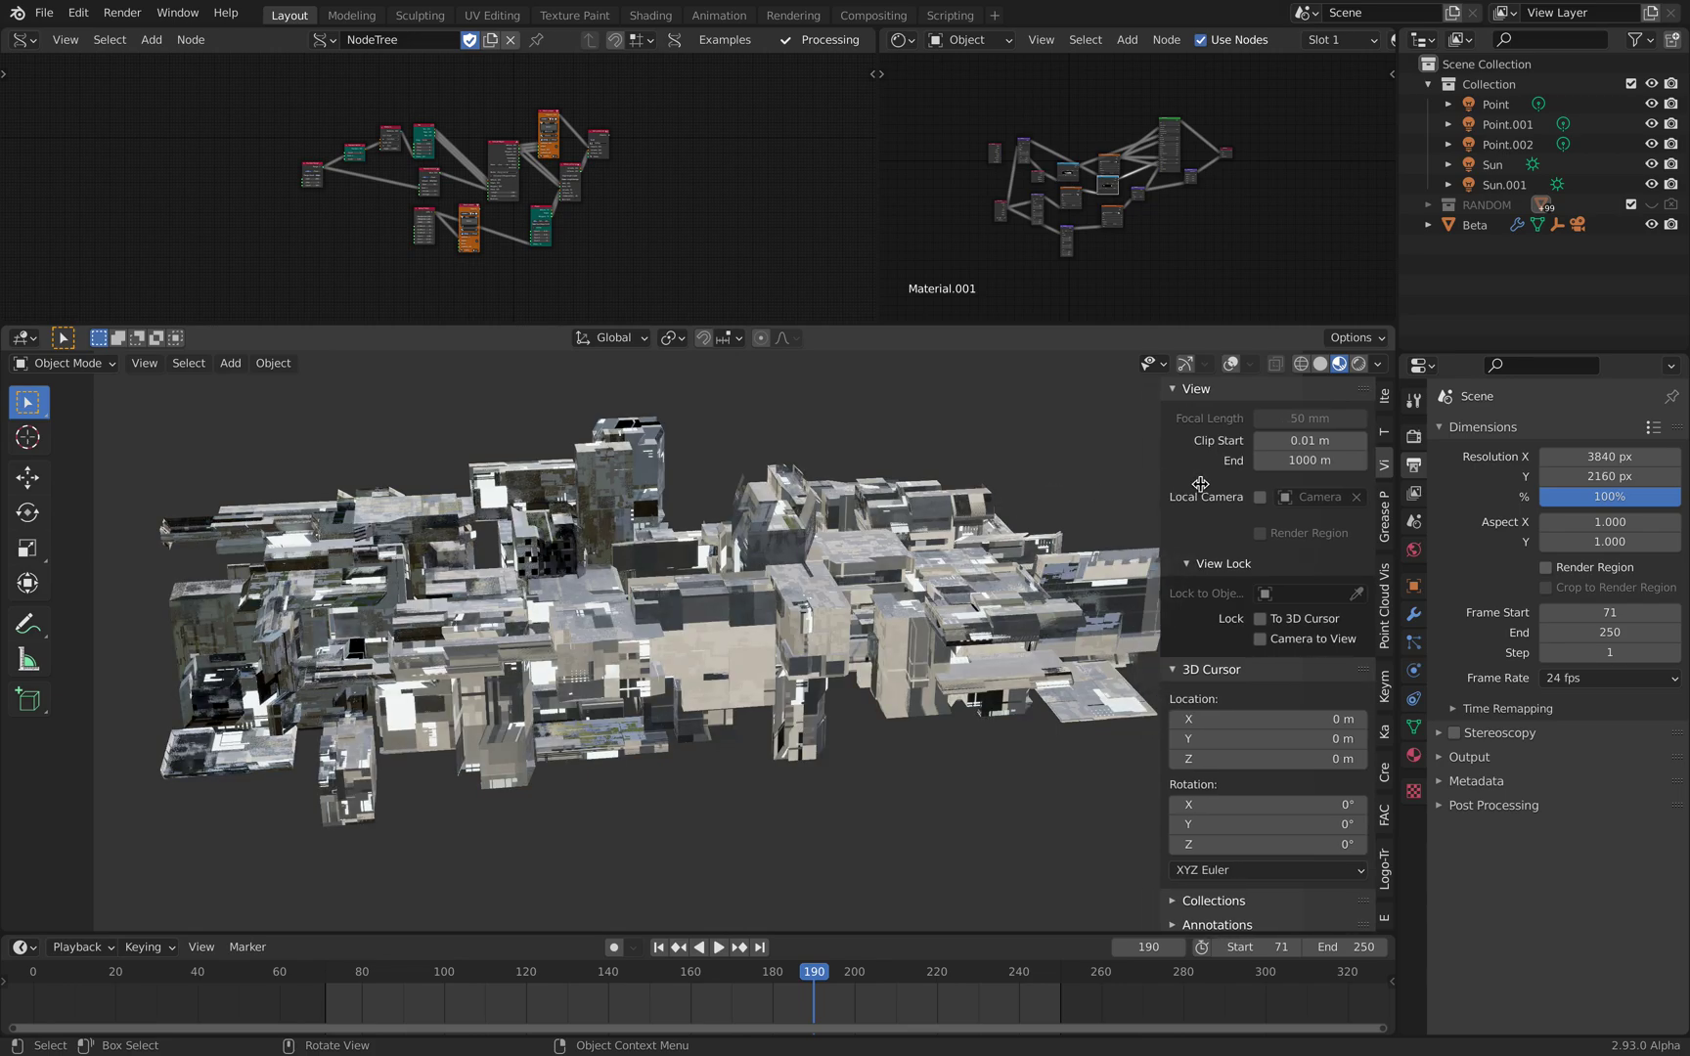
{"action": "left_click", "coordinate": [853, 975]}
{"action": "key", "text": "space"}
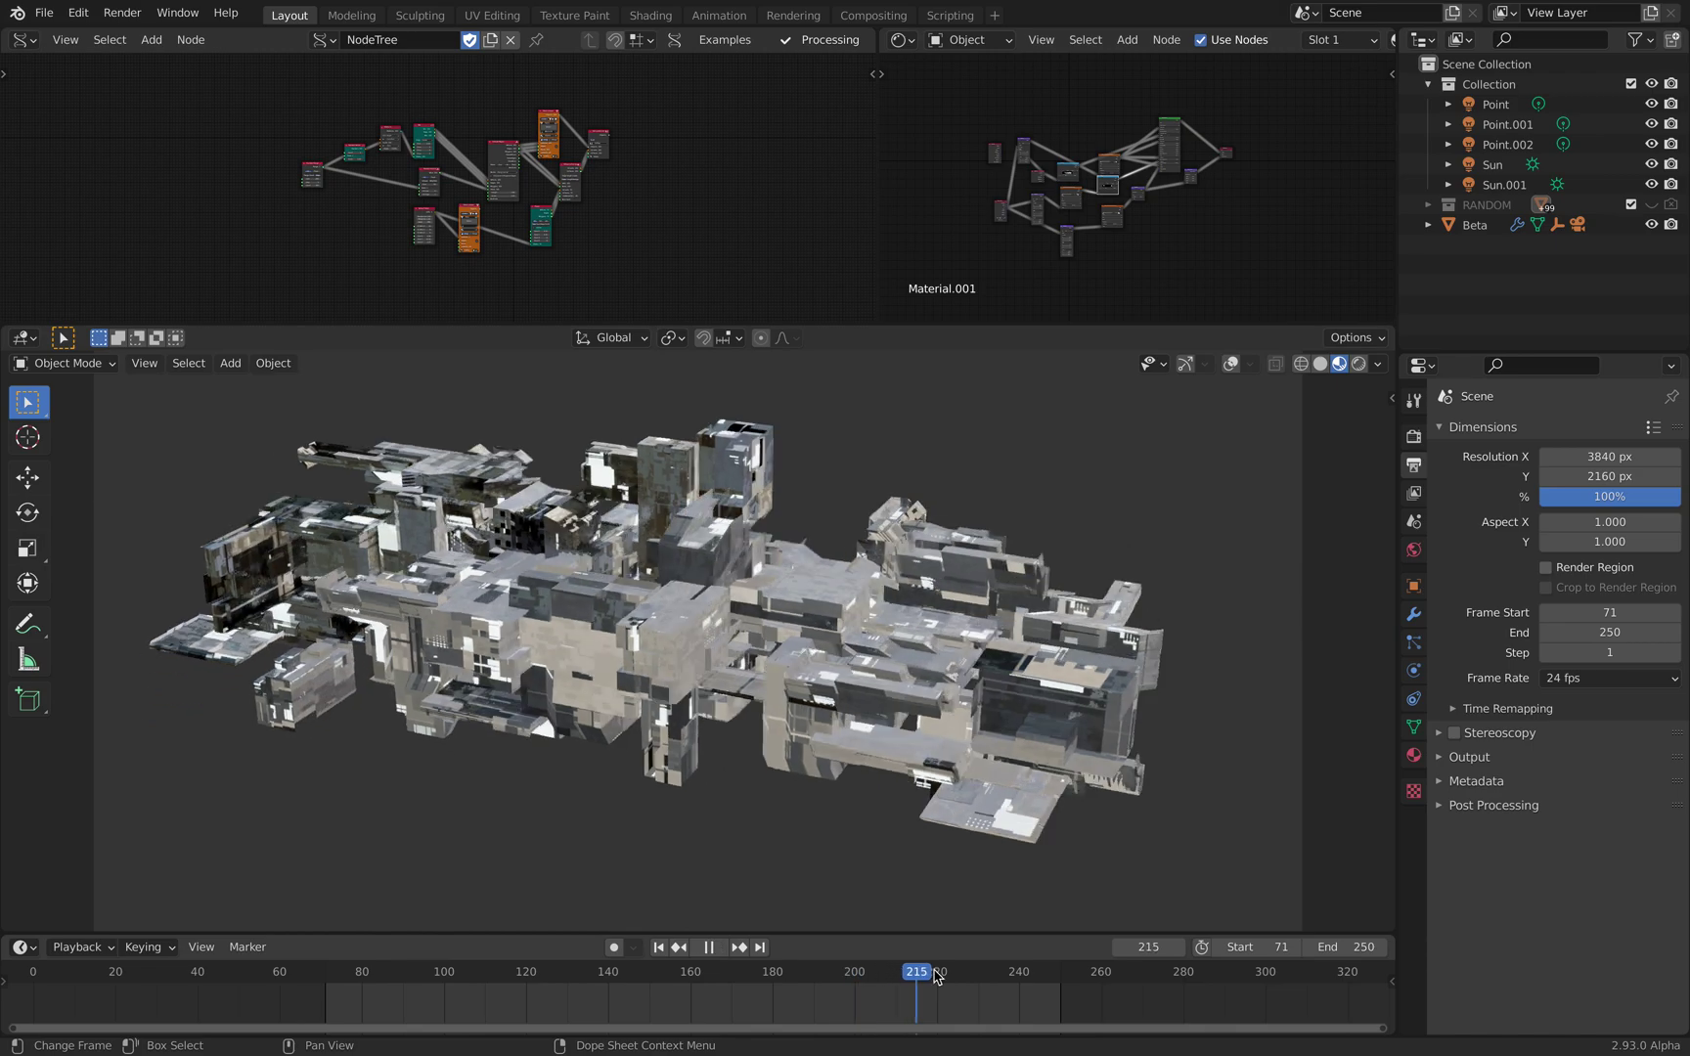
{"action": "key", "text": "space"}
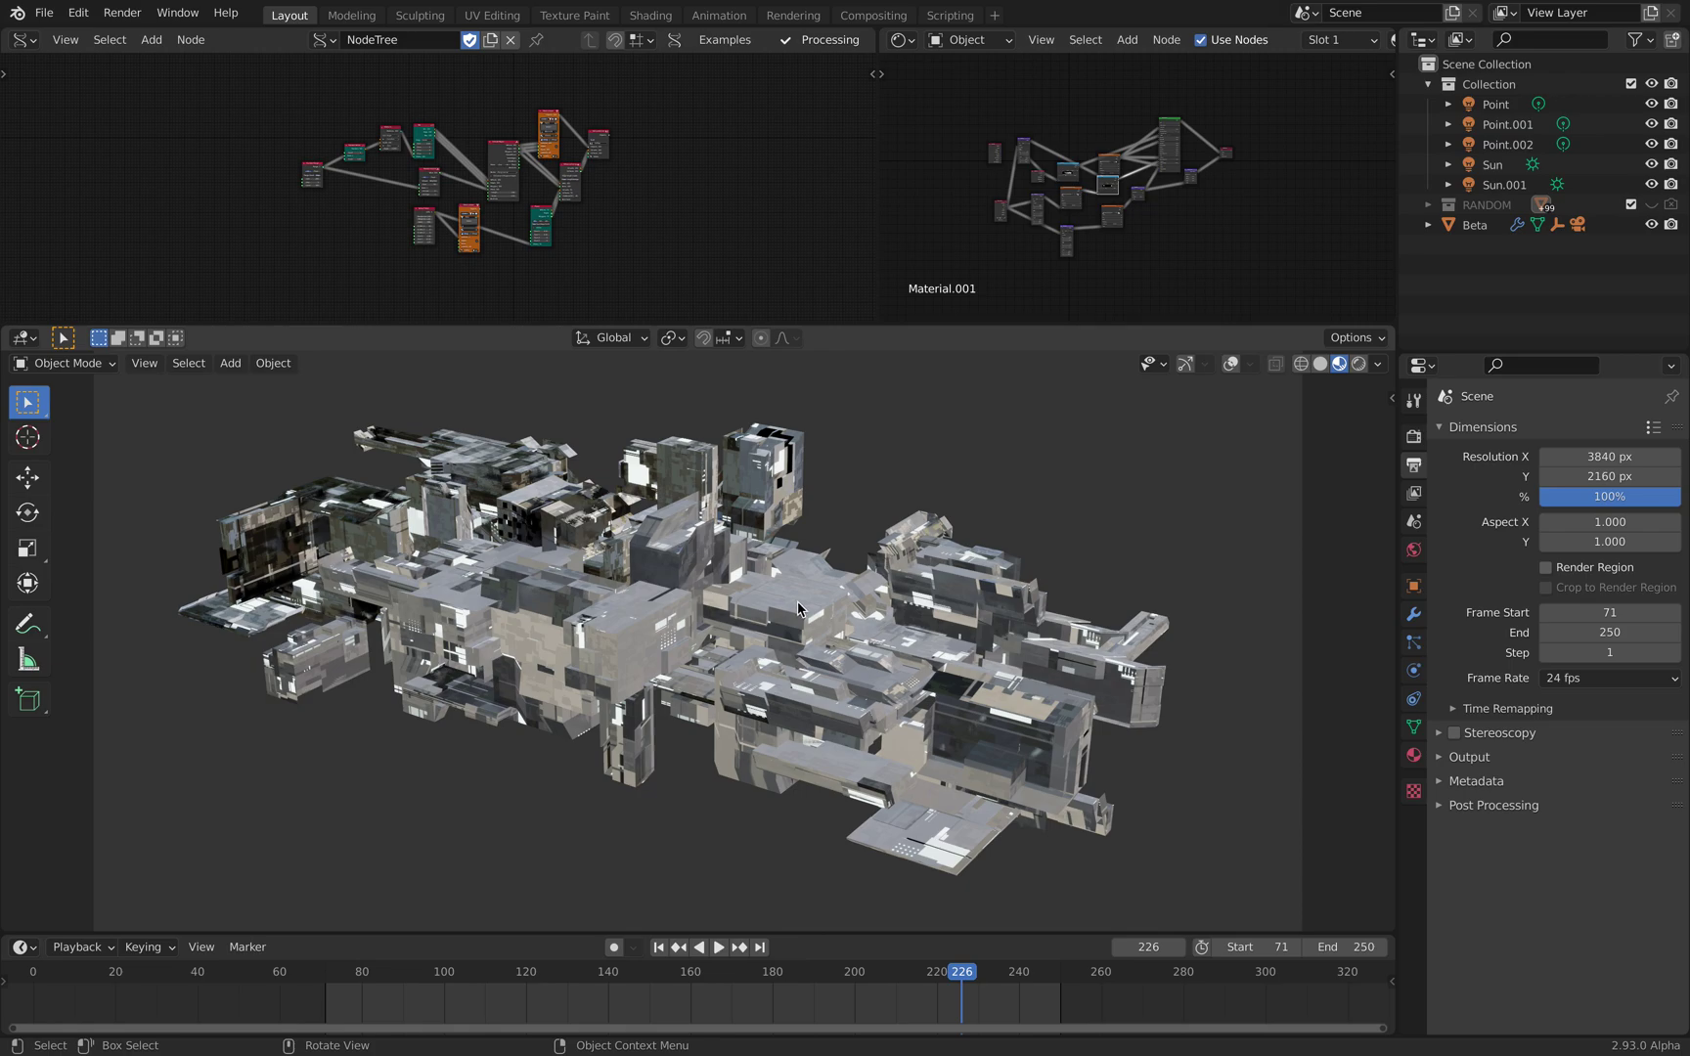
{"action": "key", "text": "space"}
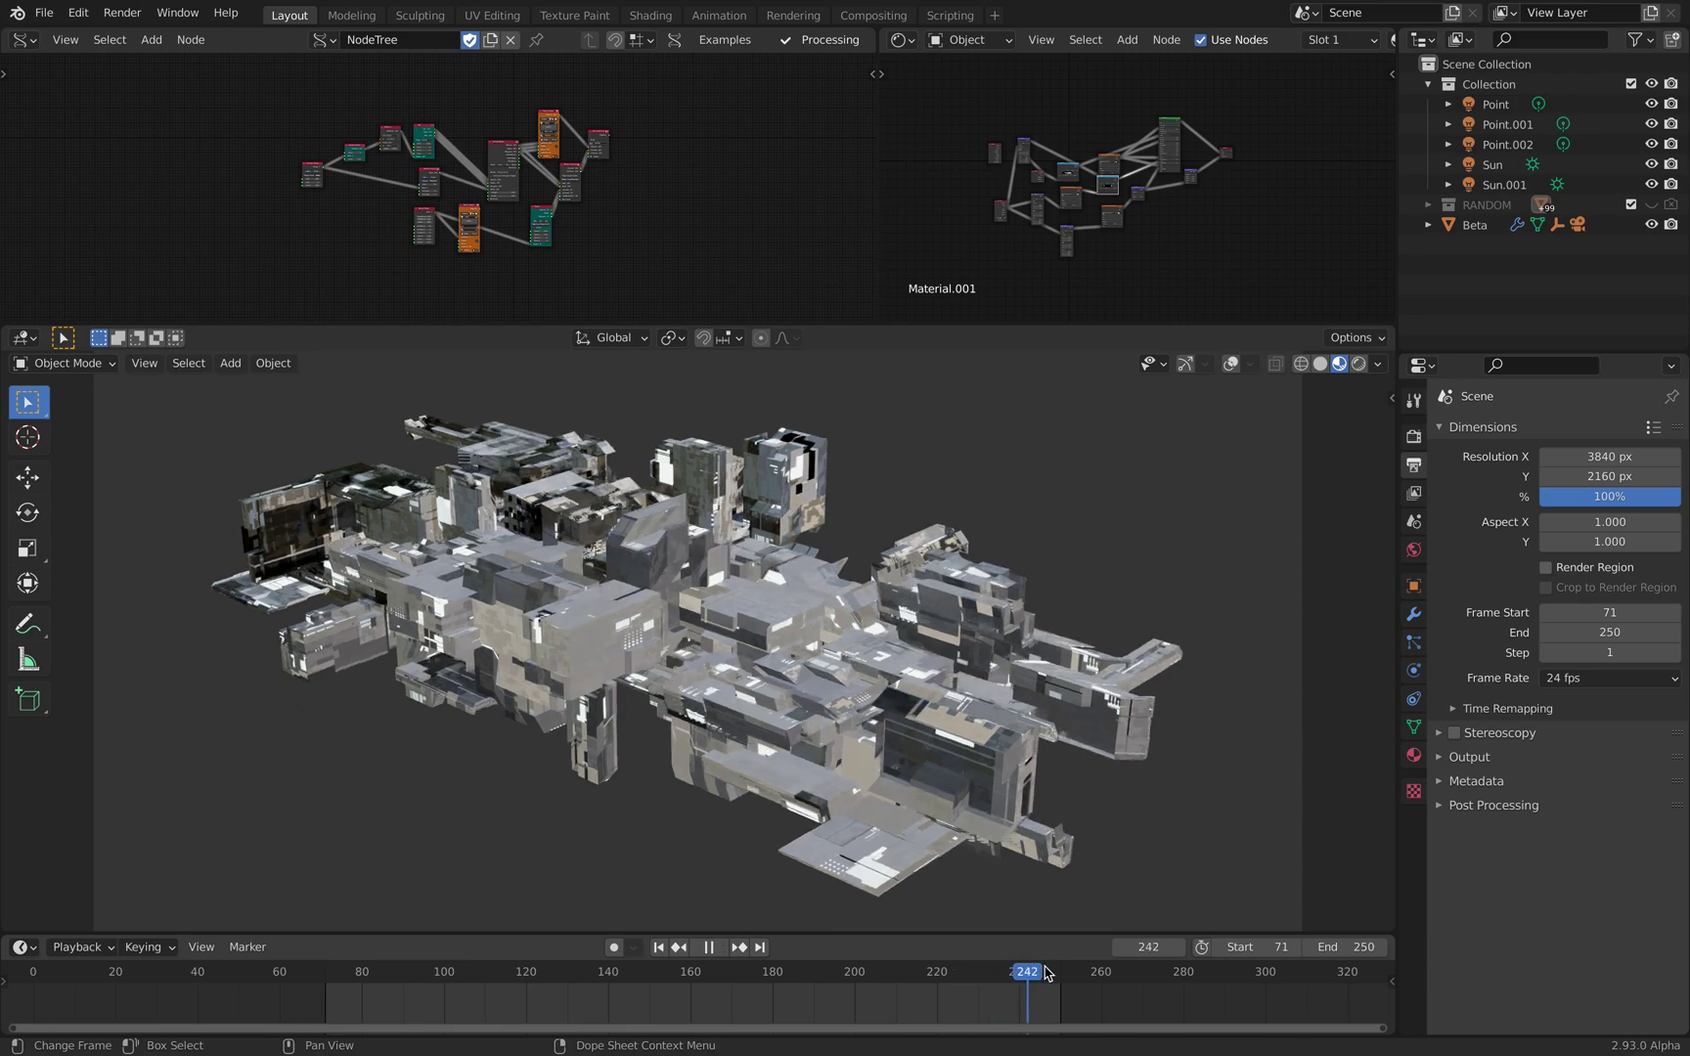
{"action": "left_click_drag", "start_coordinate": [1016, 966], "coordinate": [990, 963]}
{"action": "key", "text": "space"}
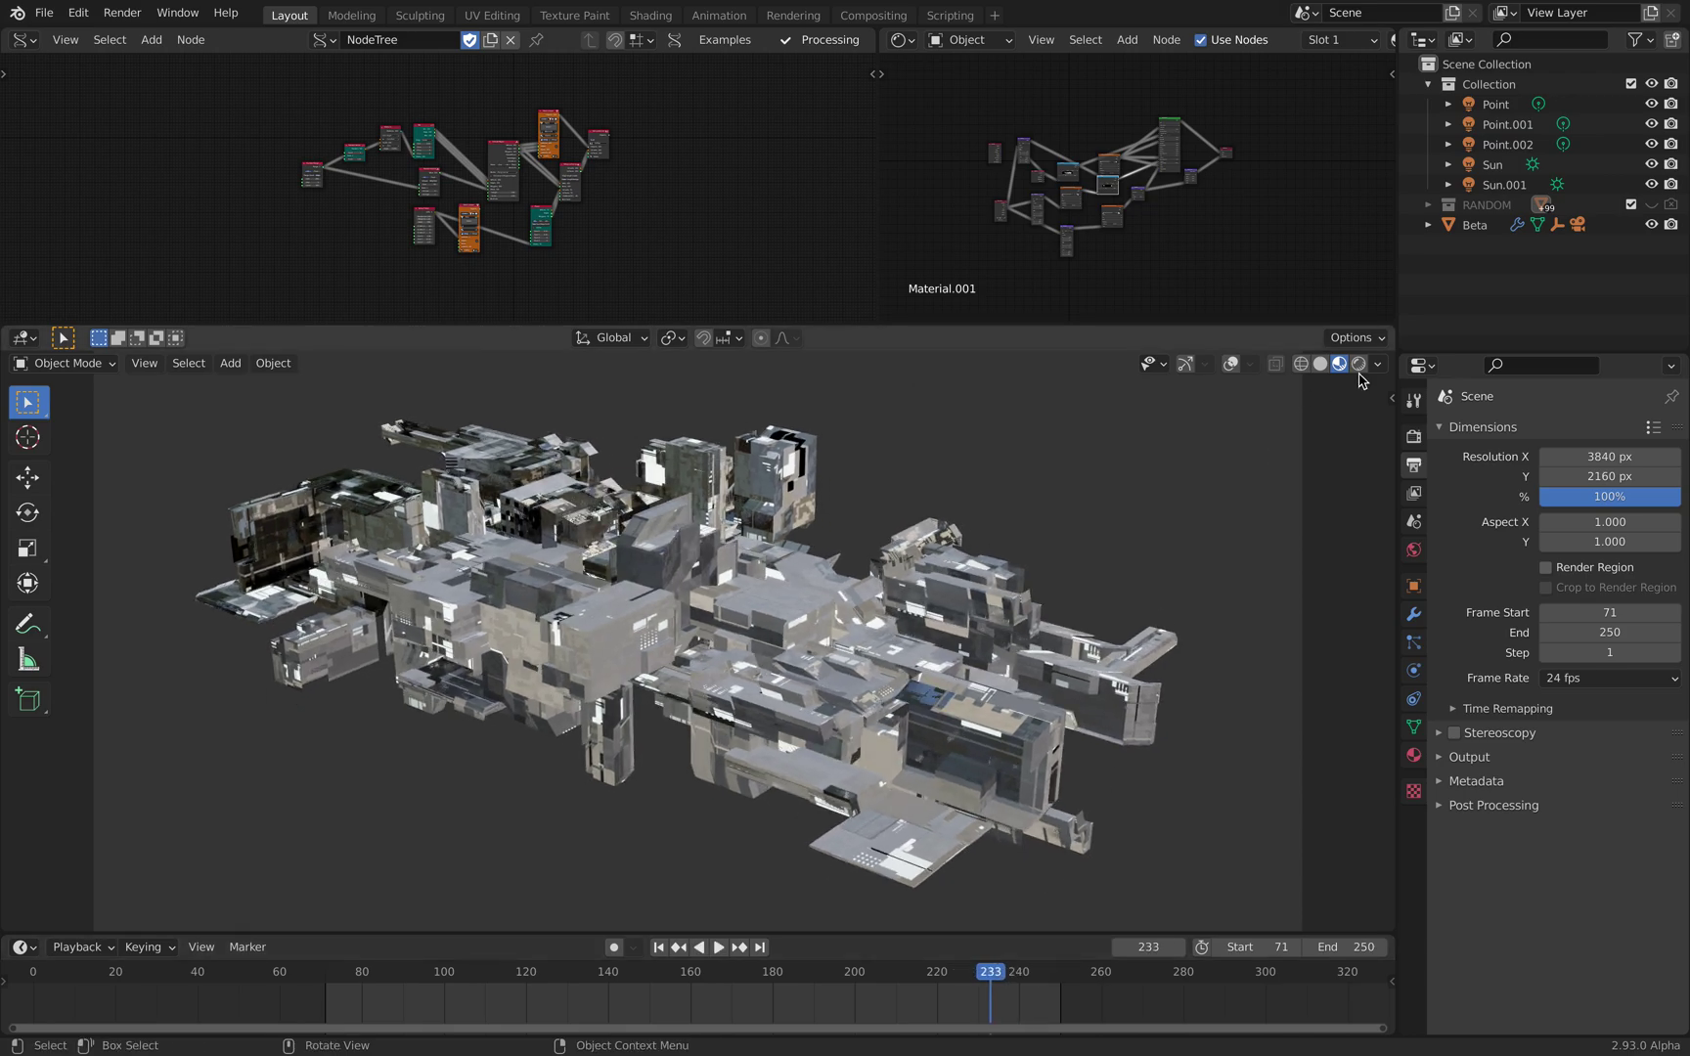
- Switch the viewport to Rendered shading and check other frames of the animation, ending at frame 181
{"action": "key", "text": "z"}
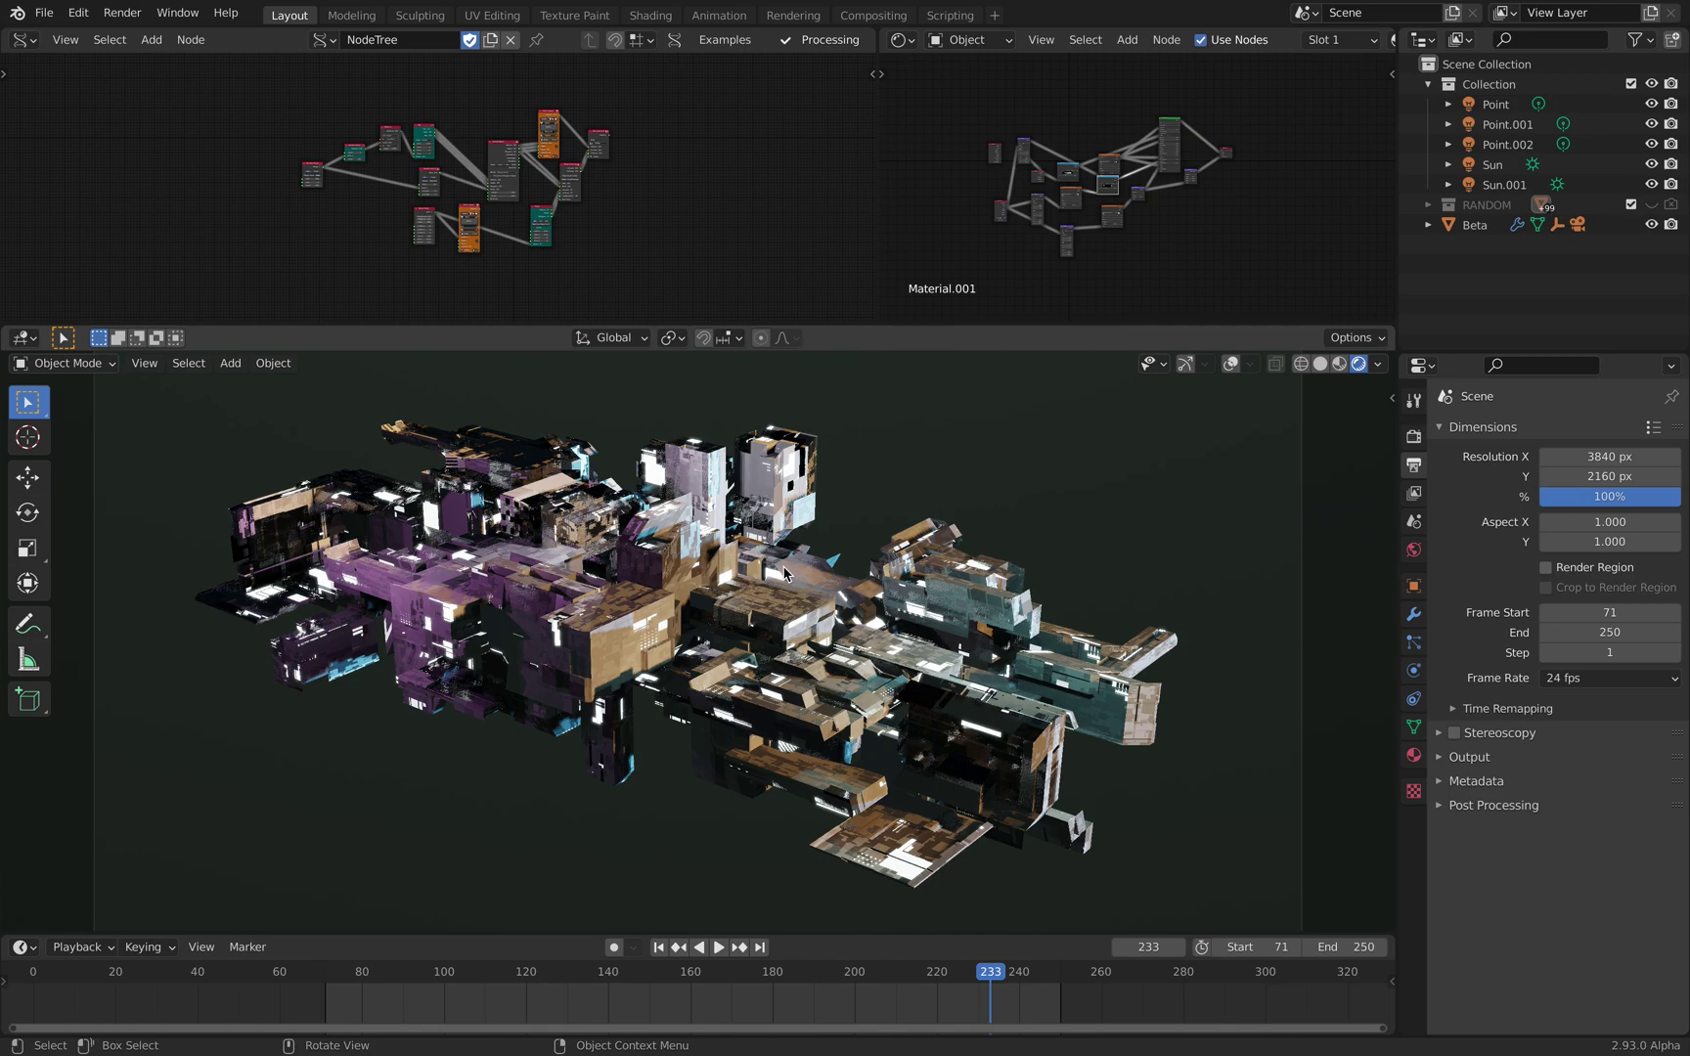
{"action": "left_click", "coordinate": [1033, 973]}
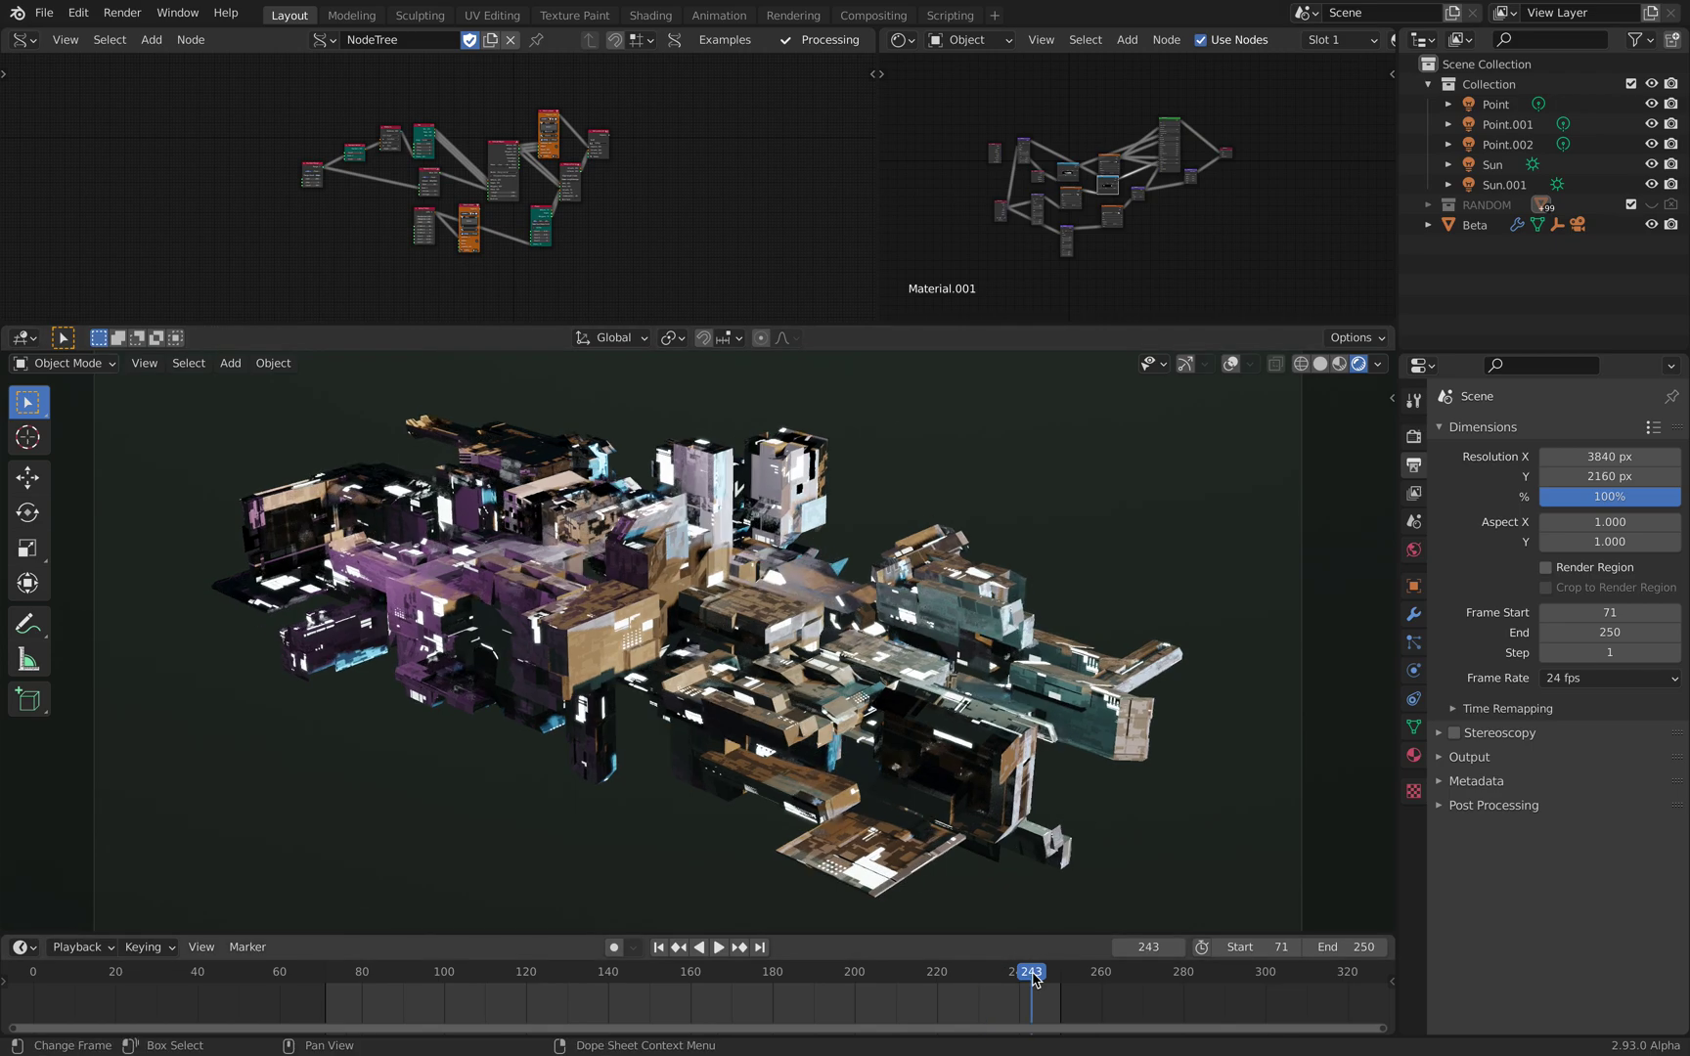
{"action": "left_click", "coordinate": [876, 974]}
{"action": "left_click", "coordinate": [777, 976]}
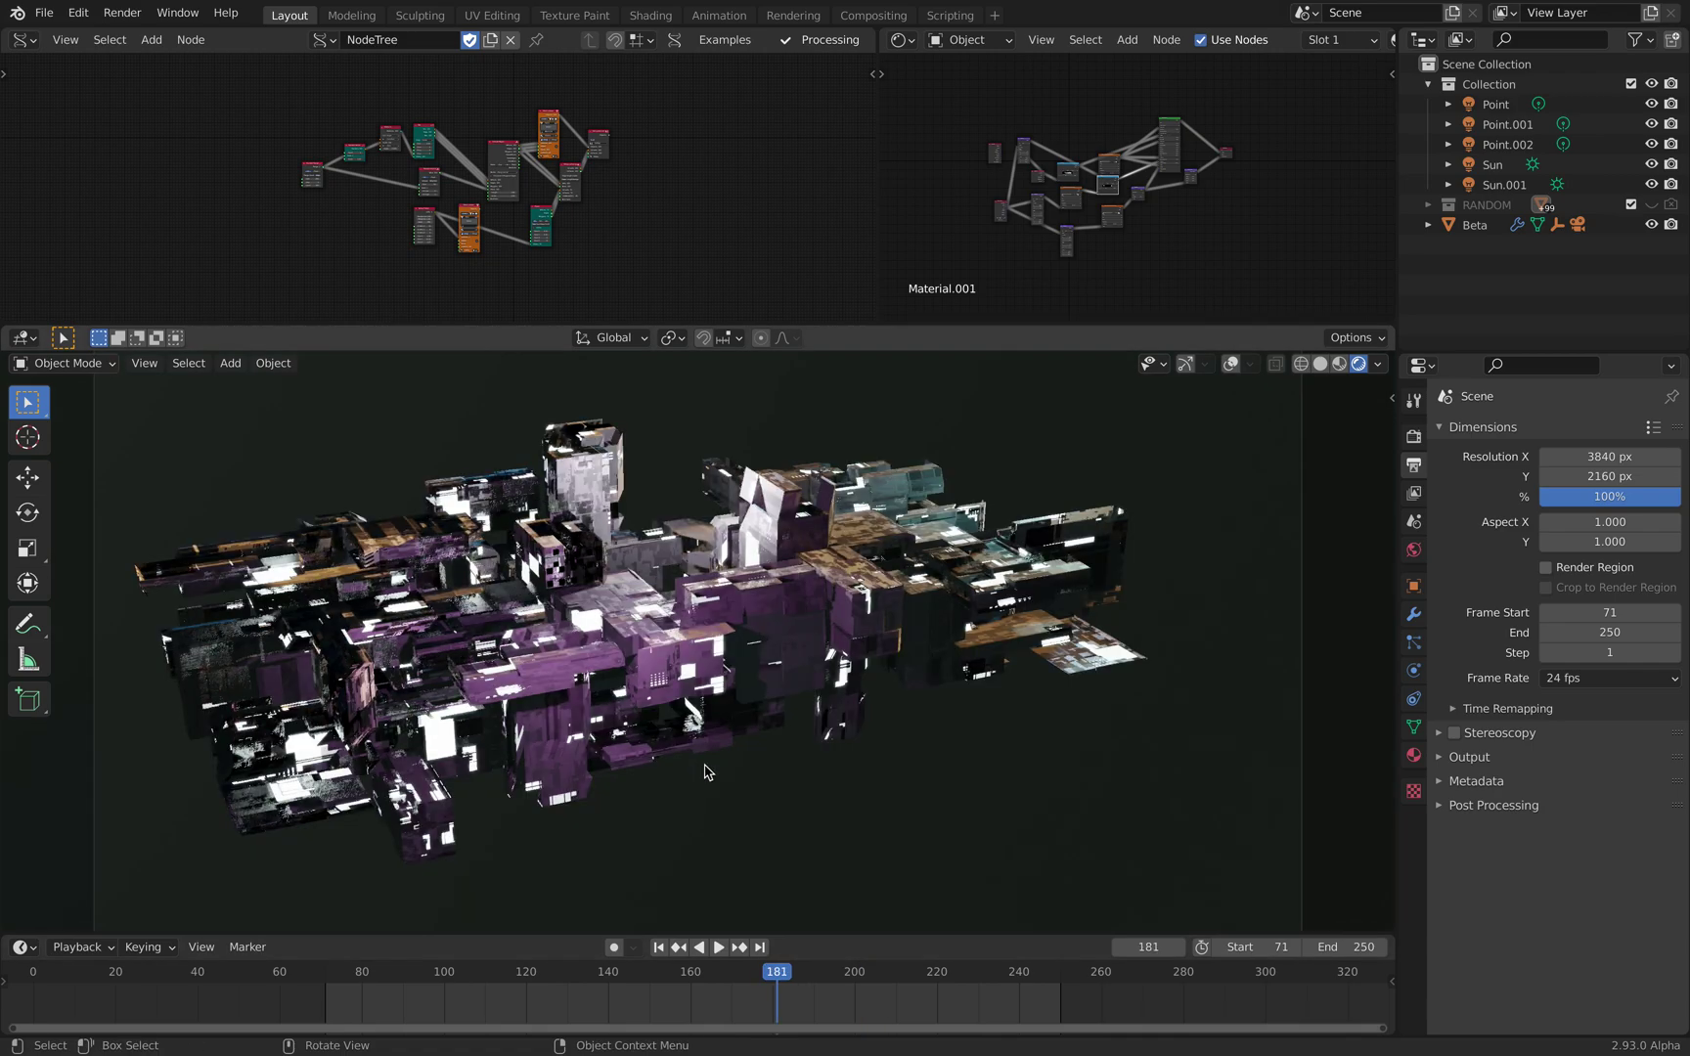
- In the Eevee render settings, compare the model with and without Ambient Occlusion, leave it off, and set the Bloom radius to 5.274
{"action": "left_click", "coordinate": [1413, 435]}
{"action": "left_click", "coordinate": [1454, 568]}
{"action": "left_click", "coordinate": [1454, 568]}
{"action": "left_click", "coordinate": [1454, 568]}
{"action": "left_click", "coordinate": [1455, 569]}
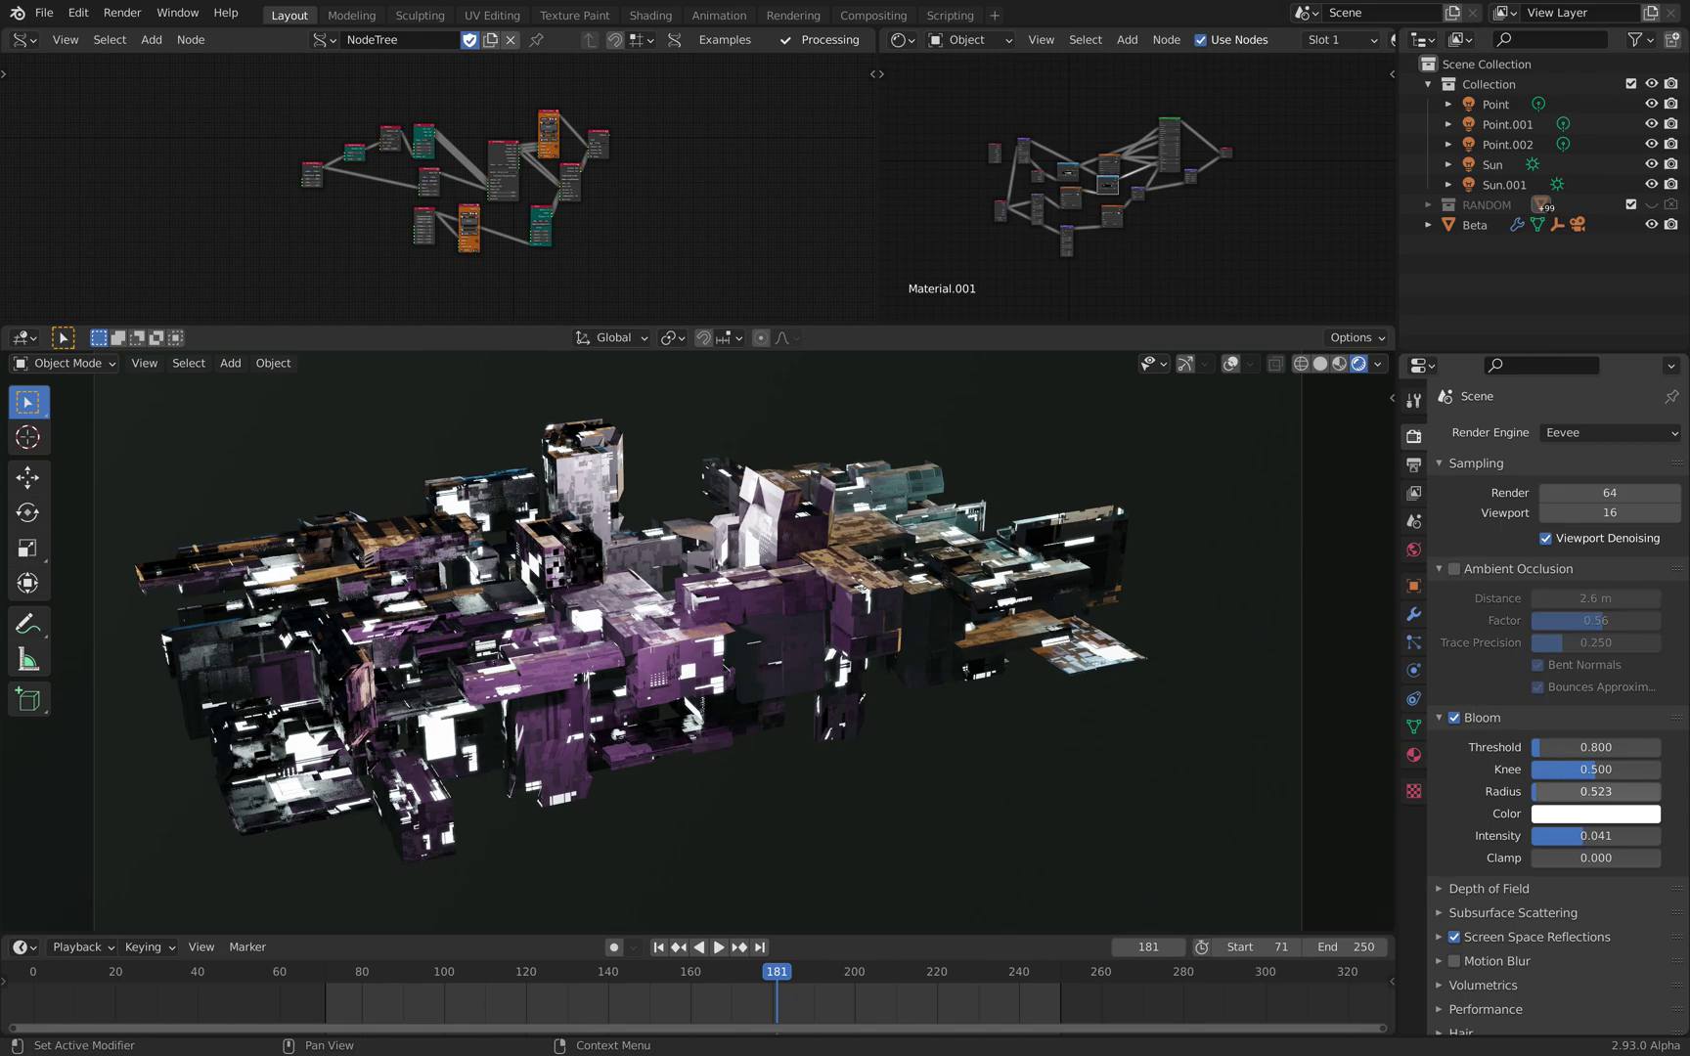
{"action": "left_click_drag", "start_coordinate": [1576, 793], "coordinate": [1652, 793]}
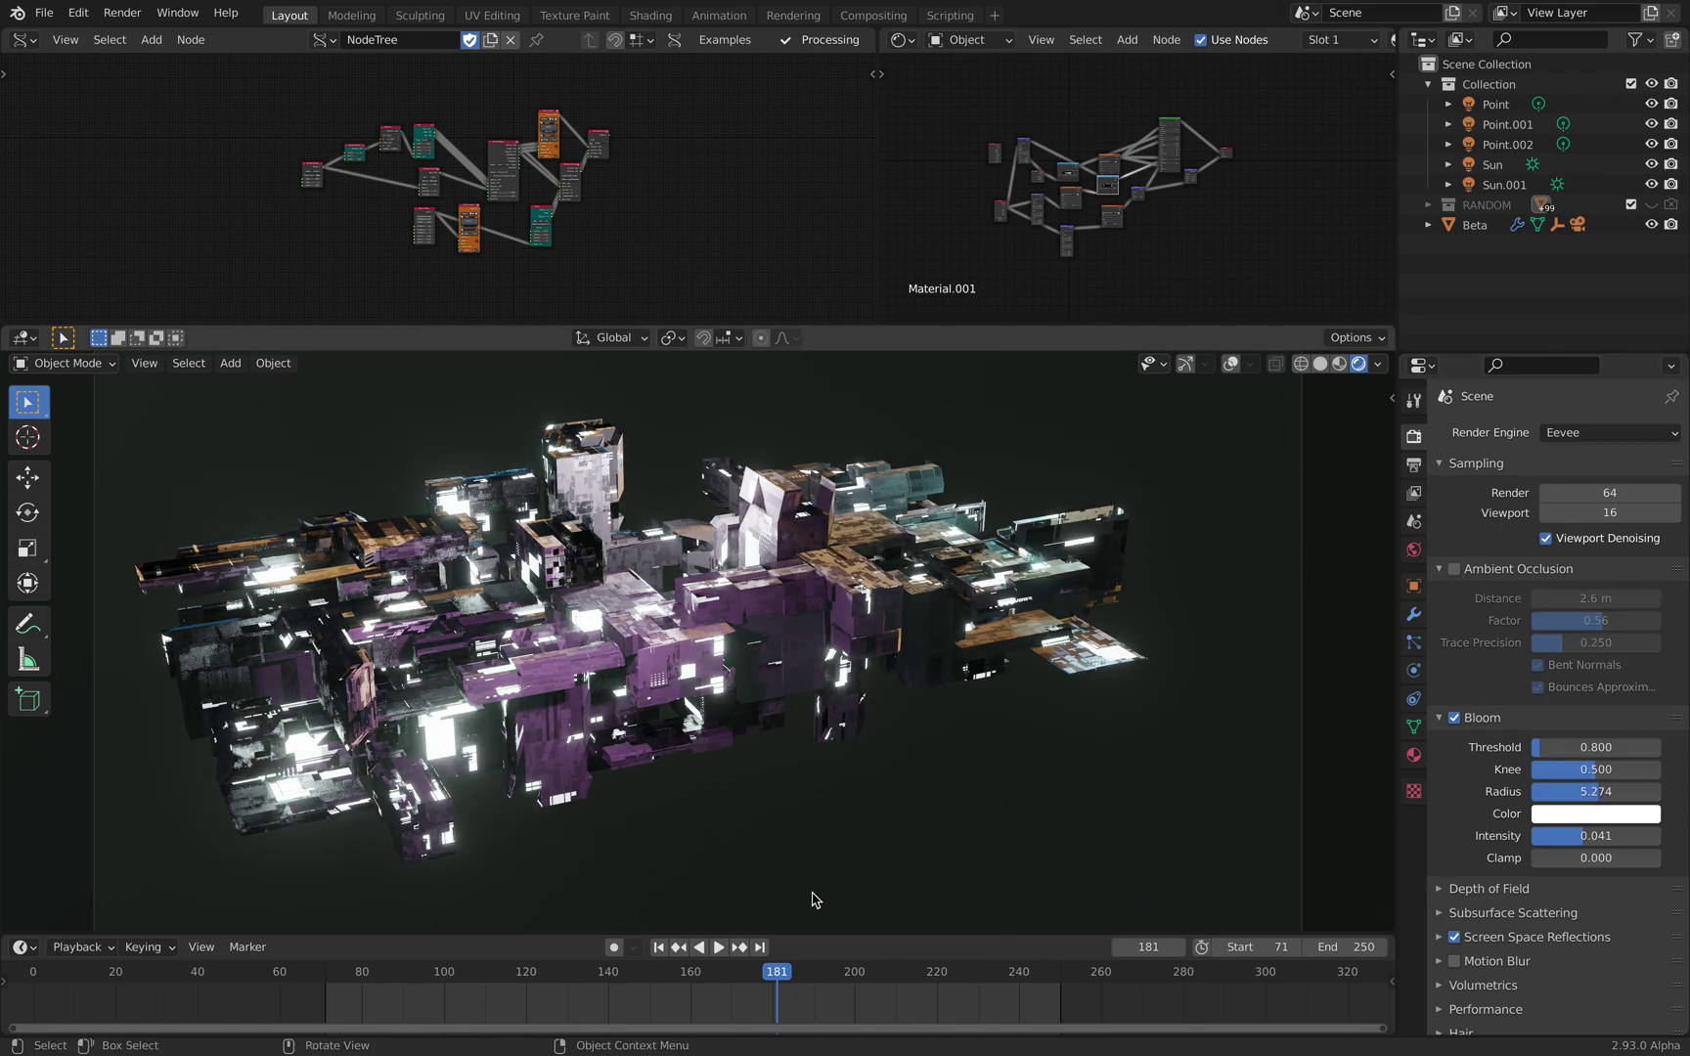
- Play the animation with the glow, stop at frame 112, and disable Bloom
{"action": "left_click", "coordinate": [928, 976]}
{"action": "key", "text": "space"}
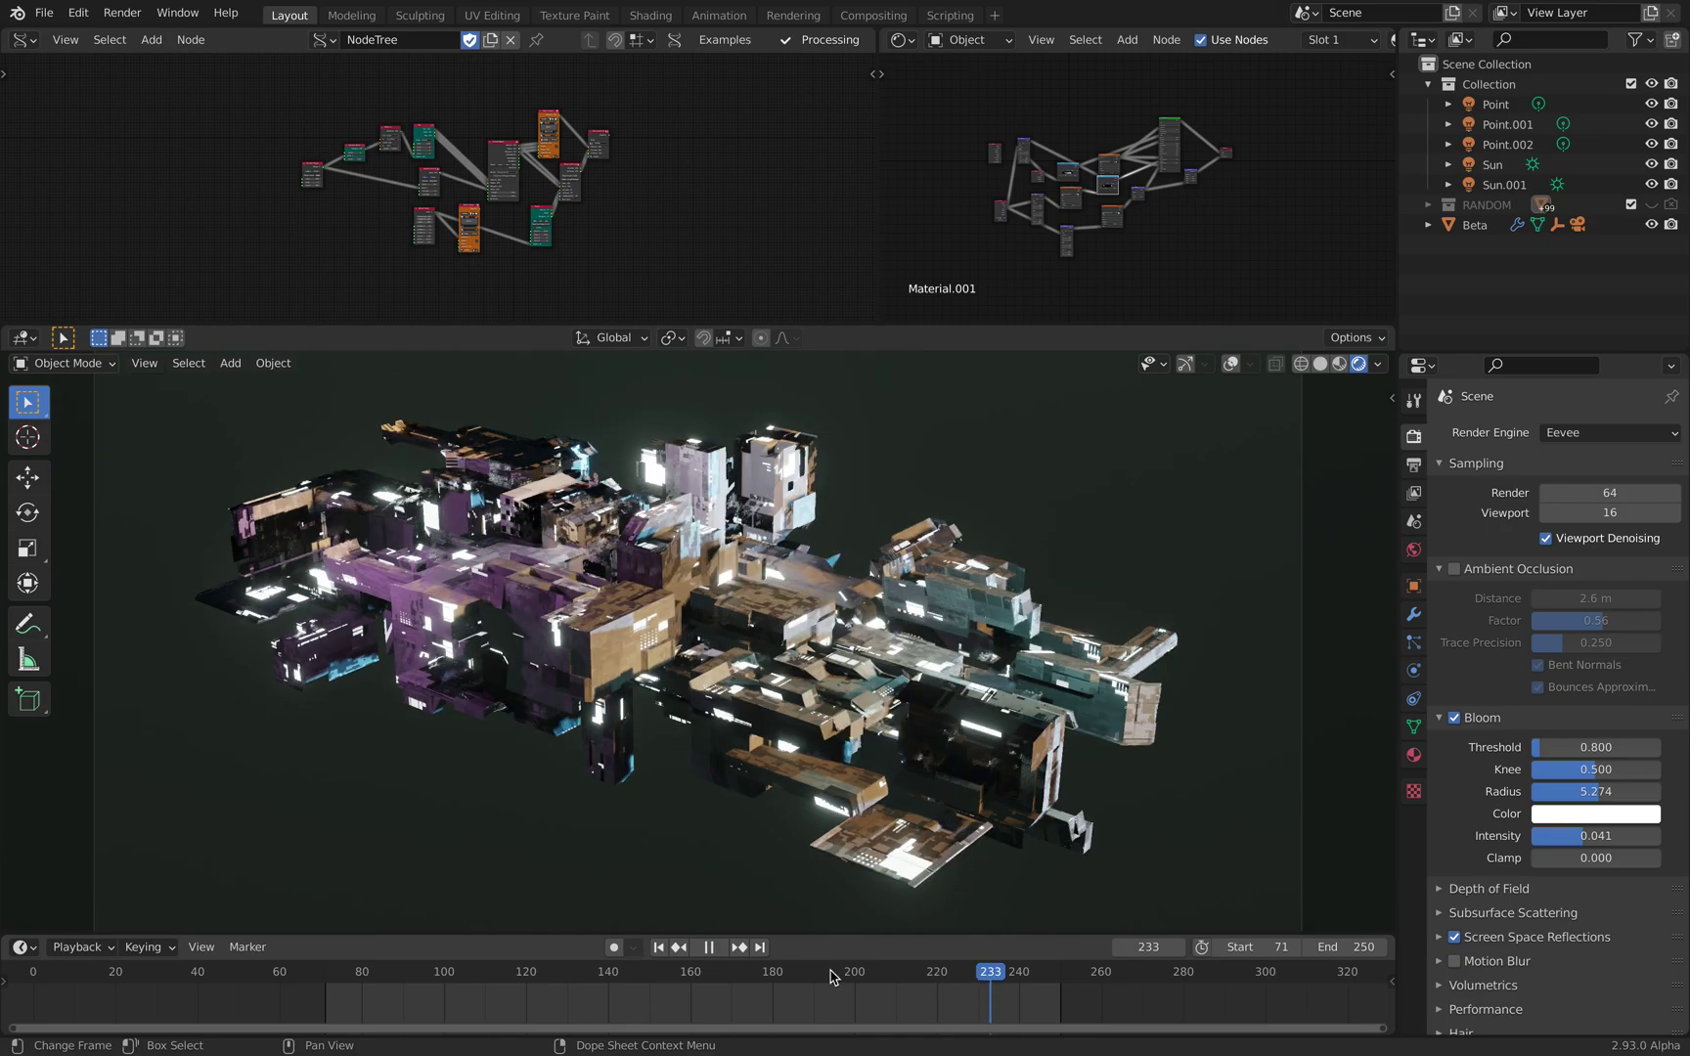
{"action": "key", "text": "space"}
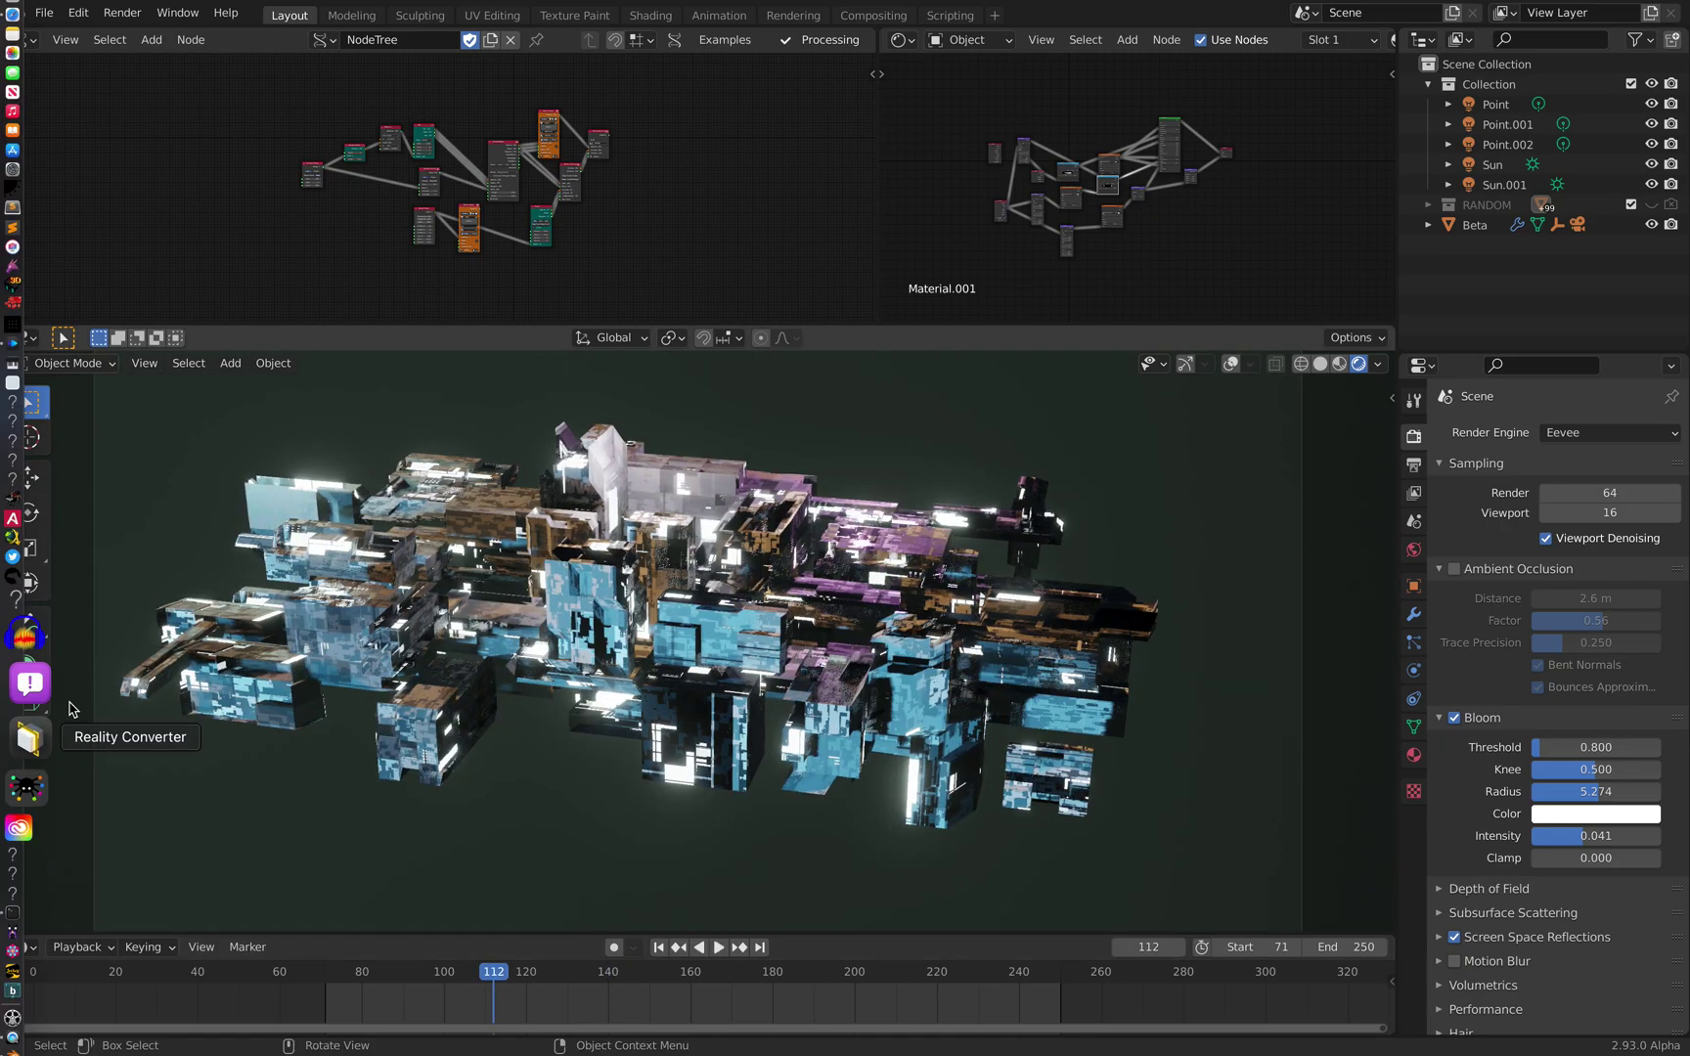
{"action": "left_click", "coordinate": [1455, 718]}
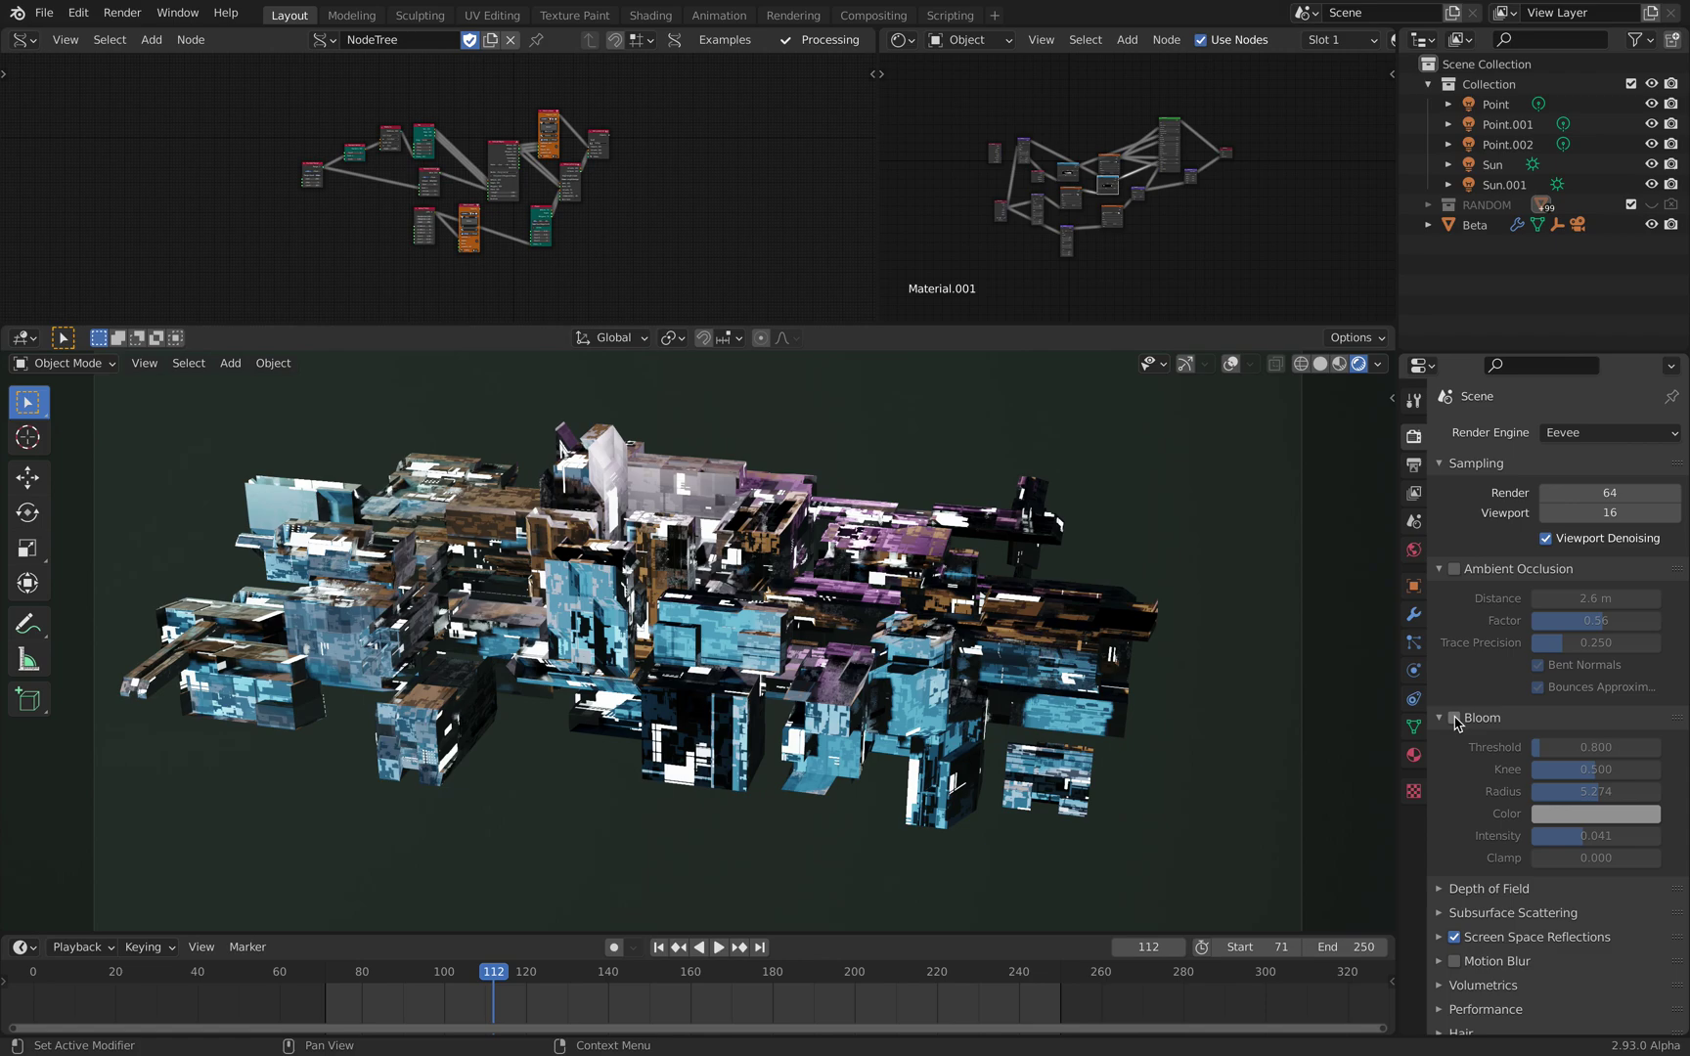
- Enlarge the geometry node tree area by extending it down over the 3D viewport and sideways over the shader editor
{"action": "scroll", "coordinate": [563, 272], "scroll_direction": "up", "scroll_amount": 2}
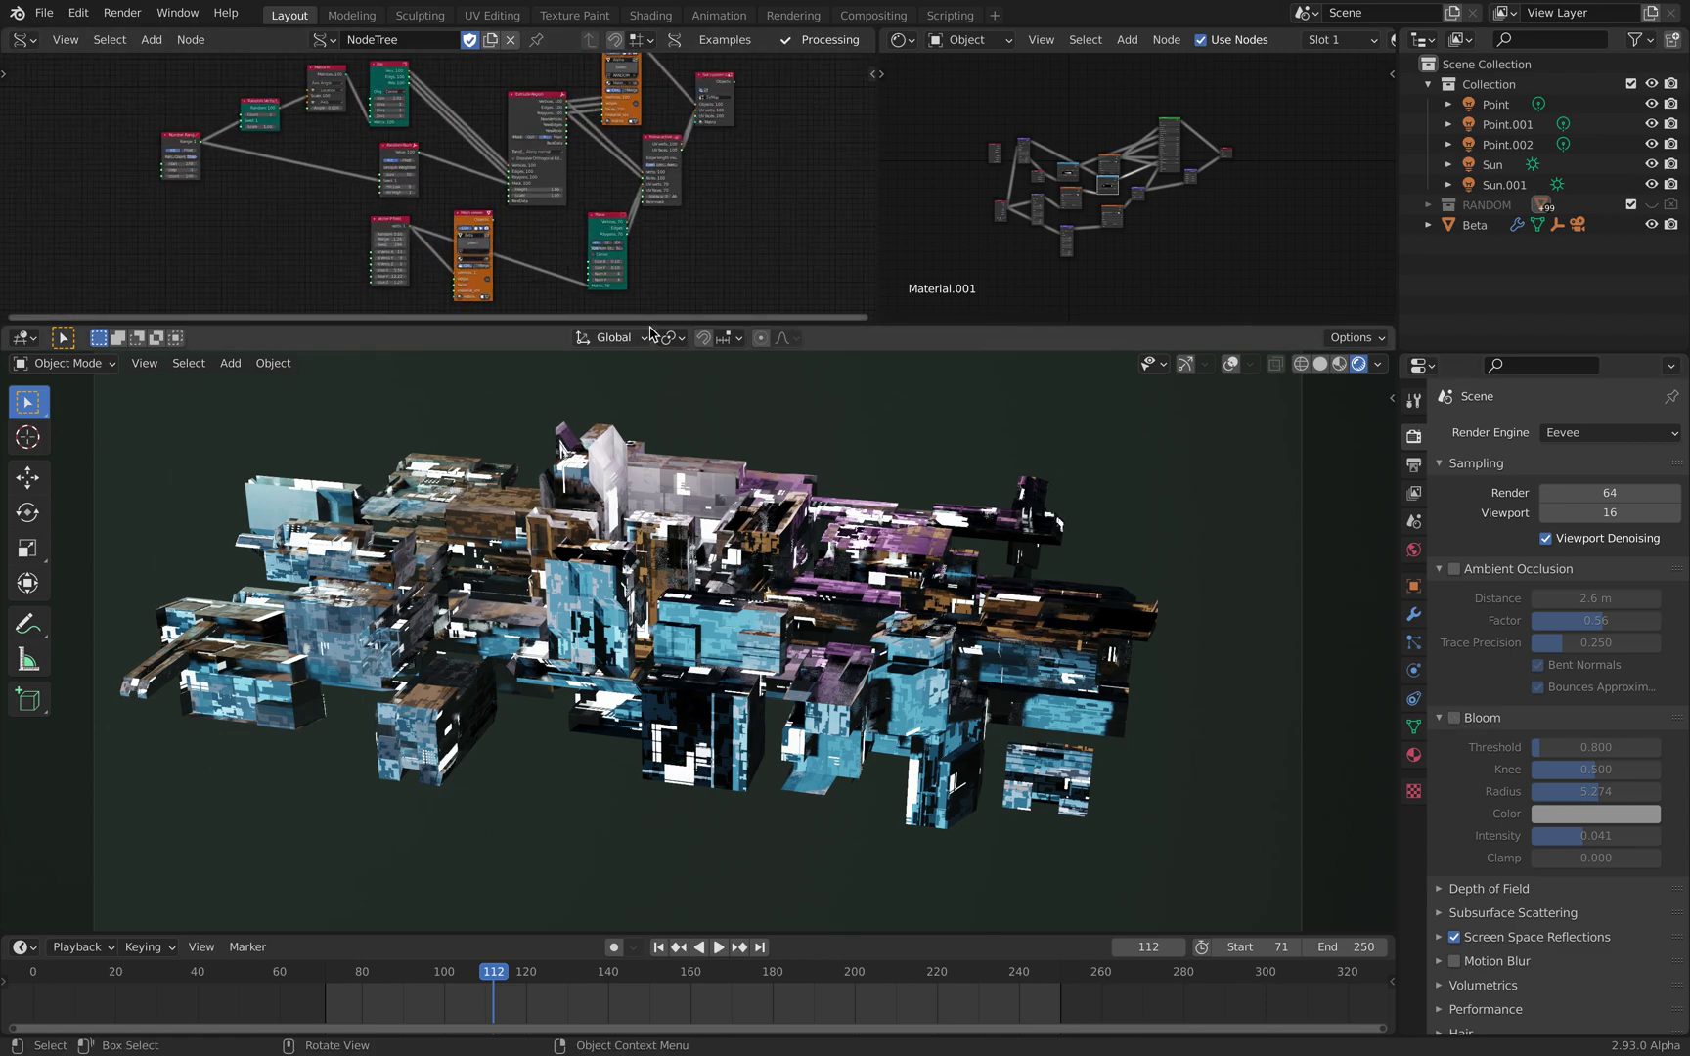
{"action": "left_click_drag", "start_coordinate": [577, 325], "coordinate": [577, 486]}
{"action": "scroll", "coordinate": [567, 345], "scroll_direction": "down", "scroll_amount": 1}
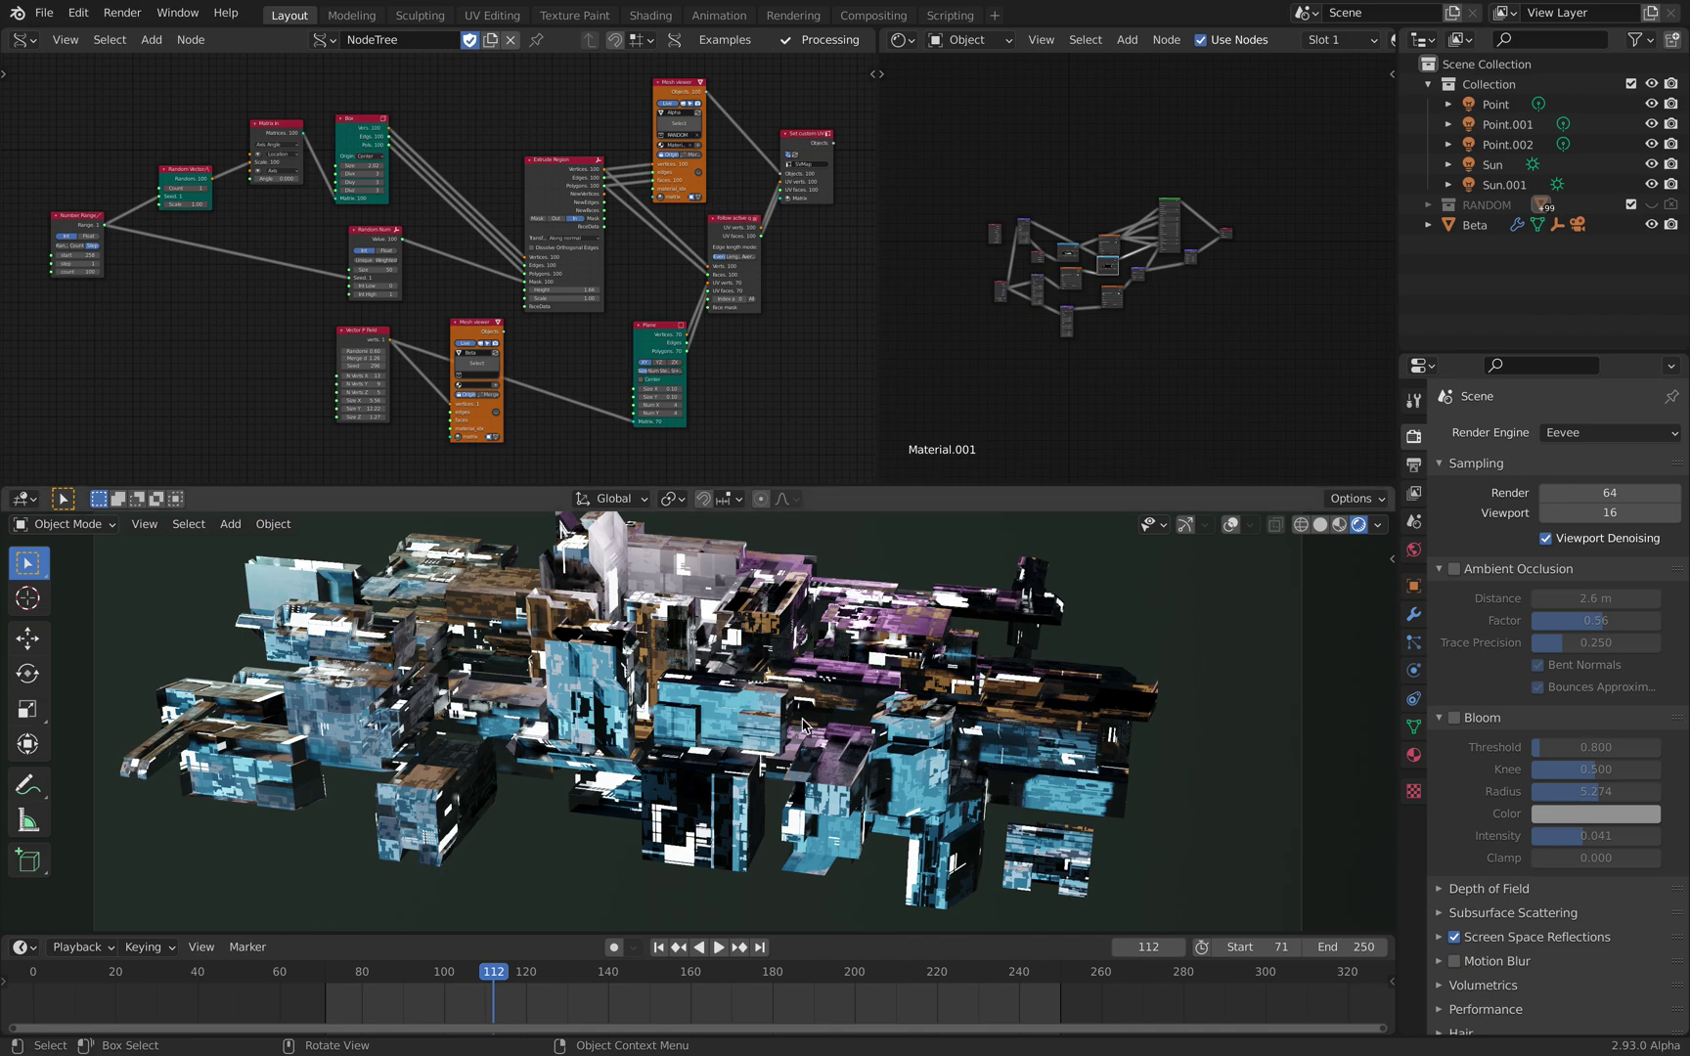
{"action": "left_click_drag", "start_coordinate": [878, 308], "coordinate": [975, 307]}
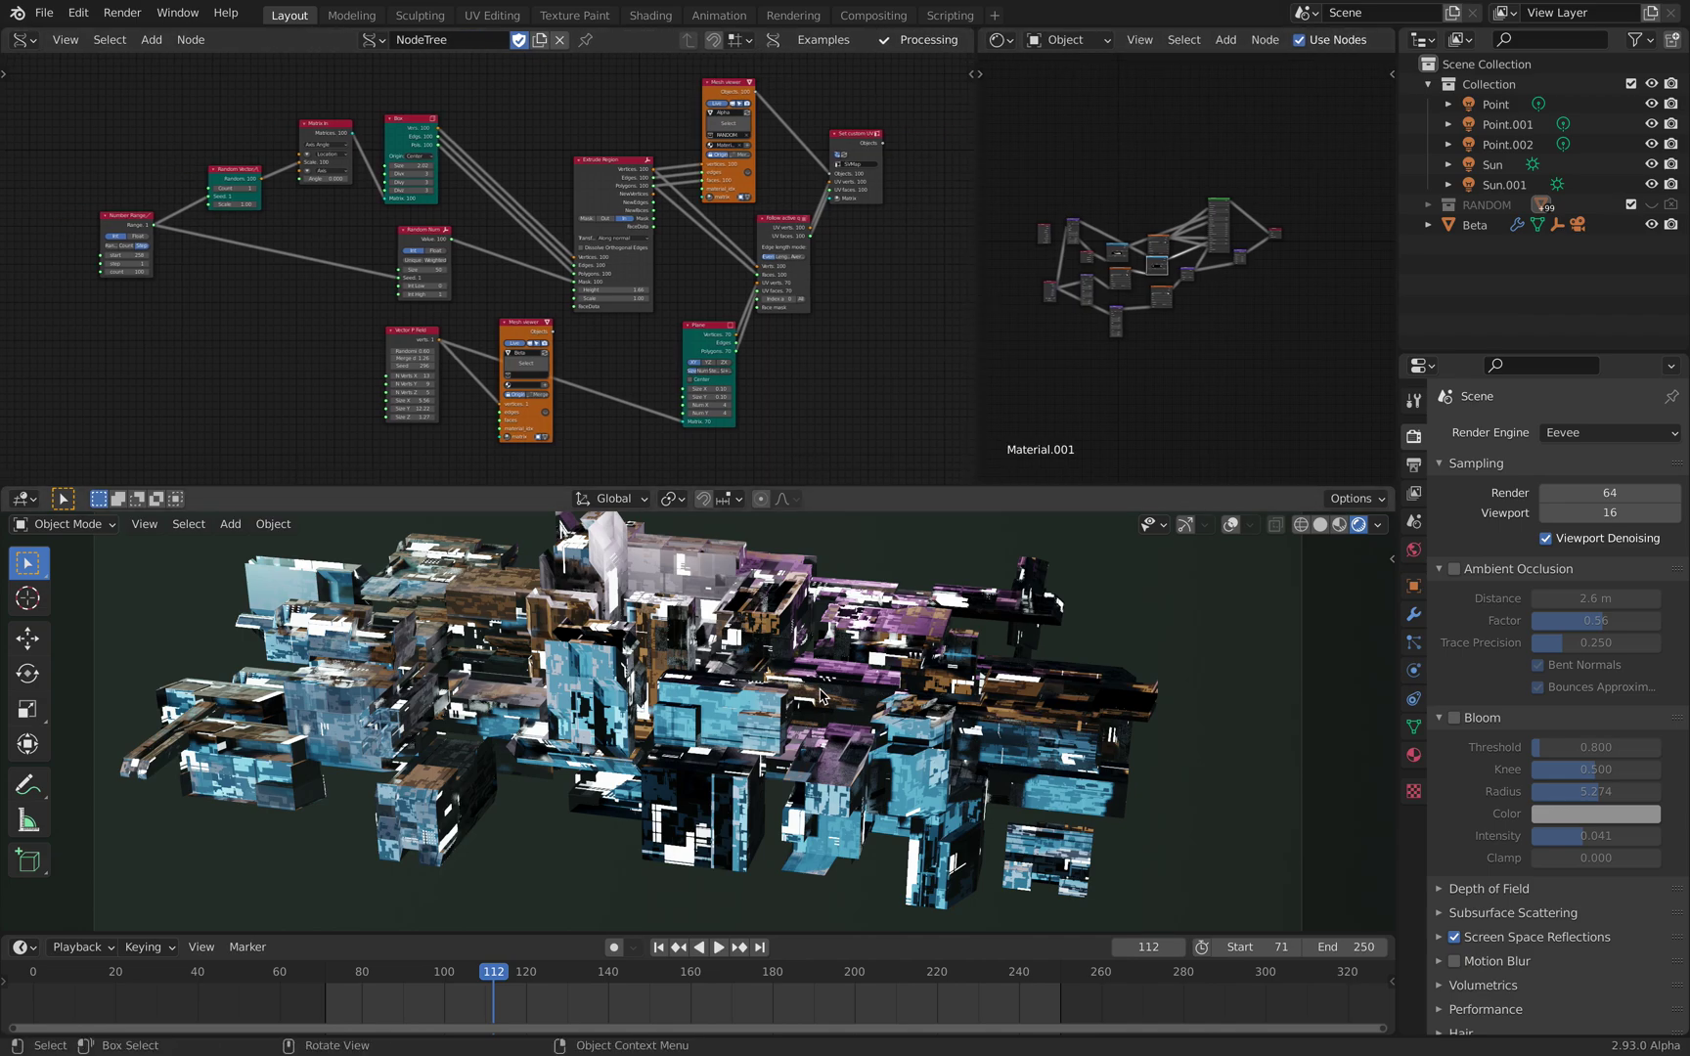
- Set the Number Range node's start value to 504 to generate a different box arrangement
{"action": "scroll", "coordinate": [681, 347], "scroll_direction": "up", "scroll_amount": 3}
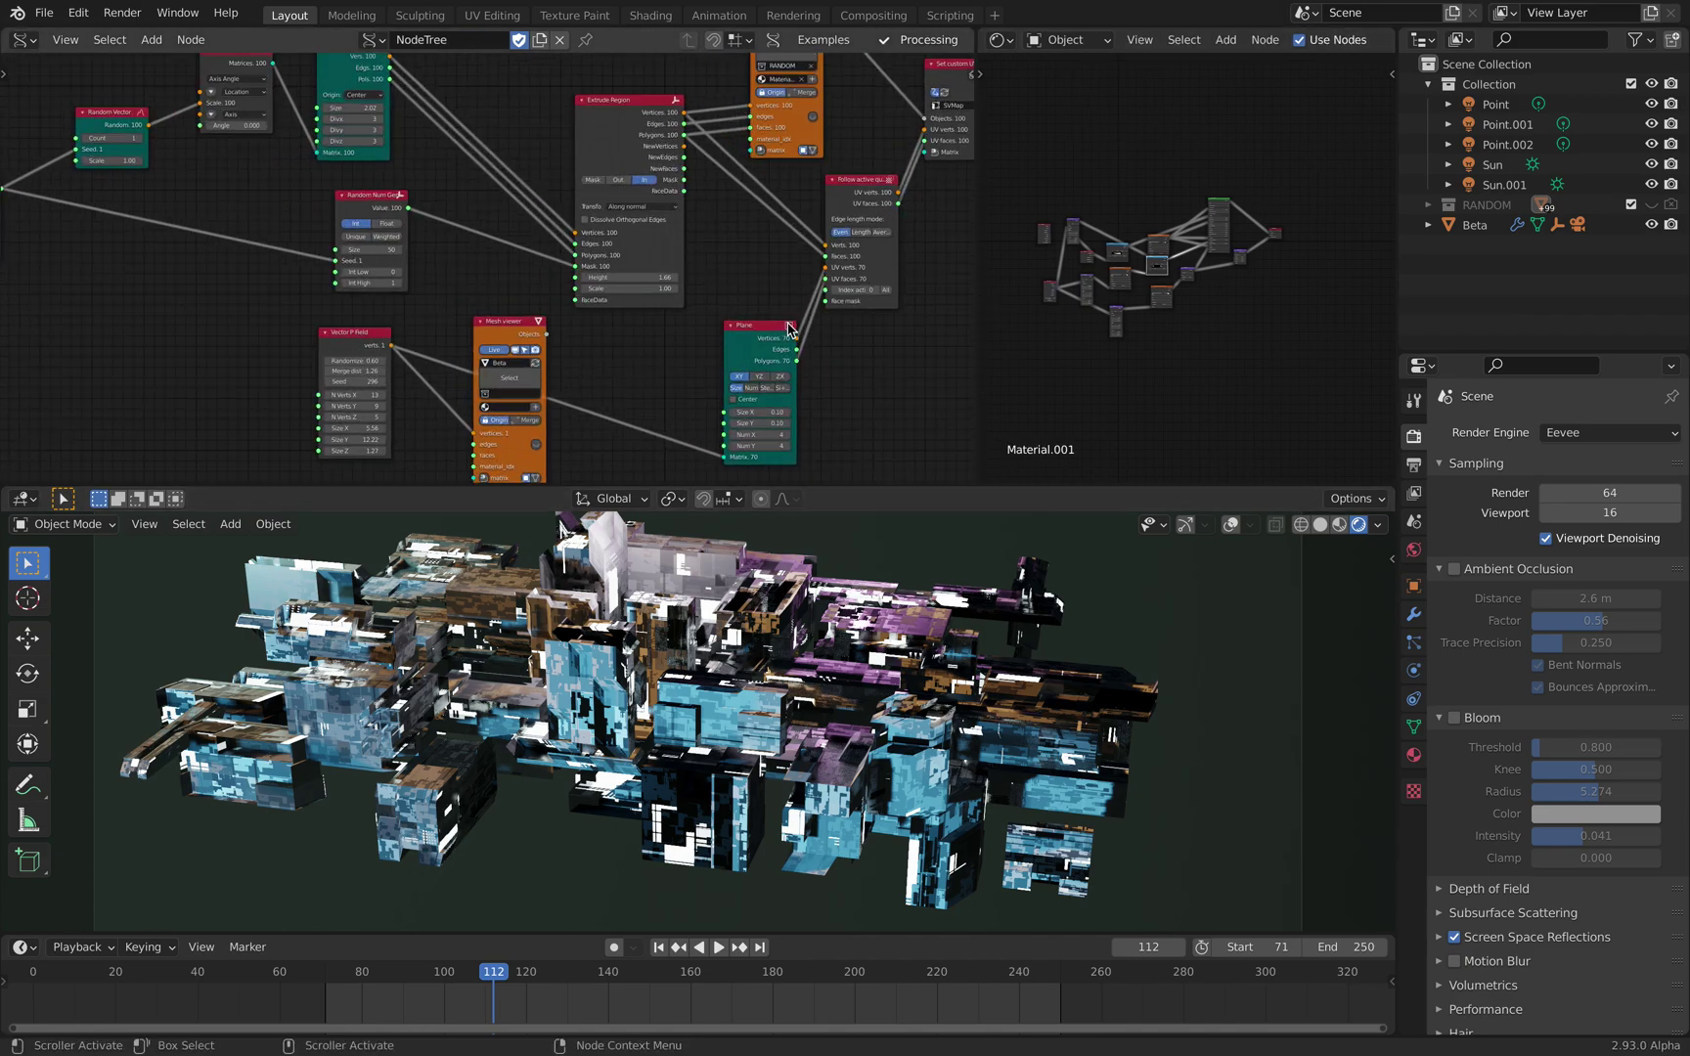
{"action": "middle_click_drag", "start_coordinate": [411, 291], "coordinate": [933, 366]}
{"action": "scroll", "coordinate": [282, 295], "scroll_direction": "up", "scroll_amount": 1}
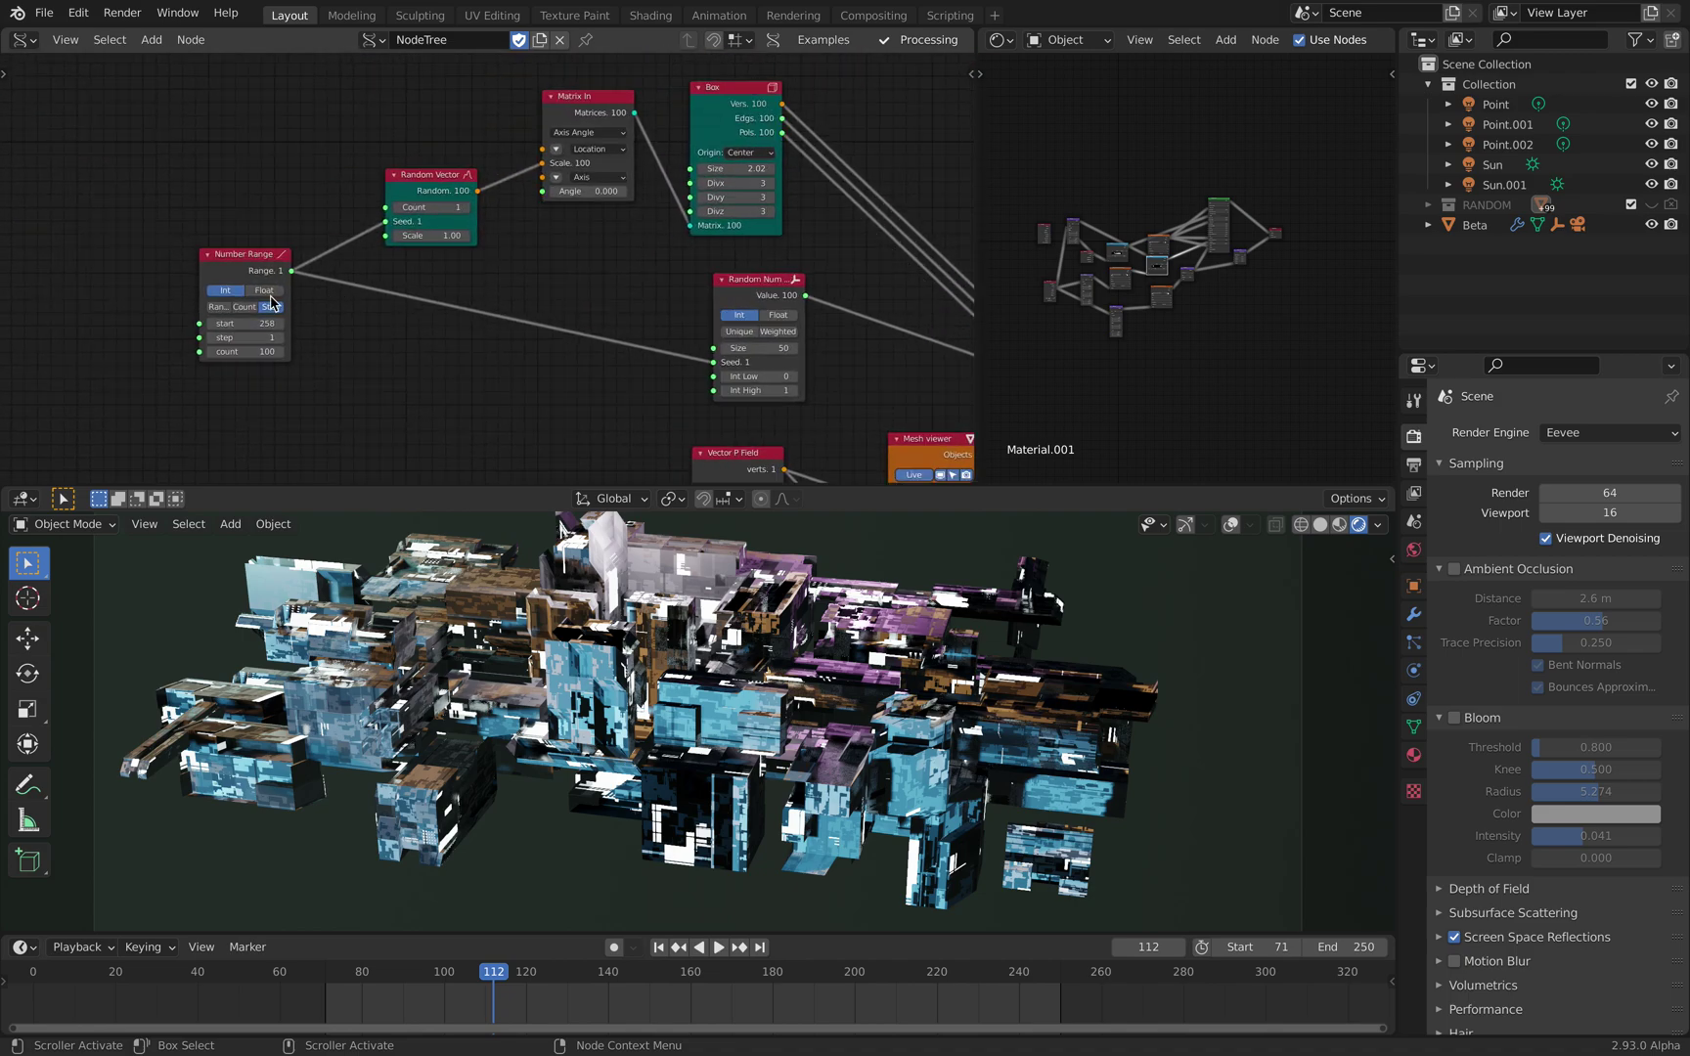
{"action": "left_click_drag", "start_coordinate": [225, 323], "coordinate": [547, 323]}
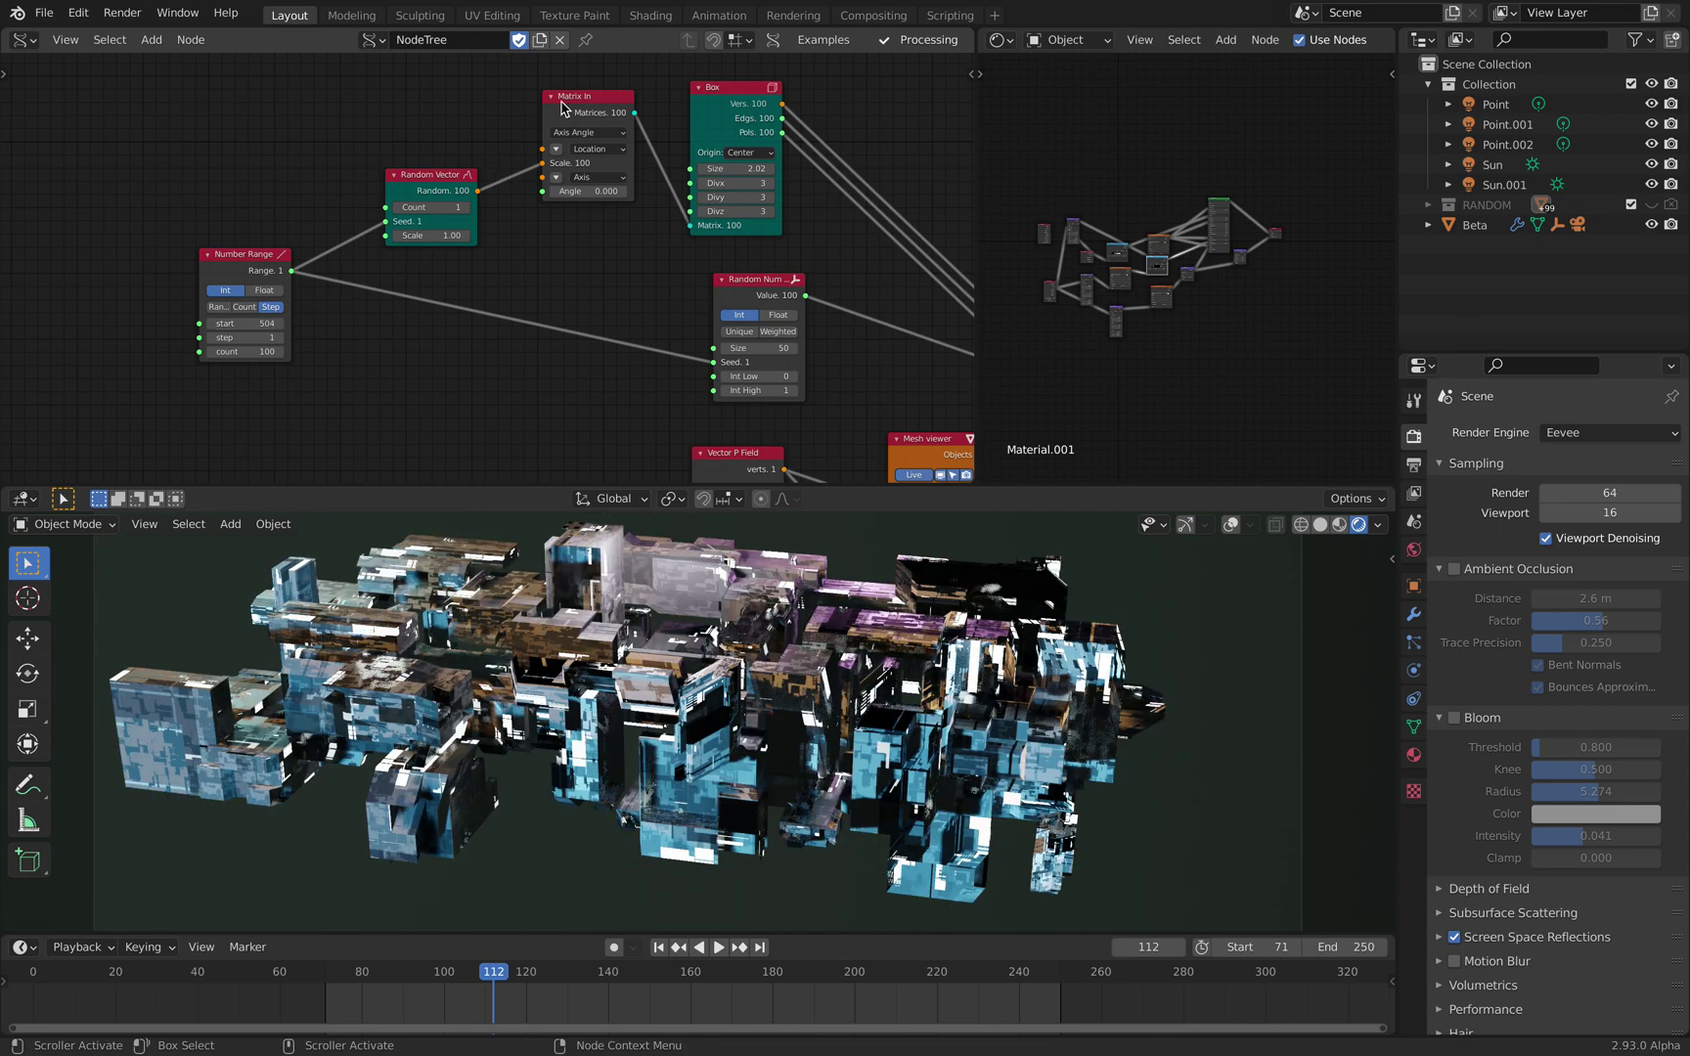
- Reposition the Matrix In, Random Vector and Random Num Gen nodes slightly within the node tree
{"action": "left_click_drag", "start_coordinate": [560, 102], "coordinate": [531, 109]}
{"action": "left_click_drag", "start_coordinate": [426, 175], "coordinate": [387, 169]}
{"action": "middle_click_drag", "start_coordinate": [536, 314], "coordinate": [347, 308]}
{"action": "left_click_drag", "start_coordinate": [536, 113], "coordinate": [521, 114]}
{"action": "left_click_drag", "start_coordinate": [568, 273], "coordinate": [537, 273]}
{"action": "middle_click_drag", "start_coordinate": [536, 272], "coordinate": [467, 214]}
- Set the Extrude Region node's height to 1.78 and shift the node slightly up
{"action": "scroll", "coordinate": [468, 224], "scroll_direction": "up", "scroll_amount": 2}
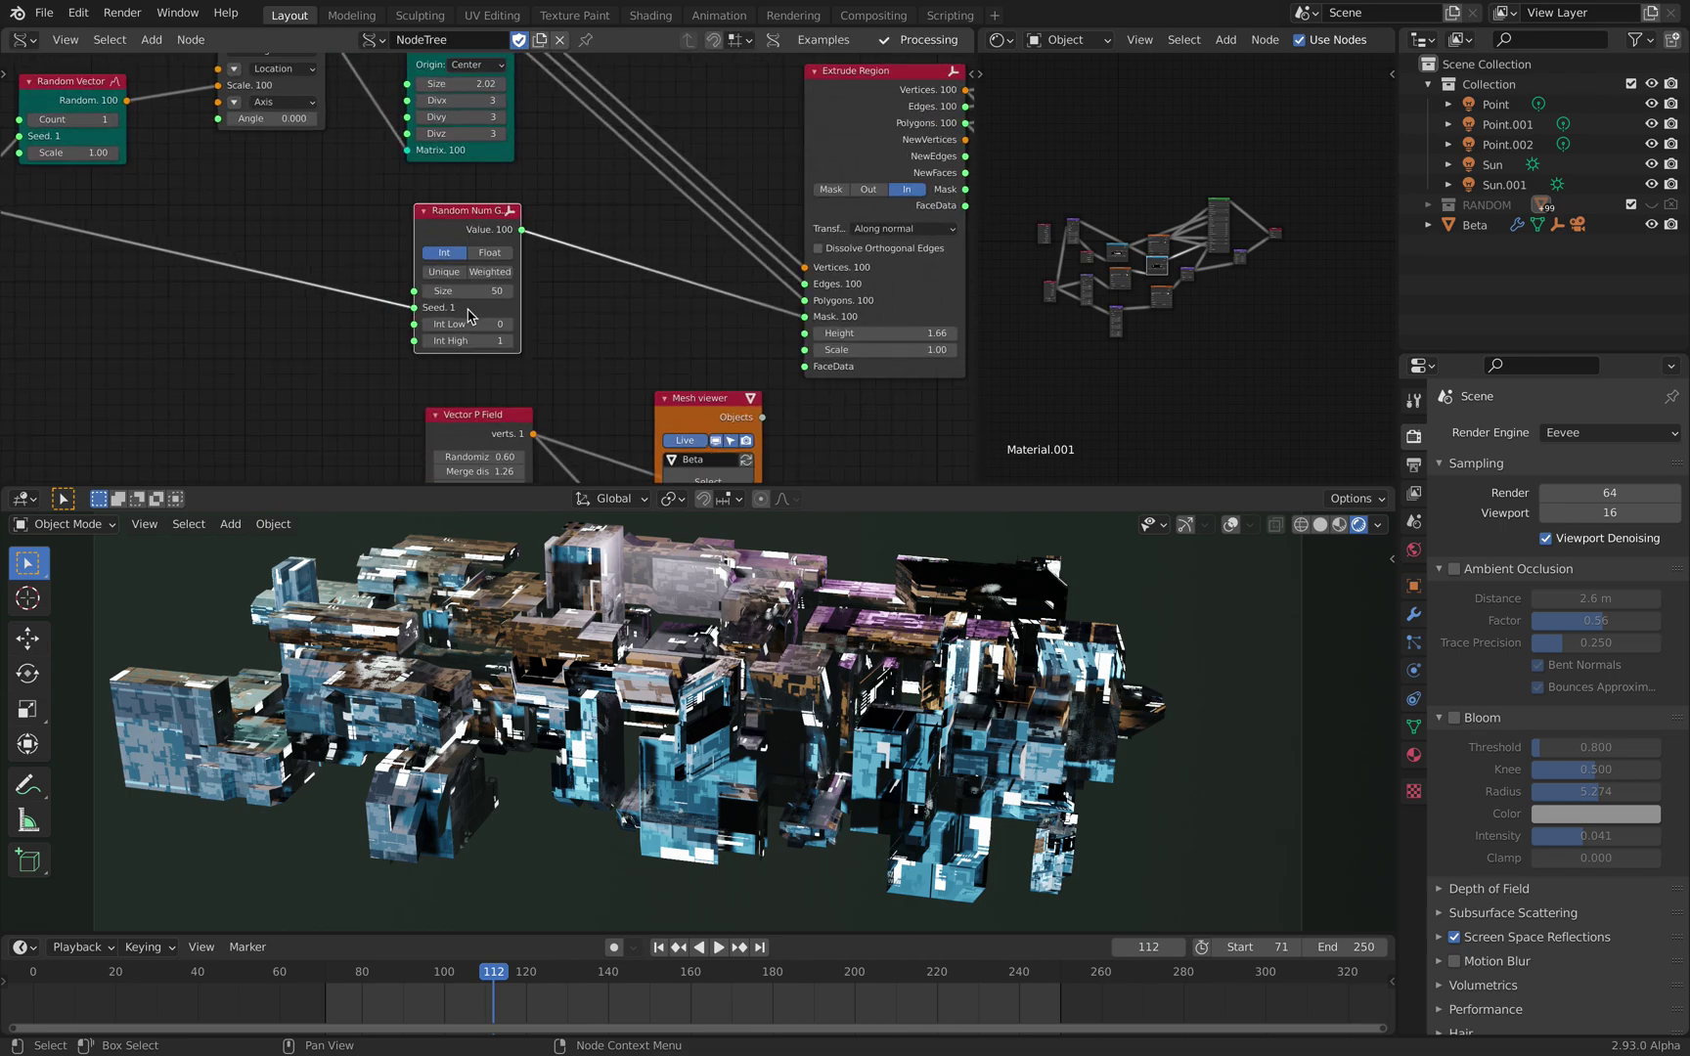
{"action": "middle_click_drag", "start_coordinate": [622, 287], "coordinate": [494, 287]}
{"action": "mouse_move", "coordinate": [735, 305]}
{"action": "left_mouse_down"}
{"action": "mouse_move", "coordinate": [729, 266]}
{"action": "mouse_move", "coordinate": [731, 295]}
{"action": "mouse_move", "coordinate": [653, 295]}
{"action": "mouse_move", "coordinate": [754, 295]}
{"action": "left_mouse_up"}
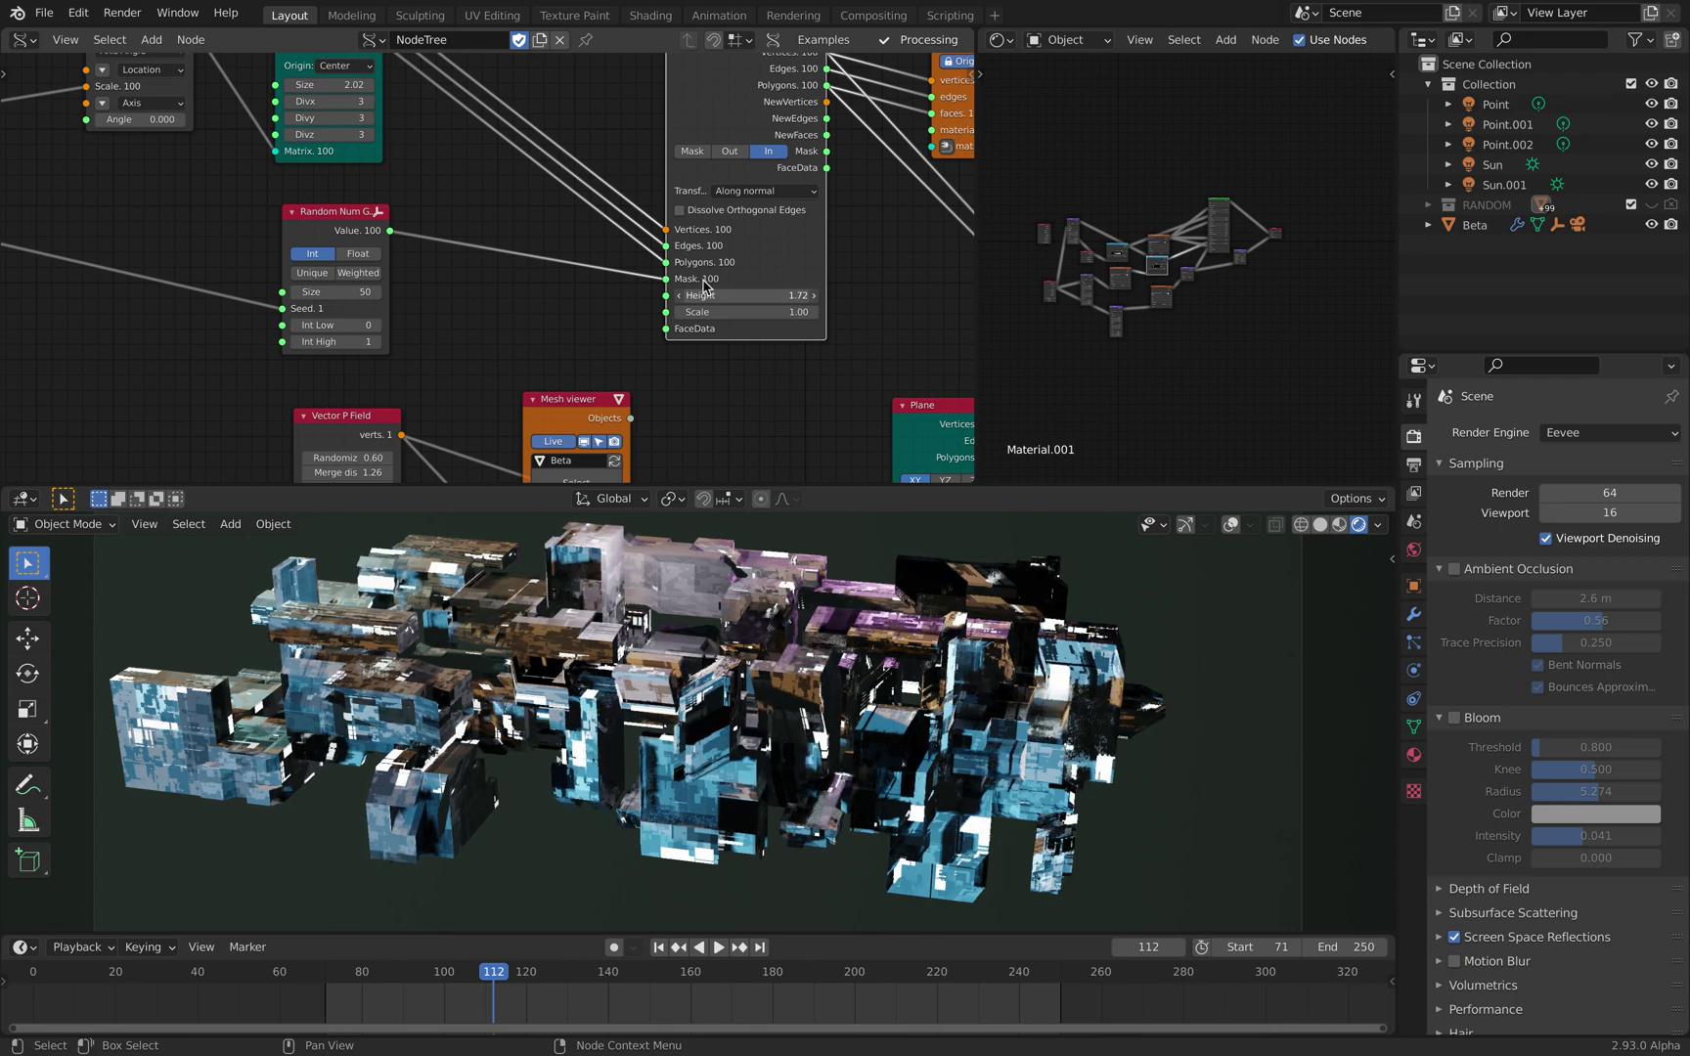
{"action": "middle_click_drag", "start_coordinate": [589, 178], "coordinate": [491, 319]}
{"action": "left_click_drag", "start_coordinate": [612, 217], "coordinate": [584, 193]}
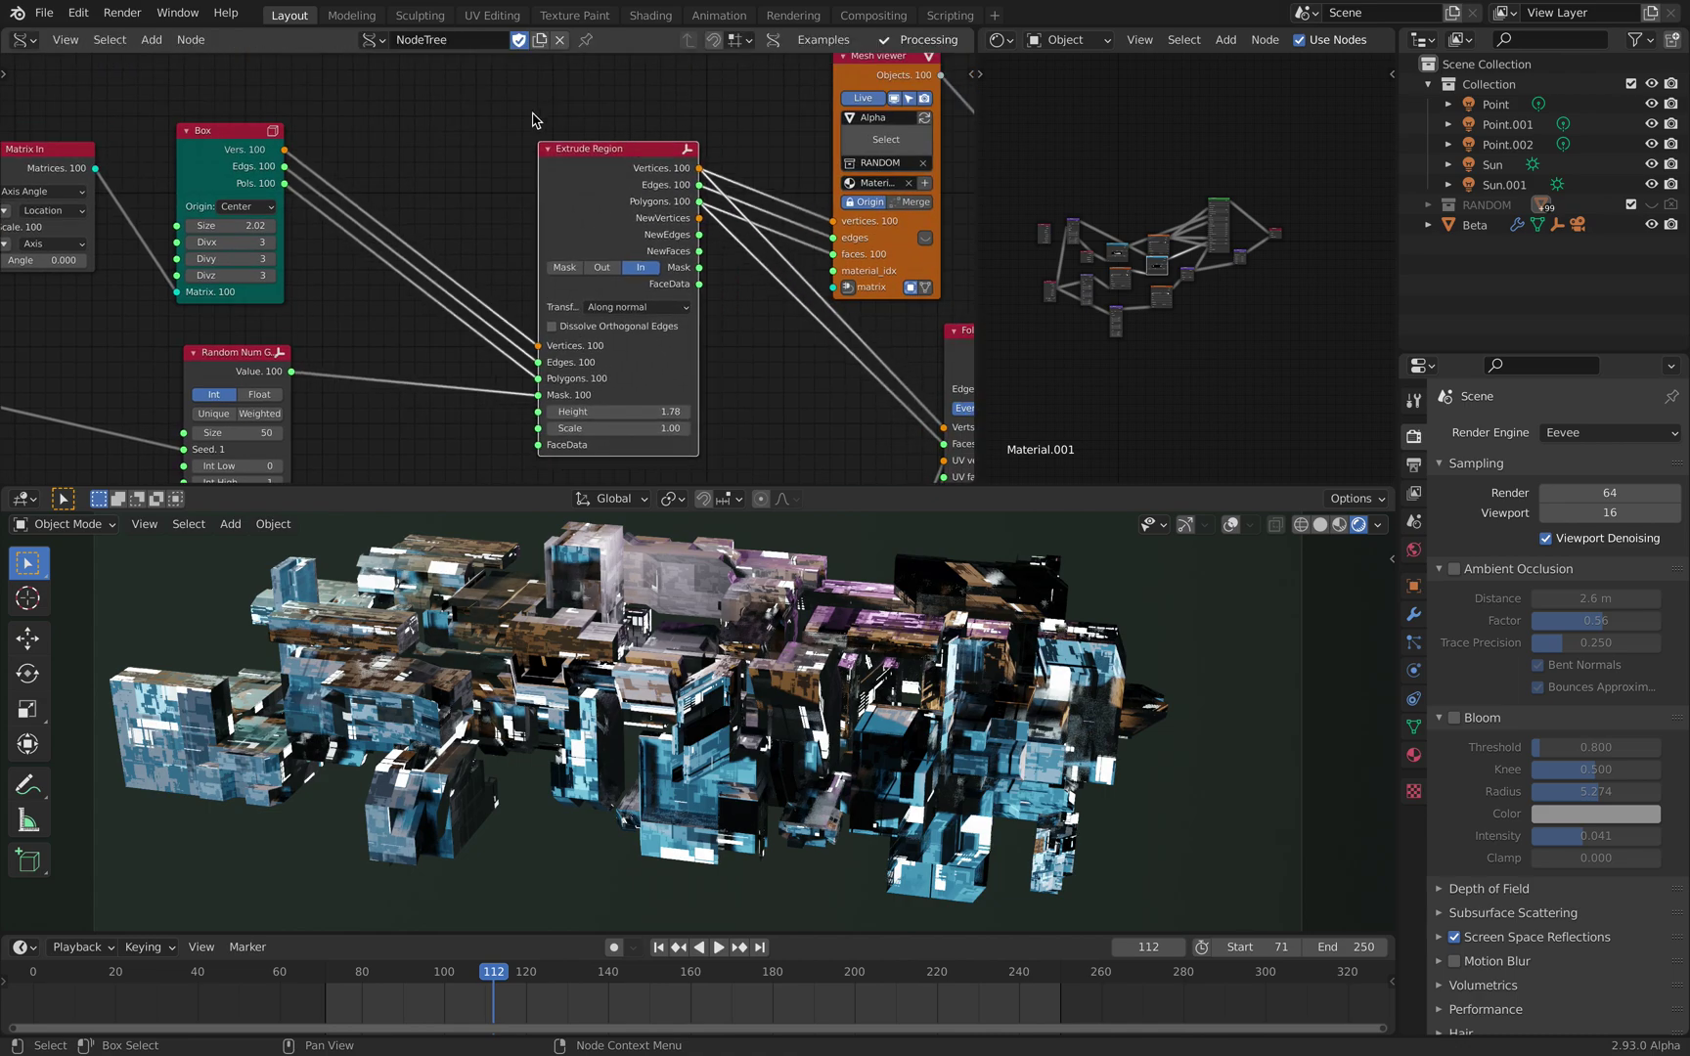
- Move the Random Num Gen node closer to Extrude Region and try Dissolve Orthogonal Edges on and off
{"action": "middle_click_drag", "start_coordinate": [547, 281], "coordinate": [603, 199]}
{"action": "scroll", "coordinate": [435, 323], "scroll_direction": "up", "scroll_amount": 2}
{"action": "left_click_drag", "start_coordinate": [283, 291], "coordinate": [479, 326]}
{"action": "left_click", "coordinate": [674, 248]}
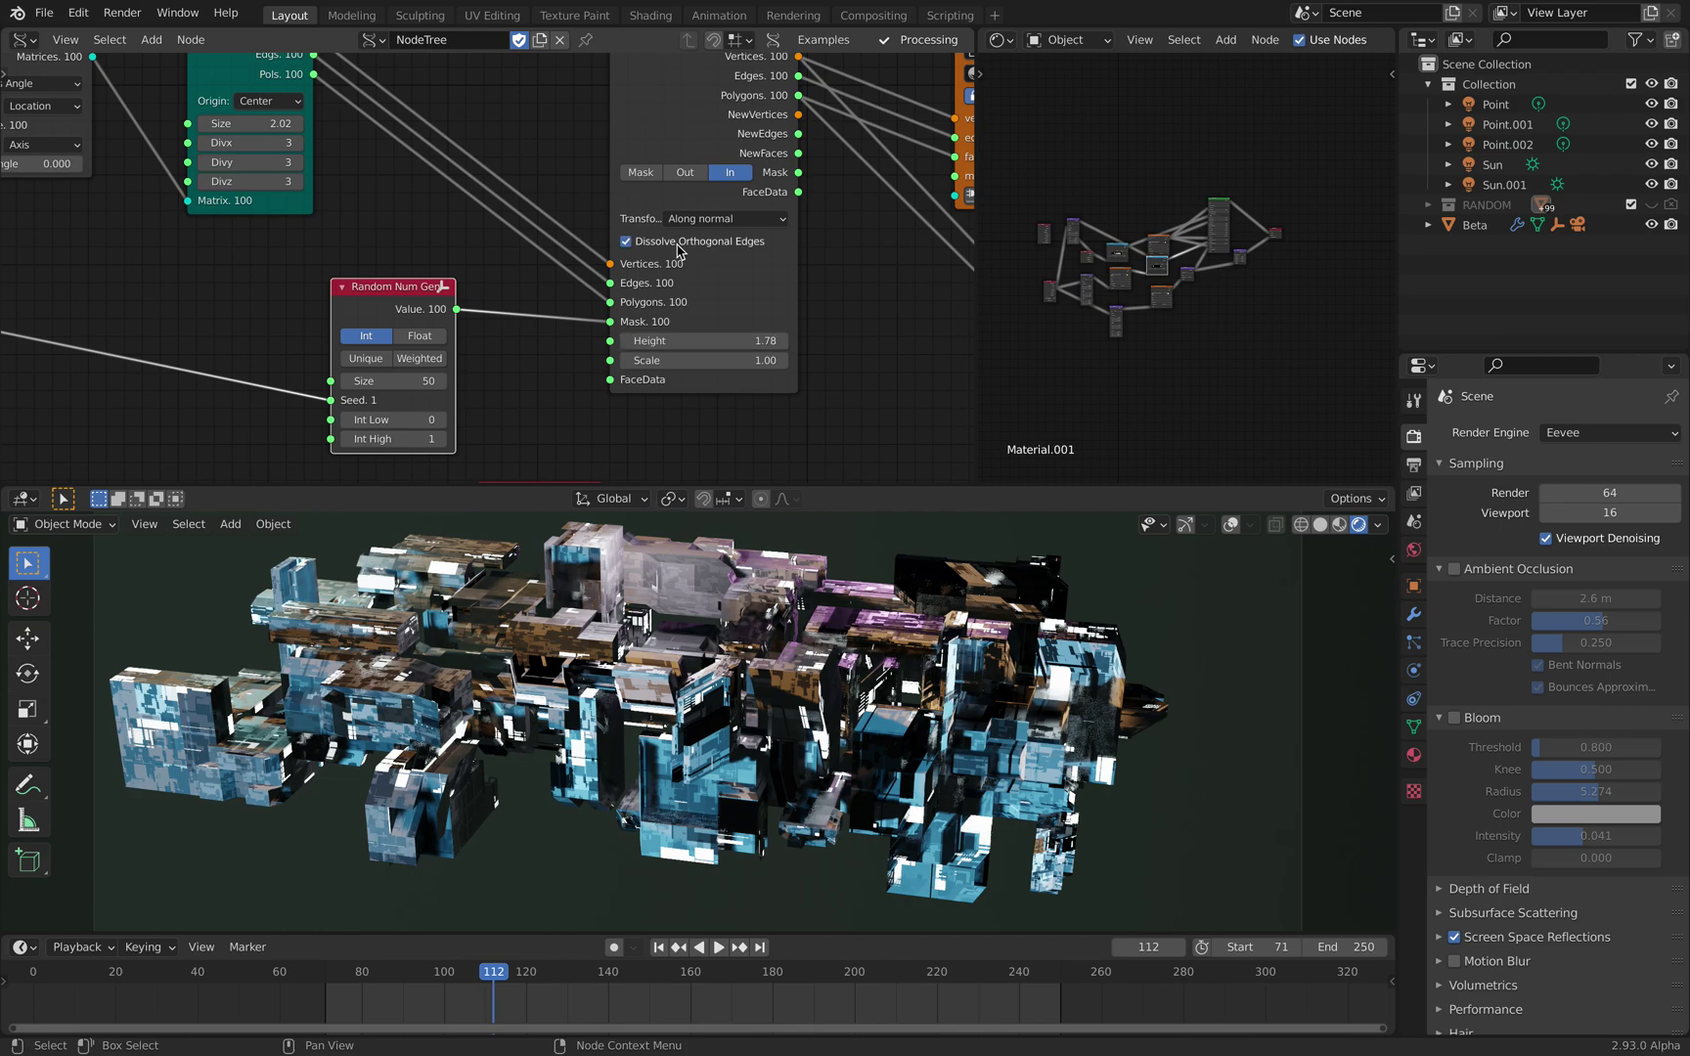
{"action": "left_click", "coordinate": [676, 250]}
- Examine the Vector P Field, Mesh viewer and Plane nodes in the lower part of the node tree
{"action": "scroll", "coordinate": [678, 256], "scroll_direction": "down", "scroll_amount": 3}
{"action": "middle_click_drag", "start_coordinate": [782, 342], "coordinate": [672, 267]}
{"action": "middle_click_drag", "start_coordinate": [679, 344], "coordinate": [635, 245]}
{"action": "scroll", "coordinate": [634, 244], "scroll_direction": "down", "scroll_amount": 1}
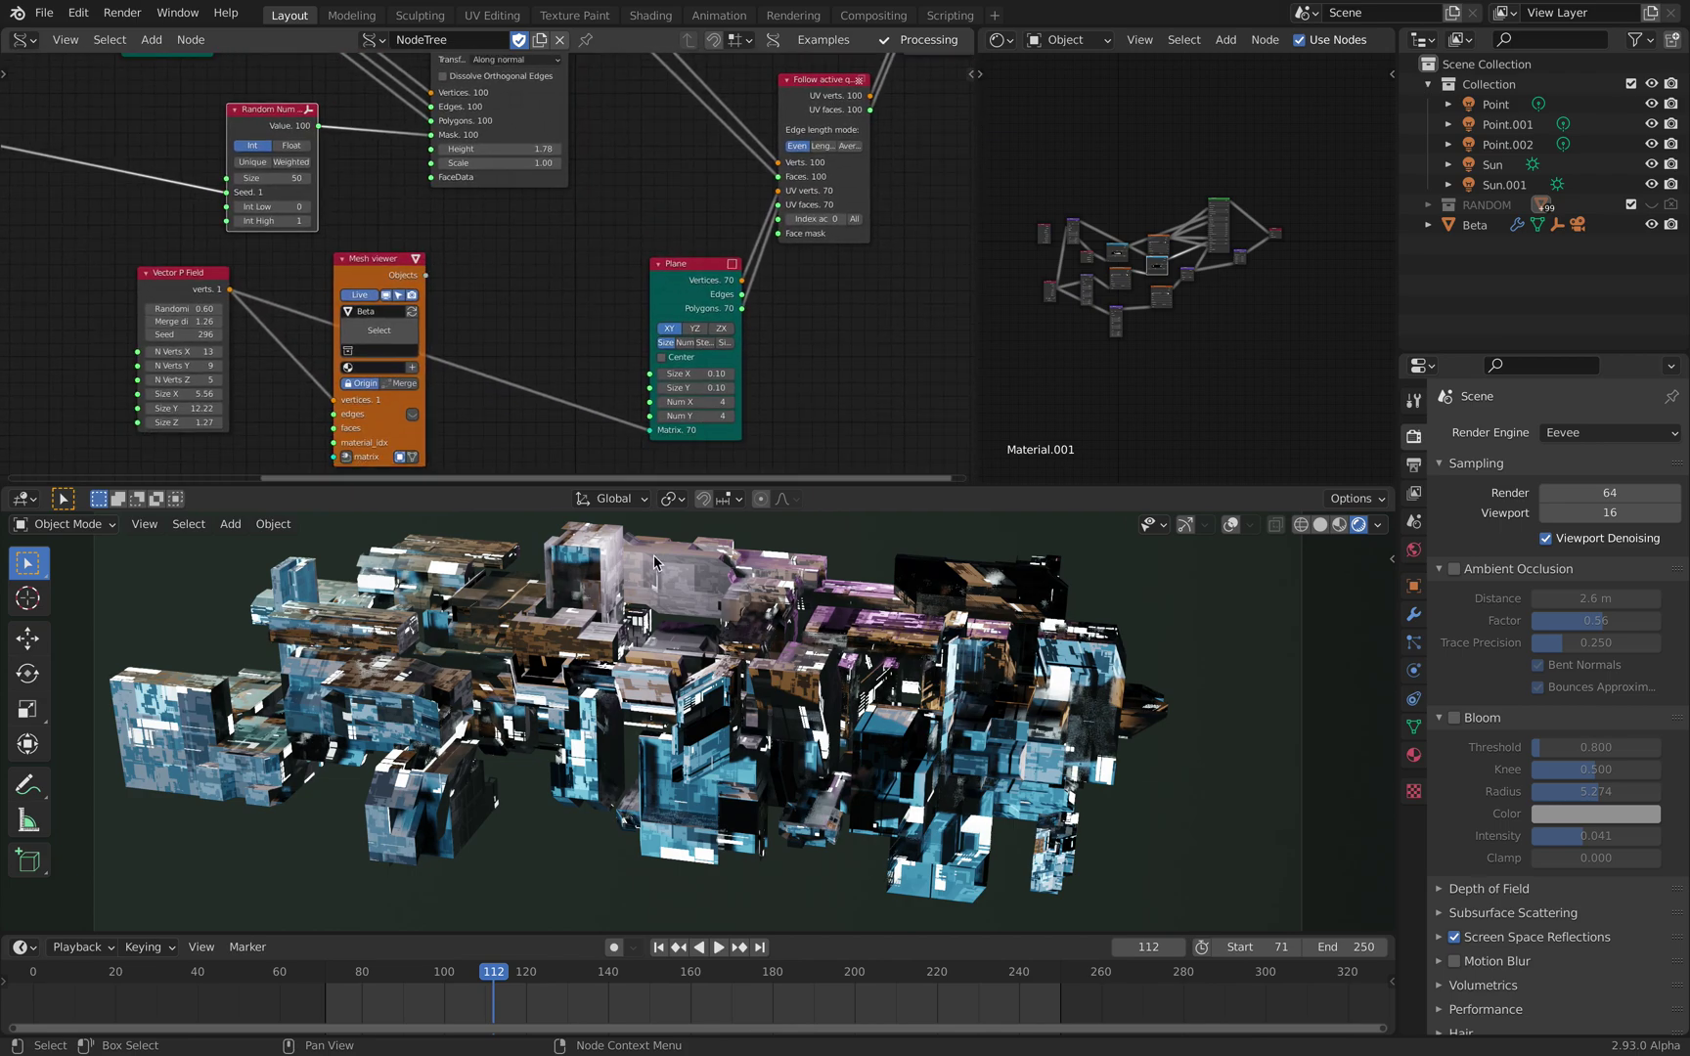
- Widen the shader editor, maximize it and frame the complete Material.001 node tree
{"action": "left_click_drag", "start_coordinate": [976, 323], "coordinate": [464, 337]}
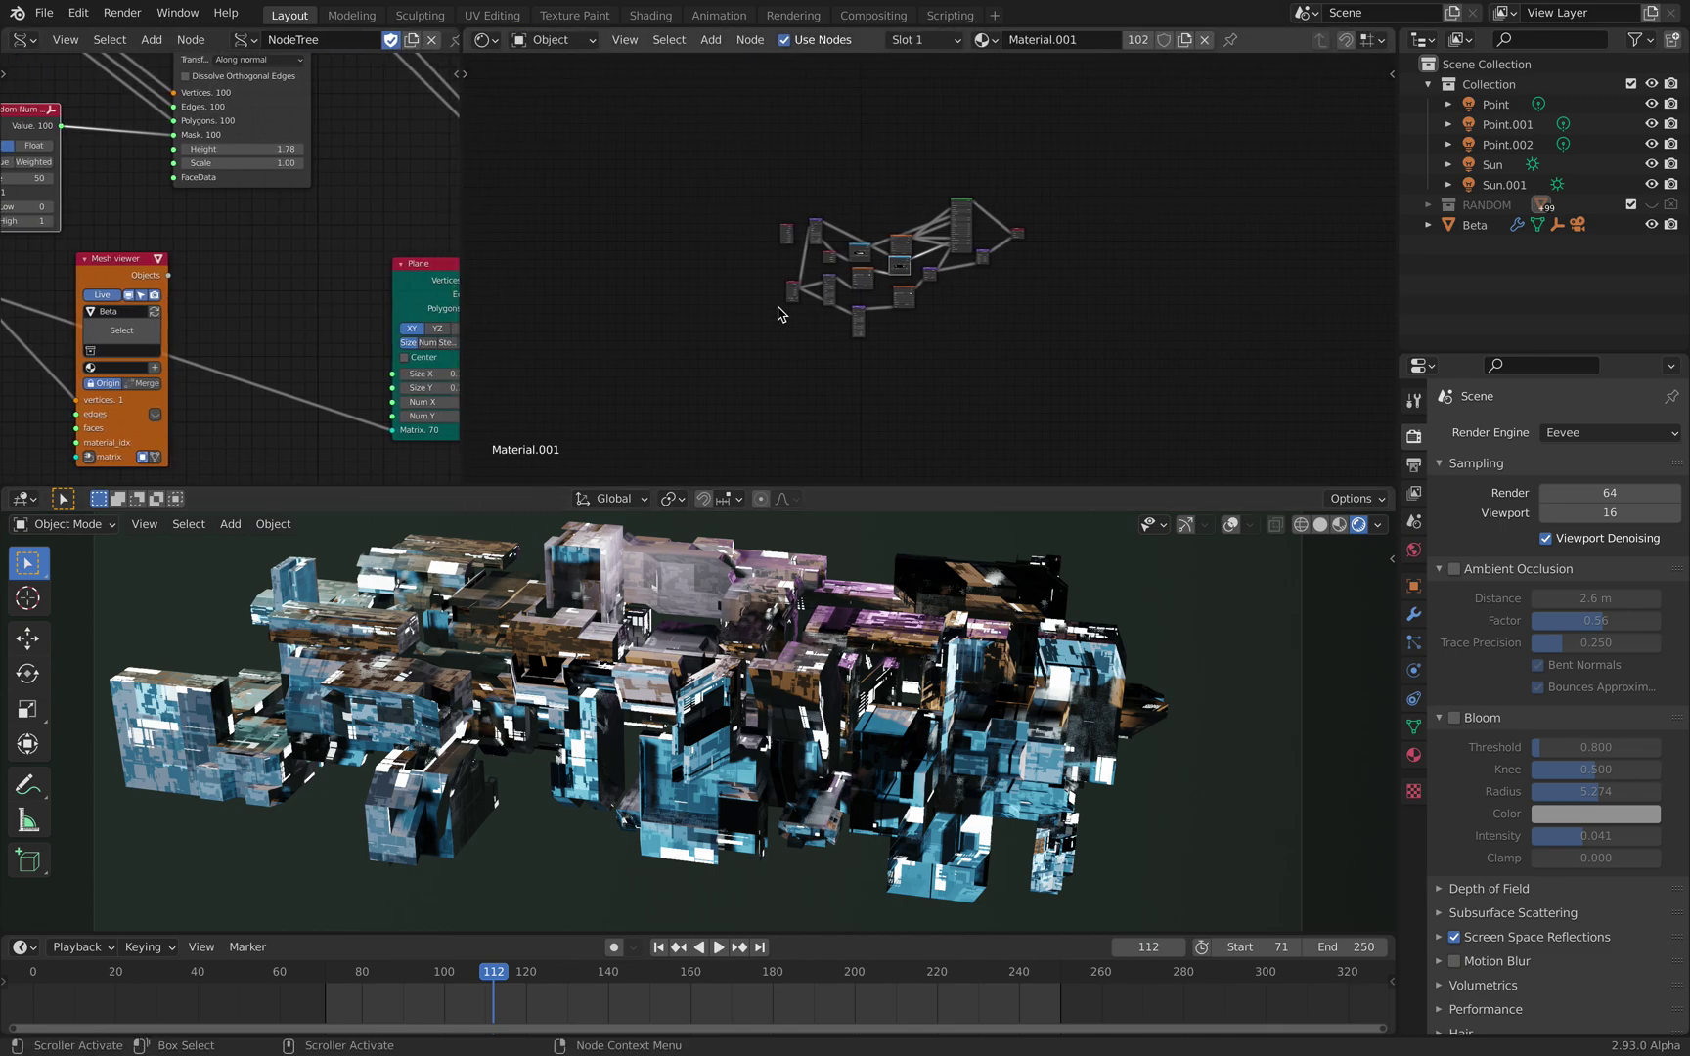
{"action": "scroll", "coordinate": [777, 309], "scroll_direction": "up", "scroll_amount": 6}
{"action": "left_click_drag", "start_coordinate": [770, 389], "coordinate": [806, 354]}
{"action": "scroll", "coordinate": [801, 349], "scroll_direction": "up", "scroll_amount": 3}
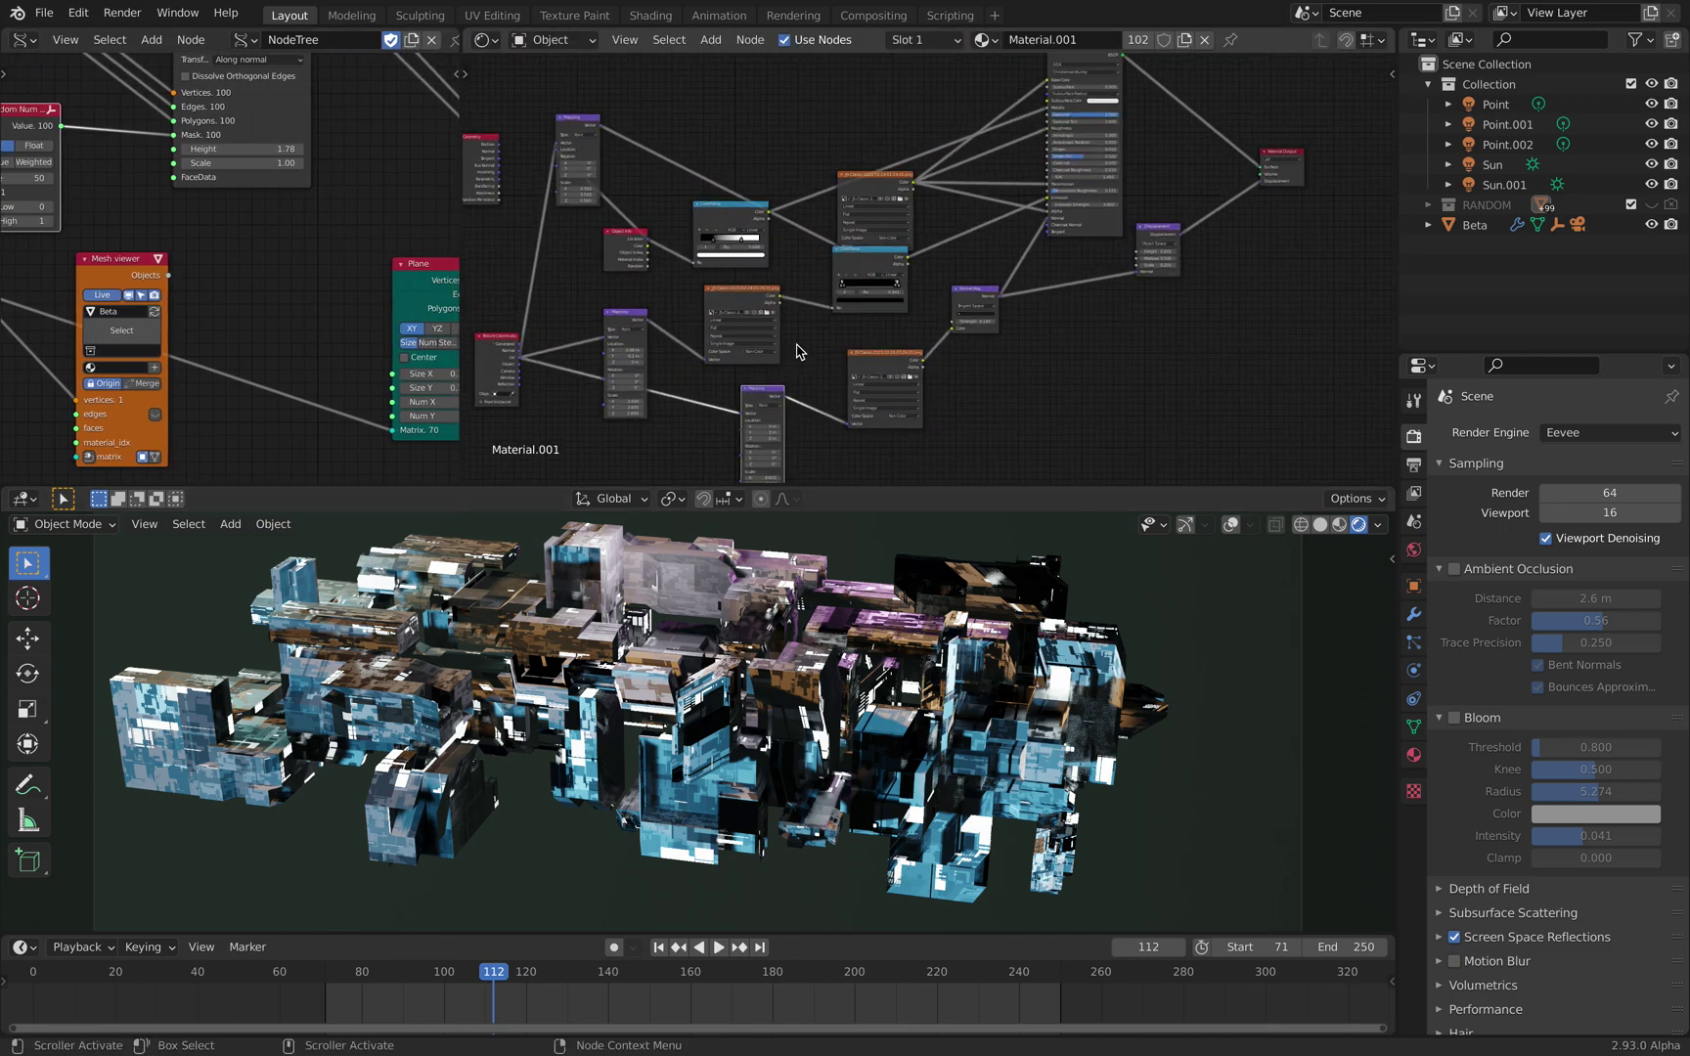
{"action": "middle_click_drag", "start_coordinate": [877, 204], "coordinate": [1005, 240]}
{"action": "middle_click_drag", "start_coordinate": [1025, 321], "coordinate": [920, 288]}
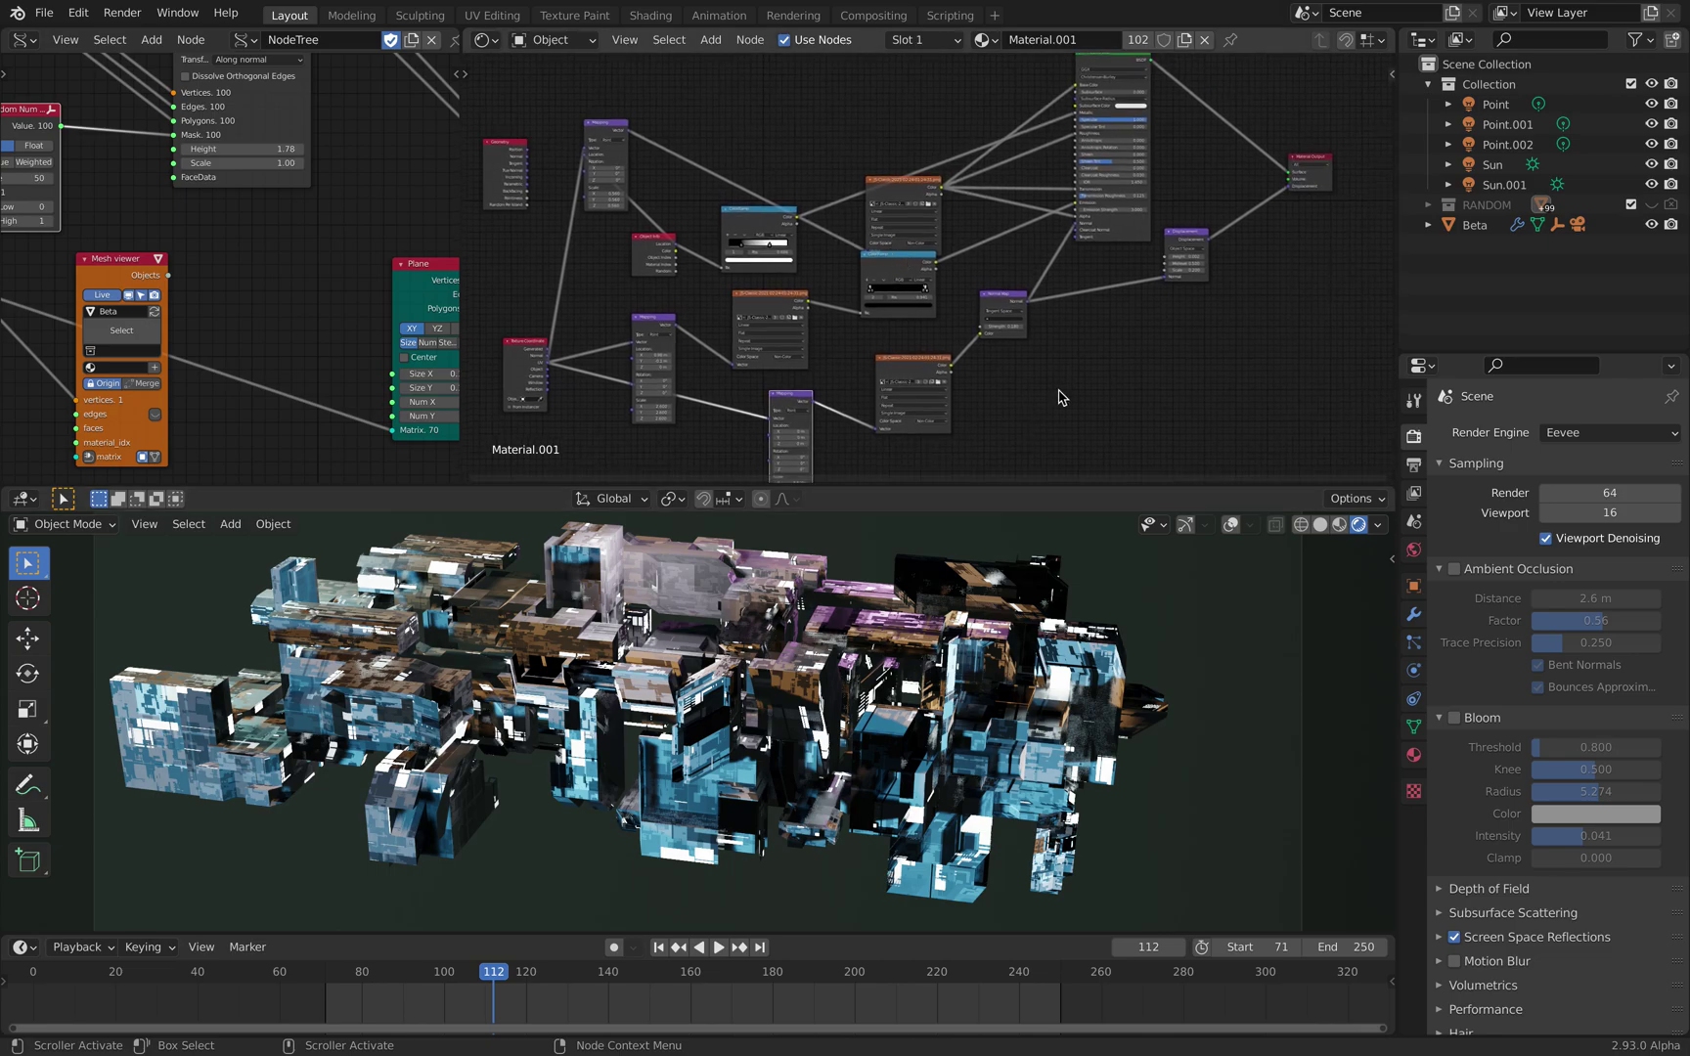
{"action": "key", "text": "ctrl+alt+space"}
{"action": "key", "text": "Home"}
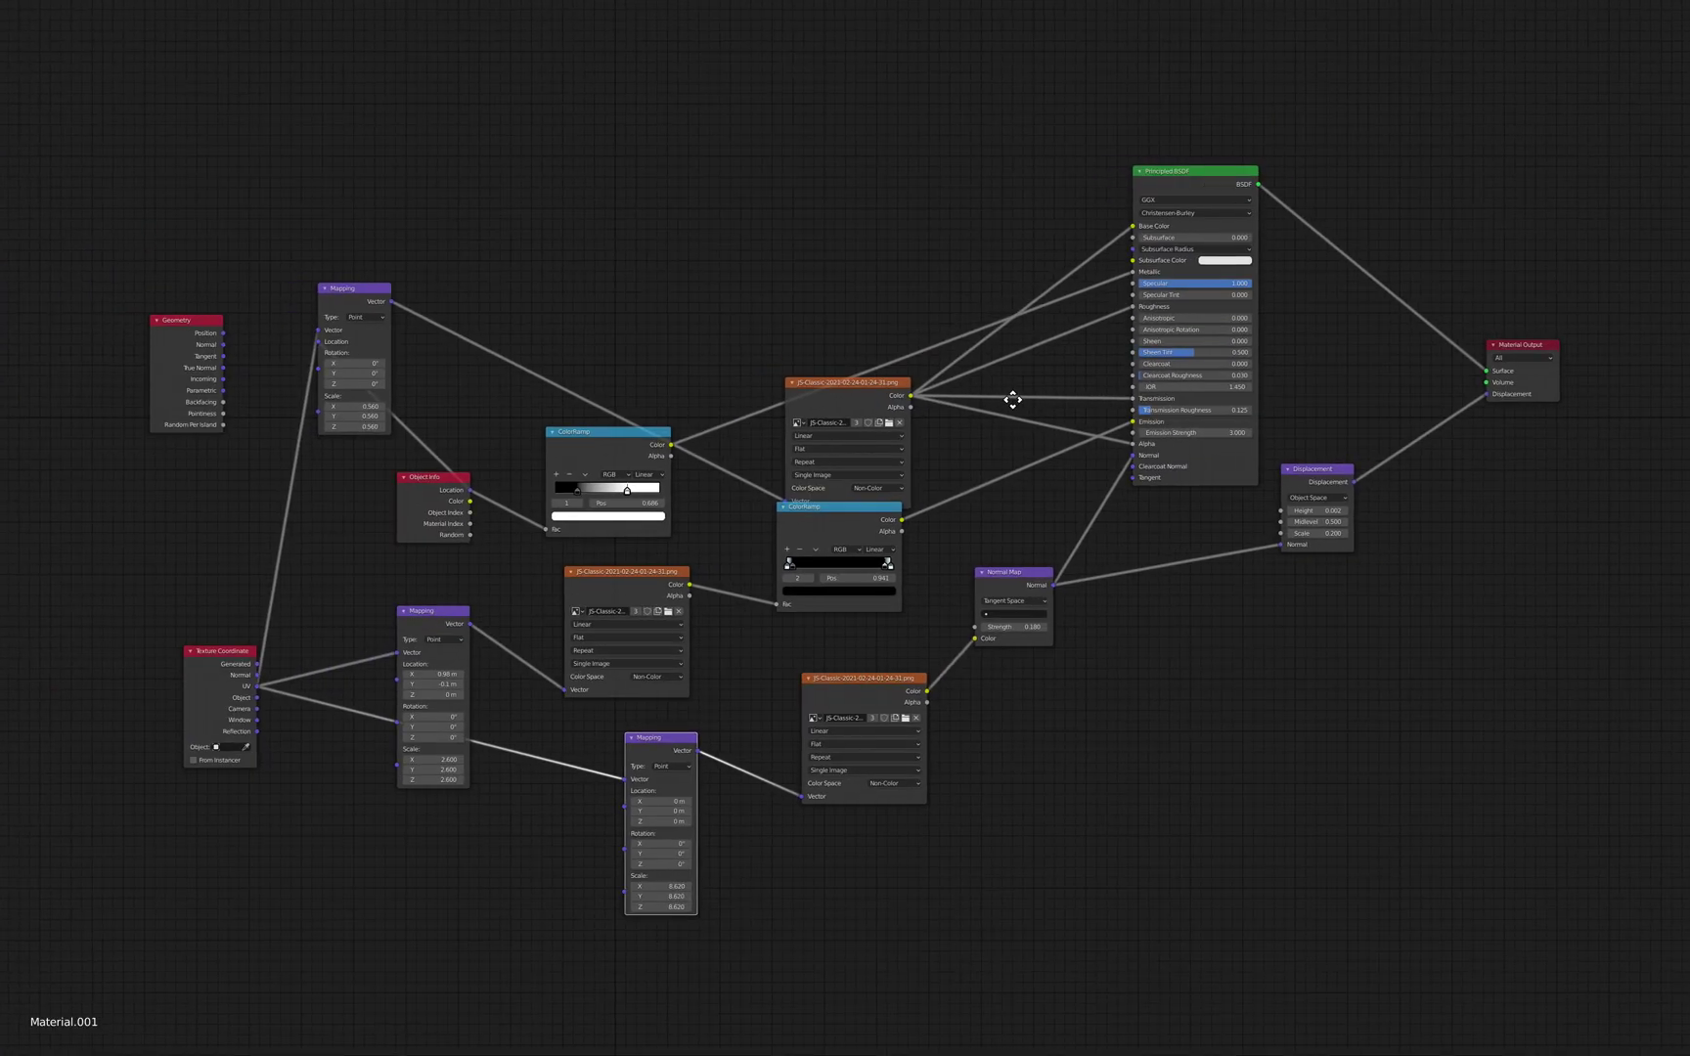
- Move the image texture node feeding Base Color above the ColorRamps and widen it enough to read its full file name
{"action": "left_click_drag", "start_coordinate": [843, 399], "coordinate": [676, 192]}
{"action": "scroll", "coordinate": [671, 207], "scroll_direction": "up", "scroll_amount": 3}
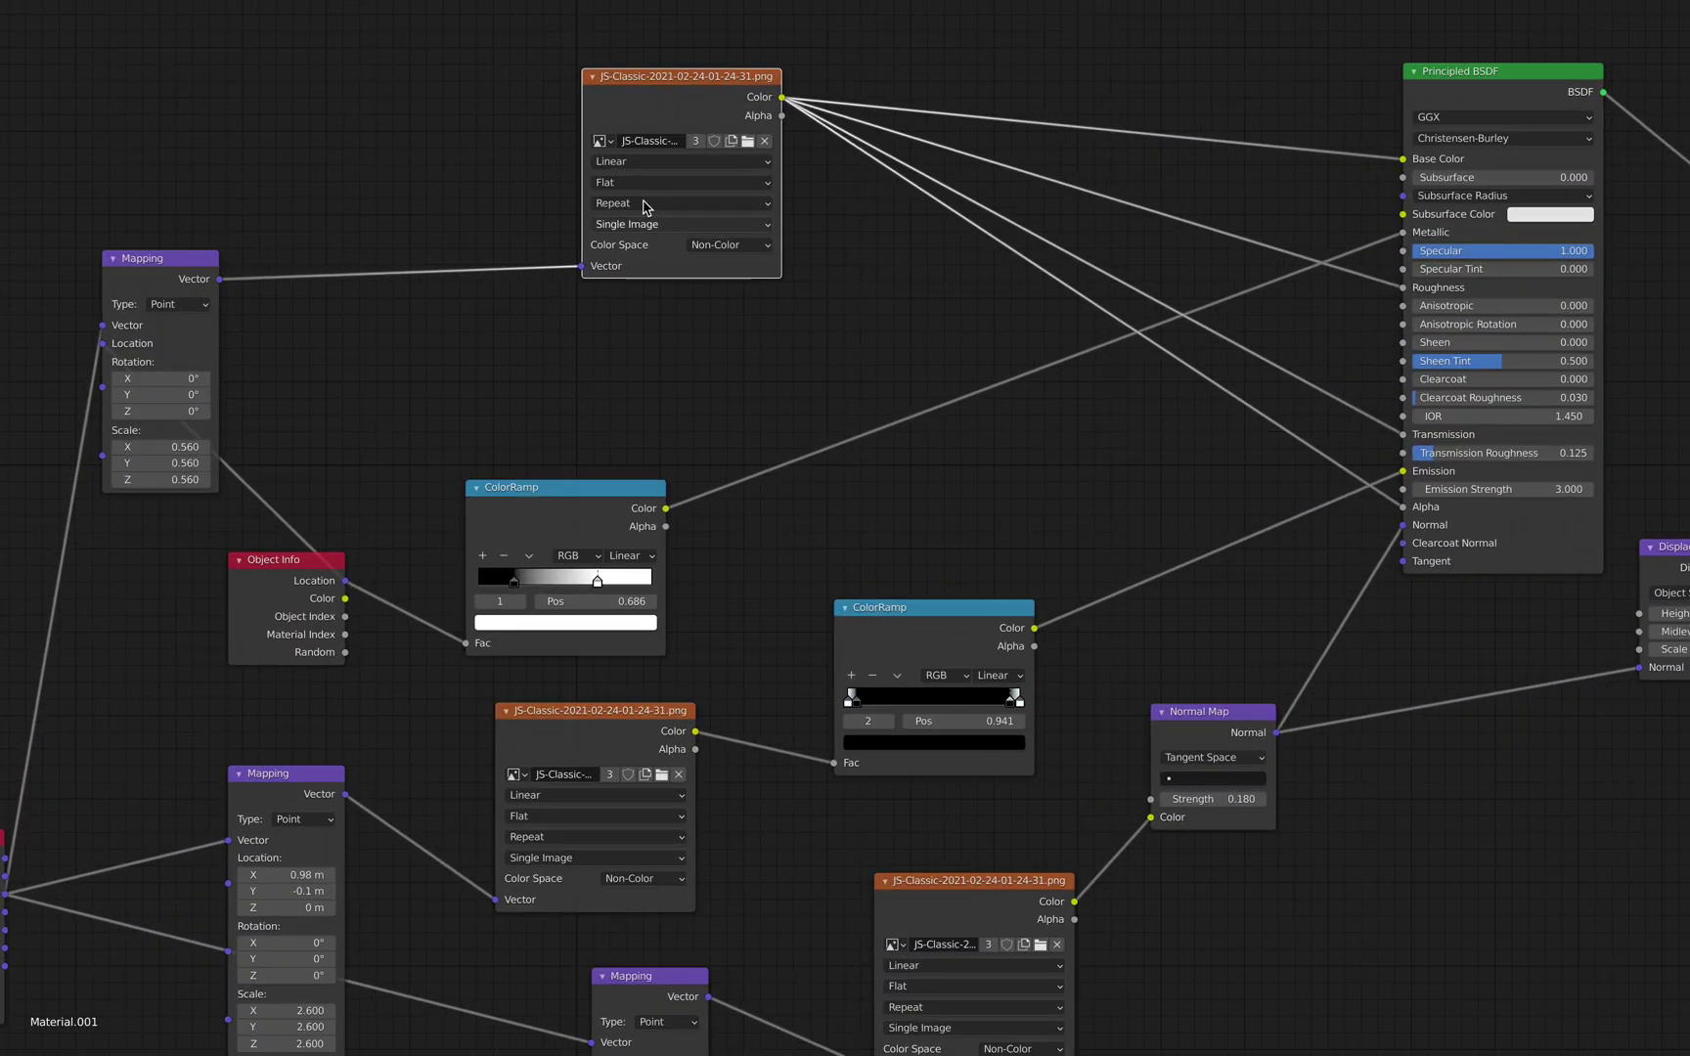
{"action": "left_click_drag", "start_coordinate": [582, 148], "coordinate": [360, 148]}
{"action": "middle_click_drag", "start_coordinate": [646, 117], "coordinate": [722, 167]}
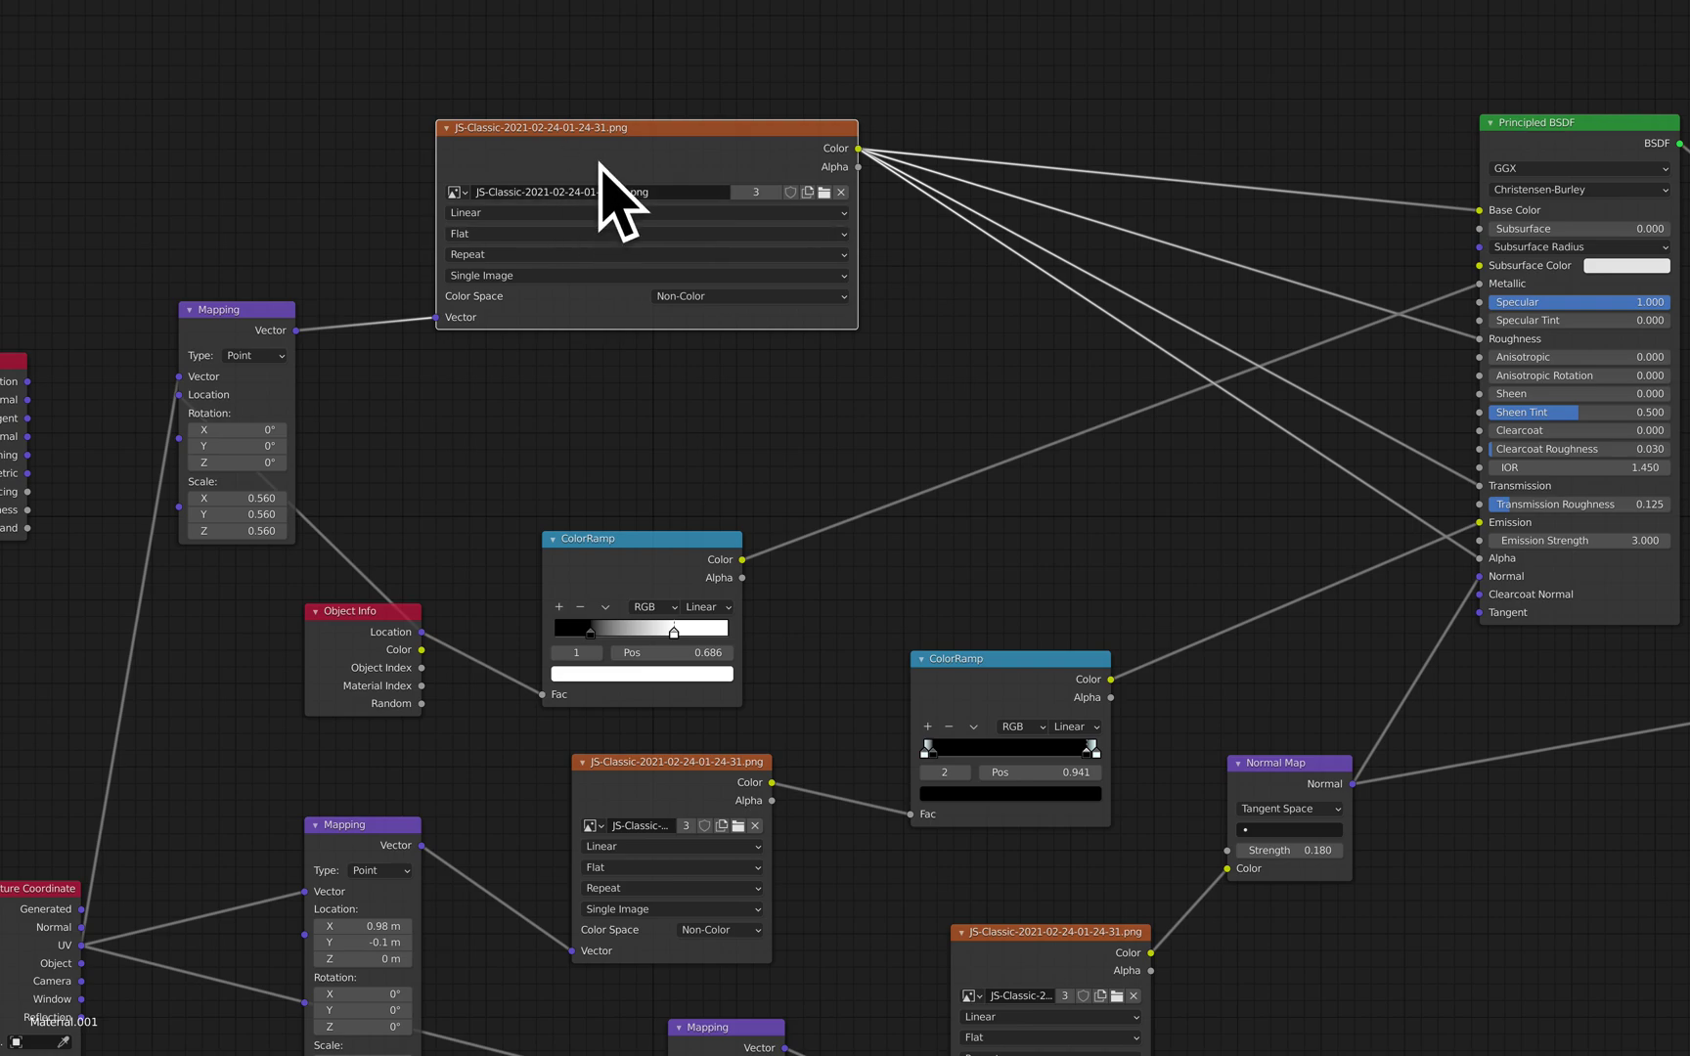
{"action": "left_click_drag", "start_coordinate": [645, 139], "coordinate": [755, 213]}
{"action": "scroll", "coordinate": [755, 214], "scroll_direction": "up", "scroll_amount": 4}
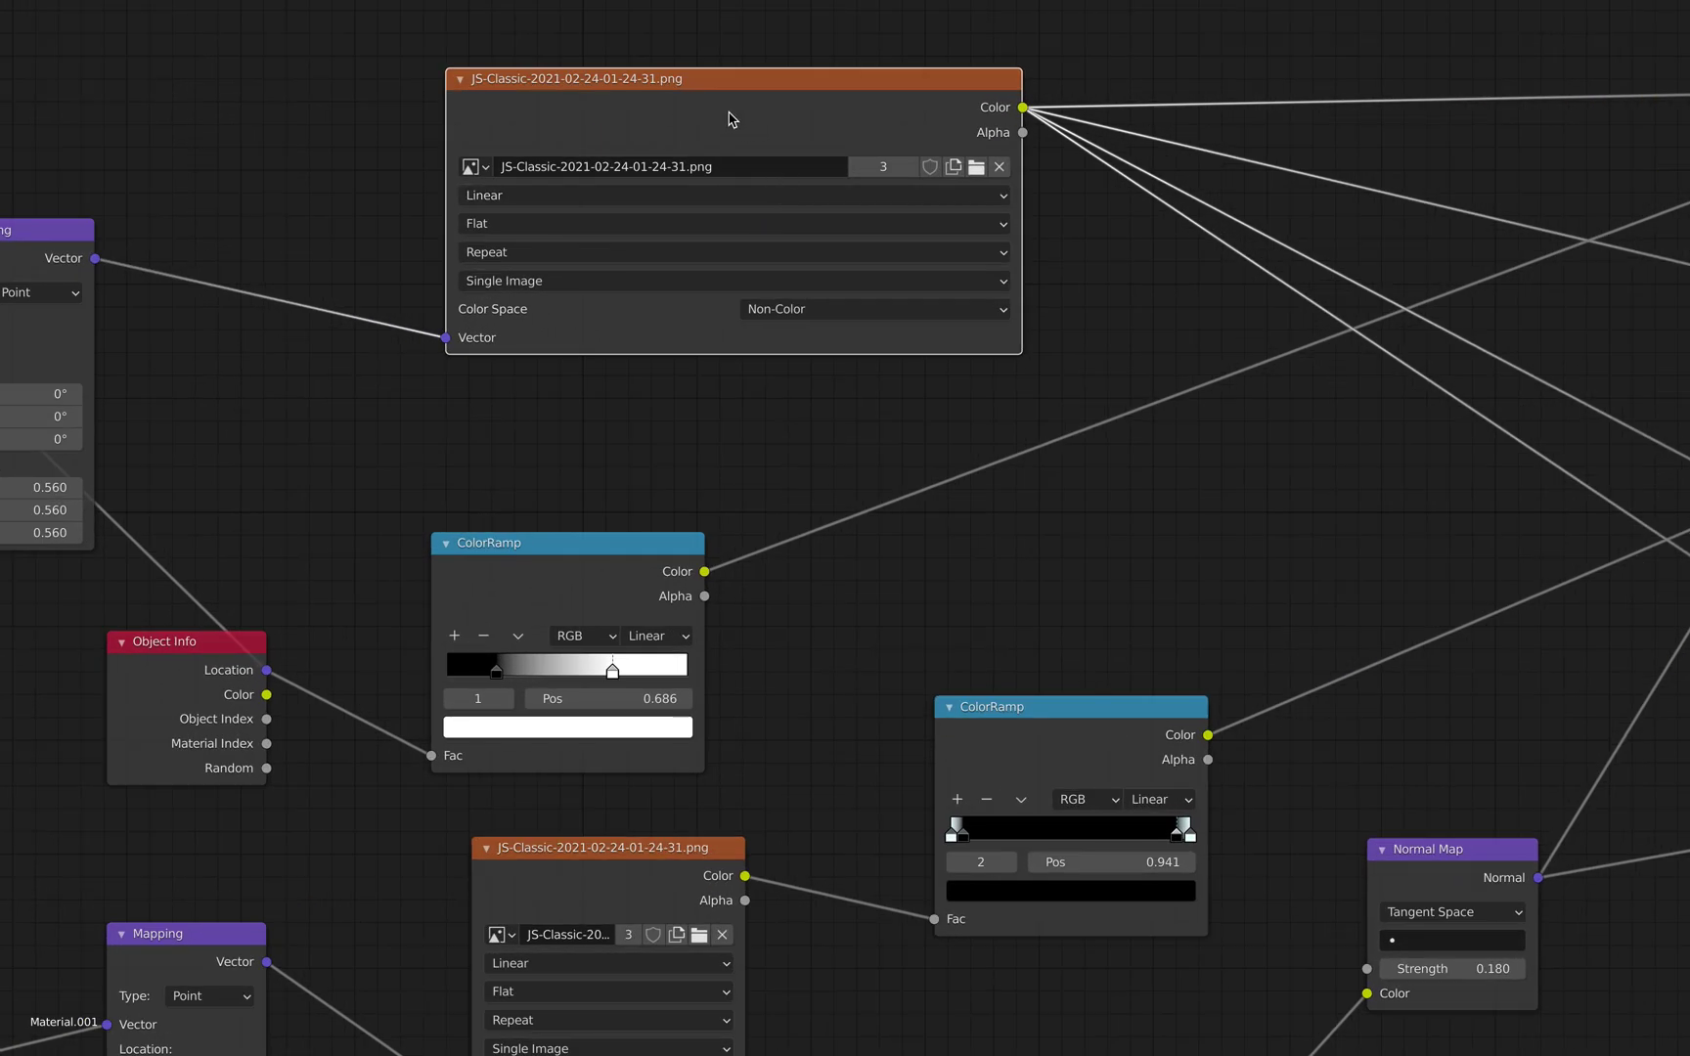
{"action": "middle_click_drag", "start_coordinate": [594, 130], "coordinate": [629, 260]}
{"action": "scroll", "coordinate": [691, 408], "scroll_direction": "down", "scroll_amount": 3}
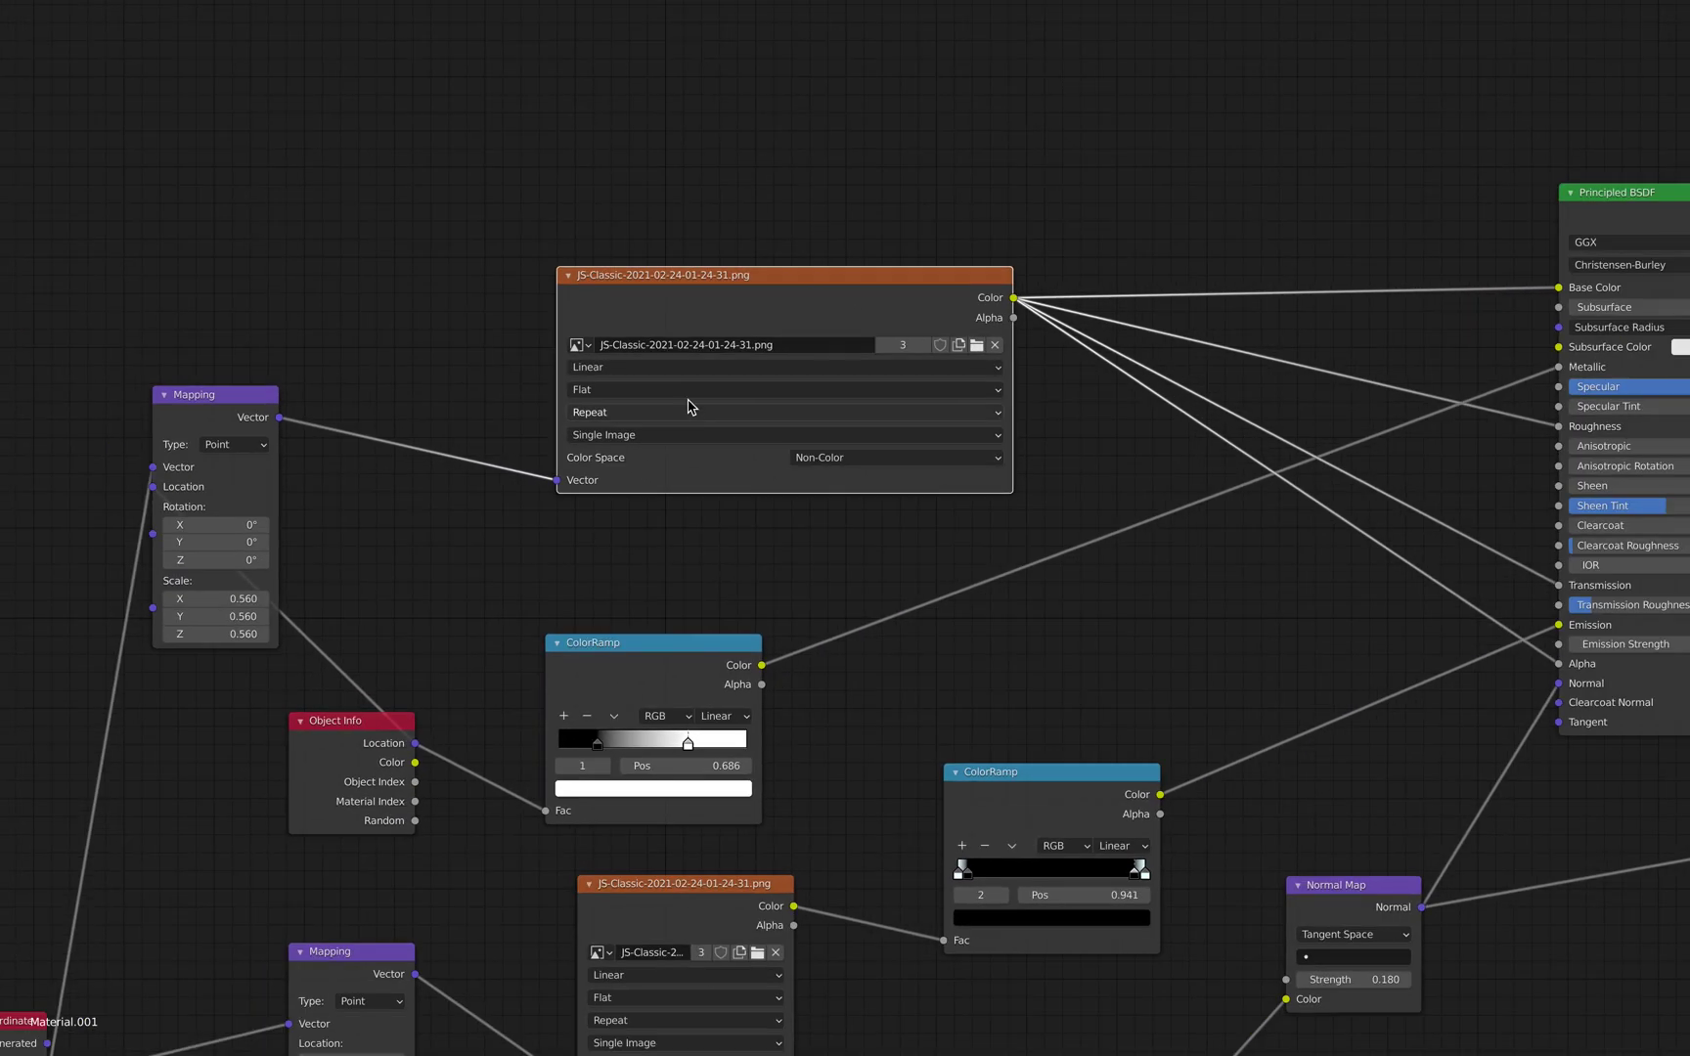
- Move the Principled BSDF node higher and nudge the widened image texture node beside it
{"action": "left_click_drag", "start_coordinate": [777, 302], "coordinate": [759, 284]}
{"action": "scroll", "coordinate": [804, 377], "scroll_direction": "down", "scroll_amount": 2}
{"action": "middle_click_drag", "start_coordinate": [813, 378], "coordinate": [524, 389]}
{"action": "left_click_drag", "start_coordinate": [1311, 272], "coordinate": [1292, 134]}
{"action": "left_click_drag", "start_coordinate": [546, 335], "coordinate": [566, 278]}
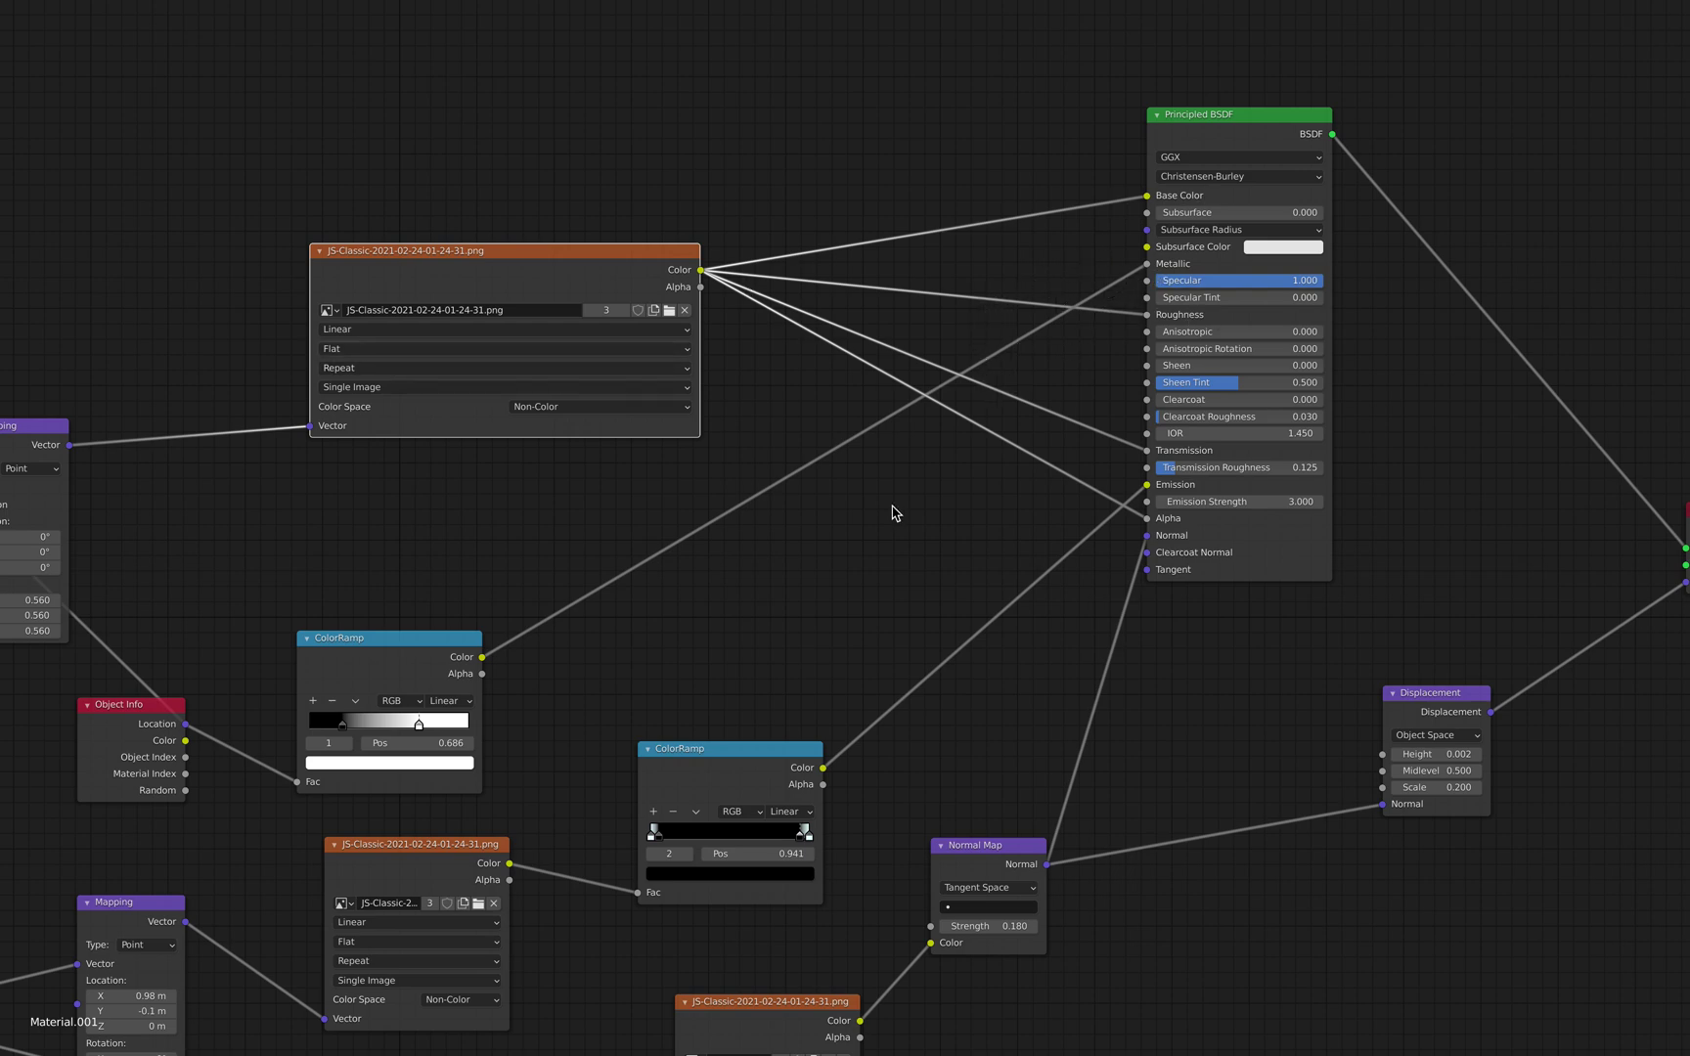
- Shift the two ColorRamp nodes and the Displacement node slightly upward in the material tree
{"action": "left_click_drag", "start_coordinate": [431, 667], "coordinate": [464, 557]}
{"action": "scroll", "coordinate": [637, 546], "scroll_direction": "down", "scroll_amount": 2}
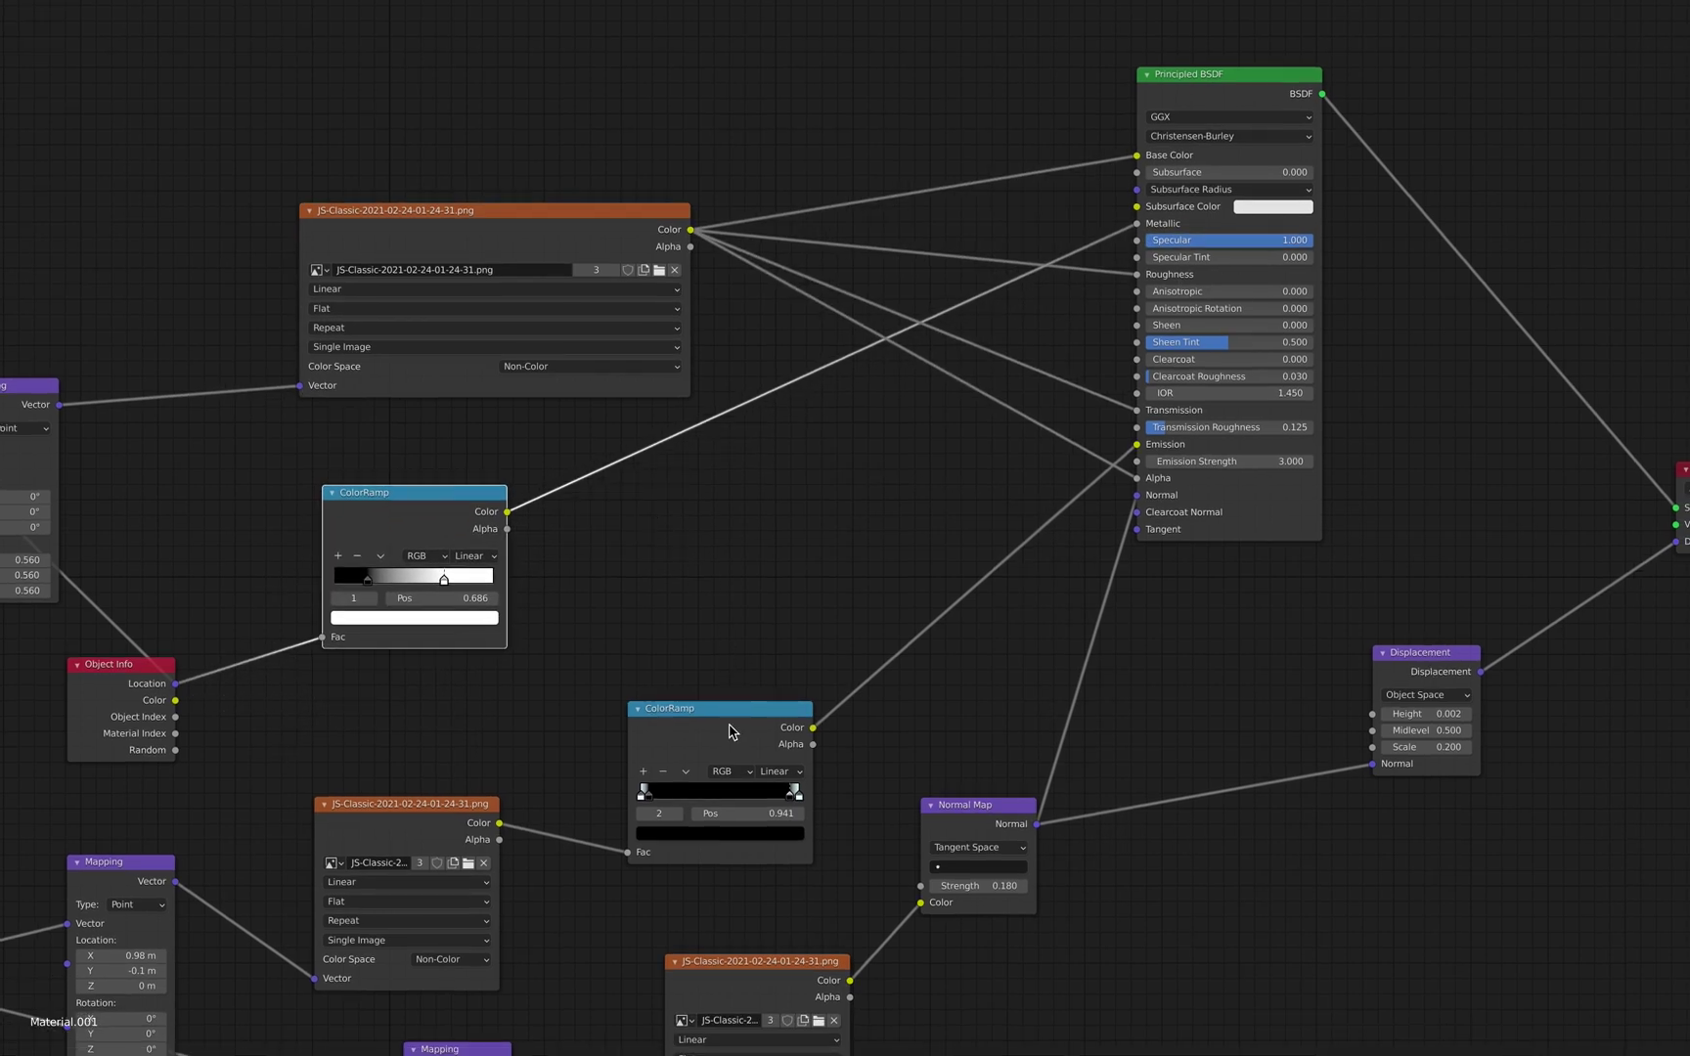
{"action": "left_click_drag", "start_coordinate": [731, 729], "coordinate": [728, 704]}
{"action": "scroll", "coordinate": [832, 796], "scroll_direction": "down", "scroll_amount": 3}
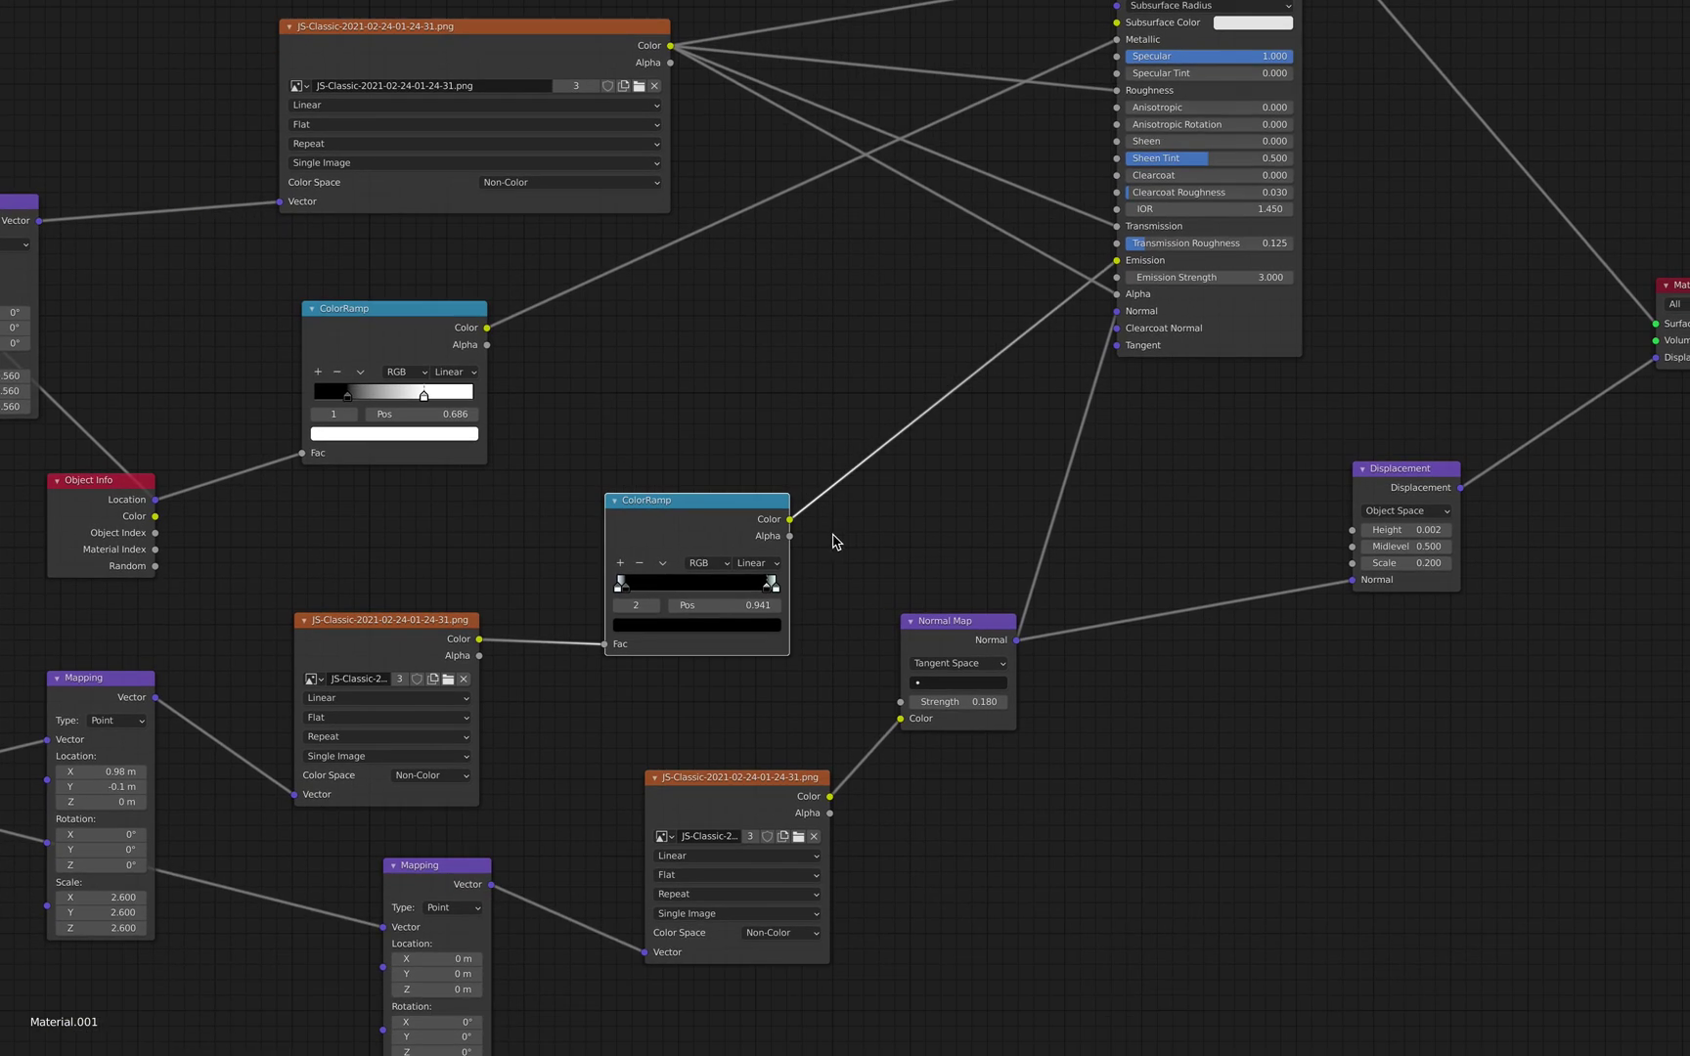
{"action": "left_click_drag", "start_coordinate": [1395, 478], "coordinate": [1396, 449]}
{"action": "middle_click_drag", "start_coordinate": [1491, 484], "coordinate": [1283, 513]}
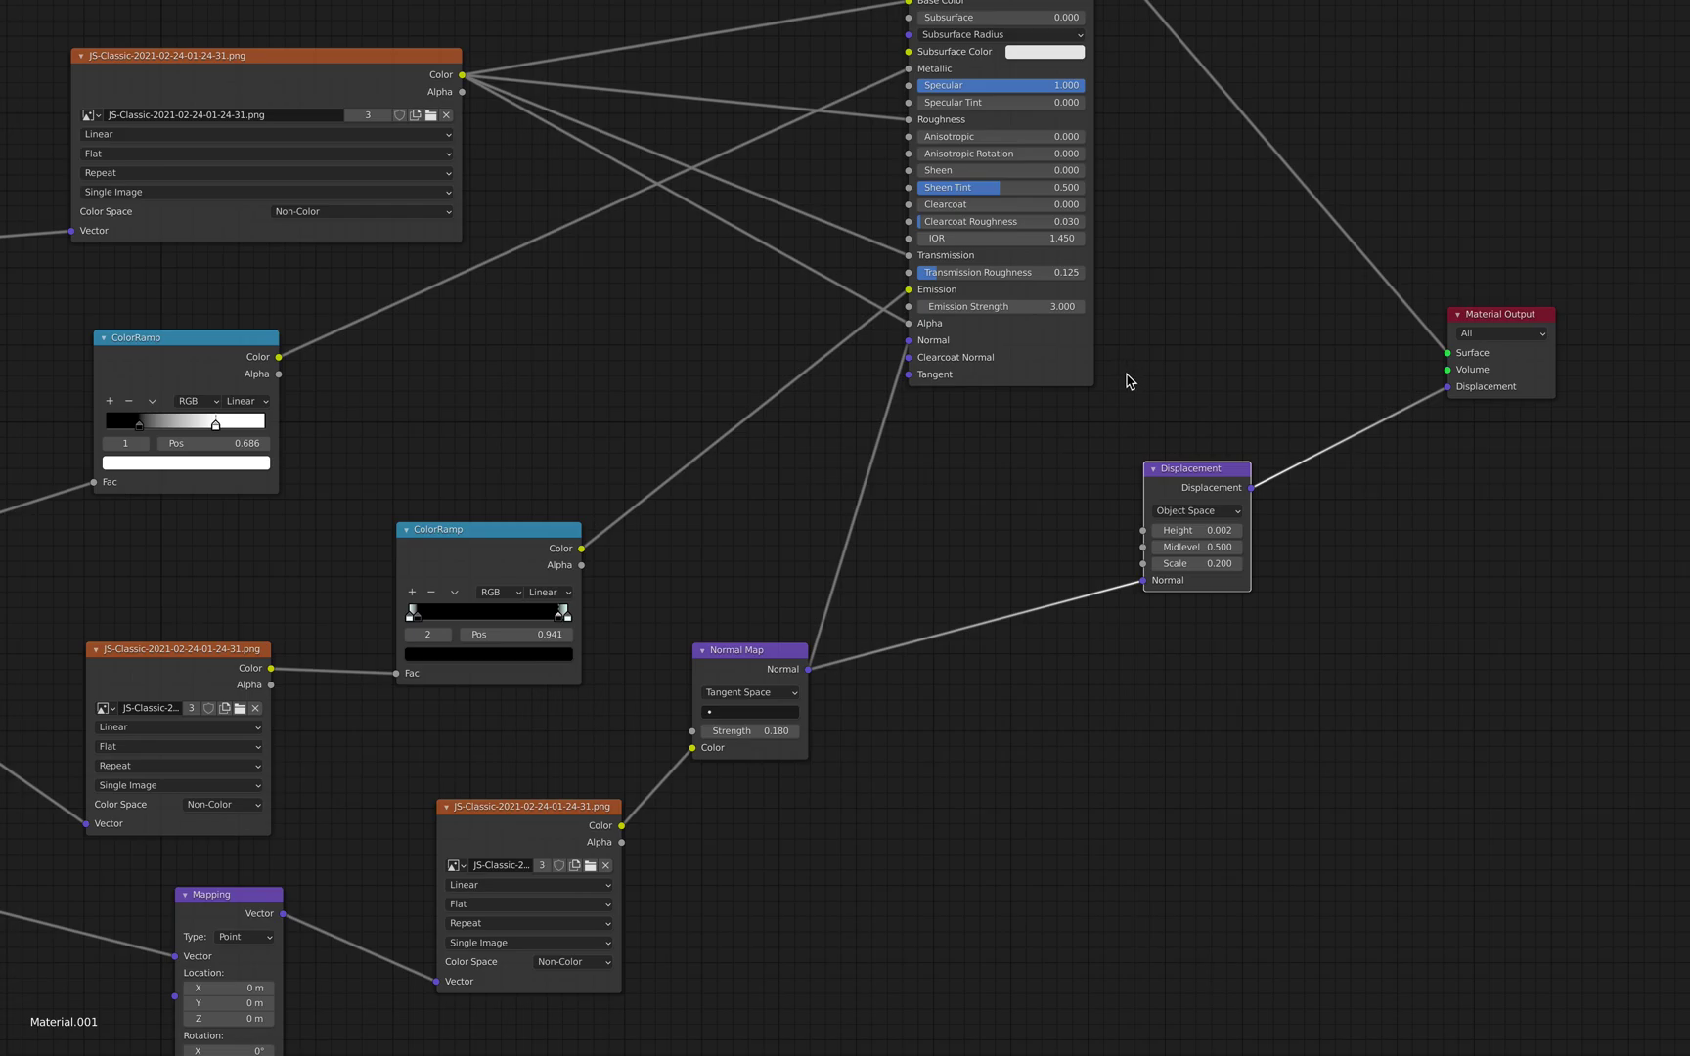
- Restore the multi-editor layout and make the node editors slightly taller, bringing the emission ColorRamp into view
{"action": "key", "text": "ctrl+alt+space"}
{"action": "scroll", "coordinate": [1007, 430], "scroll_direction": "down", "scroll_amount": 3}
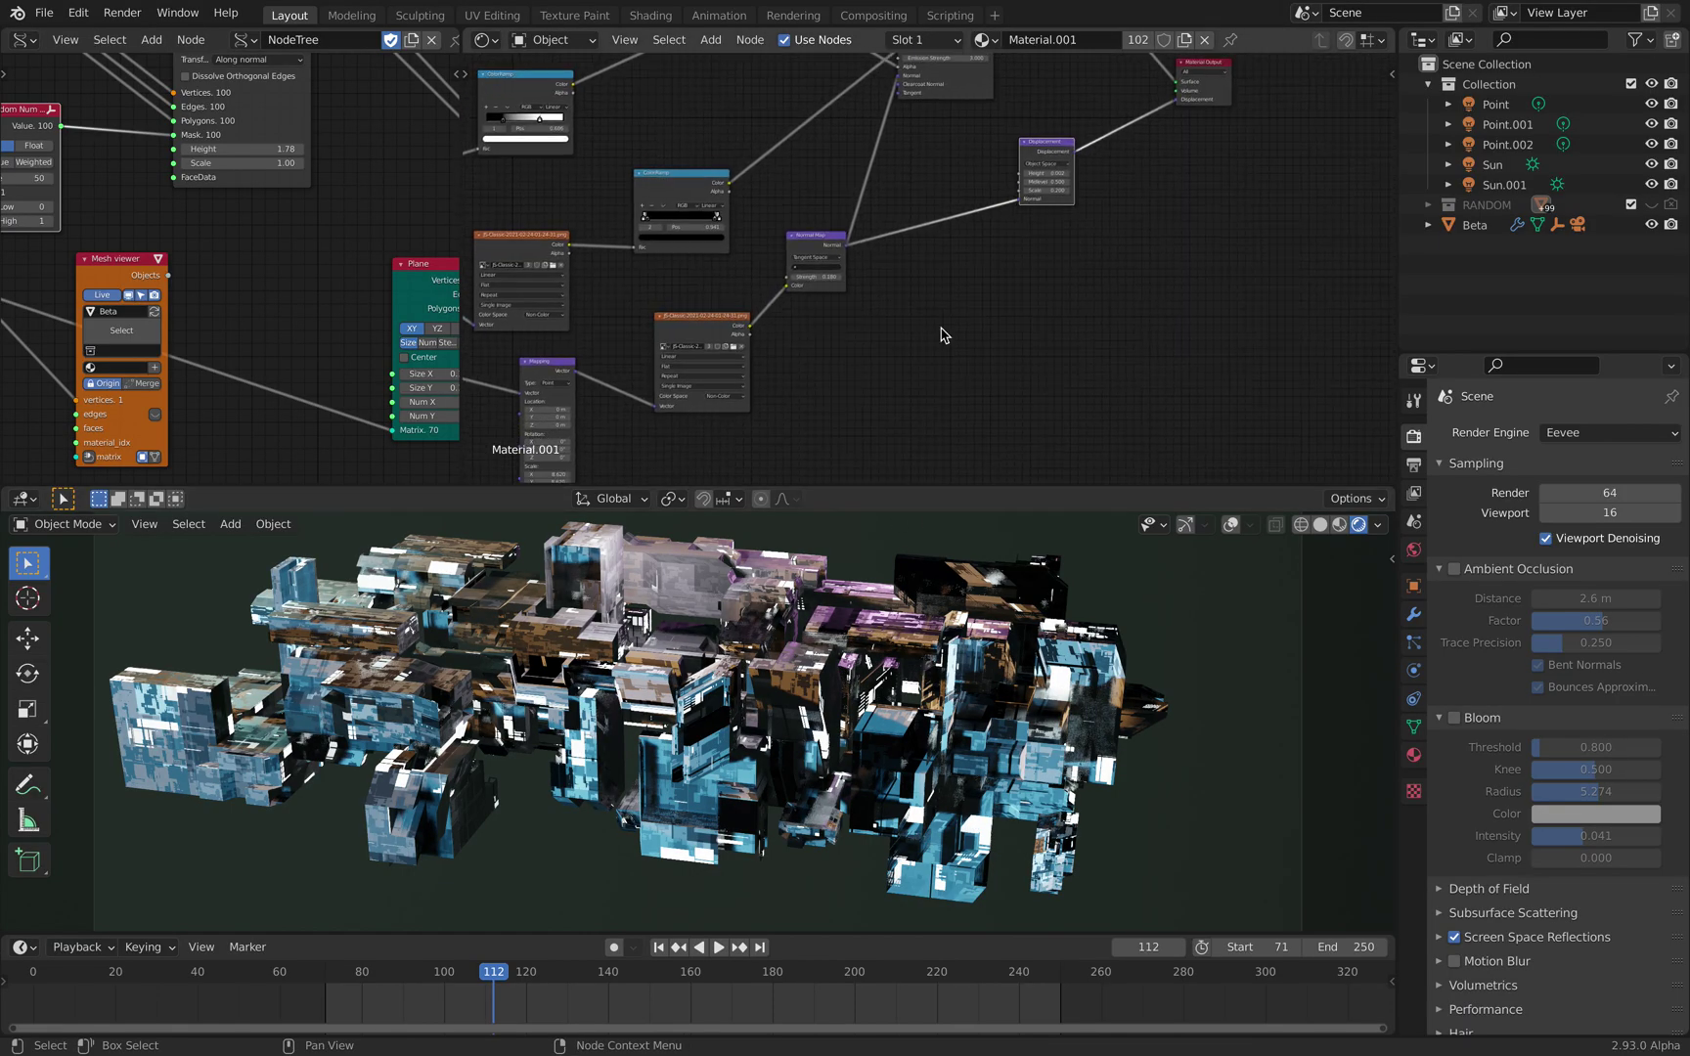
{"action": "left_click_drag", "start_coordinate": [972, 486], "coordinate": [971, 517]}
{"action": "scroll", "coordinate": [799, 324], "scroll_direction": "left", "scroll_amount": 3}
{"action": "scroll", "coordinate": [868, 317], "scroll_direction": "up", "scroll_amount": 5}
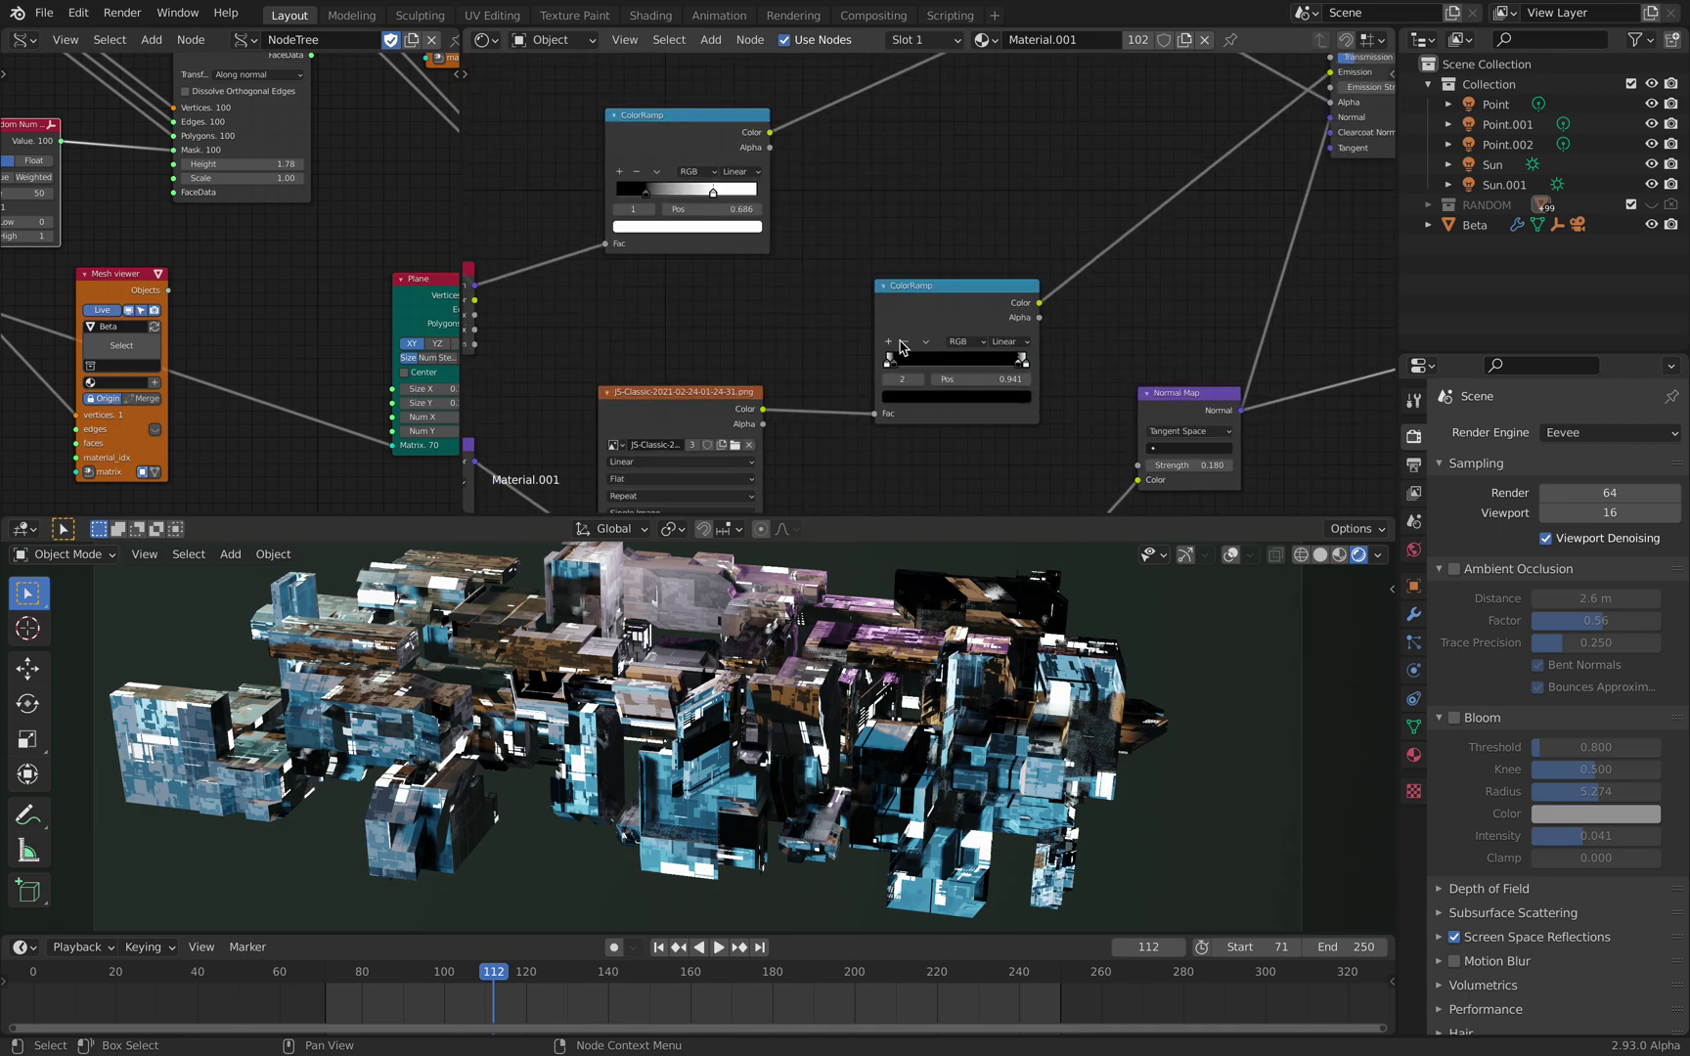
- Try the emission ColorRamp's stop 1 at 0.324, return it near the start, and switch the viewport to Material Preview shading
{"action": "left_click_drag", "start_coordinate": [897, 365], "coordinate": [908, 368]}
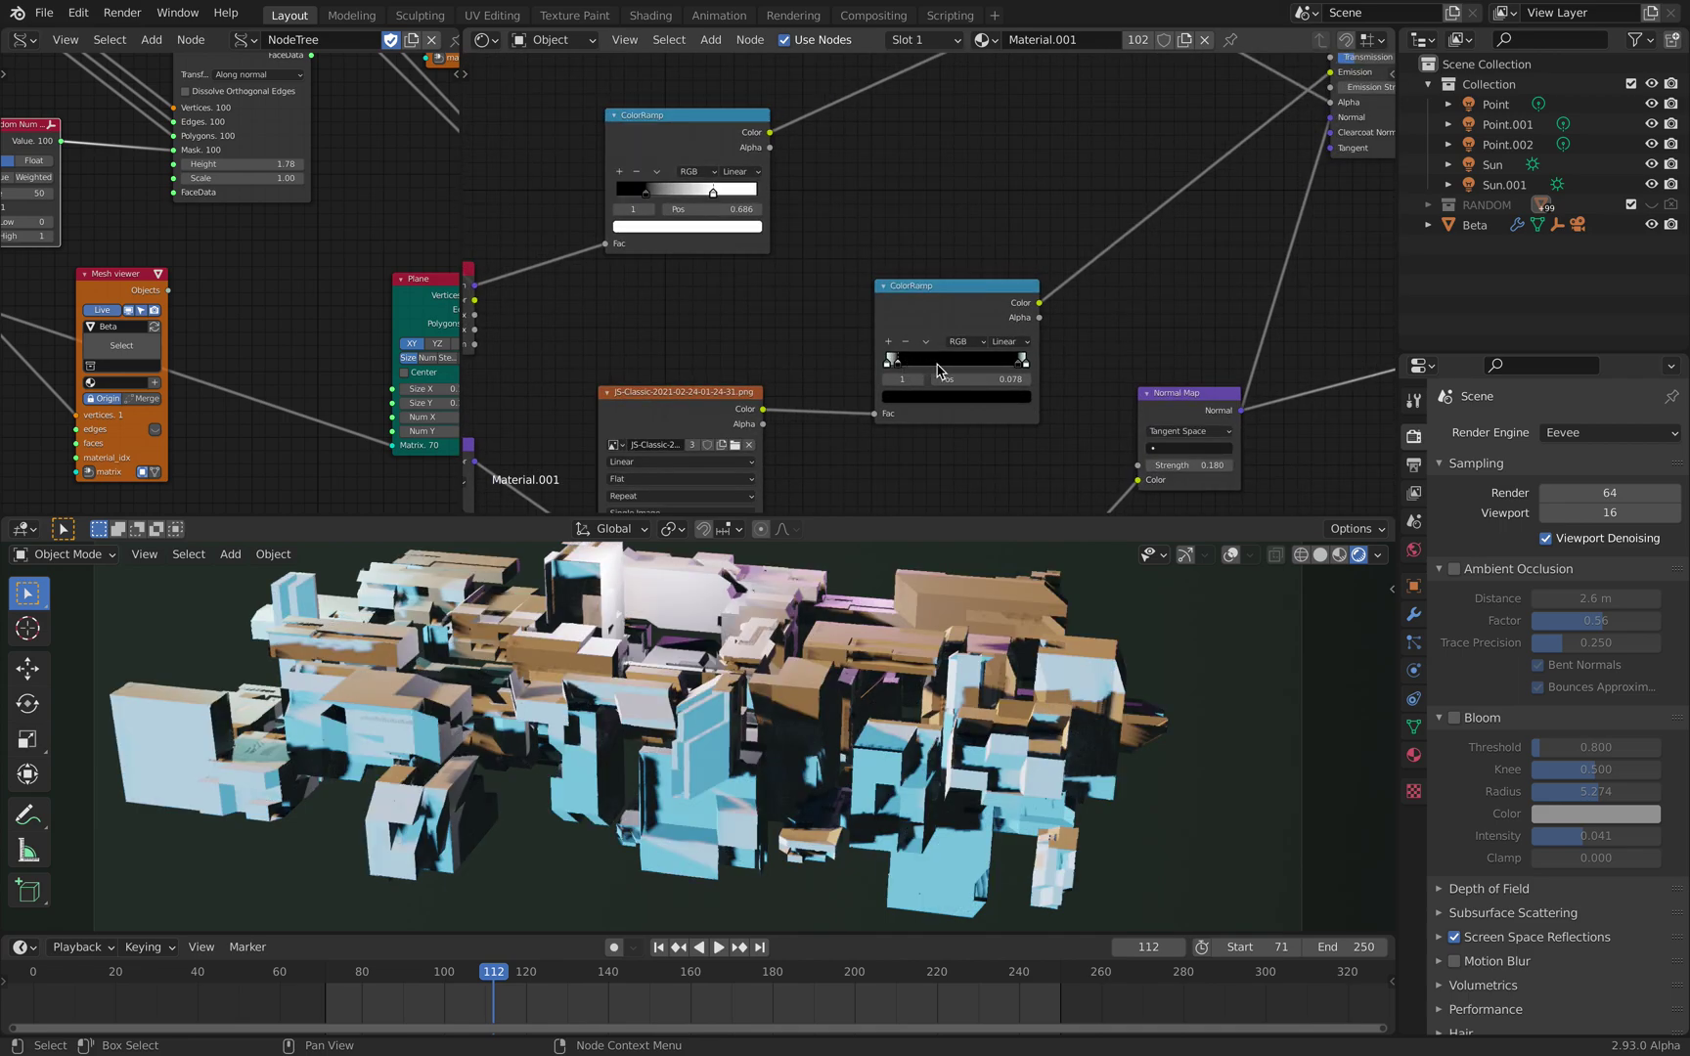
{"action": "left_click_drag", "start_coordinate": [937, 370], "coordinate": [932, 370]}
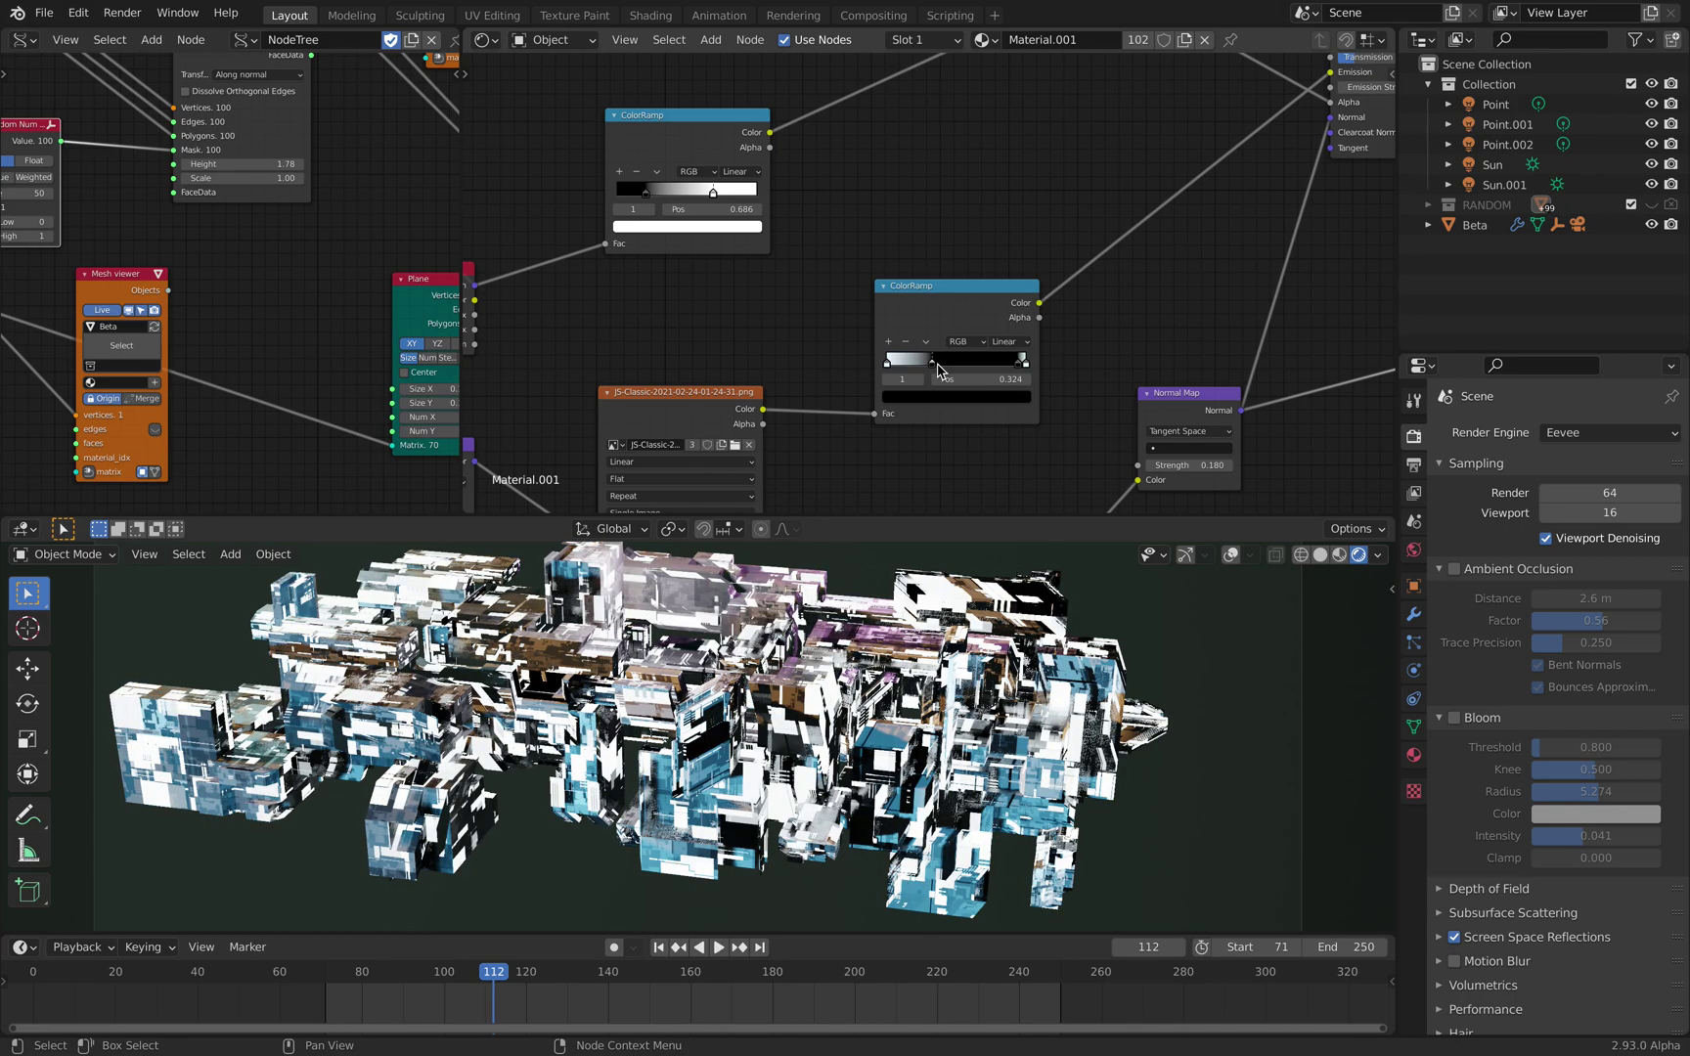
{"action": "left_click", "coordinate": [1340, 556]}
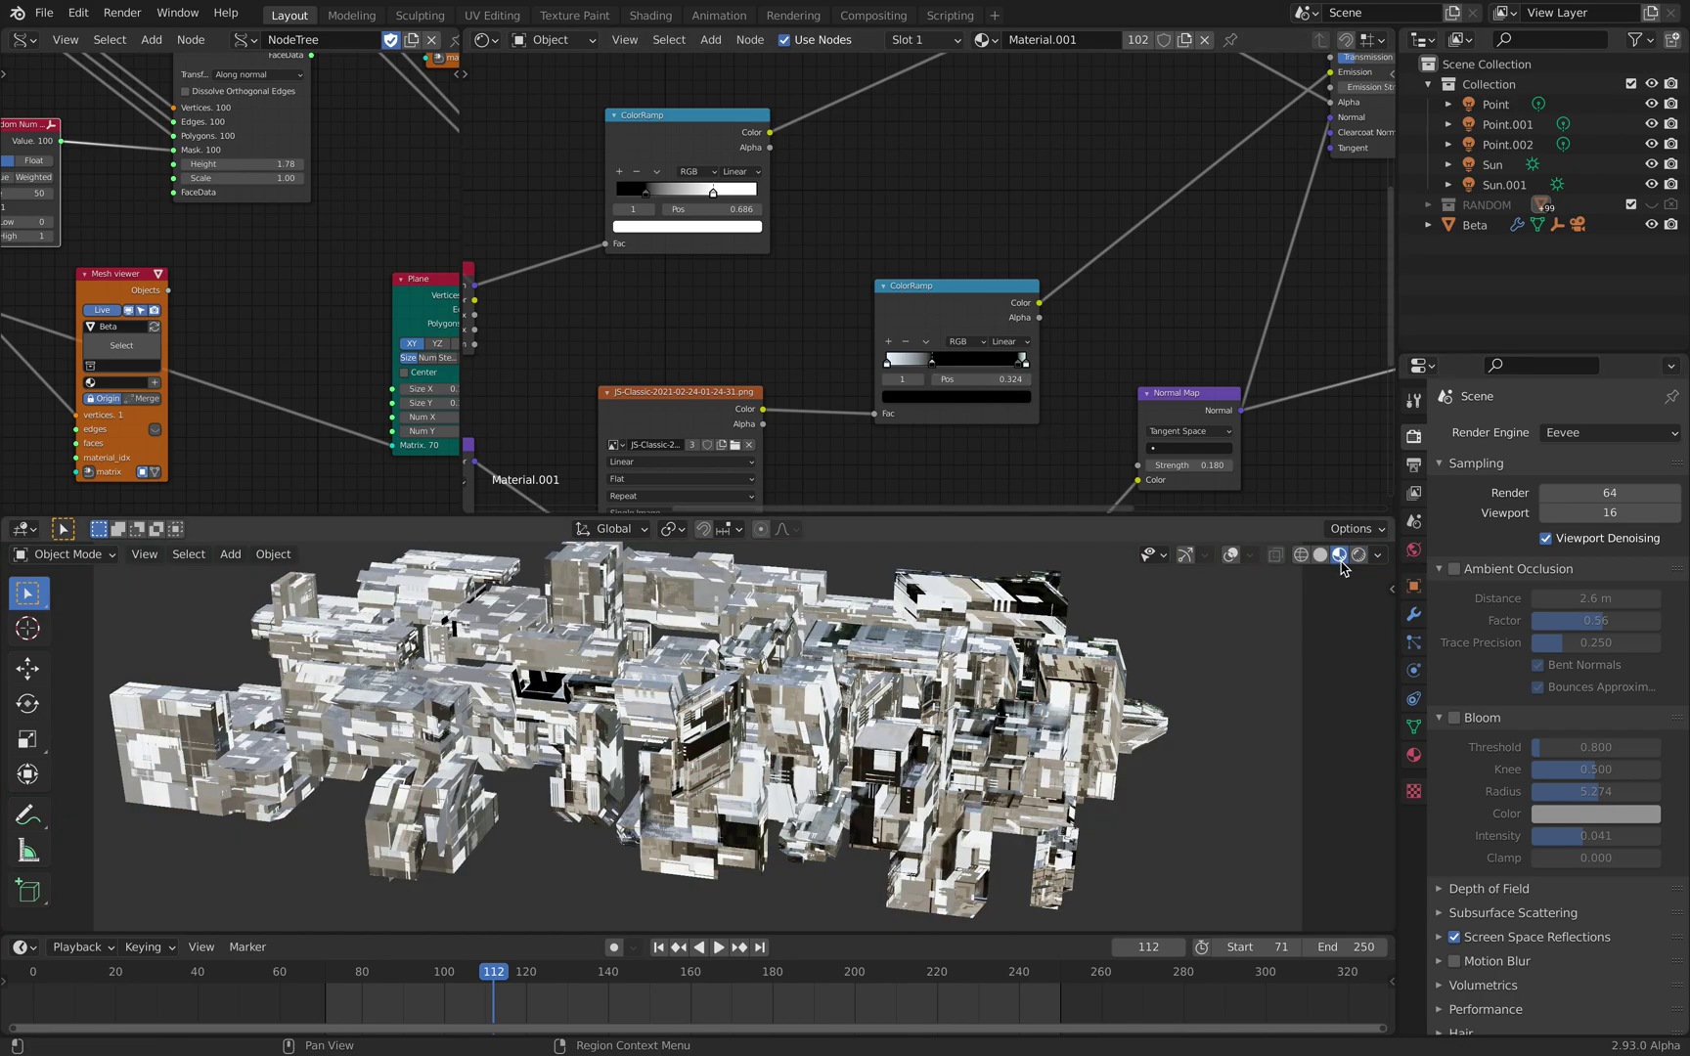
{"action": "left_click_drag", "start_coordinate": [923, 368], "coordinate": [890, 369]}
{"action": "left_click", "coordinate": [1018, 368]}
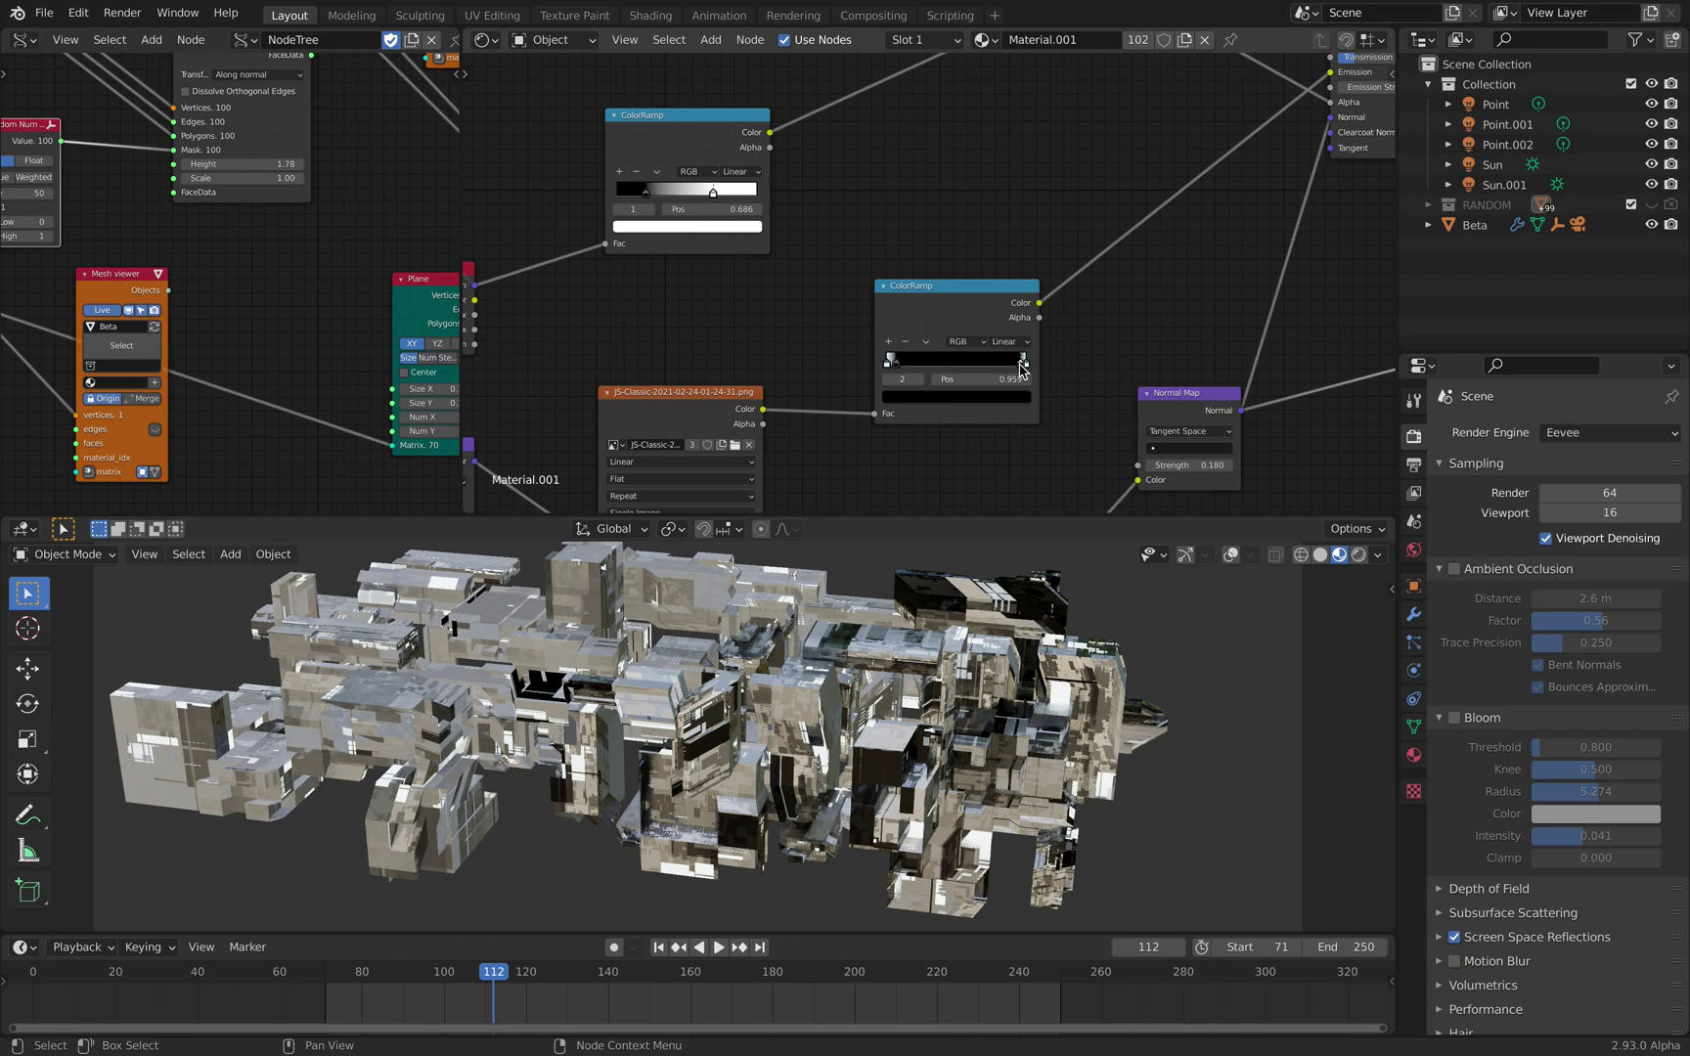
- Set the X location of the emission texture's Mapping node to 3.1 m
{"action": "middle_click_drag", "start_coordinate": [689, 427], "coordinate": [901, 264]}
{"action": "middle_click_drag", "start_coordinate": [692, 319], "coordinate": [865, 262]}
{"action": "left_click_drag", "start_coordinate": [820, 311], "coordinate": [987, 311]}
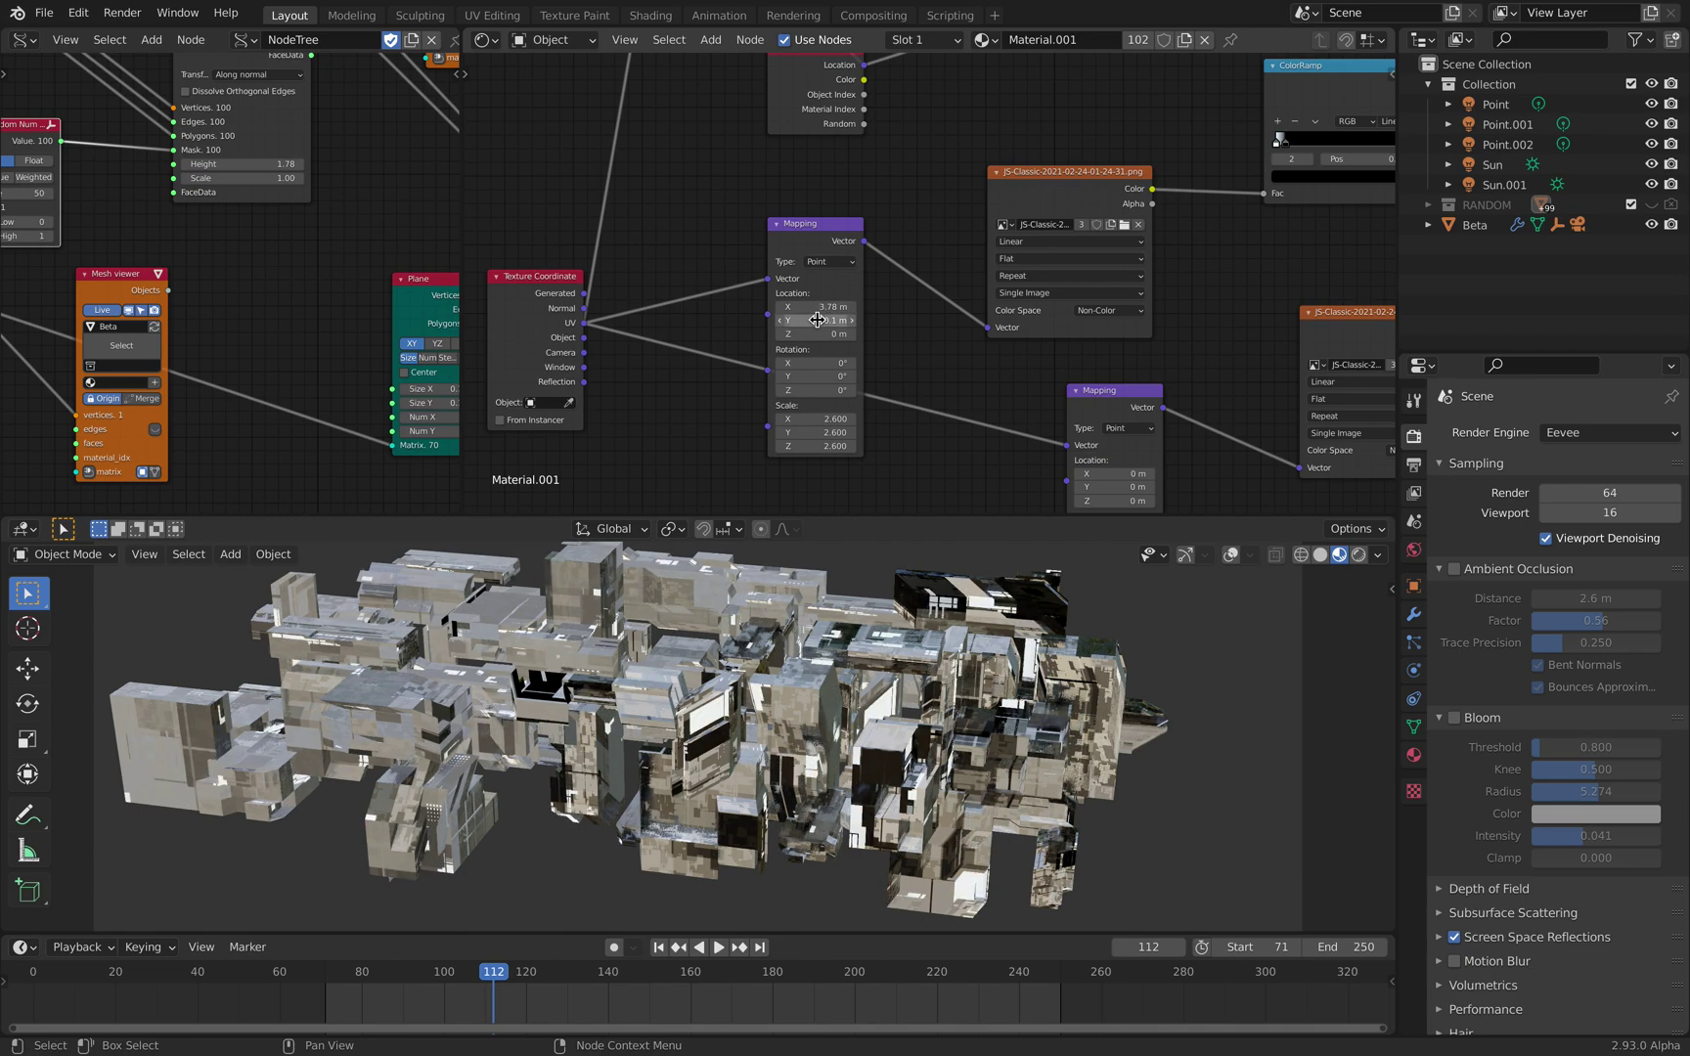
{"action": "mouse_move", "coordinate": [819, 320]}
{"action": "left_mouse_down"}
{"action": "mouse_move", "coordinate": [772, 319]}
{"action": "mouse_move", "coordinate": [820, 319]}
{"action": "mouse_move", "coordinate": [793, 307]}
{"action": "left_mouse_up"}
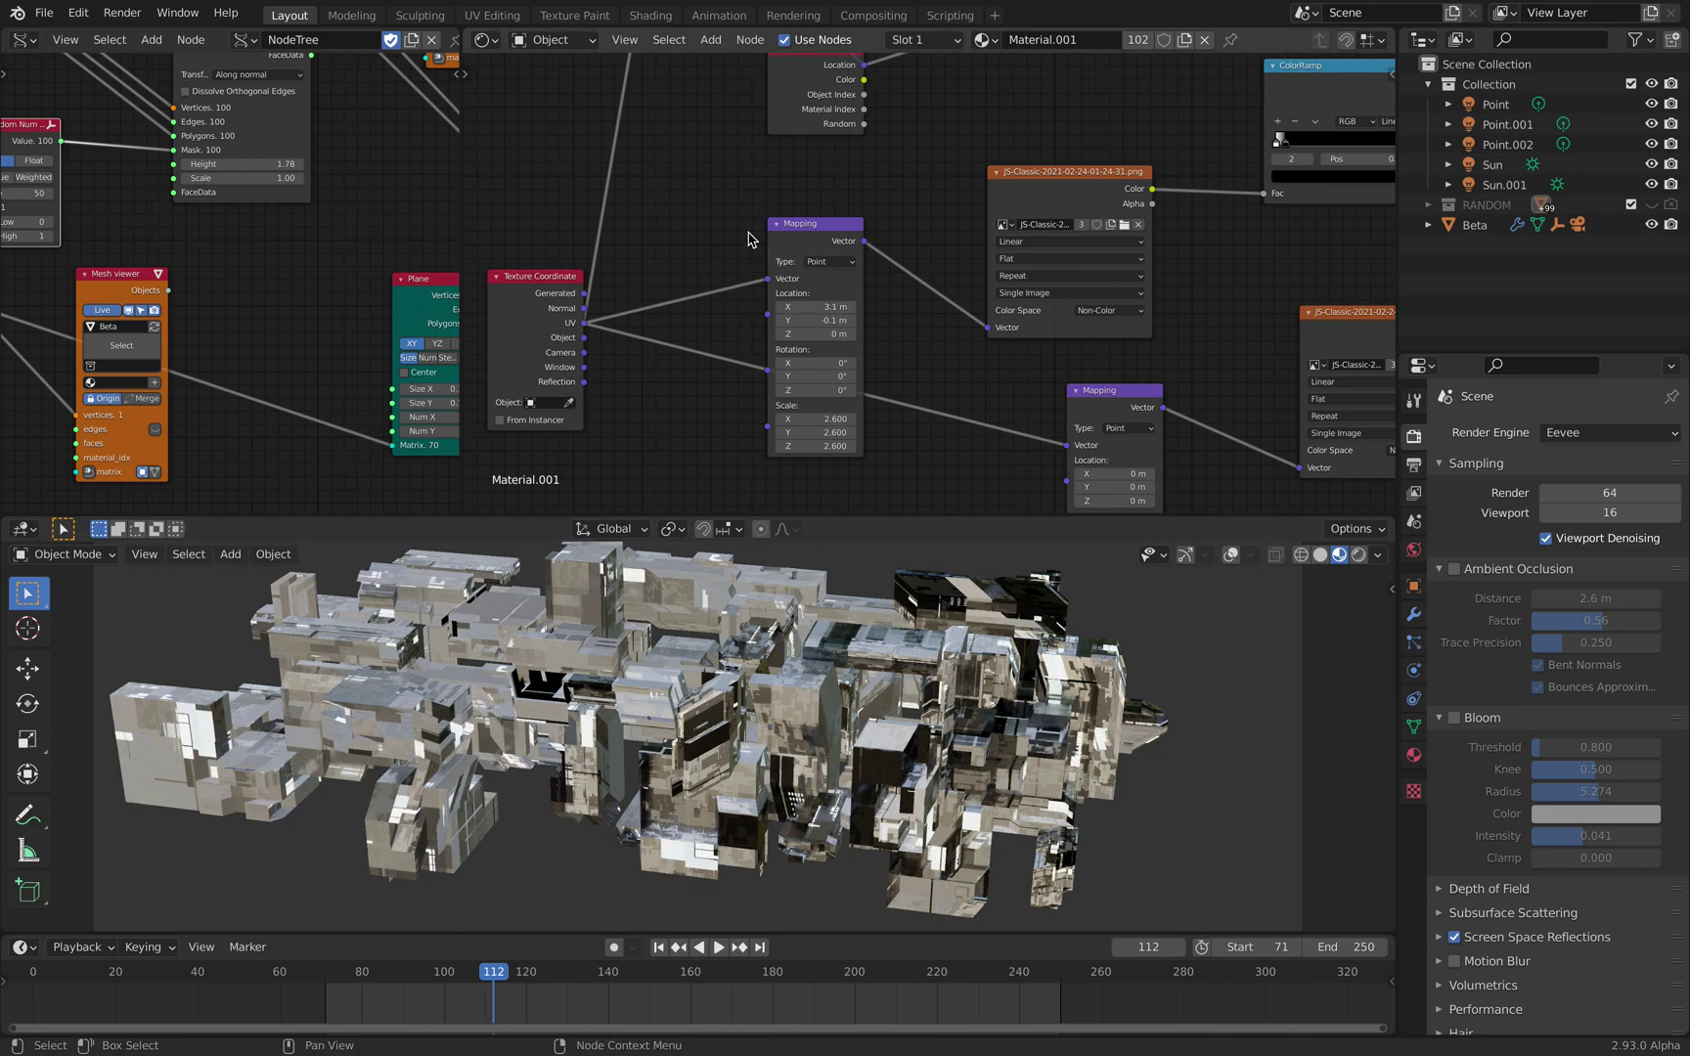
- Shrink the shader editor to give the geometry node tree most of the width again
{"action": "scroll", "coordinate": [751, 235], "scroll_direction": "down", "scroll_amount": 2}
{"action": "middle_click_drag", "start_coordinate": [523, 176], "coordinate": [542, 182]}
{"action": "left_click_drag", "start_coordinate": [462, 149], "coordinate": [911, 167]}
{"action": "middle_click_drag", "start_coordinate": [633, 204], "coordinate": [367, 273]}
{"action": "middle_click_drag", "start_coordinate": [575, 292], "coordinate": [496, 463]}
- Move the Follow active quads node up and away from Extrude Region, and raise the Plane node below it
{"action": "left_click_drag", "start_coordinate": [585, 195], "coordinate": [671, 163]}
{"action": "left_click_drag", "start_coordinate": [381, 123], "coordinate": [381, 99]}
{"action": "left_click_drag", "start_coordinate": [452, 335], "coordinate": [545, 225]}
{"action": "middle_click_drag", "start_coordinate": [536, 237], "coordinate": [607, 130]}
{"action": "left_click_drag", "start_coordinate": [391, 412], "coordinate": [431, 290]}
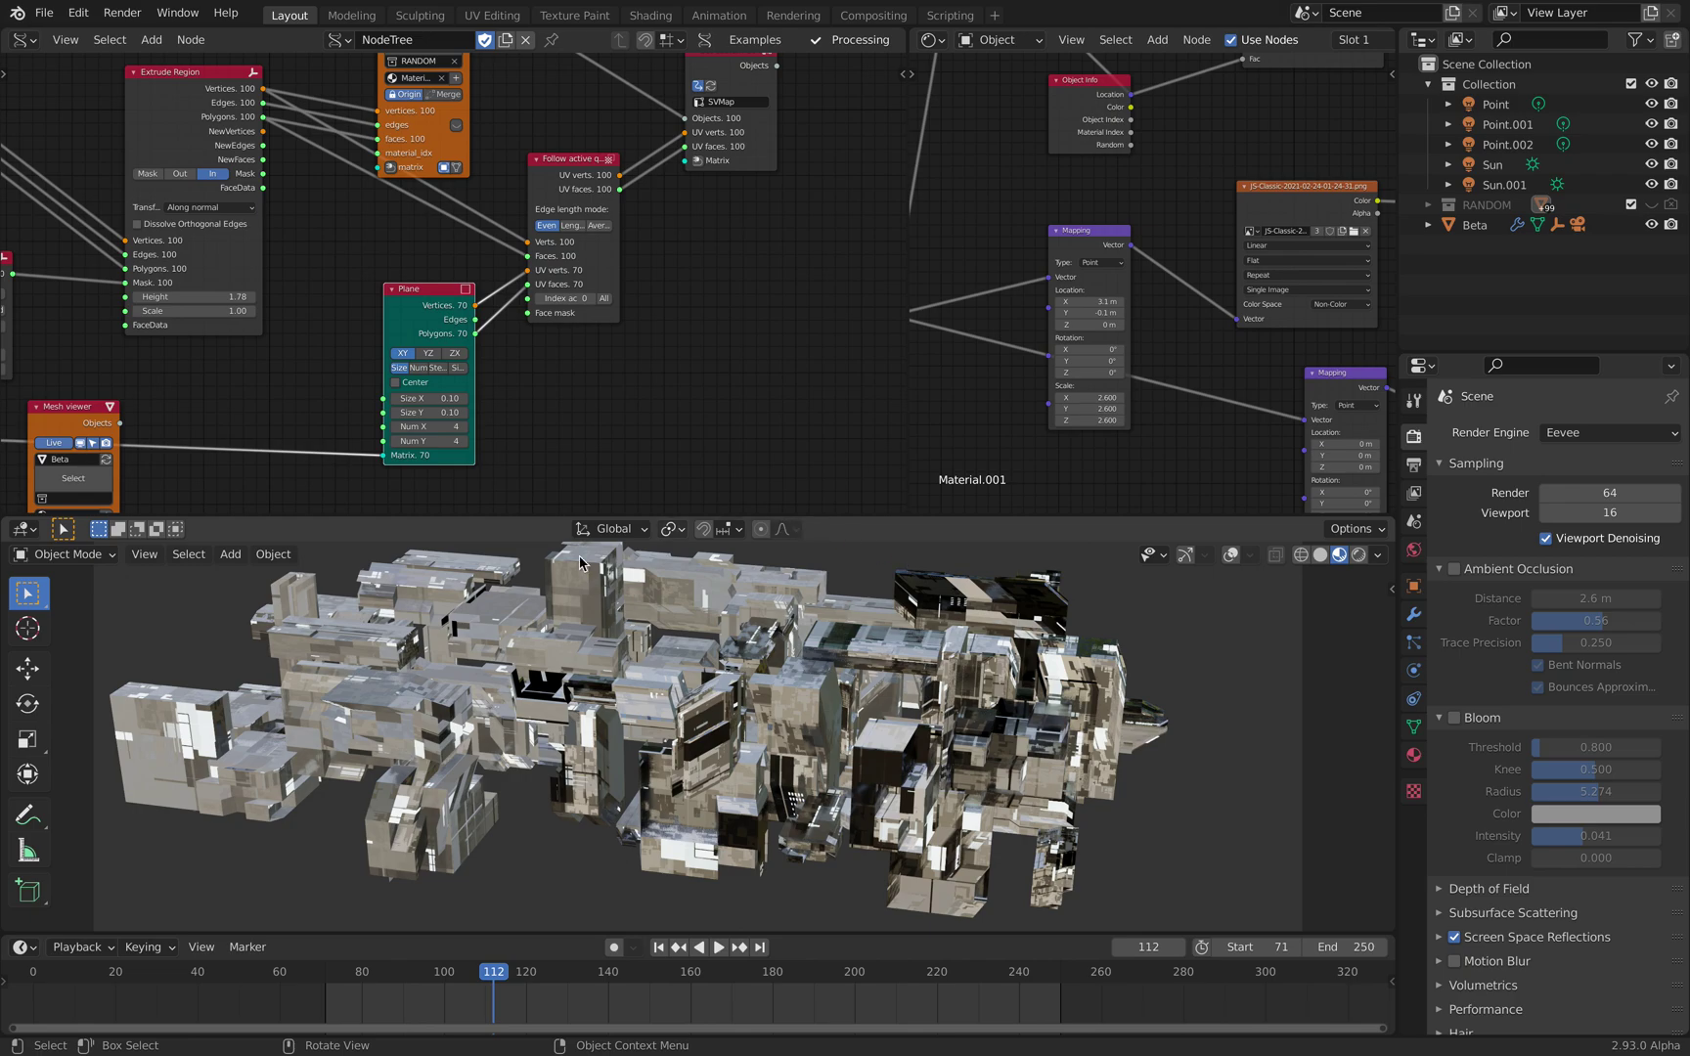
- Set the Vector P Field node's randomize value and merge distance to 0
{"action": "middle_click_drag", "start_coordinate": [496, 287], "coordinate": [644, 178]}
{"action": "middle_click_drag", "start_coordinate": [337, 362], "coordinate": [548, 254]}
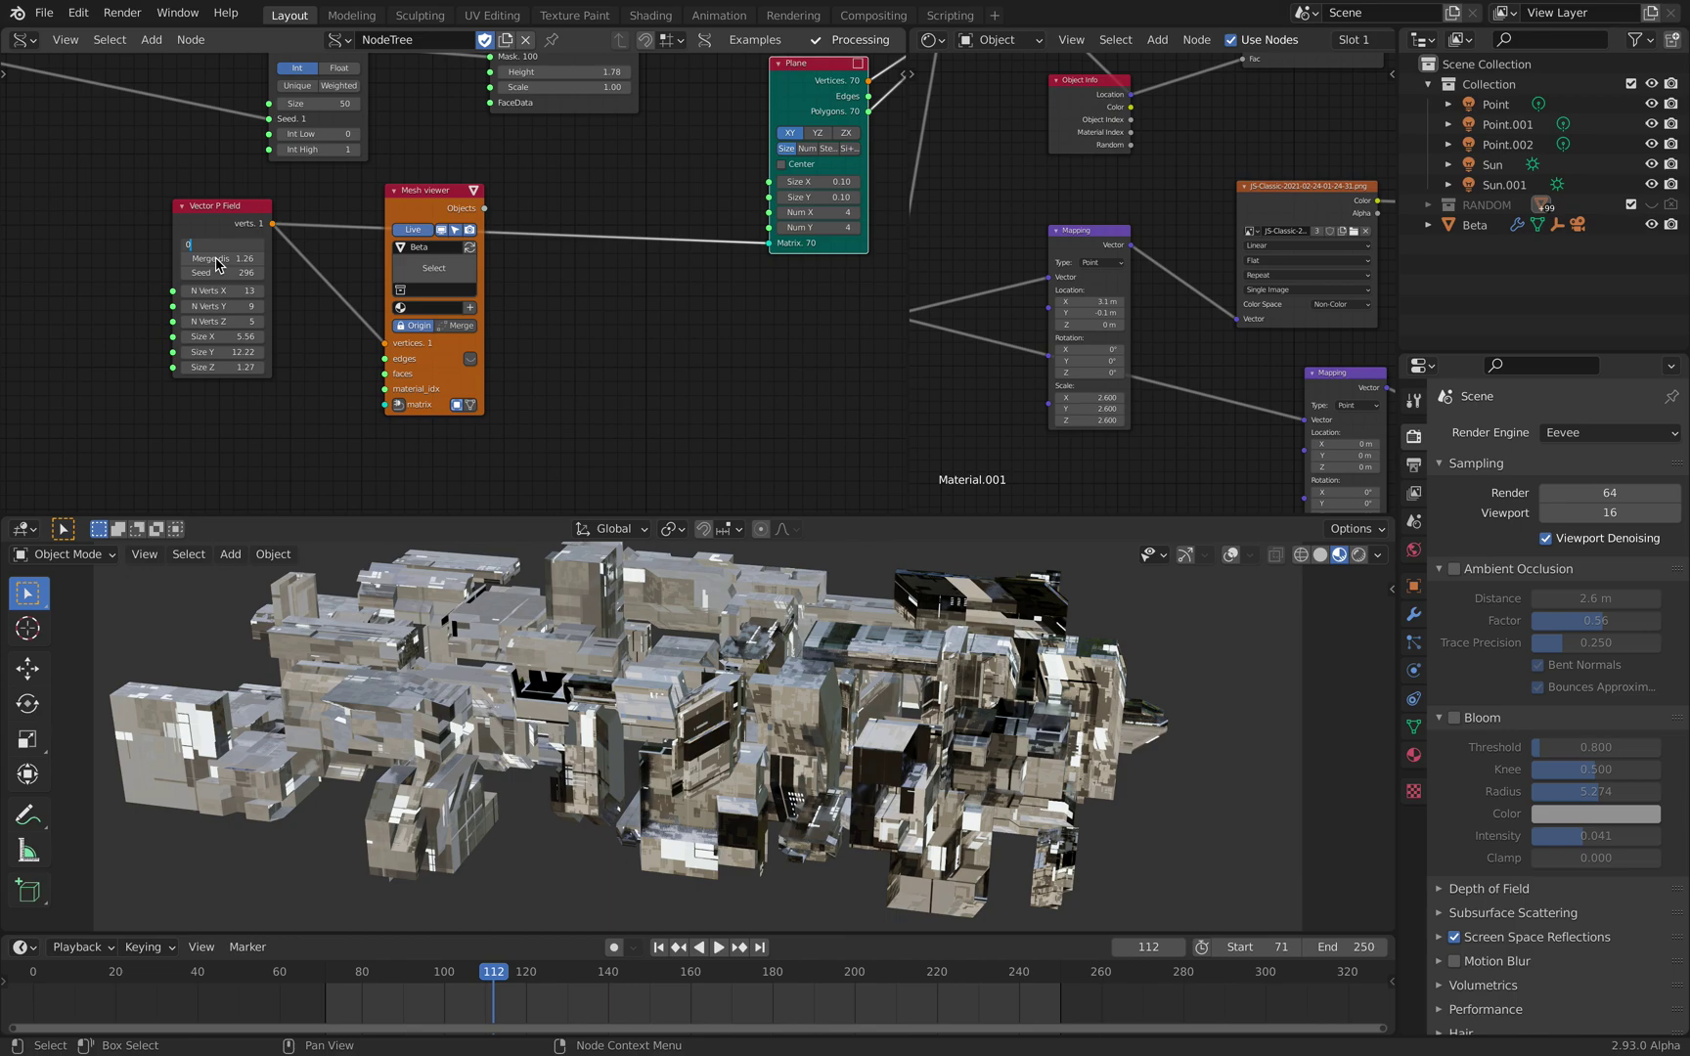
{"action": "key", "text": "Return"}
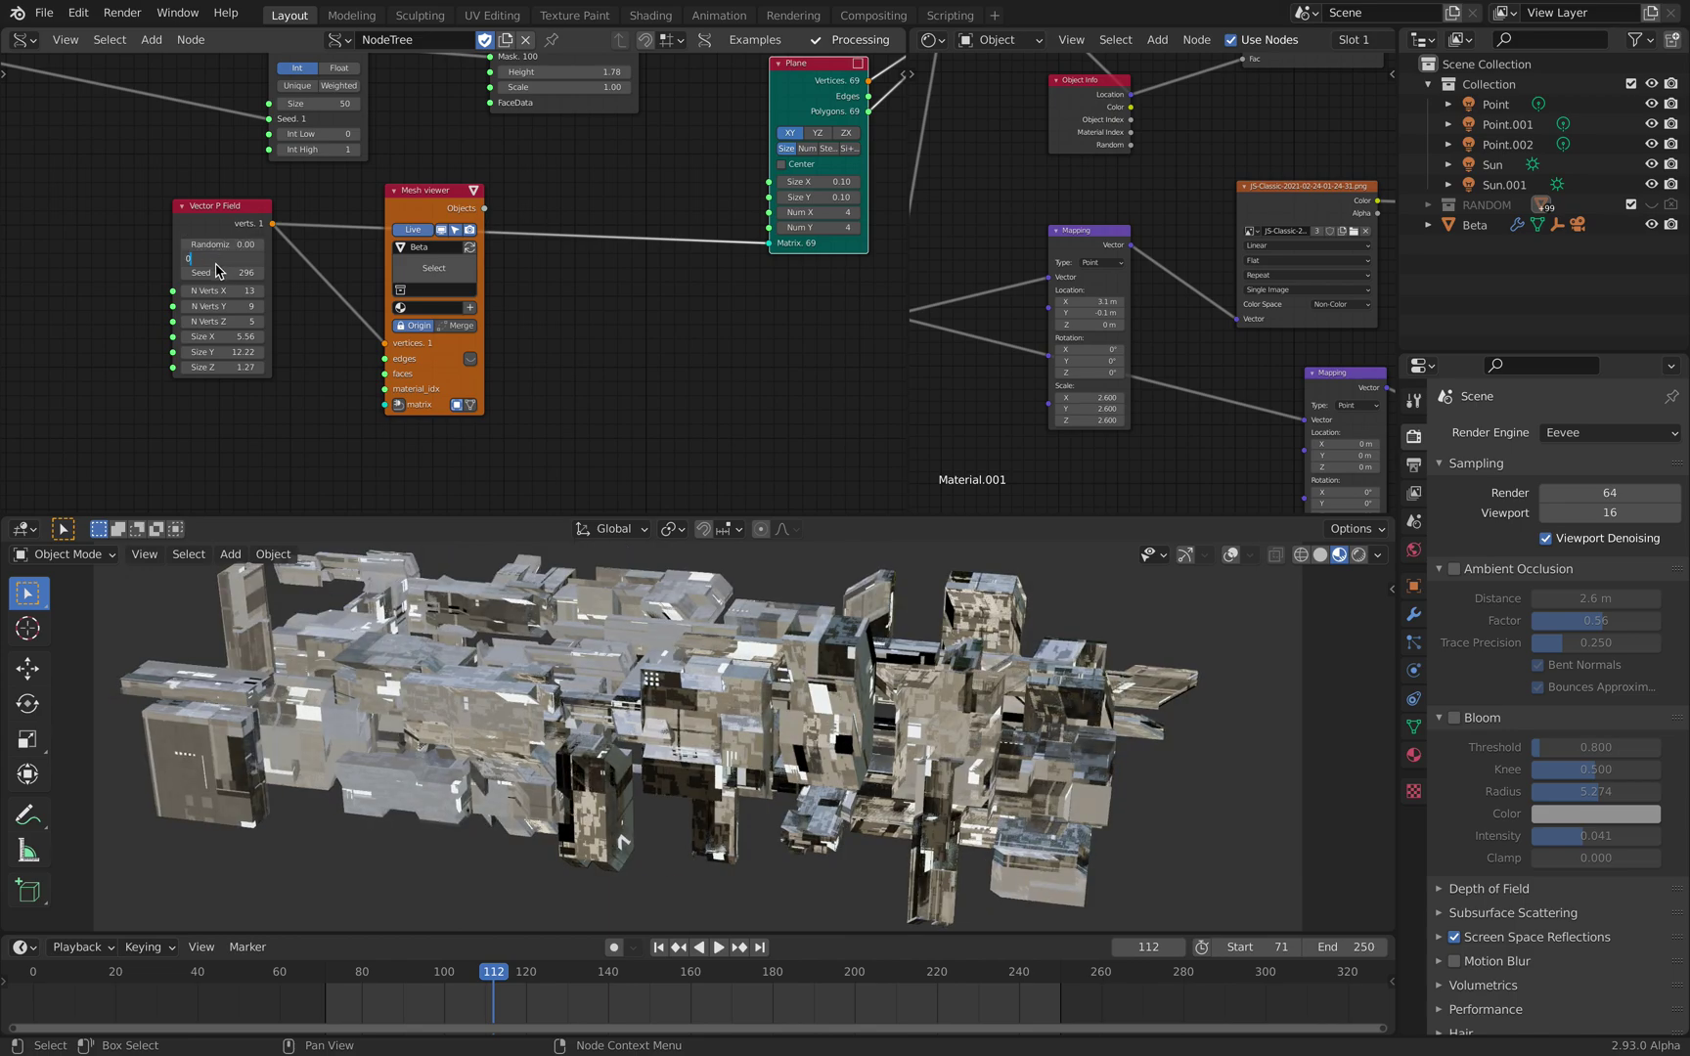
{"action": "key", "text": "Return"}
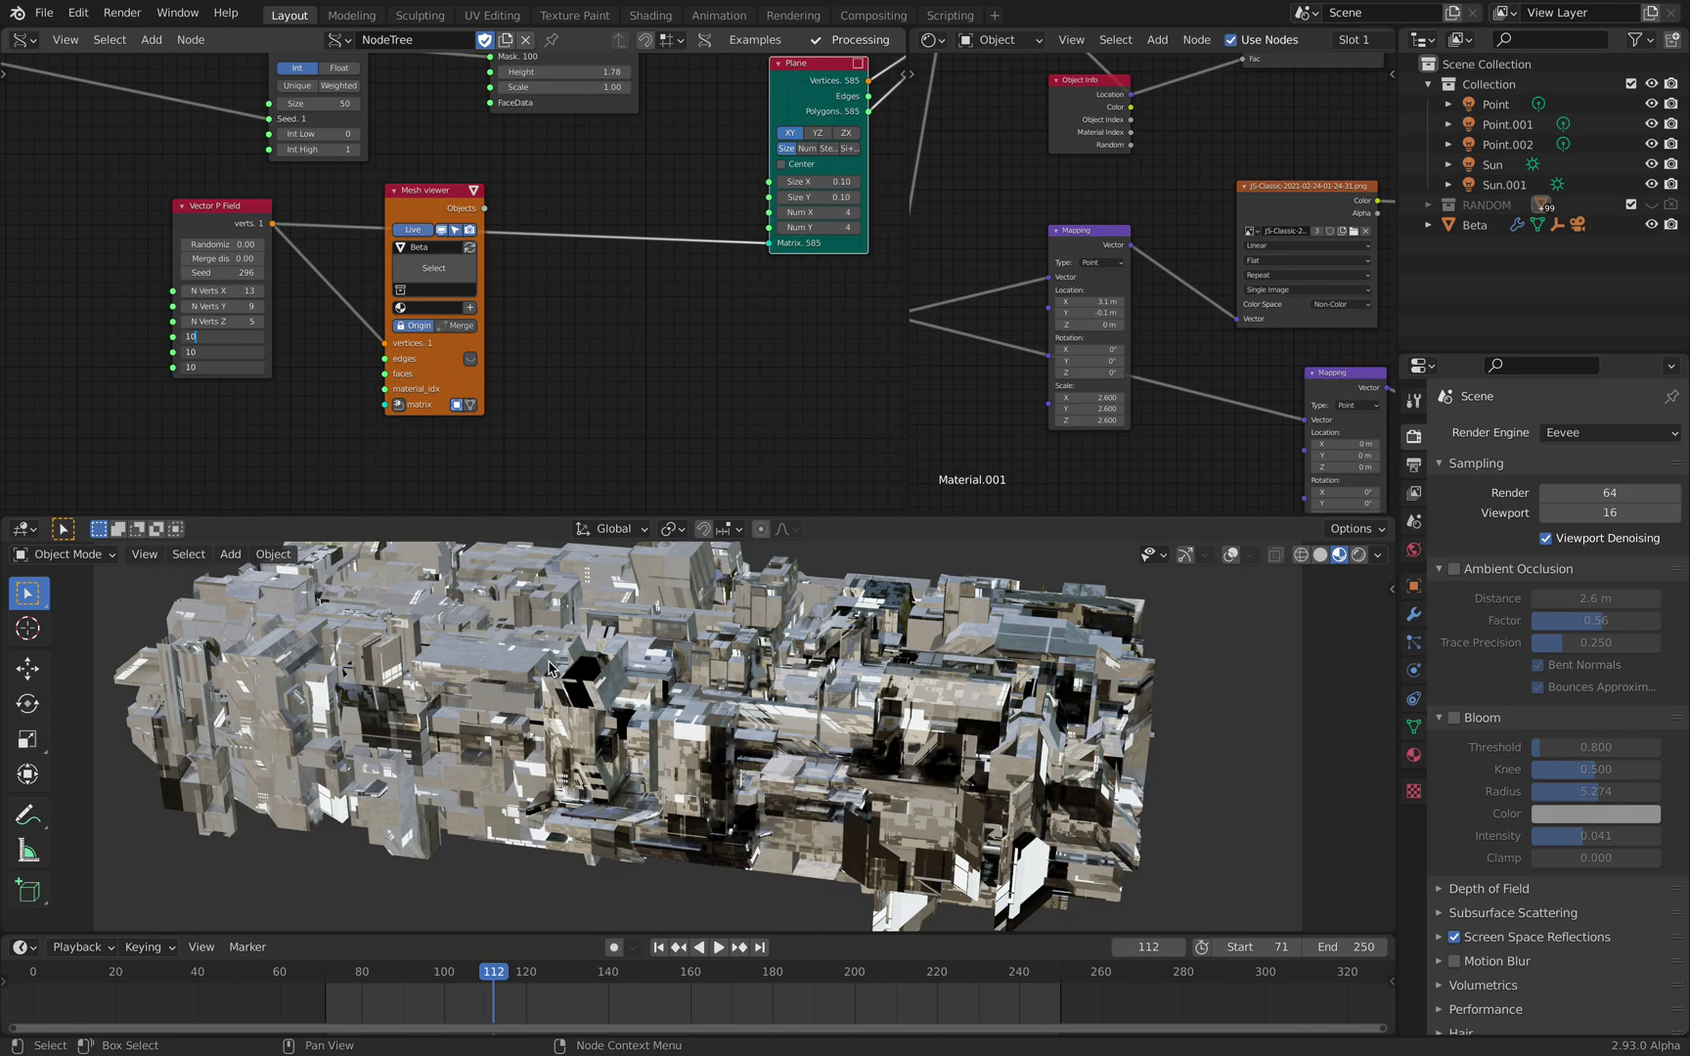
- Set the Vector P Field's X, Y and Z sizes to 10 and its merge distance to 3, and inspect the separated blocks
{"action": "key", "text": "Return"}
{"action": "middle_click_drag", "start_coordinate": [690, 730], "coordinate": [526, 585]}
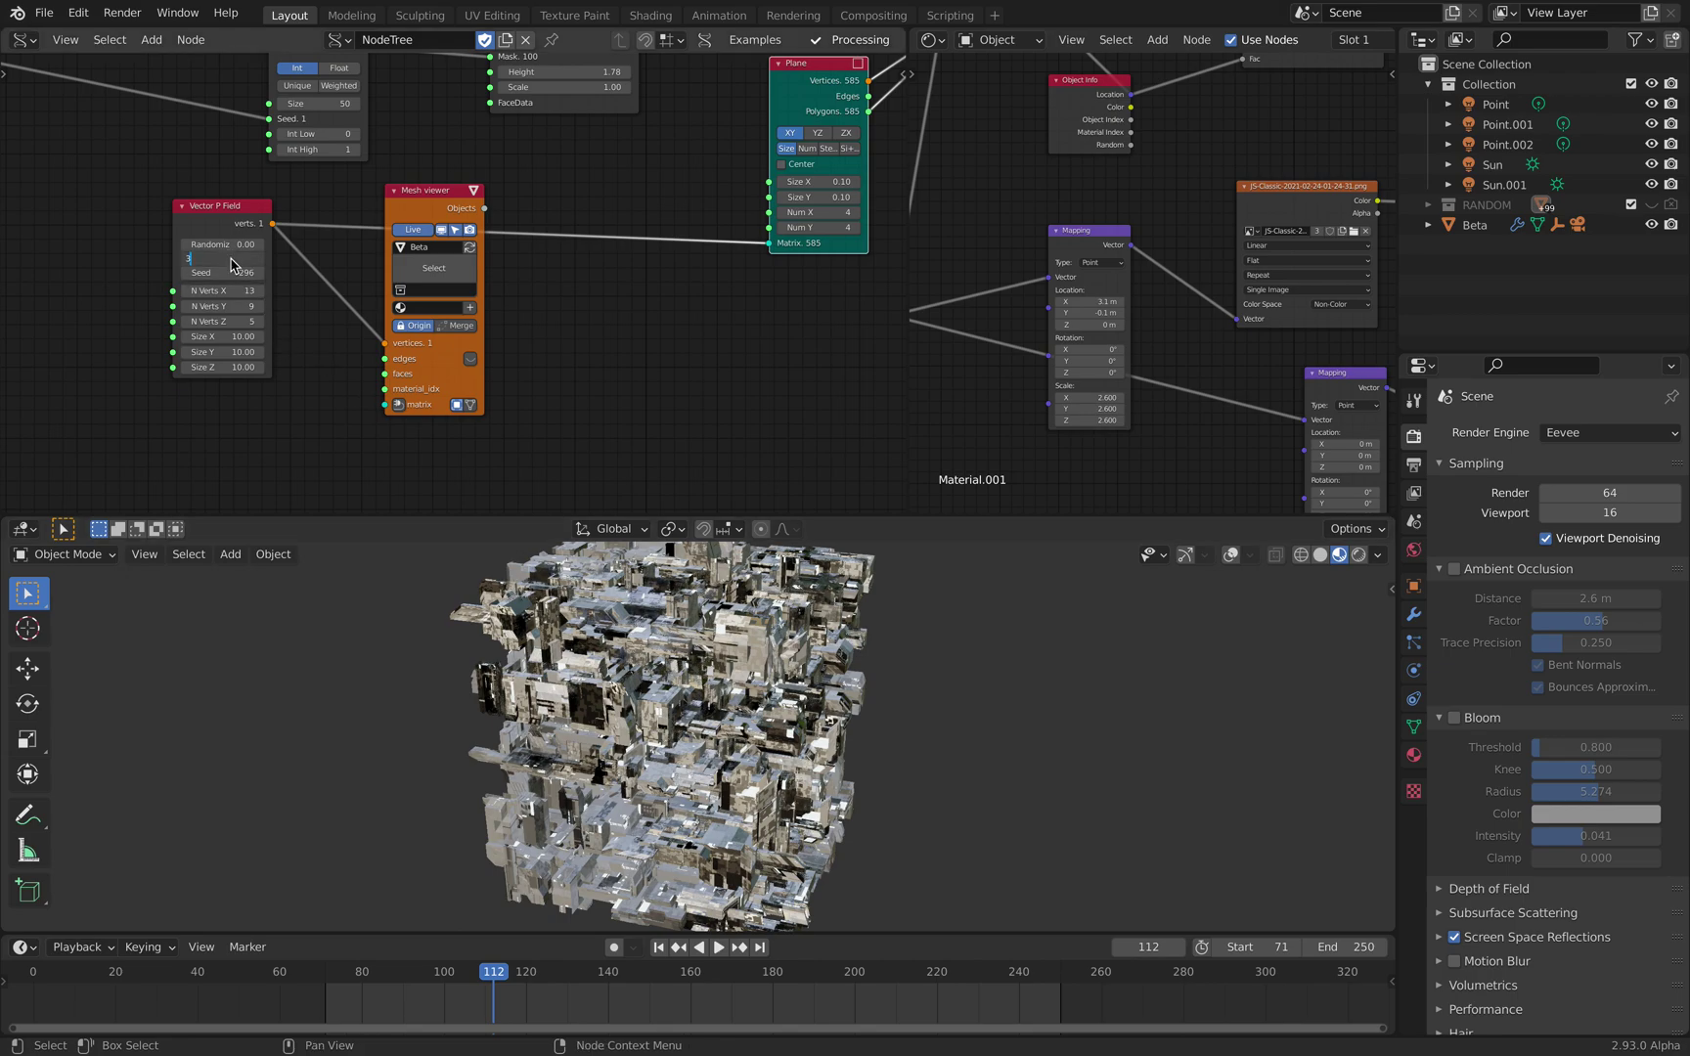
{"action": "type", "text": "3"}
{"action": "key", "text": "Return"}
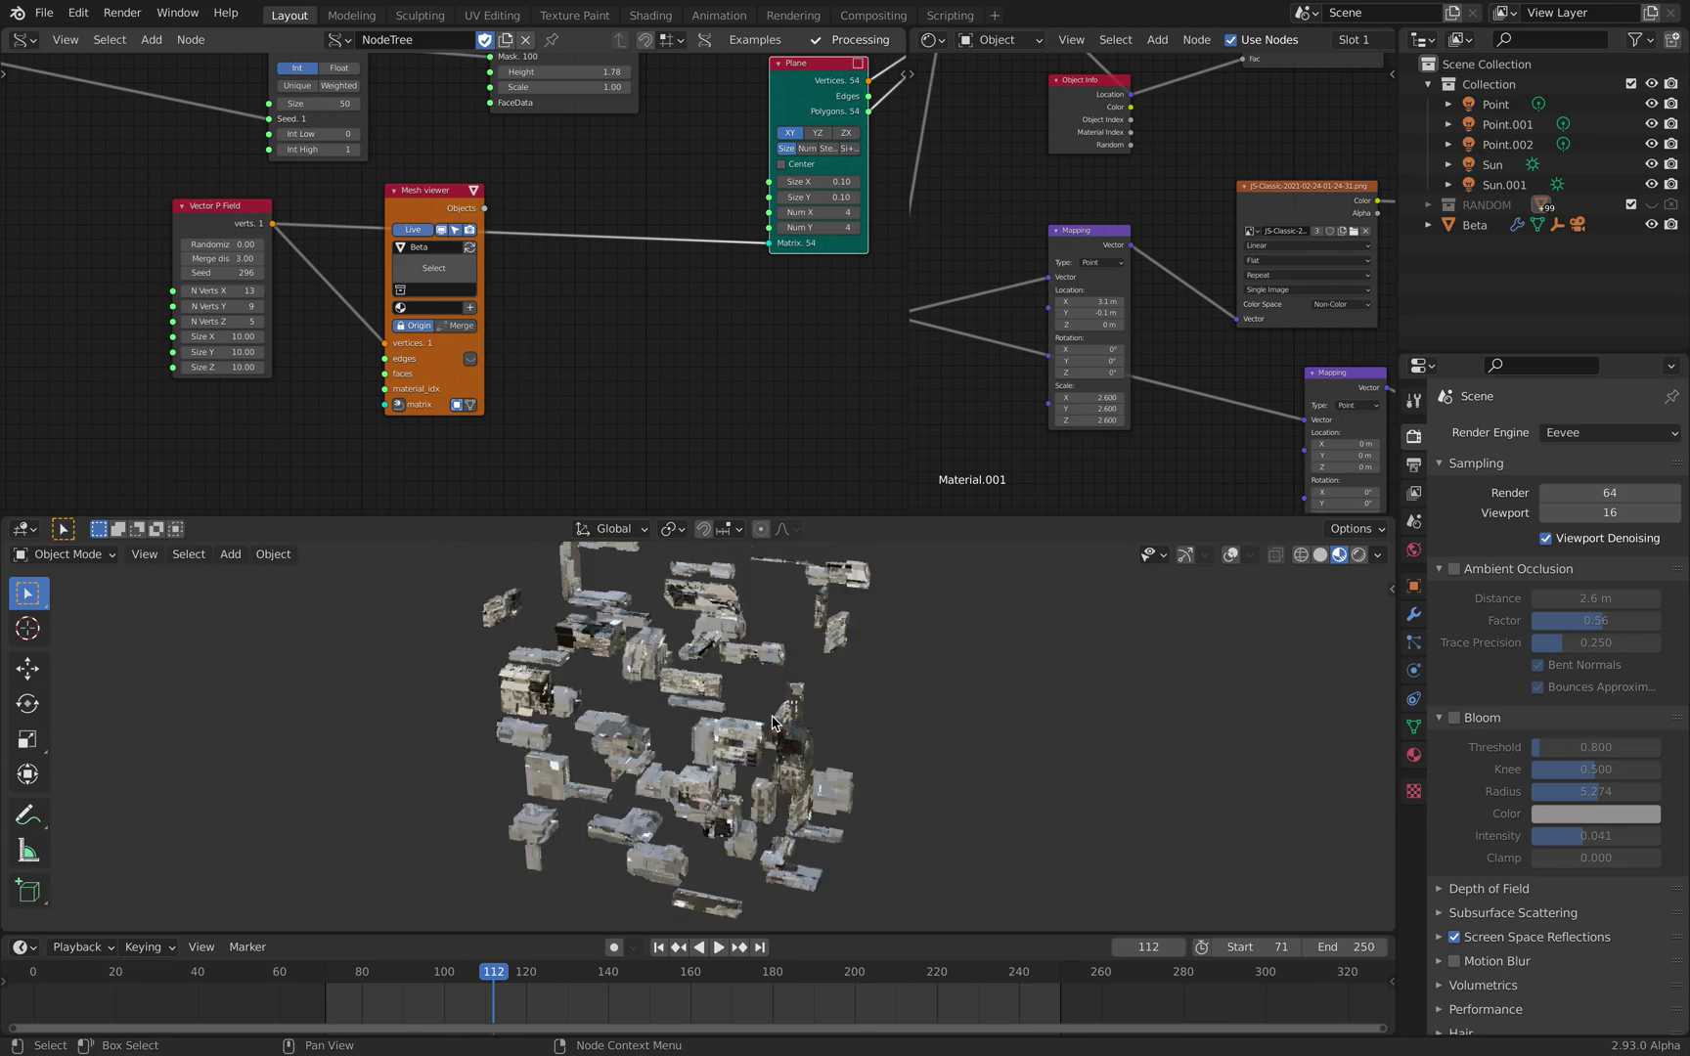
{"action": "middle_click_drag", "start_coordinate": [695, 713], "coordinate": [675, 719]}
{"action": "scroll", "coordinate": [677, 721], "scroll_direction": "up", "scroll_amount": 3}
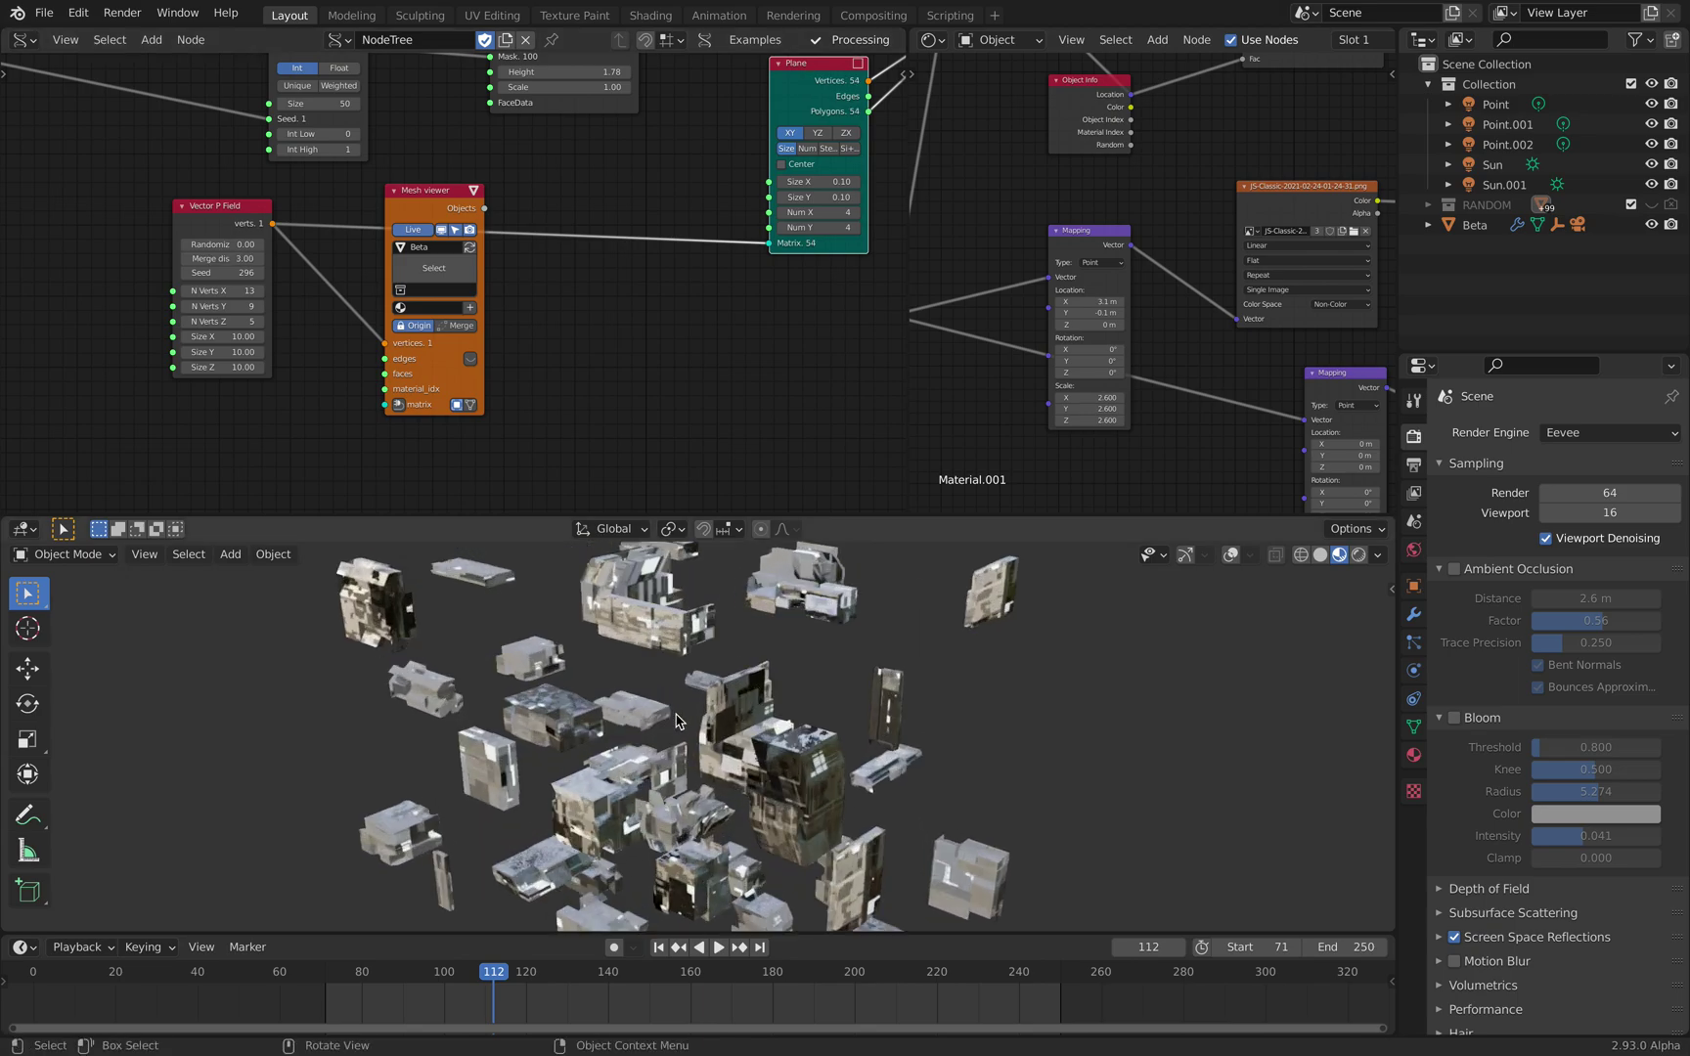
{"action": "scroll", "coordinate": [713, 700], "scroll_direction": "up", "scroll_amount": 3}
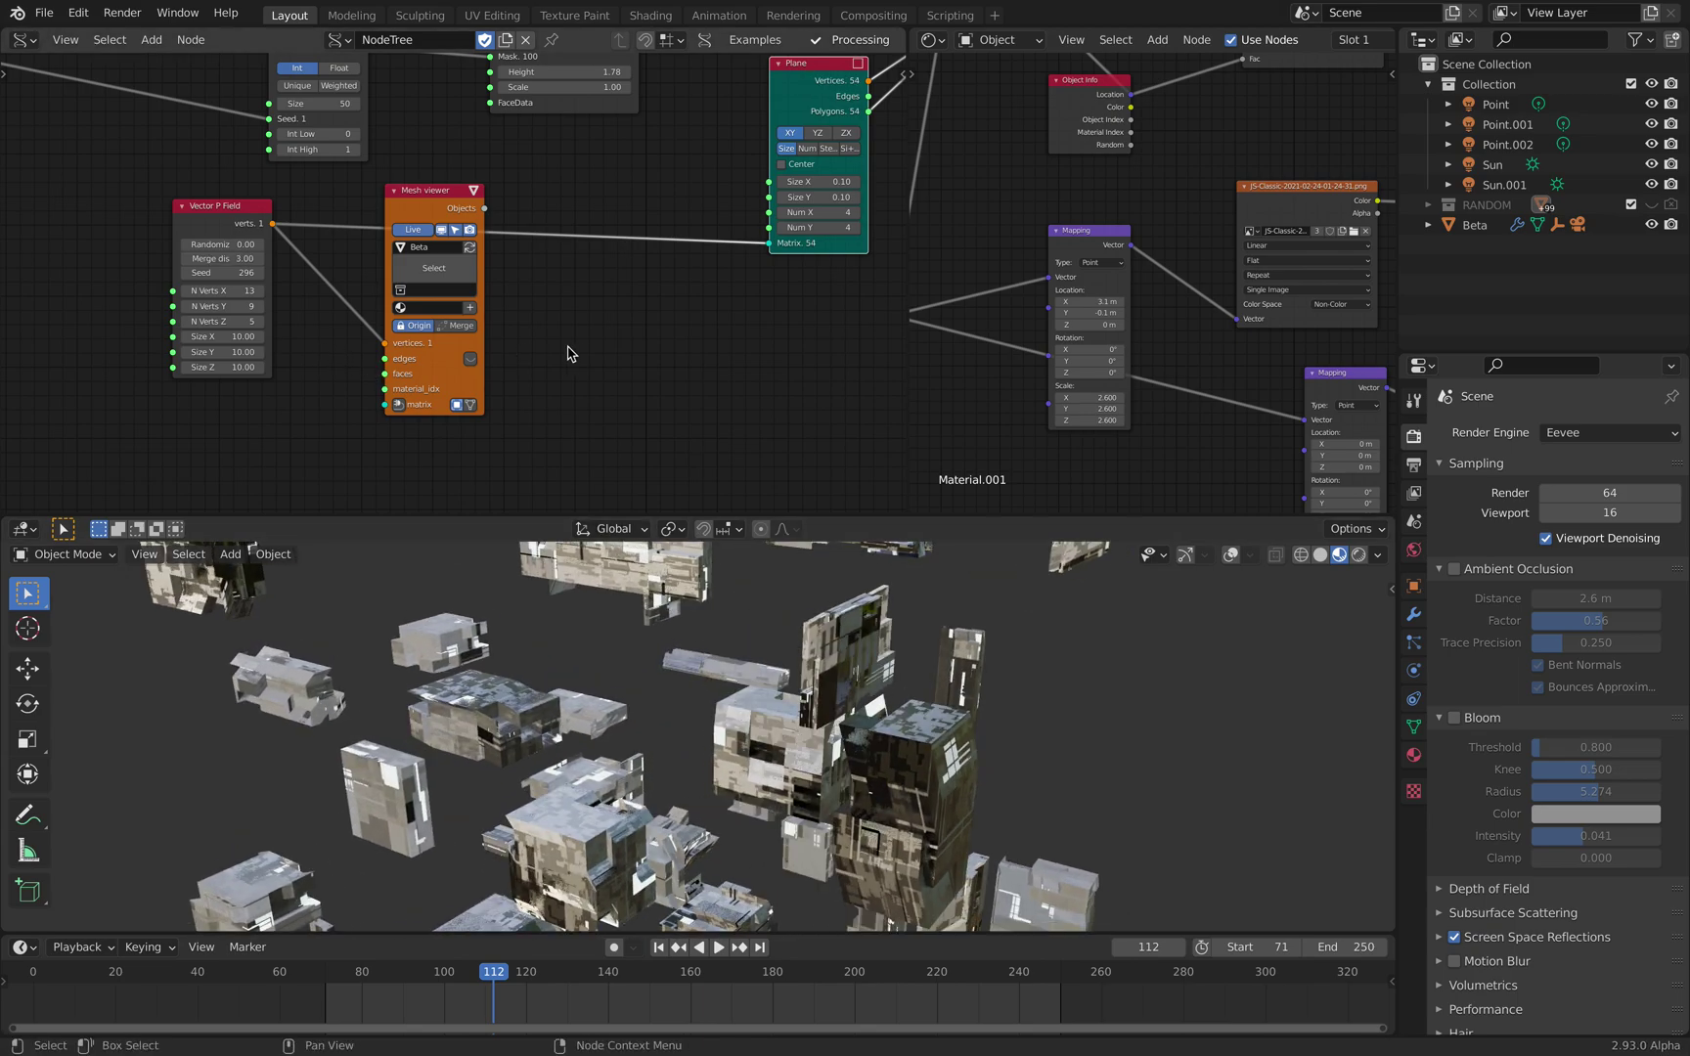
- Select the Beta object in the viewport and move its Mesh viewer node down, clear of the link to Plane
{"action": "scroll", "coordinate": [708, 345], "scroll_direction": "down", "scroll_amount": 1}
{"action": "scroll", "coordinate": [707, 337], "scroll_direction": "down", "scroll_amount": 3}
{"action": "middle_click_drag", "start_coordinate": [707, 338], "coordinate": [513, 385]}
{"action": "left_click", "coordinate": [773, 676]}
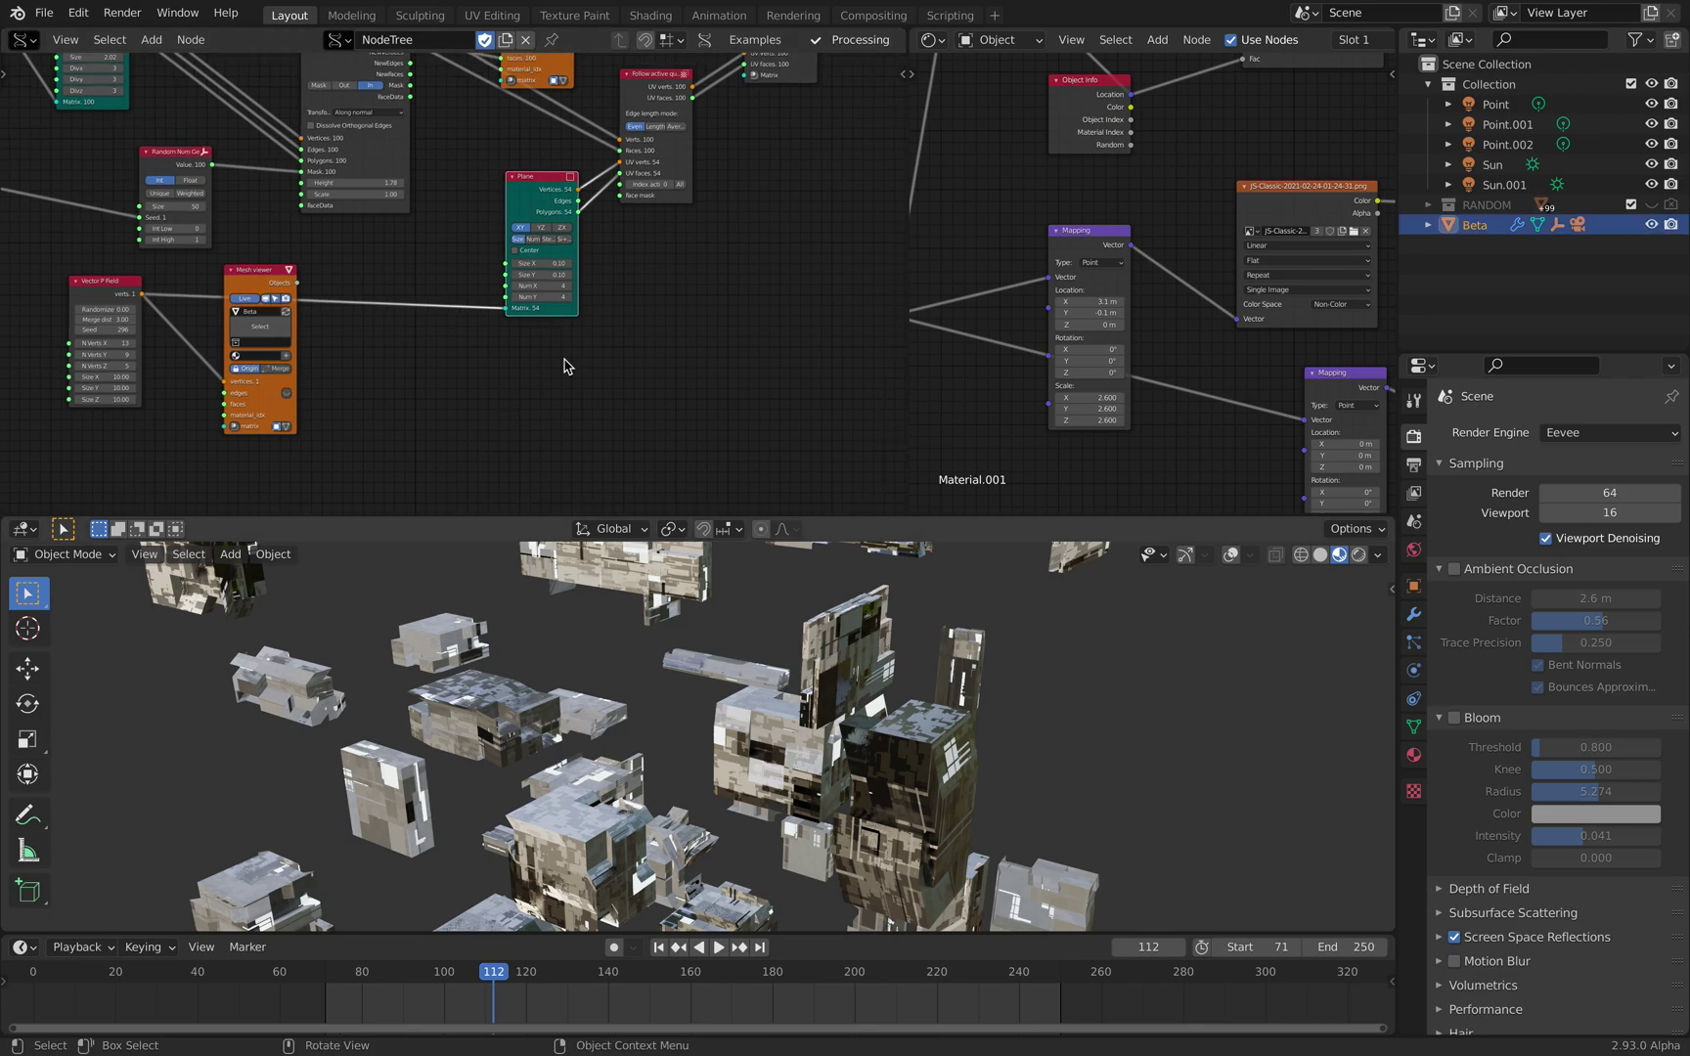
{"action": "middle_click_drag", "start_coordinate": [349, 320], "coordinate": [359, 332]}
{"action": "left_click_drag", "start_coordinate": [284, 293], "coordinate": [433, 369]}
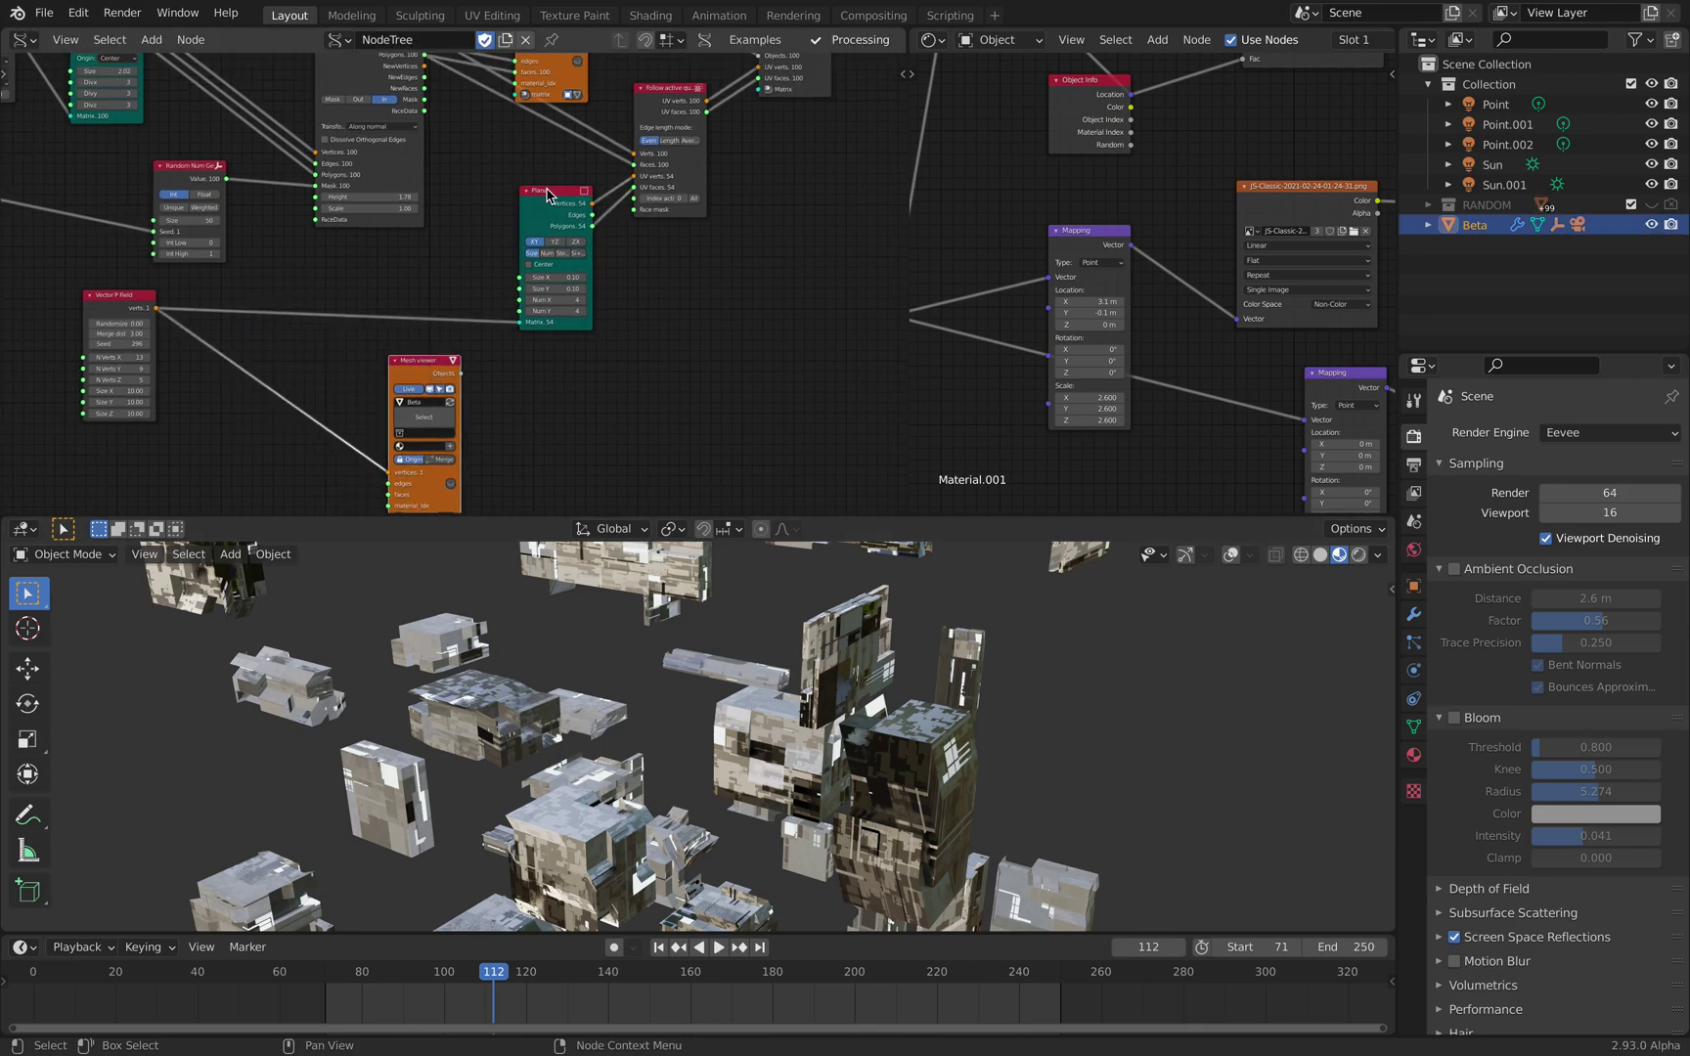
- Nudge the Plane node and bring the Beta Mesh viewer node closer to Vector P Field
{"action": "left_click_drag", "start_coordinate": [550, 202], "coordinate": [526, 209]}
{"action": "mouse_move", "coordinate": [526, 208]}
{"action": "middle_mouse_down"}
{"action": "mouse_move", "coordinate": [405, 327]}
{"action": "mouse_move", "coordinate": [557, 195]}
{"action": "middle_mouse_up"}
{"action": "scroll", "coordinate": [396, 362], "scroll_direction": "down", "scroll_amount": 7}
{"action": "scroll", "coordinate": [545, 210], "scroll_direction": "up", "scroll_amount": 4}
{"action": "left_click_drag", "start_coordinate": [524, 238], "coordinate": [400, 237]}
{"action": "middle_click_drag", "start_coordinate": [400, 237], "coordinate": [465, 260]}
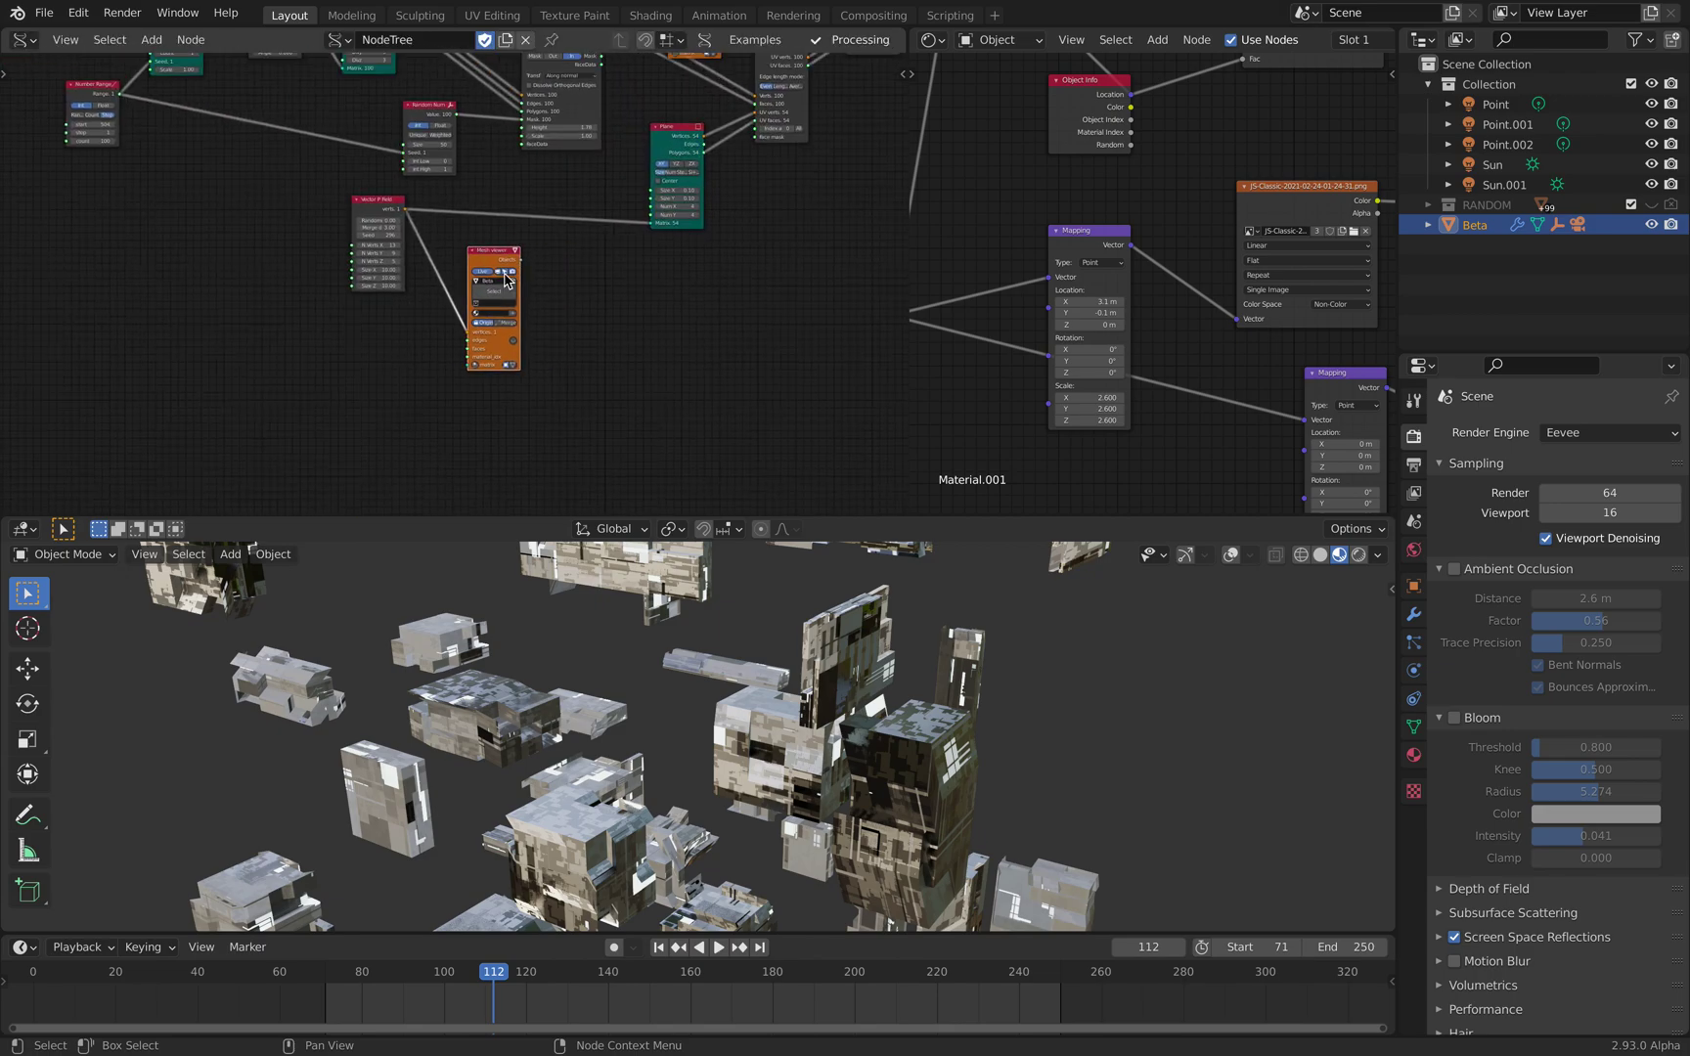
- Fine-tune the positions of the Vector P Field node and the Beta Mesh viewer node beside it
{"action": "scroll", "coordinate": [434, 269], "scroll_direction": "up", "scroll_amount": 9}
{"action": "left_click_drag", "start_coordinate": [313, 151], "coordinate": [309, 199]}
{"action": "scroll", "coordinate": [328, 236], "scroll_direction": "up", "scroll_amount": 2}
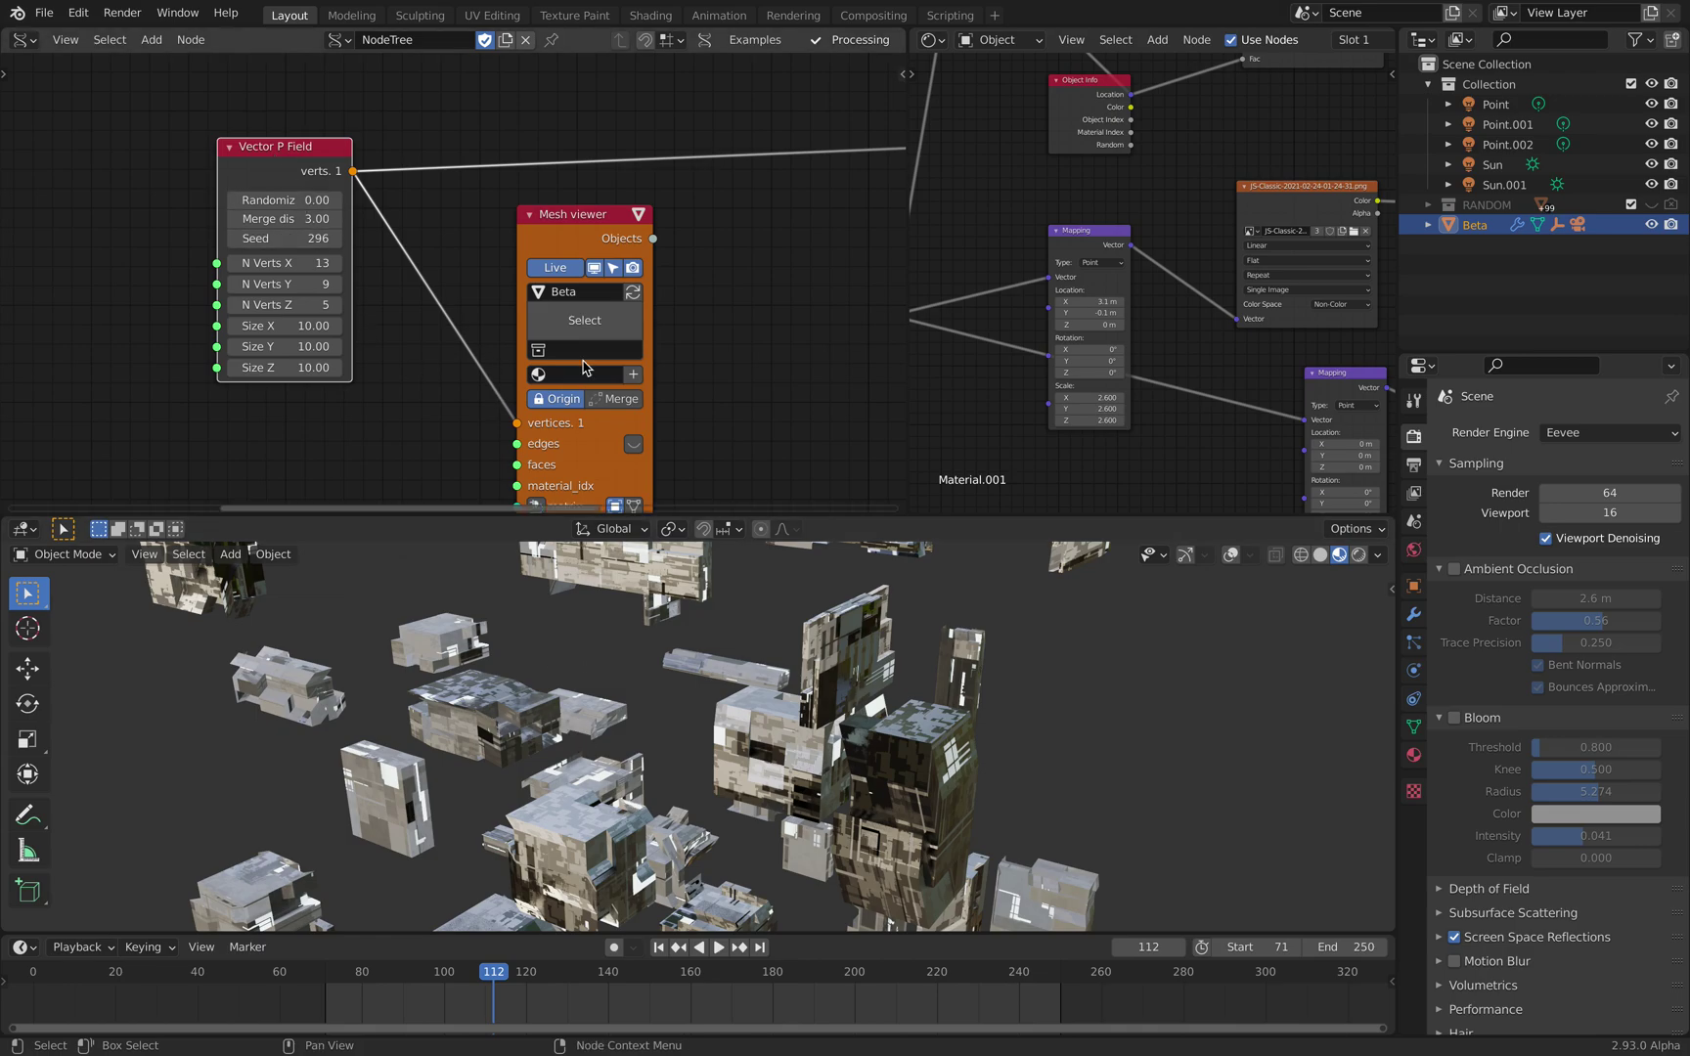
{"action": "left_click_drag", "start_coordinate": [537, 346], "coordinate": [522, 342]}
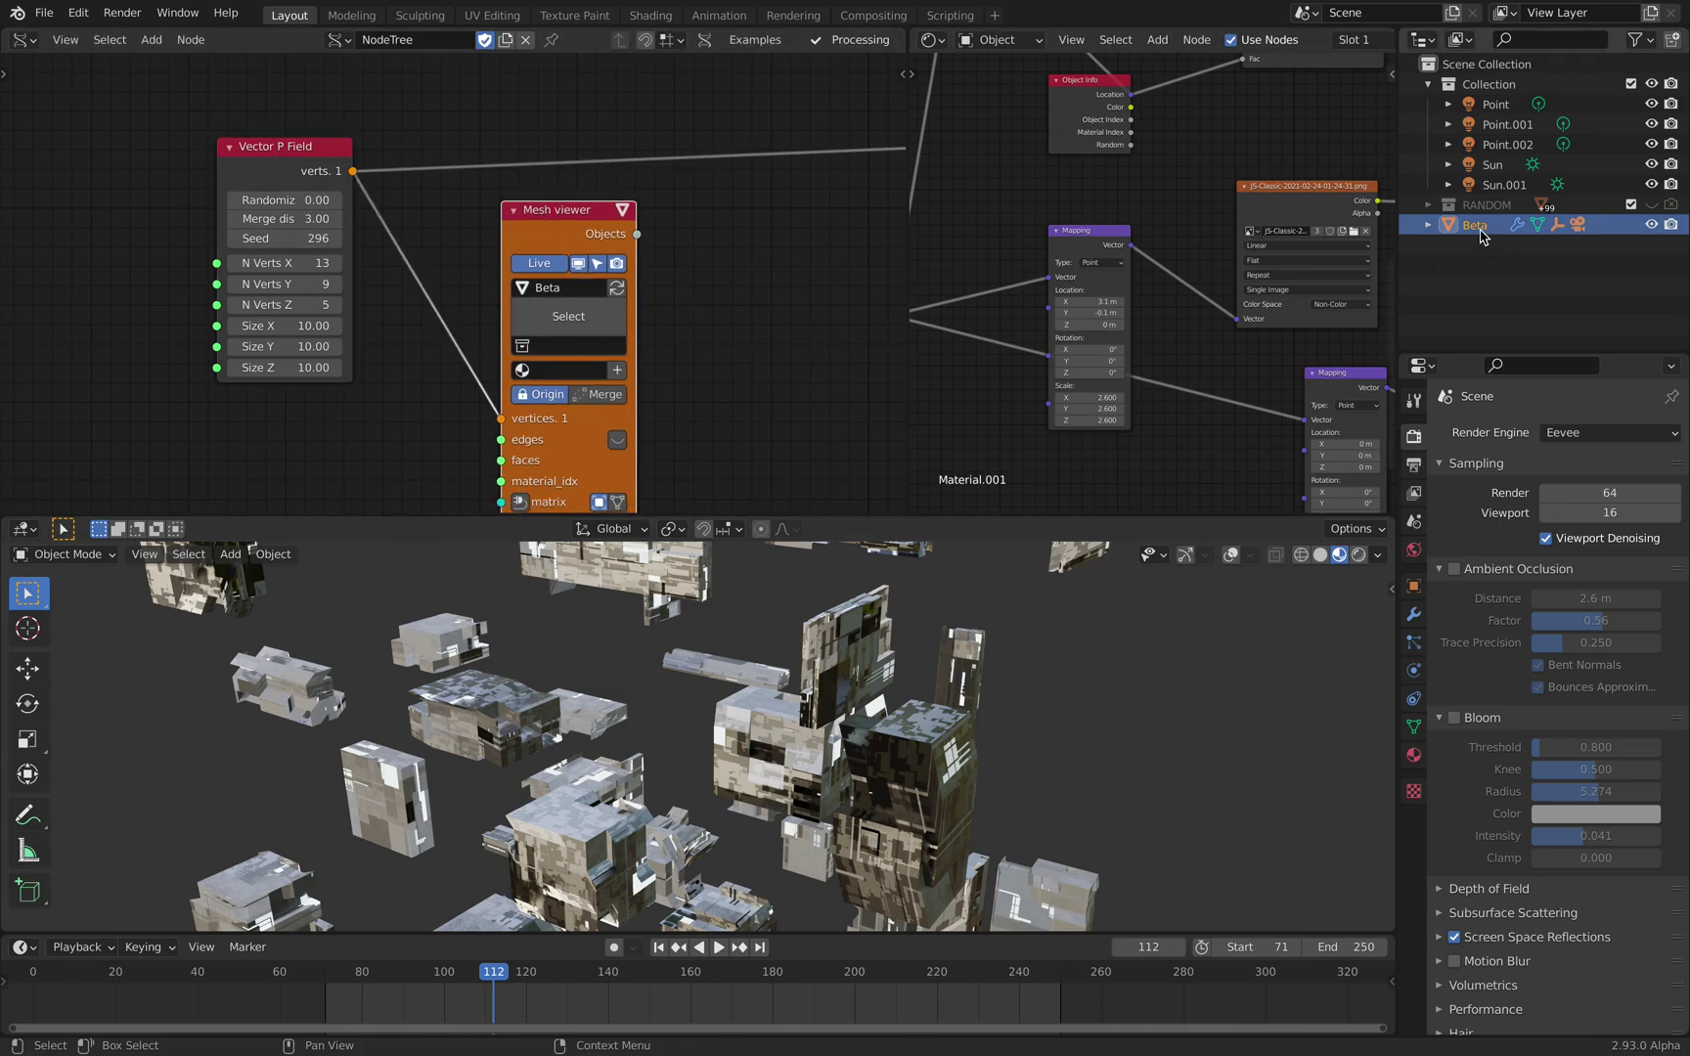
- Reposition the RANDOM Mesh viewer node and the Extrude Region node slightly in the upper part of the node tree
{"action": "scroll", "coordinate": [622, 234], "scroll_direction": "down", "scroll_amount": 4}
{"action": "middle_click_drag", "start_coordinate": [657, 210], "coordinate": [419, 480]}
{"action": "scroll", "coordinate": [528, 293], "scroll_direction": "down", "scroll_amount": 4}
{"action": "middle_click_drag", "start_coordinate": [574, 211], "coordinate": [480, 312]}
{"action": "scroll", "coordinate": [480, 312], "scroll_direction": "up", "scroll_amount": 4}
{"action": "left_click_drag", "start_coordinate": [503, 132], "coordinate": [522, 90]}
{"action": "middle_click_drag", "start_coordinate": [354, 209], "coordinate": [537, 144]}
{"action": "left_click_drag", "start_coordinate": [417, 199], "coordinate": [397, 184]}
- Move the Box and Matrix In nodes closer to the Extrude Region node
{"action": "middle_click_drag", "start_coordinate": [328, 199], "coordinate": [557, 195]}
{"action": "left_click_drag", "start_coordinate": [331, 167], "coordinate": [441, 168]}
{"action": "left_click_drag", "start_coordinate": [121, 186], "coordinate": [216, 194]}
{"action": "middle_click_drag", "start_coordinate": [320, 379], "coordinate": [466, 326]}
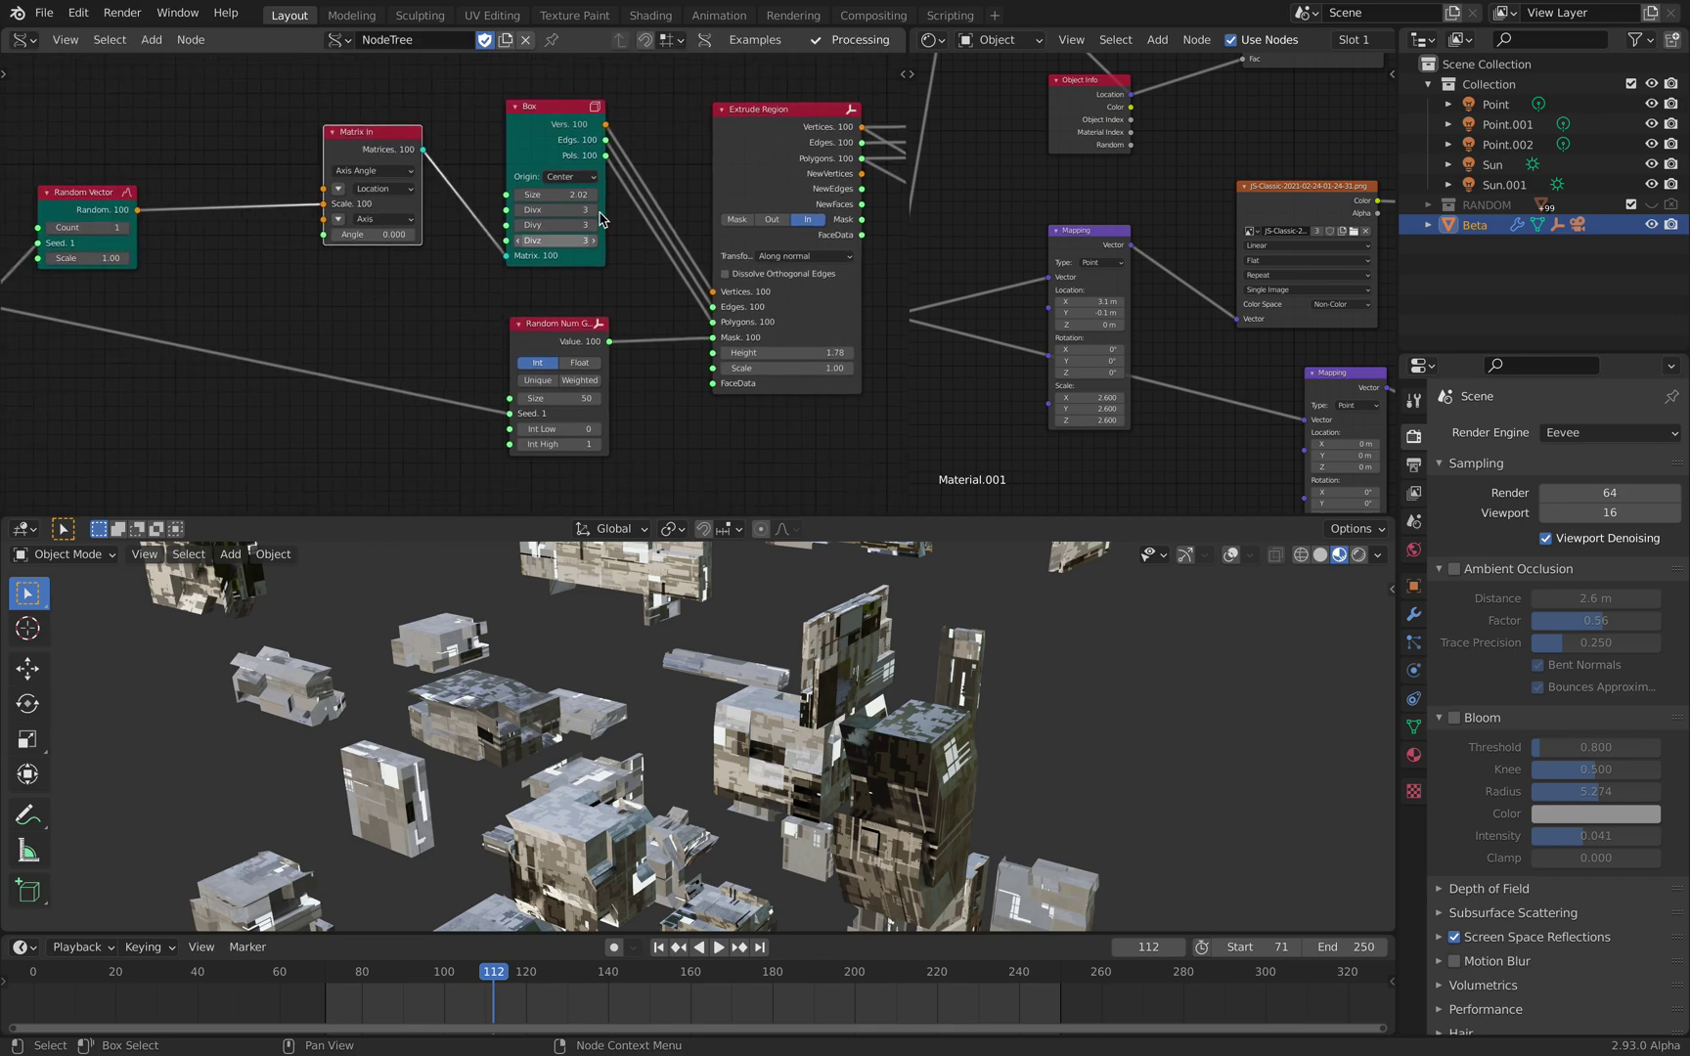
{"action": "middle_click_drag", "start_coordinate": [577, 253], "coordinate": [411, 265]}
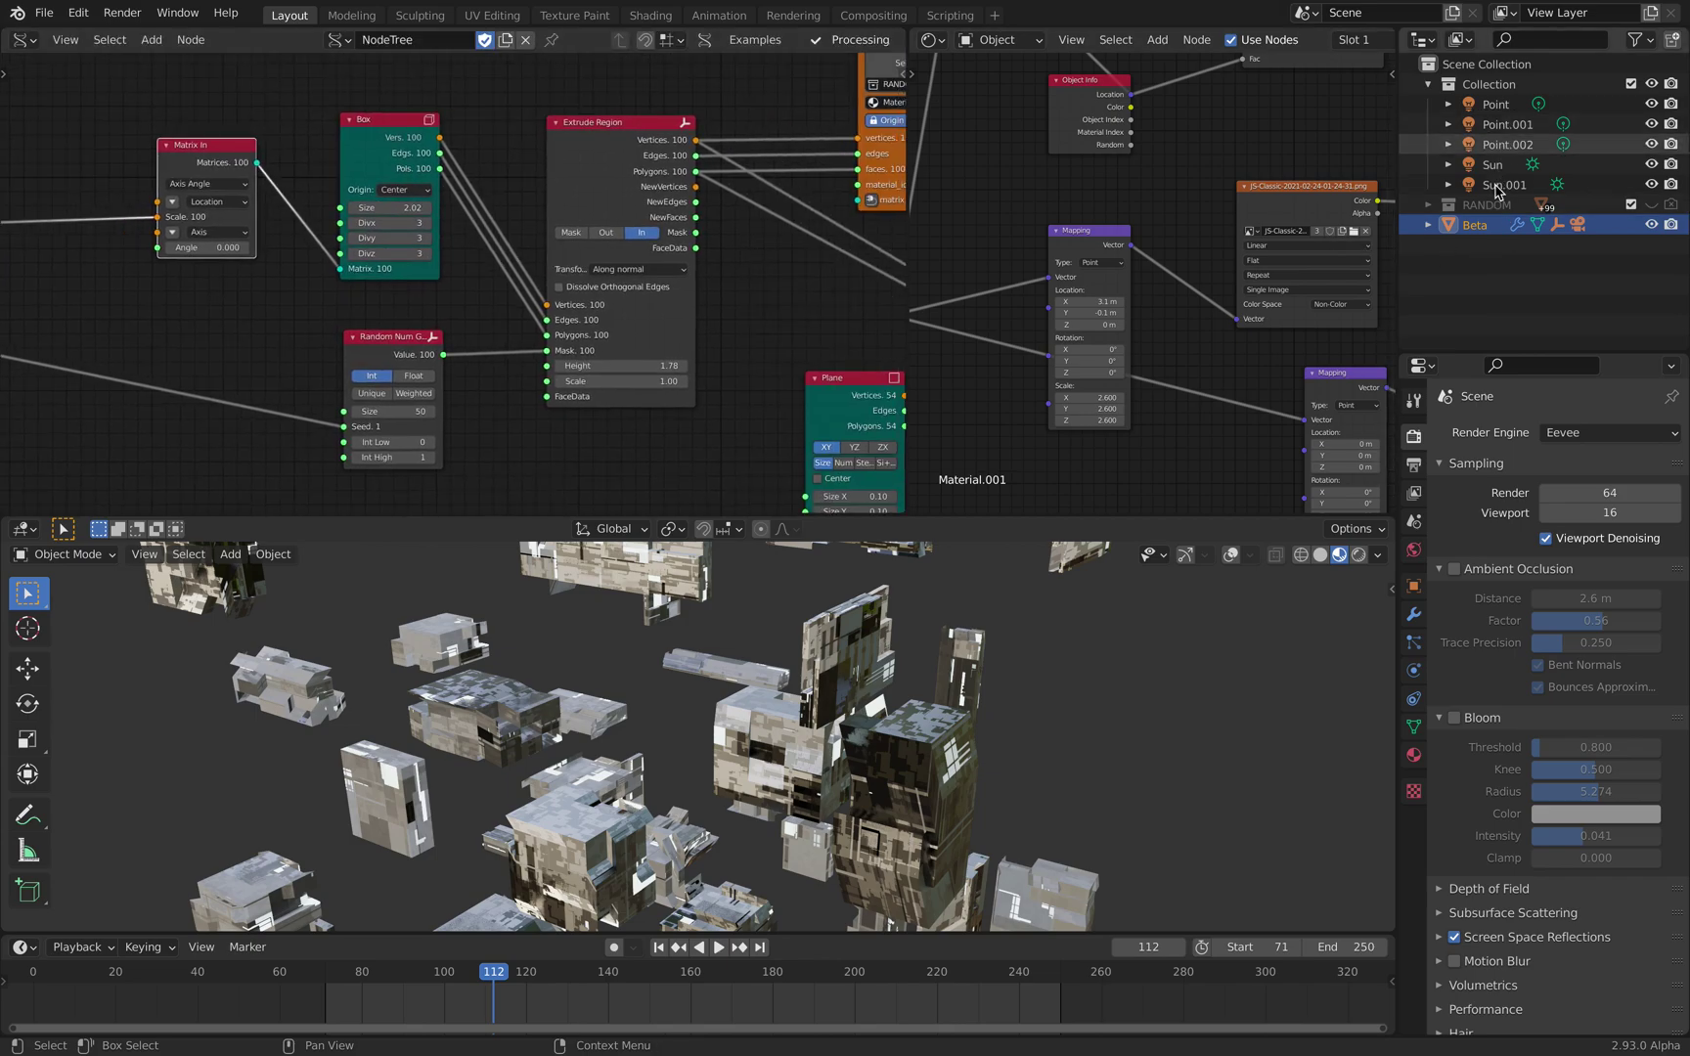
- Expand the RANDOM collection to look through its Alpha objects, collapse it, and look over the rest of the Sverchok node tree
{"action": "left_click", "coordinate": [1429, 205]}
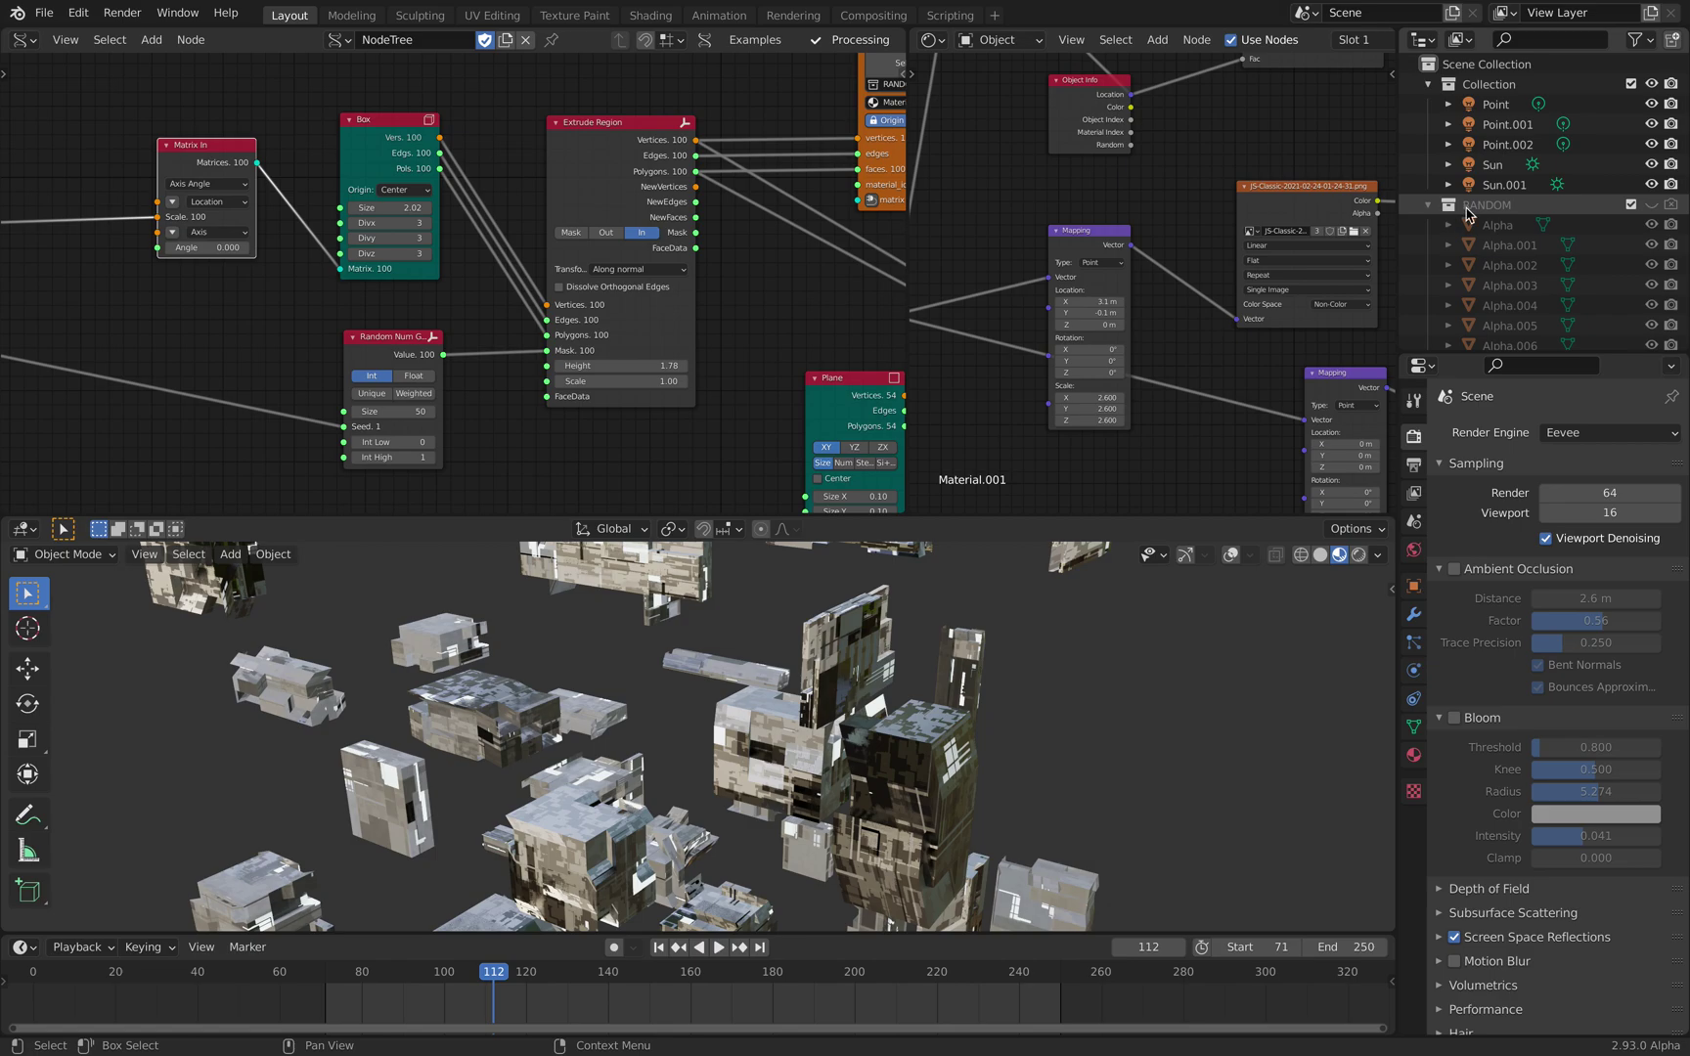
{"action": "left_click", "coordinate": [1466, 206]}
{"action": "left_click", "coordinate": [1429, 204]}
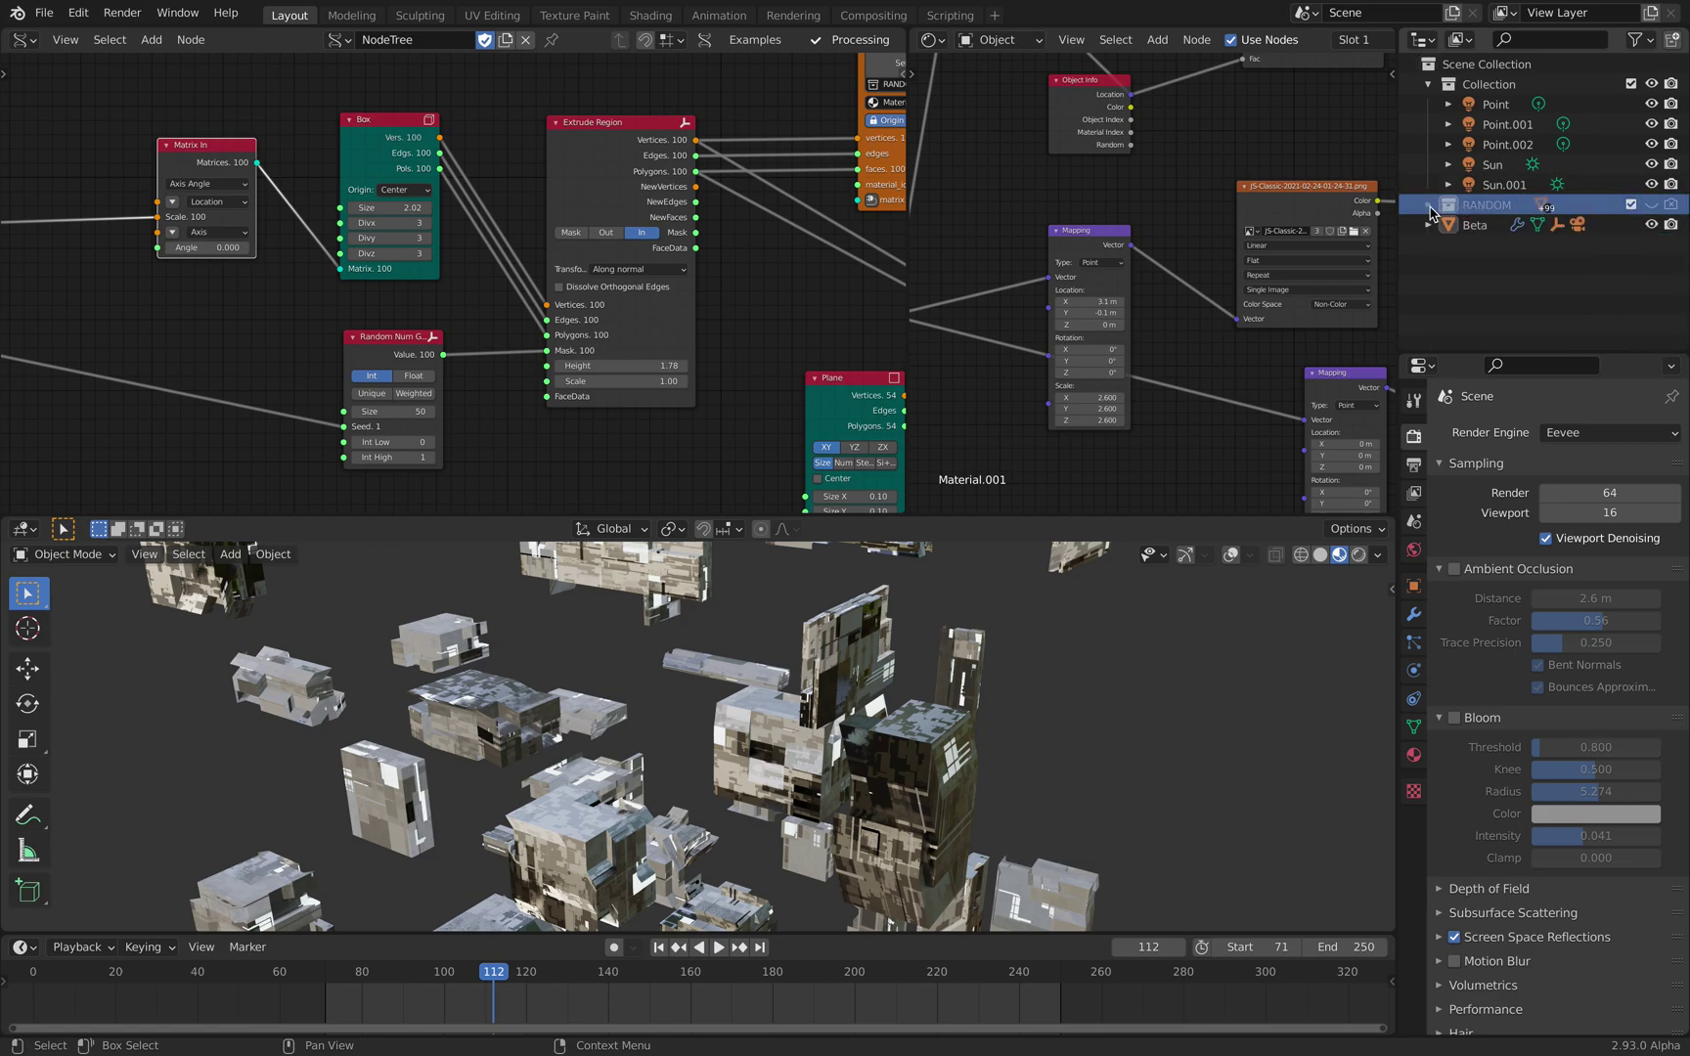
{"action": "scroll", "coordinate": [675, 234], "scroll_direction": "down", "scroll_amount": 4}
{"action": "middle_click_drag", "start_coordinate": [675, 234], "coordinate": [324, 256]}
{"action": "scroll", "coordinate": [324, 256], "scroll_direction": "down", "scroll_amount": 6}
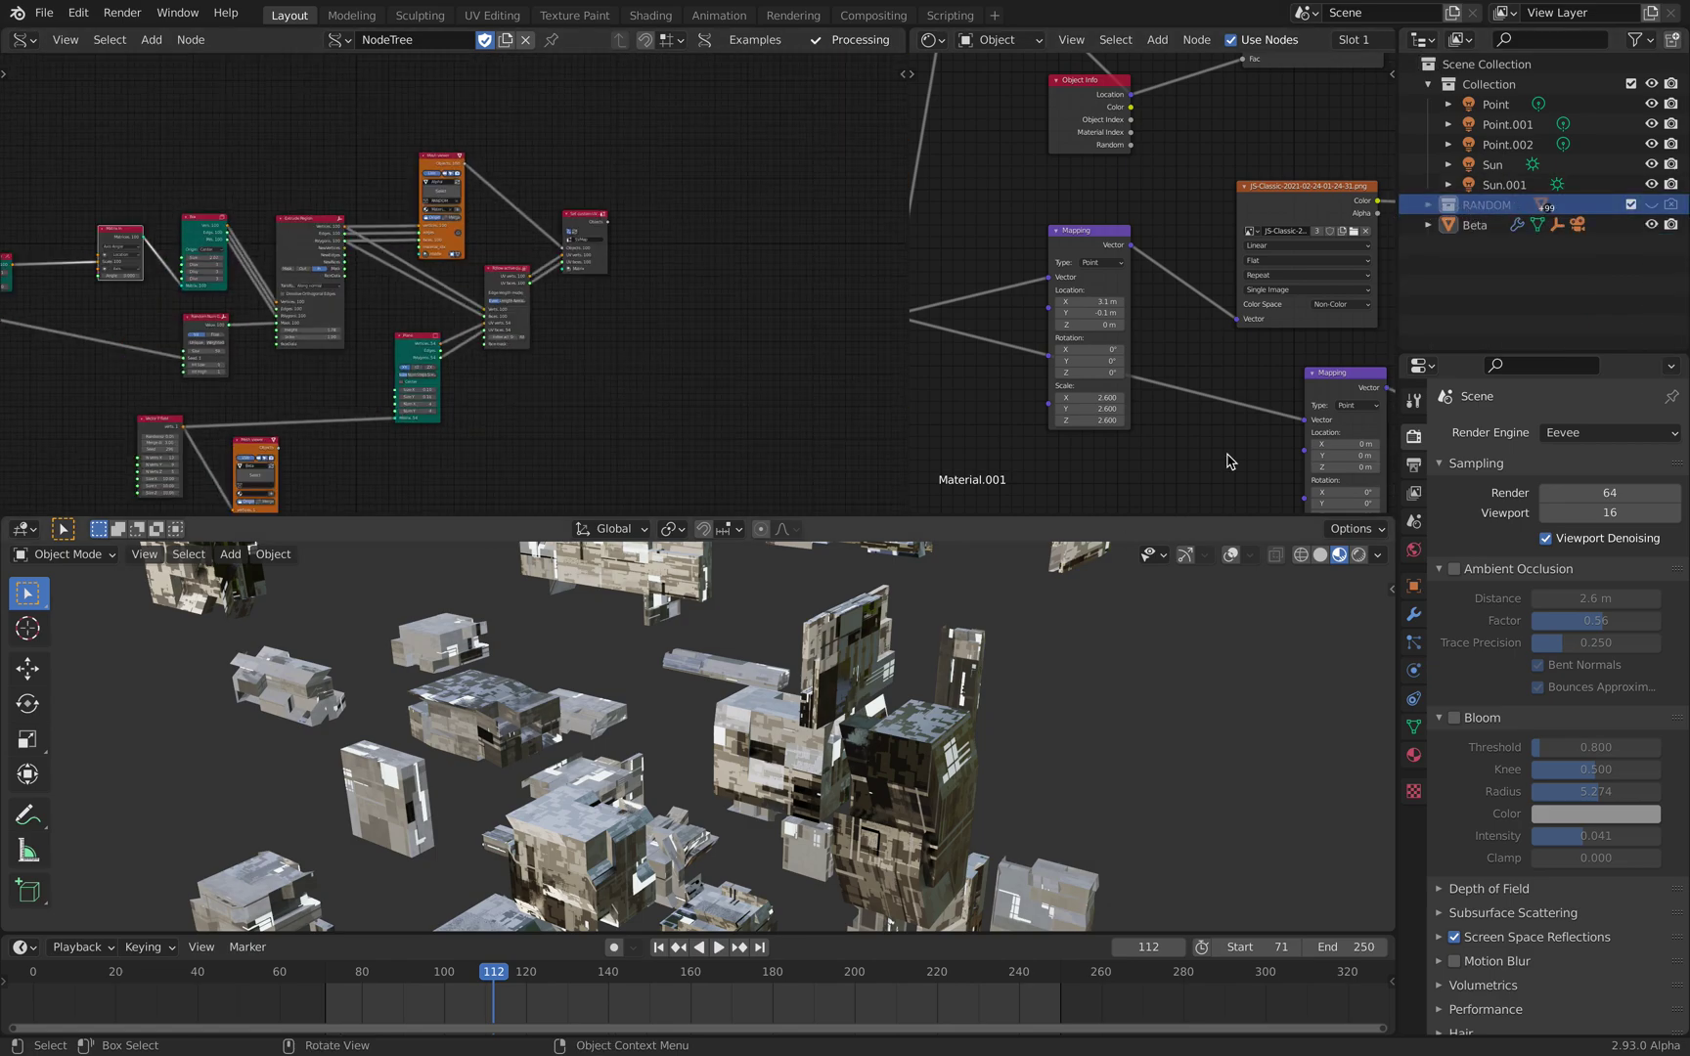
- Select the Beta object, merge the two node editors into one area, and show Beta's geometry nodes in it
{"action": "left_click", "coordinate": [1472, 226]}
{"action": "left_click_drag", "start_coordinate": [912, 30], "coordinate": [547, 254]}
{"action": "left_click", "coordinate": [24, 39]}
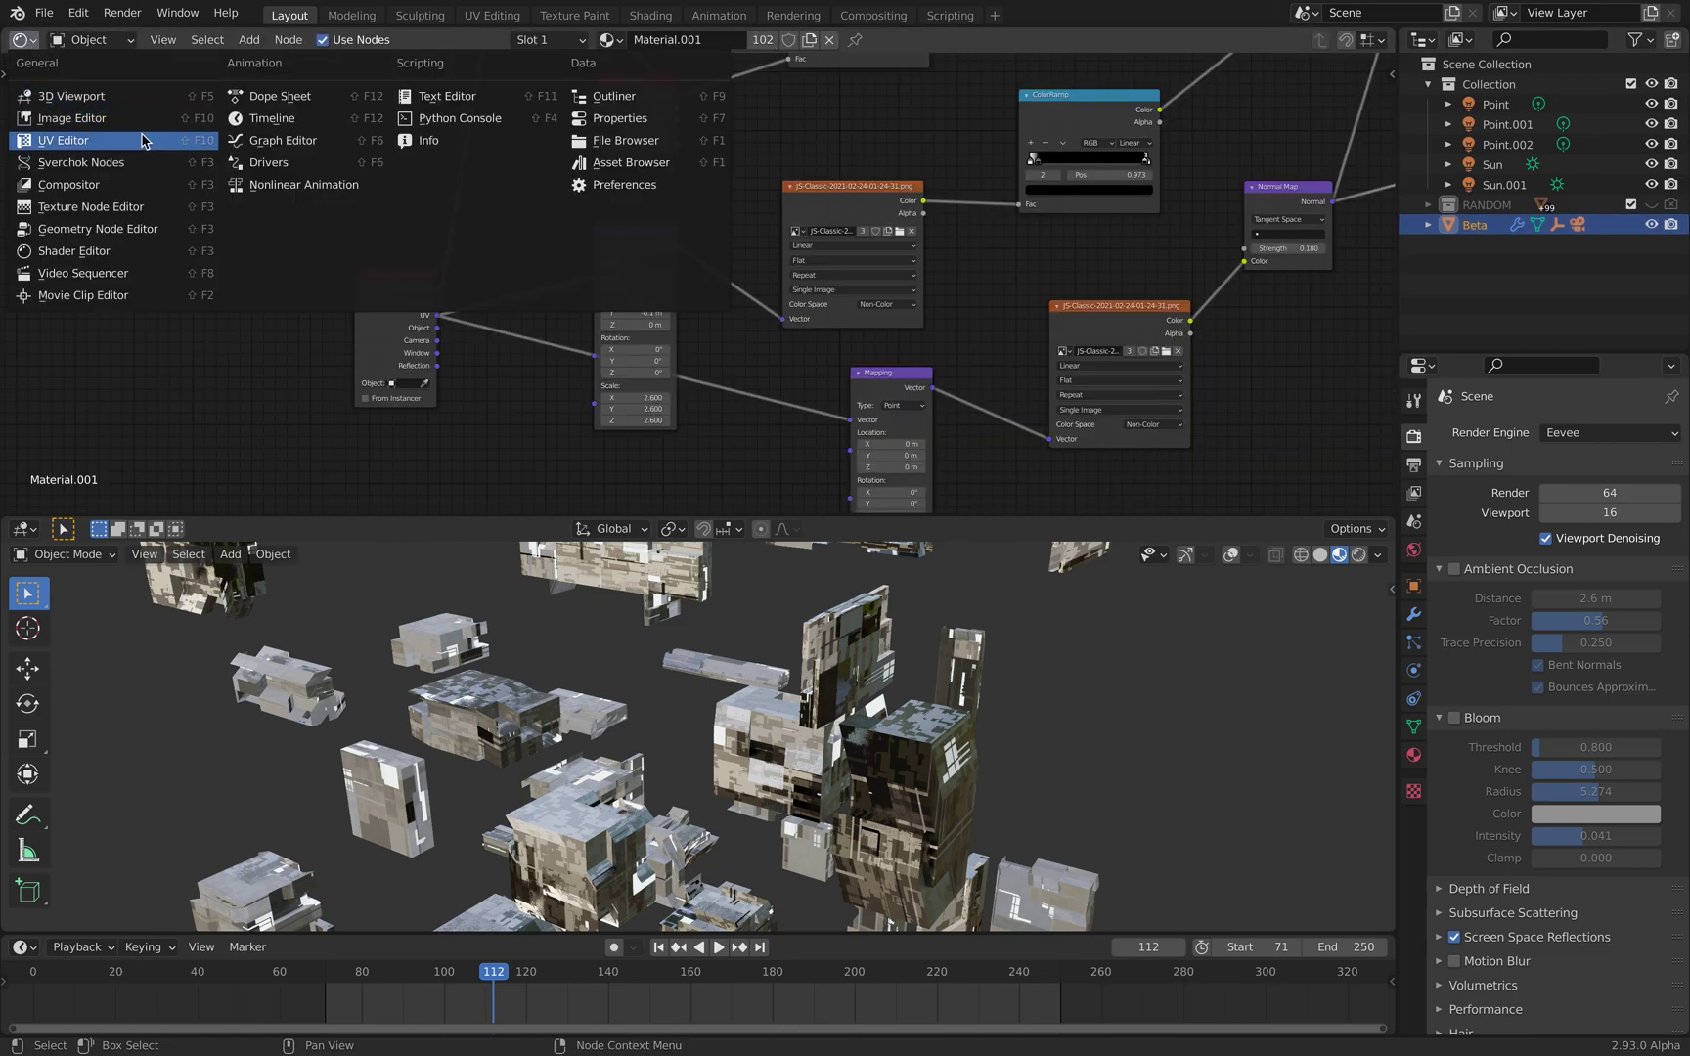
{"action": "left_click", "coordinate": [156, 228]}
{"action": "key", "text": "Home"}
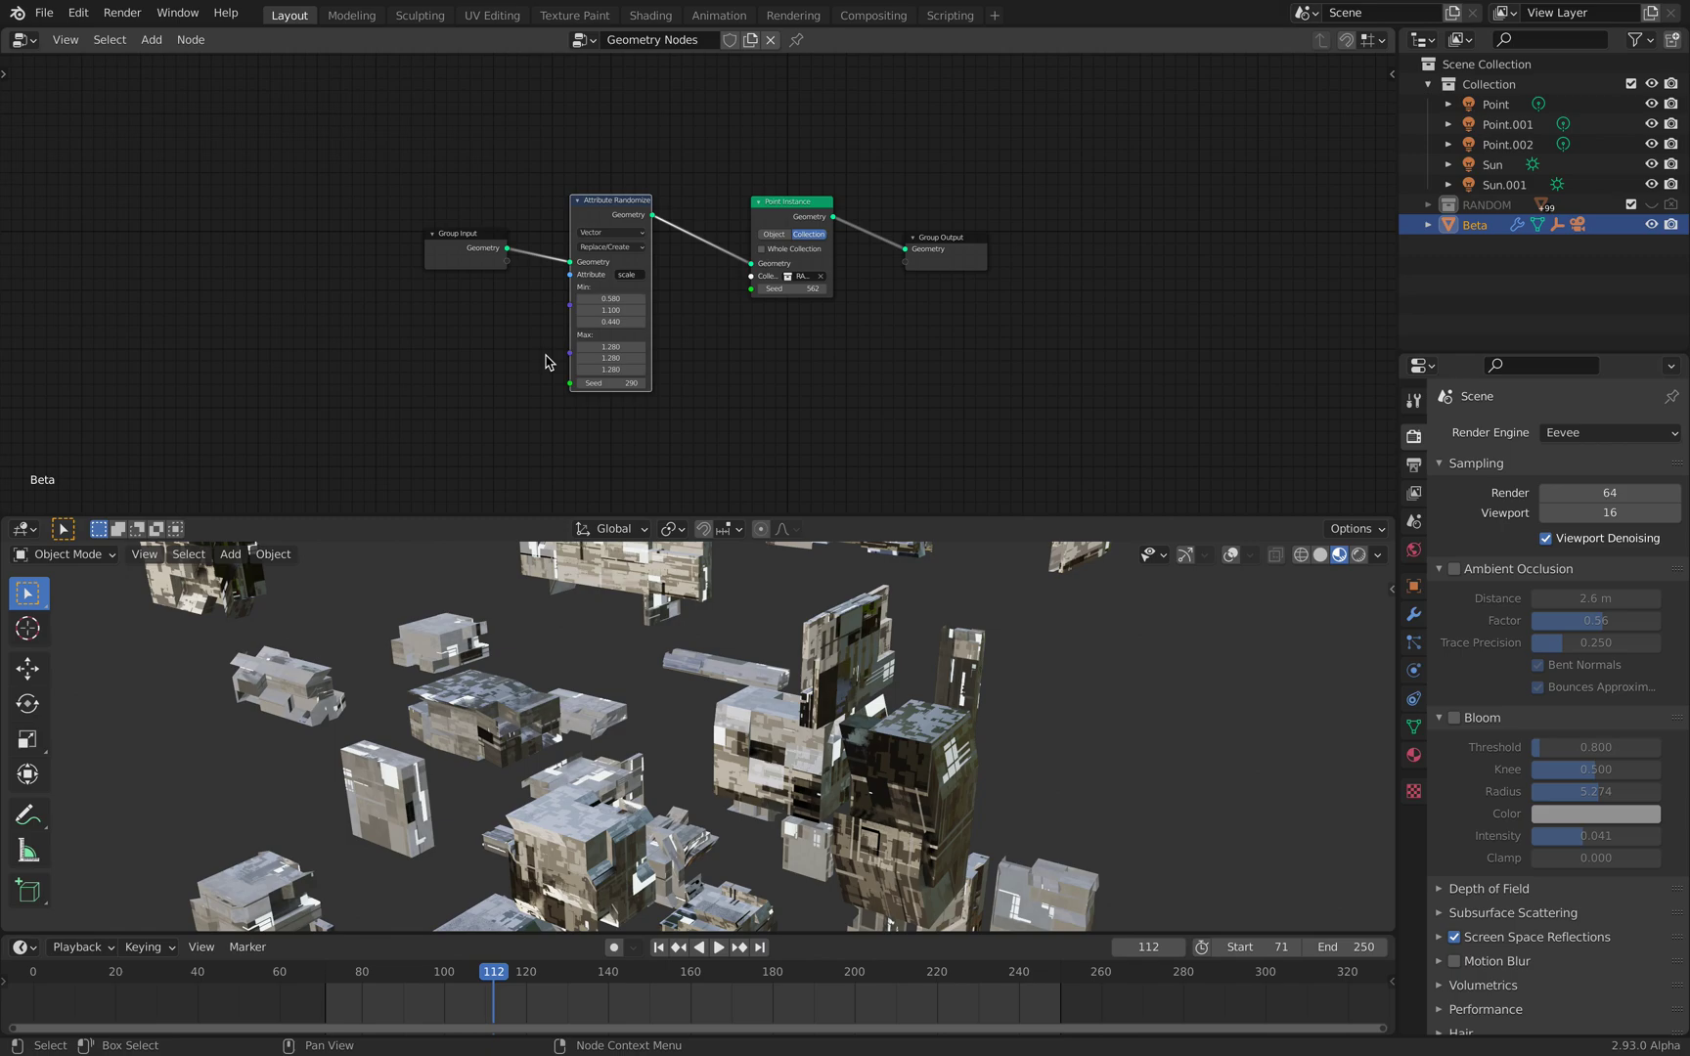
- Arrange the Group Input, Attribute Randomize, Point Instance and Group Output nodes more compactly
{"action": "scroll", "coordinate": [545, 361], "scroll_direction": "up", "scroll_amount": 7}
{"action": "left_click_drag", "start_coordinate": [332, 204], "coordinate": [360, 178]}
{"action": "left_click_drag", "start_coordinate": [569, 130], "coordinate": [562, 78]}
{"action": "left_click_drag", "start_coordinate": [827, 148], "coordinate": [716, 136]}
{"action": "left_click_drag", "start_coordinate": [1101, 206], "coordinate": [964, 185]}
- Vary the Attribute Randomize seed and leave it at 530 to rescale the instanced parts
{"action": "left_click_drag", "start_coordinate": [527, 407], "coordinate": [797, 407]}
{"action": "scroll", "coordinate": [759, 748], "scroll_direction": "down", "scroll_amount": 5}
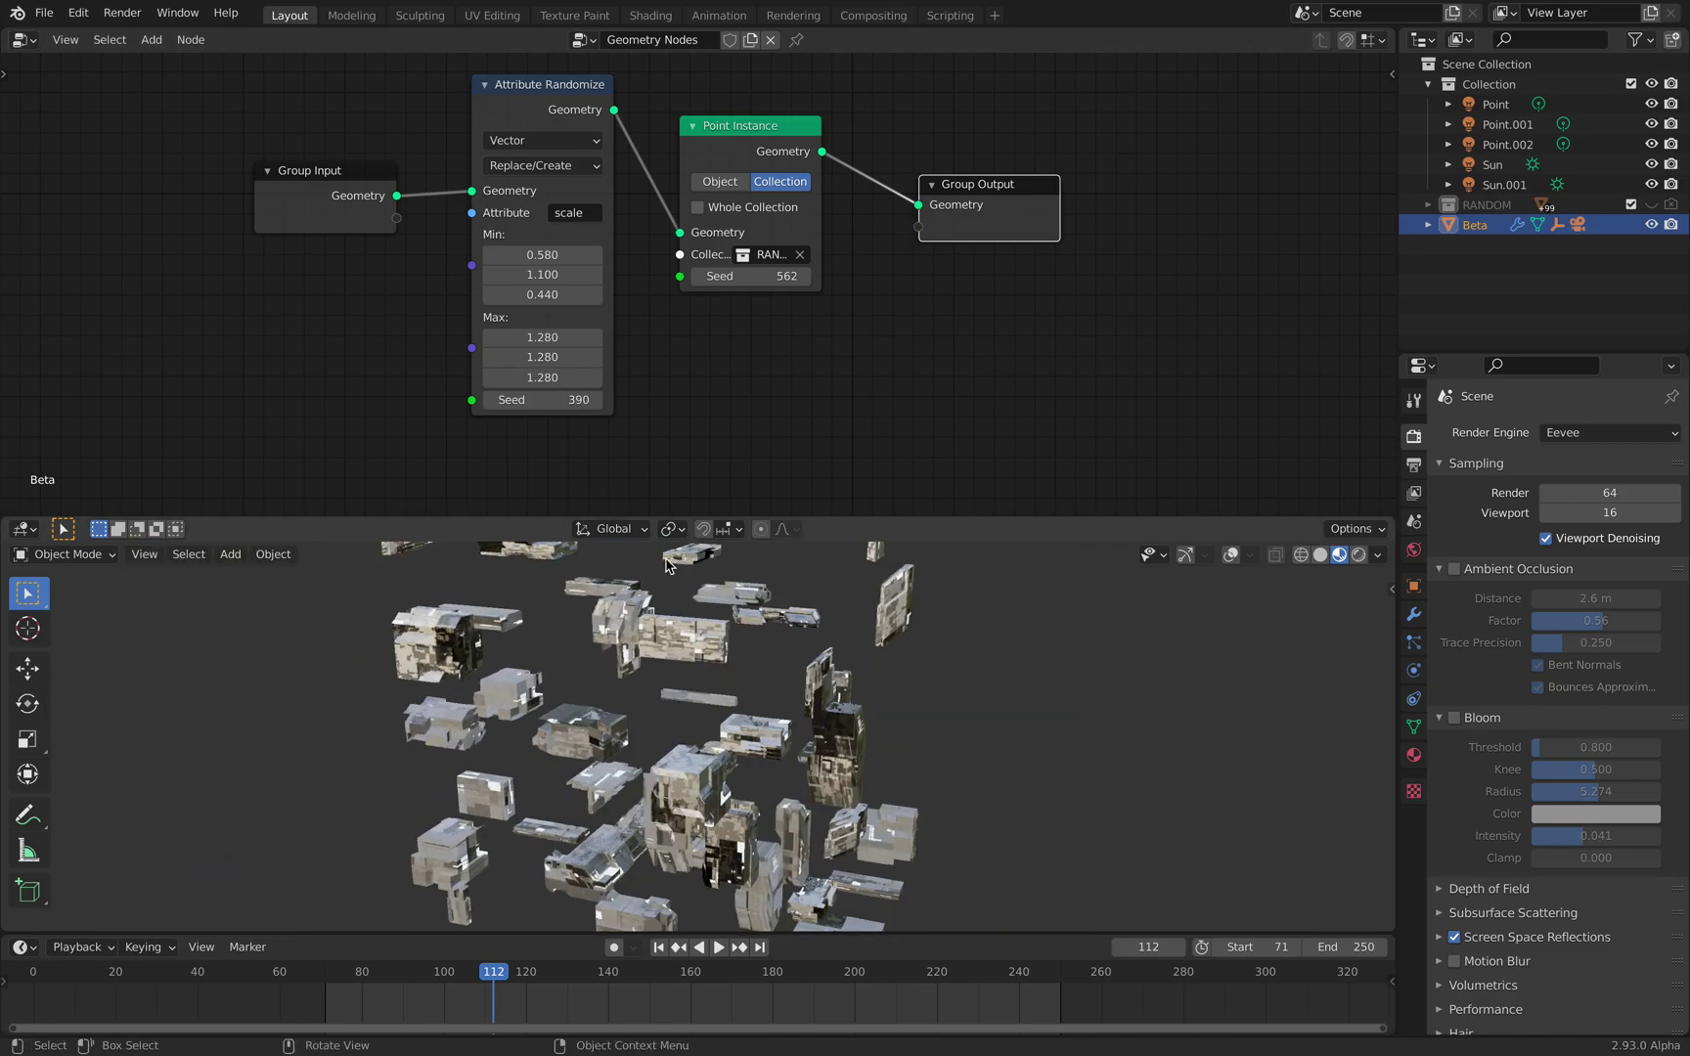
{"action": "left_click_drag", "start_coordinate": [548, 400], "coordinate": [762, 400]}
{"action": "middle_click_drag", "start_coordinate": [528, 802], "coordinate": [587, 782]}
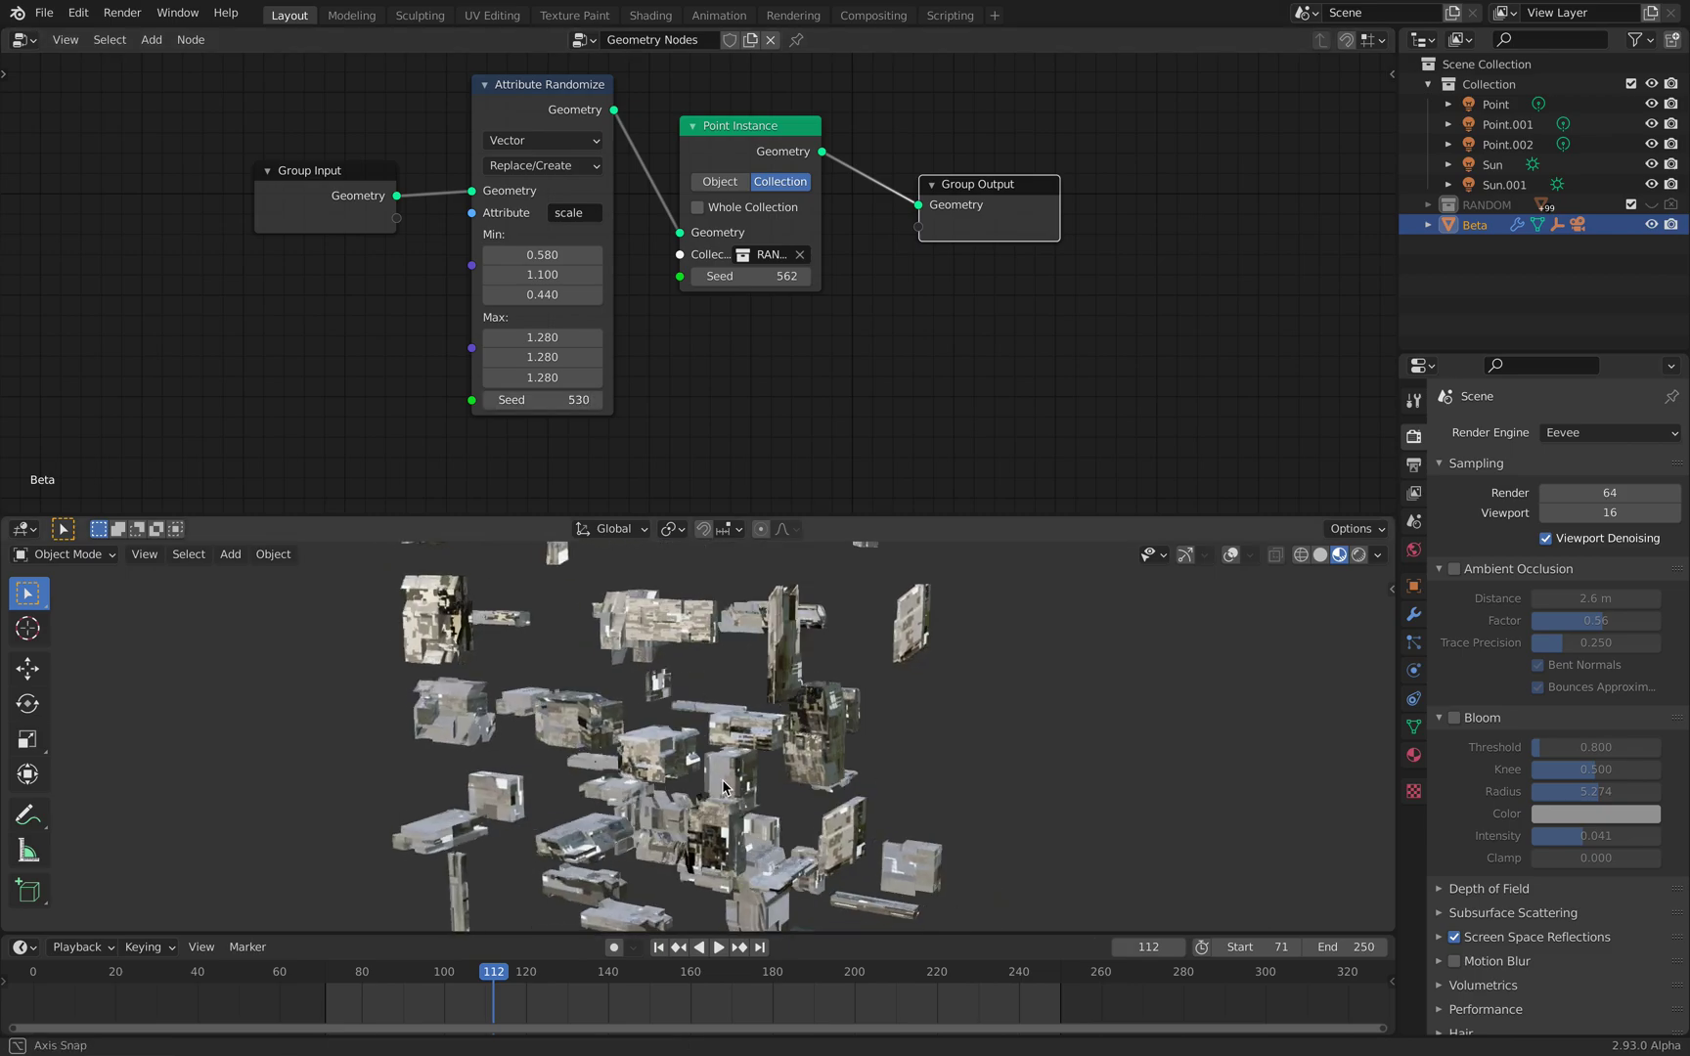
{"action": "scroll", "coordinate": [787, 333], "scroll_direction": "up", "scroll_amount": 2}
- Vary the Point Instance seed and leave it at 812 to reshuffle the instances from the RANDOM collection
{"action": "mouse_move", "coordinate": [788, 352]}
{"action": "left_mouse_down"}
{"action": "mouse_move", "coordinate": [829, 292]}
{"action": "mouse_move", "coordinate": [936, 282]}
{"action": "mouse_move", "coordinate": [817, 352]}
{"action": "left_mouse_up"}
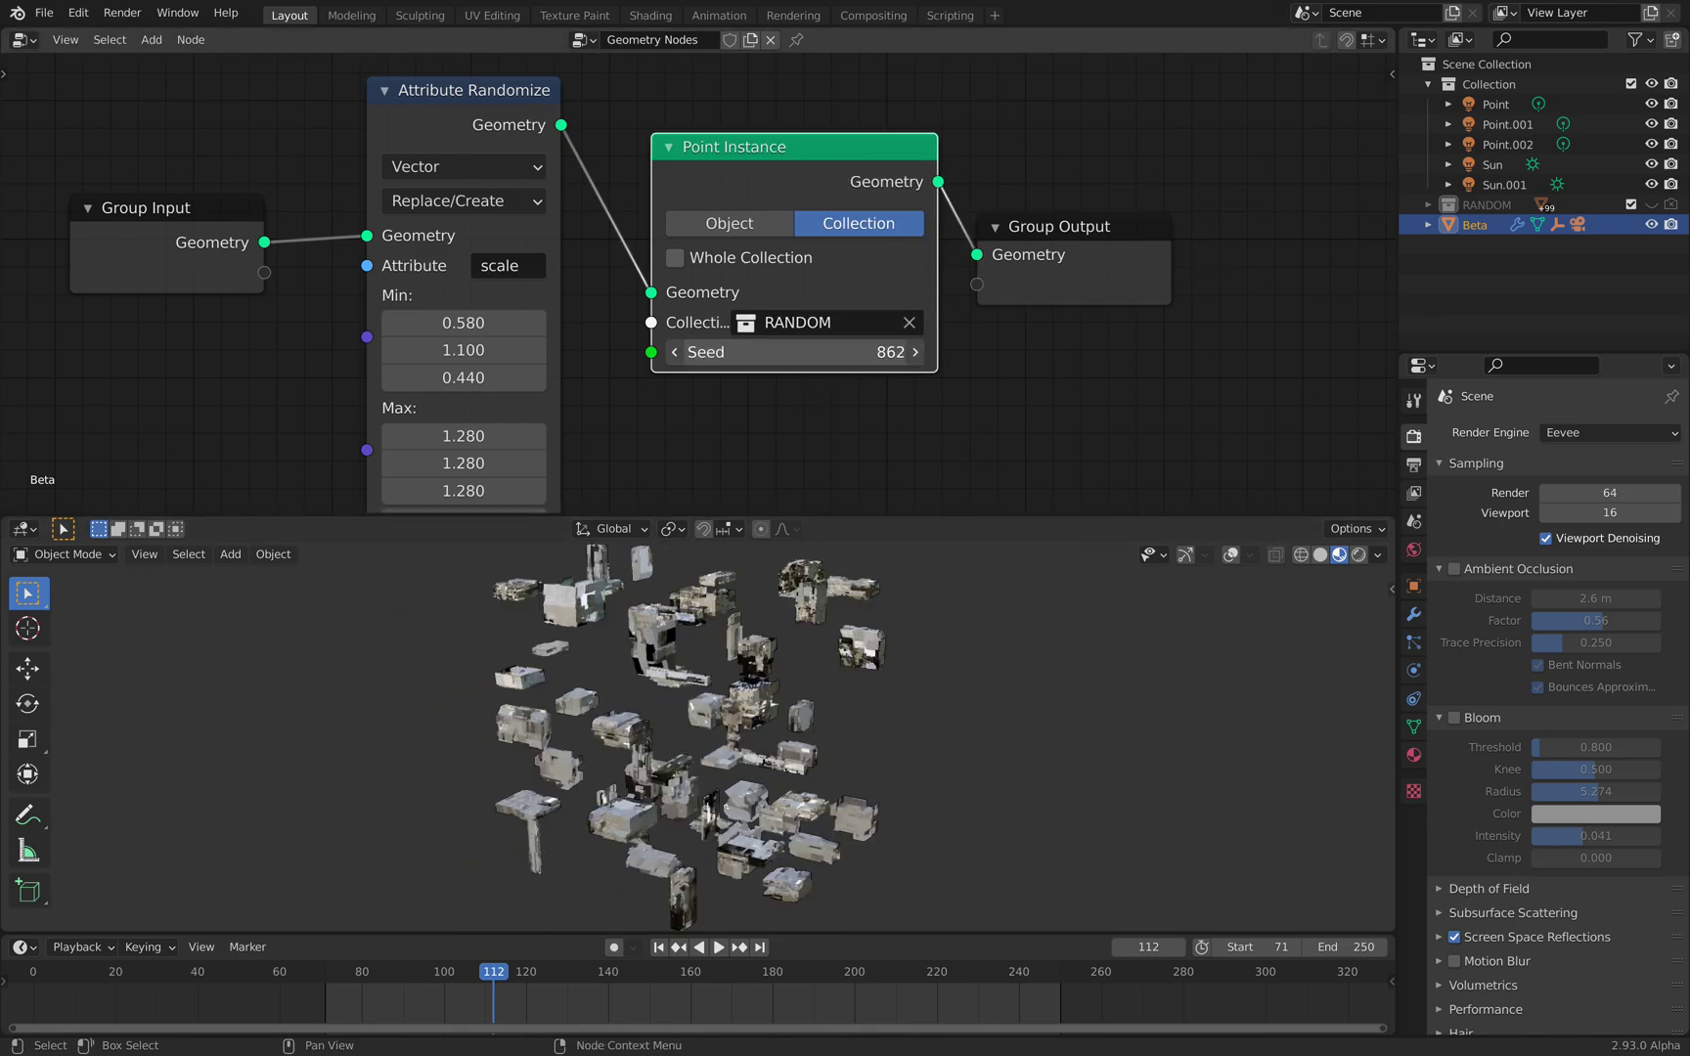
{"action": "left_click_drag", "start_coordinate": [792, 352], "coordinate": [822, 352]}
{"action": "scroll", "coordinate": [881, 733], "scroll_direction": "up", "scroll_amount": 3}
{"action": "middle_click_drag", "start_coordinate": [880, 734], "coordinate": [931, 669]}
- Preview the instances in Rendered shading, and return the 3D viewport to Solid shading
{"action": "left_click", "coordinate": [1359, 555]}
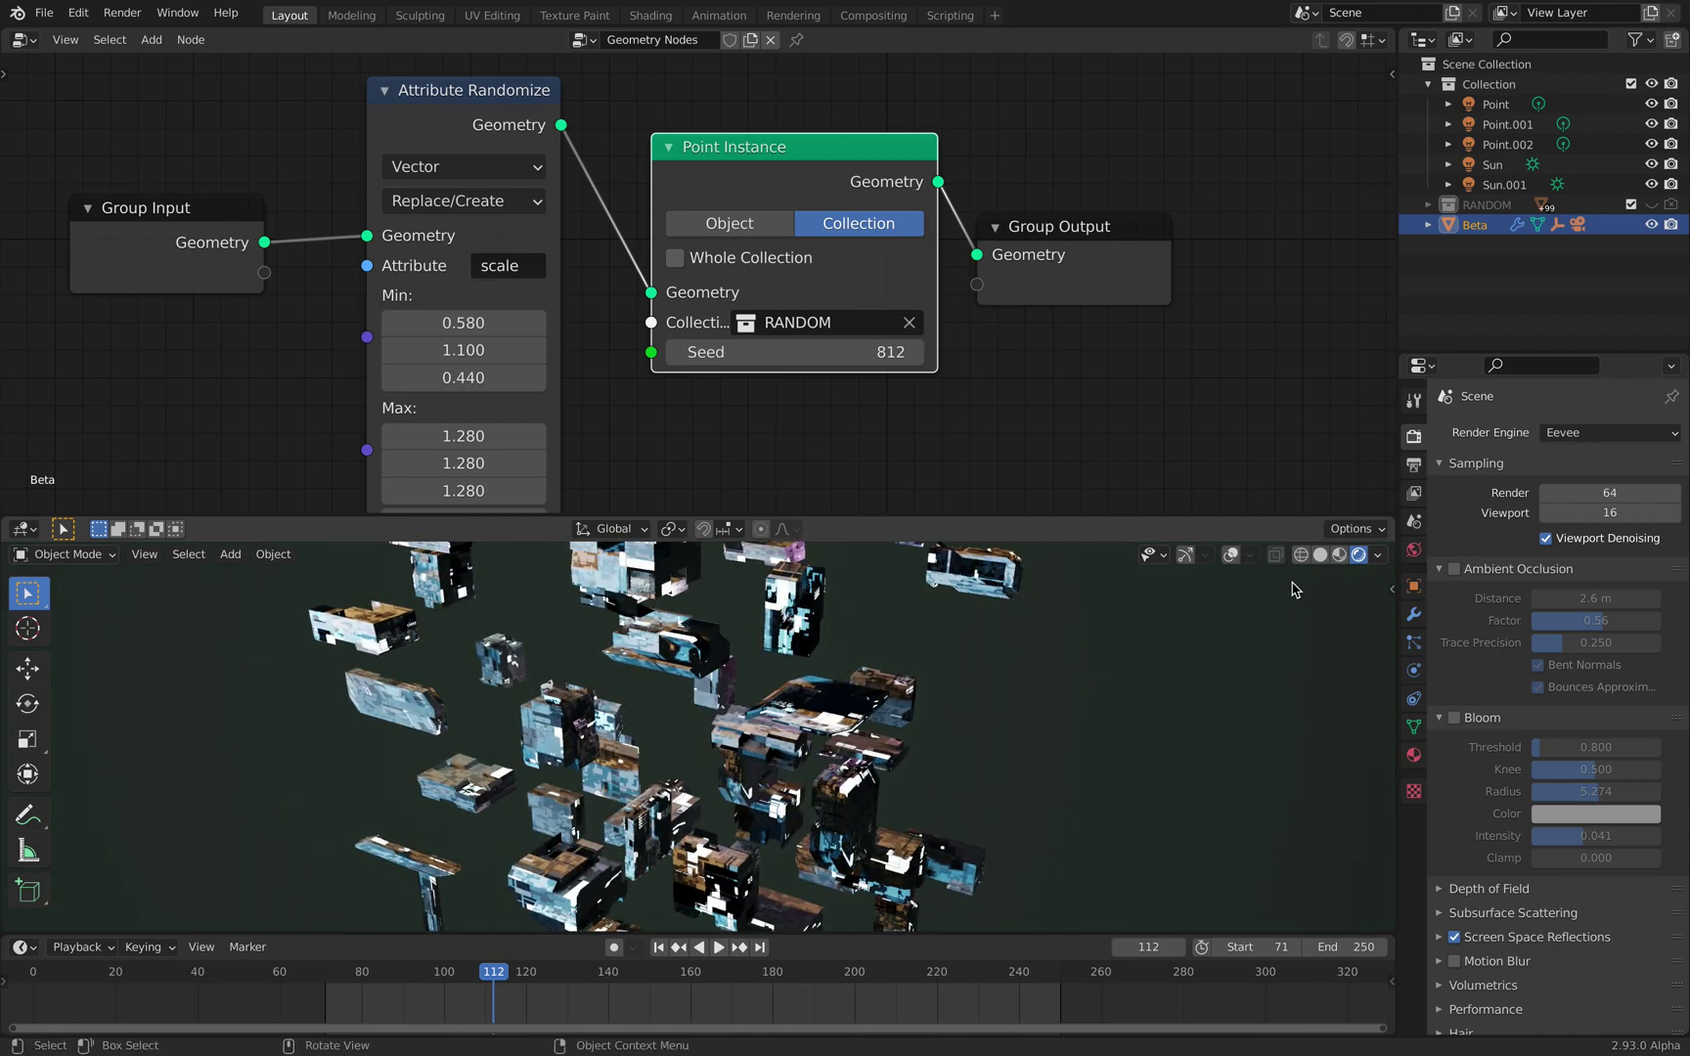
{"action": "left_click", "coordinate": [1320, 556]}
{"action": "mouse_move", "coordinate": [1017, 646]}
{"action": "middle_mouse_down"}
{"action": "mouse_move", "coordinate": [894, 642]}
{"action": "mouse_move", "coordinate": [949, 643]}
{"action": "middle_mouse_up"}
{"action": "scroll", "coordinate": [747, 422], "scroll_direction": "down", "scroll_amount": 2}
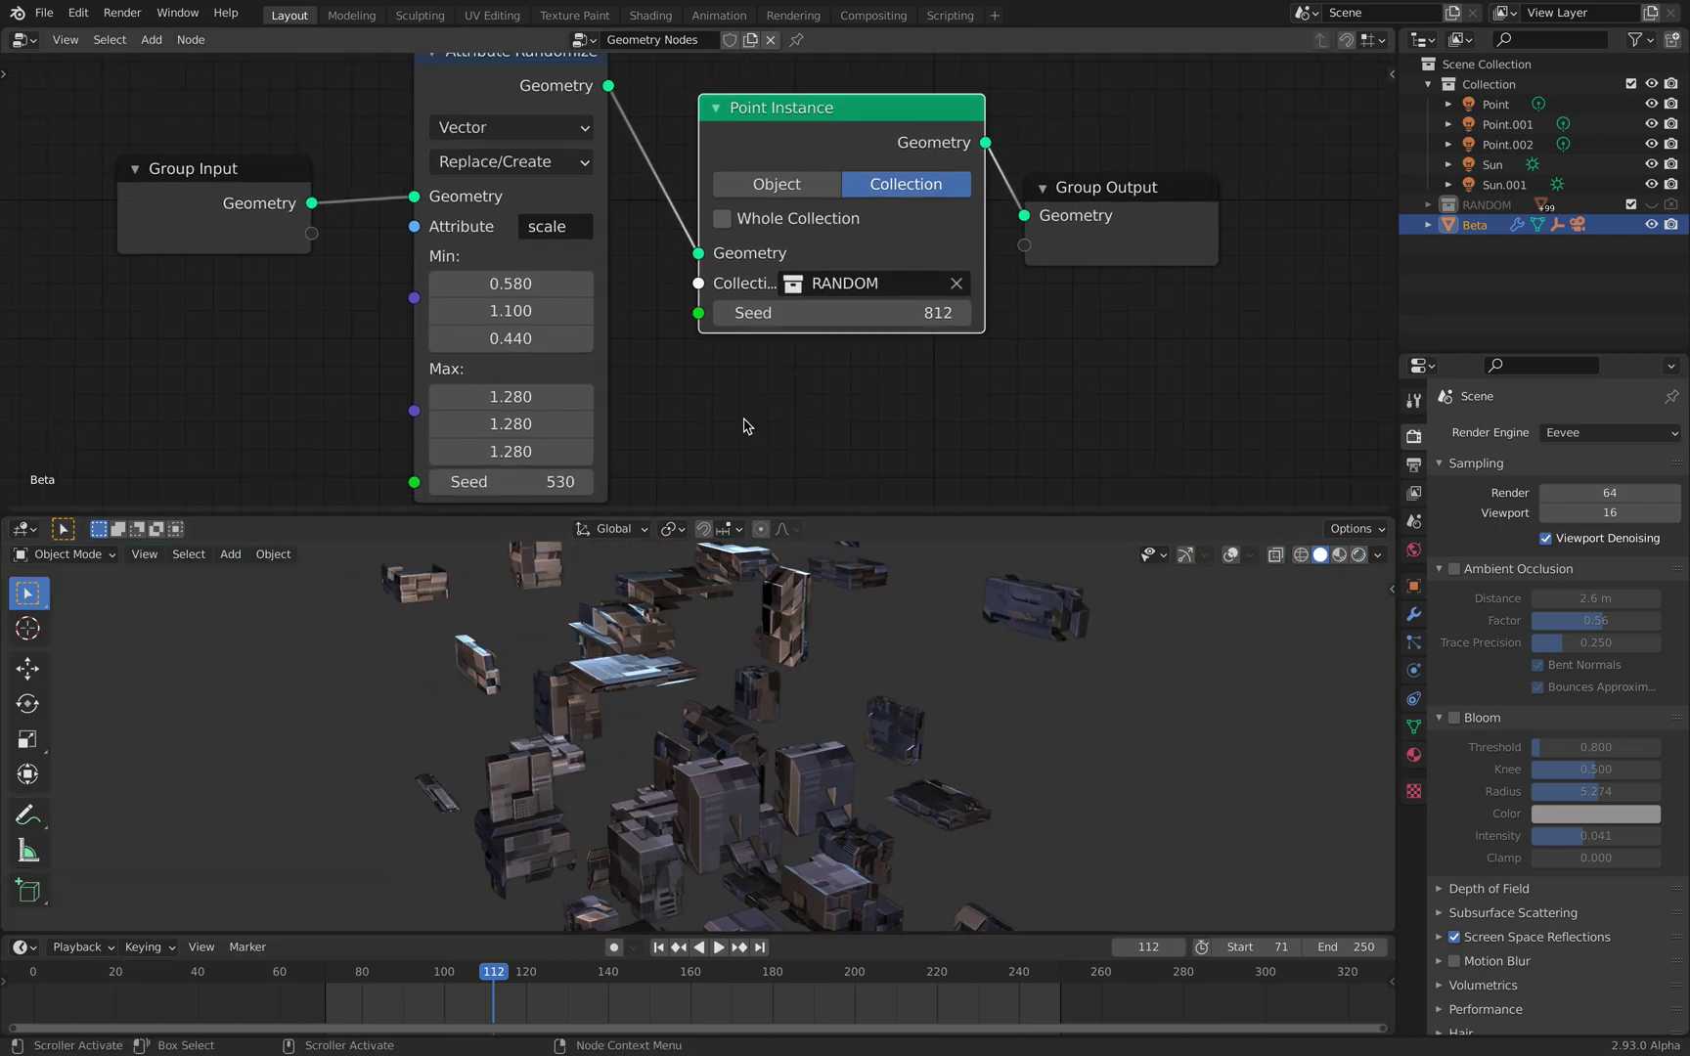
- Switch the node editor back to Sverchok Nodes and load the NodeTree node tree
{"action": "left_click", "coordinate": [25, 39]}
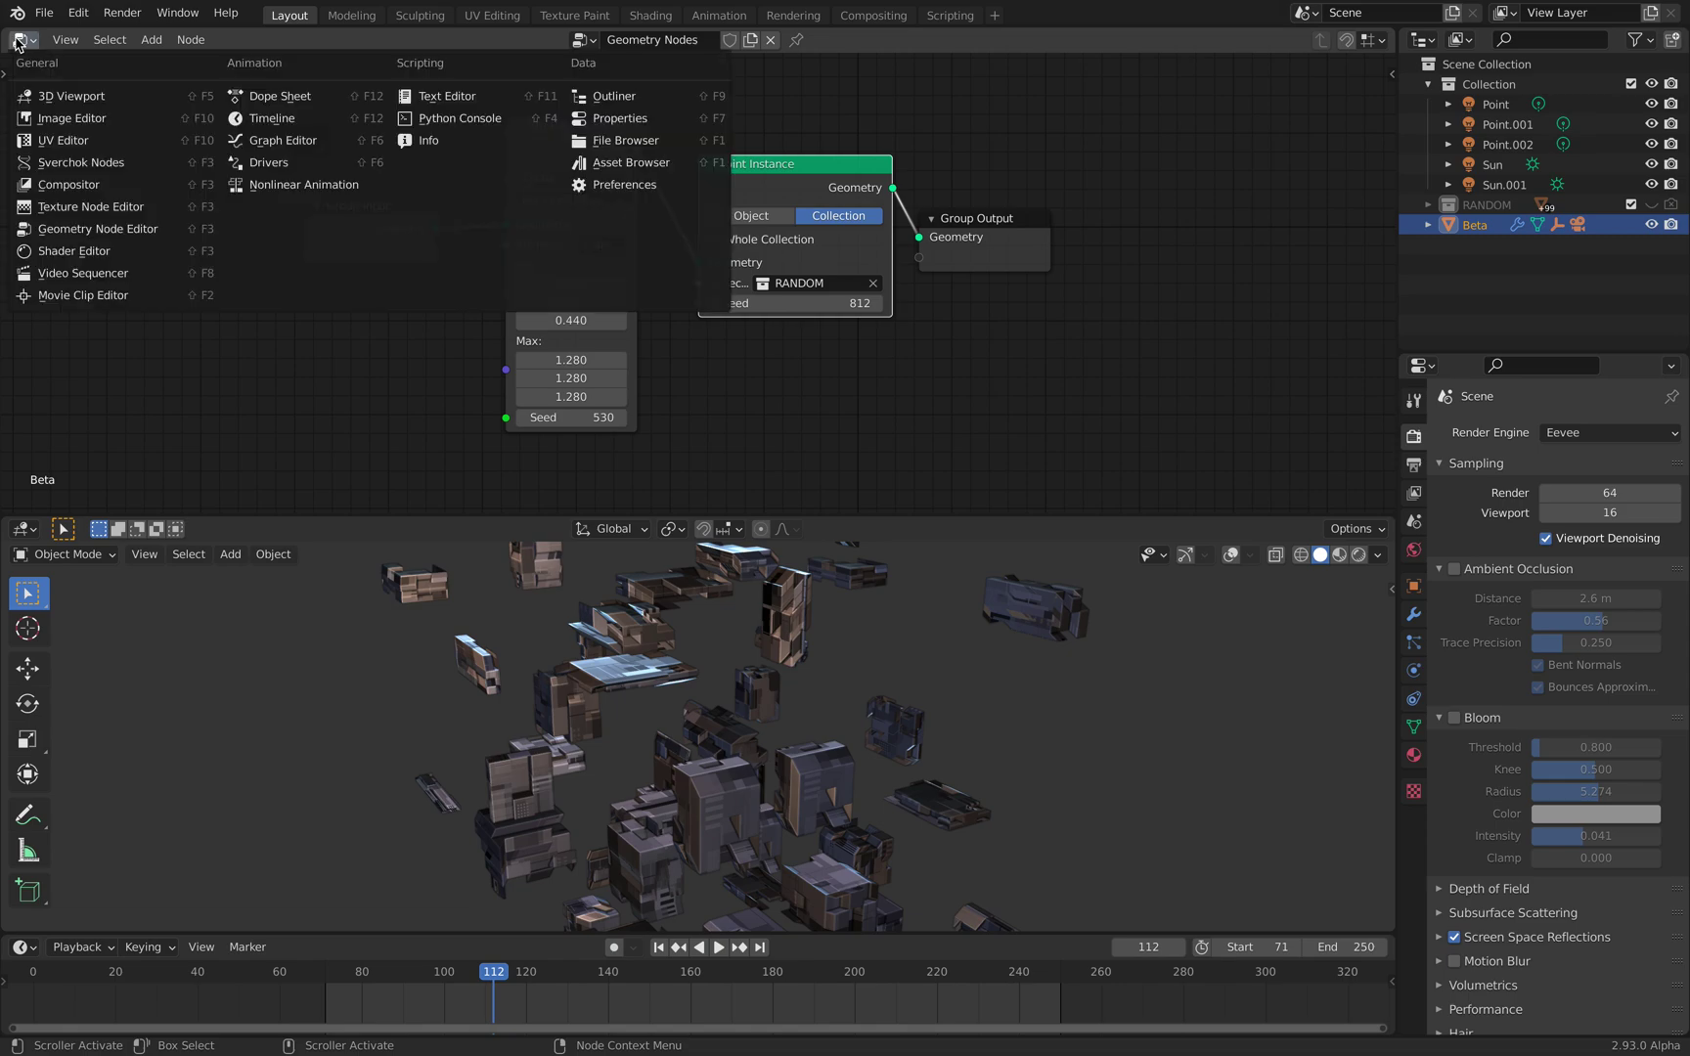
{"action": "left_click", "coordinate": [73, 165]}
{"action": "left_click", "coordinate": [612, 40]}
{"action": "left_click", "coordinate": [626, 64]}
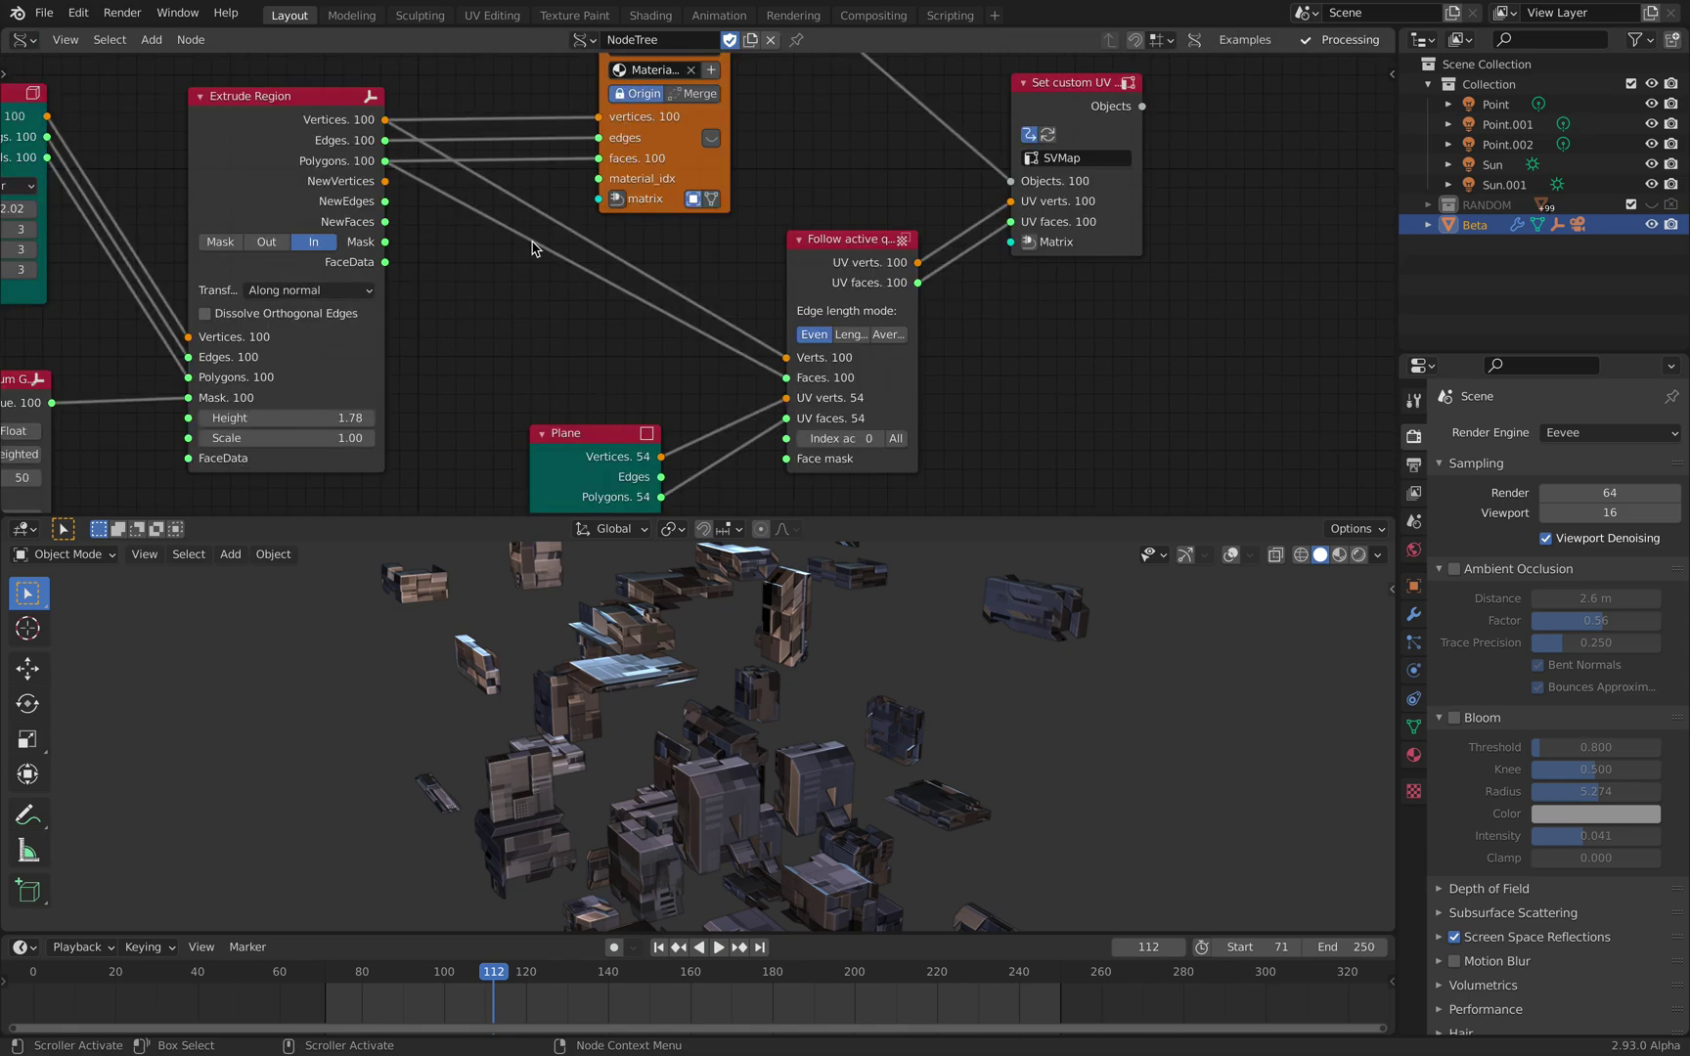
- Move the Box and Matrix In nodes farther away from the Extrude Region node
{"action": "scroll", "coordinate": [396, 166], "scroll_direction": "down", "scroll_amount": 4}
{"action": "middle_click_drag", "start_coordinate": [329, 187], "coordinate": [557, 196]}
{"action": "left_click_drag", "start_coordinate": [390, 187], "coordinate": [365, 158]}
{"action": "middle_click_drag", "start_coordinate": [365, 157], "coordinate": [558, 187]}
{"action": "left_click_drag", "start_coordinate": [356, 199], "coordinate": [258, 178]}
{"action": "left_click", "coordinate": [550, 163]}
{"action": "left_click_drag", "start_coordinate": [550, 169], "coordinate": [526, 153]}
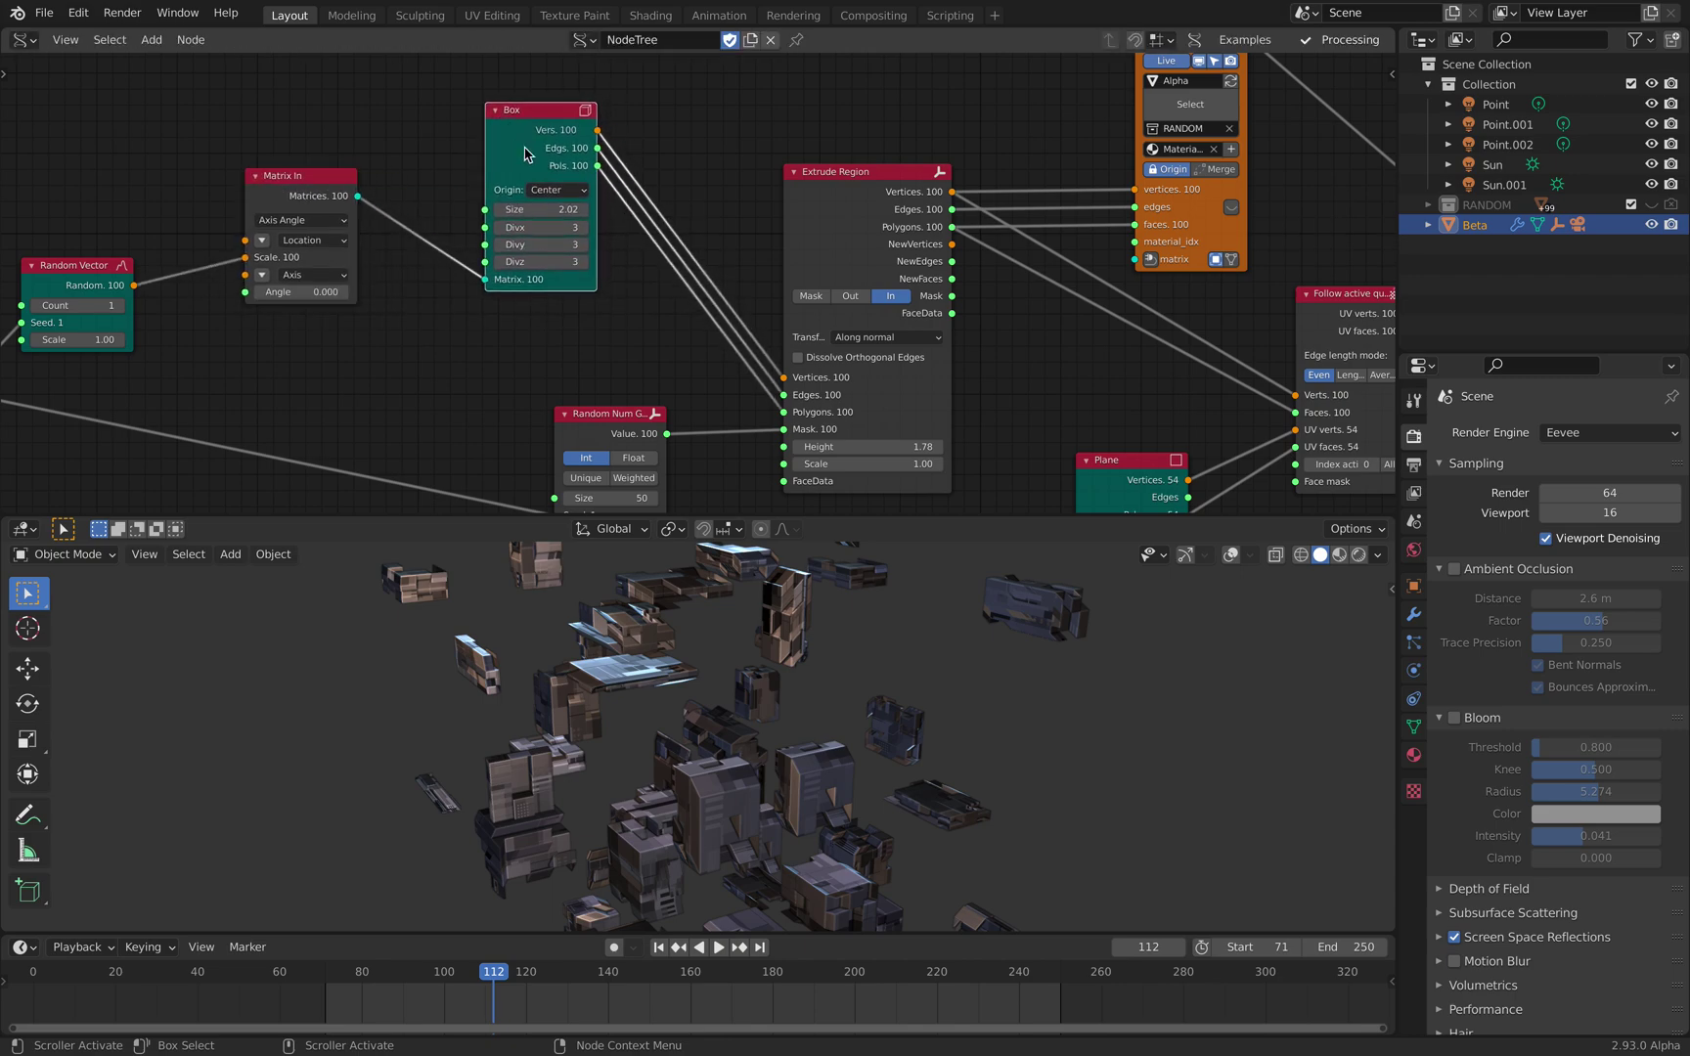
- Reposition the Box node lower and the Extrude Region node higher, leaving a gap between them
{"action": "middle_click_drag", "start_coordinate": [817, 675], "coordinate": [865, 675]}
{"action": "middle_click_drag", "start_coordinate": [545, 185], "coordinate": [536, 273]}
{"action": "left_click_drag", "start_coordinate": [529, 228], "coordinate": [480, 185]}
{"action": "middle_click_drag", "start_coordinate": [576, 193], "coordinate": [533, 186]}
{"action": "left_click_drag", "start_coordinate": [507, 152], "coordinate": [496, 234]}
{"action": "scroll", "coordinate": [831, 250], "scroll_direction": "up", "scroll_amount": 2}
{"action": "left_click_drag", "start_coordinate": [820, 273], "coordinate": [877, 160]}
- Add a Merge by Distance node and place it above the gap between Box and Extrude Region
{"action": "key", "text": "shift+a"}
{"action": "left_click", "coordinate": [584, 185]}
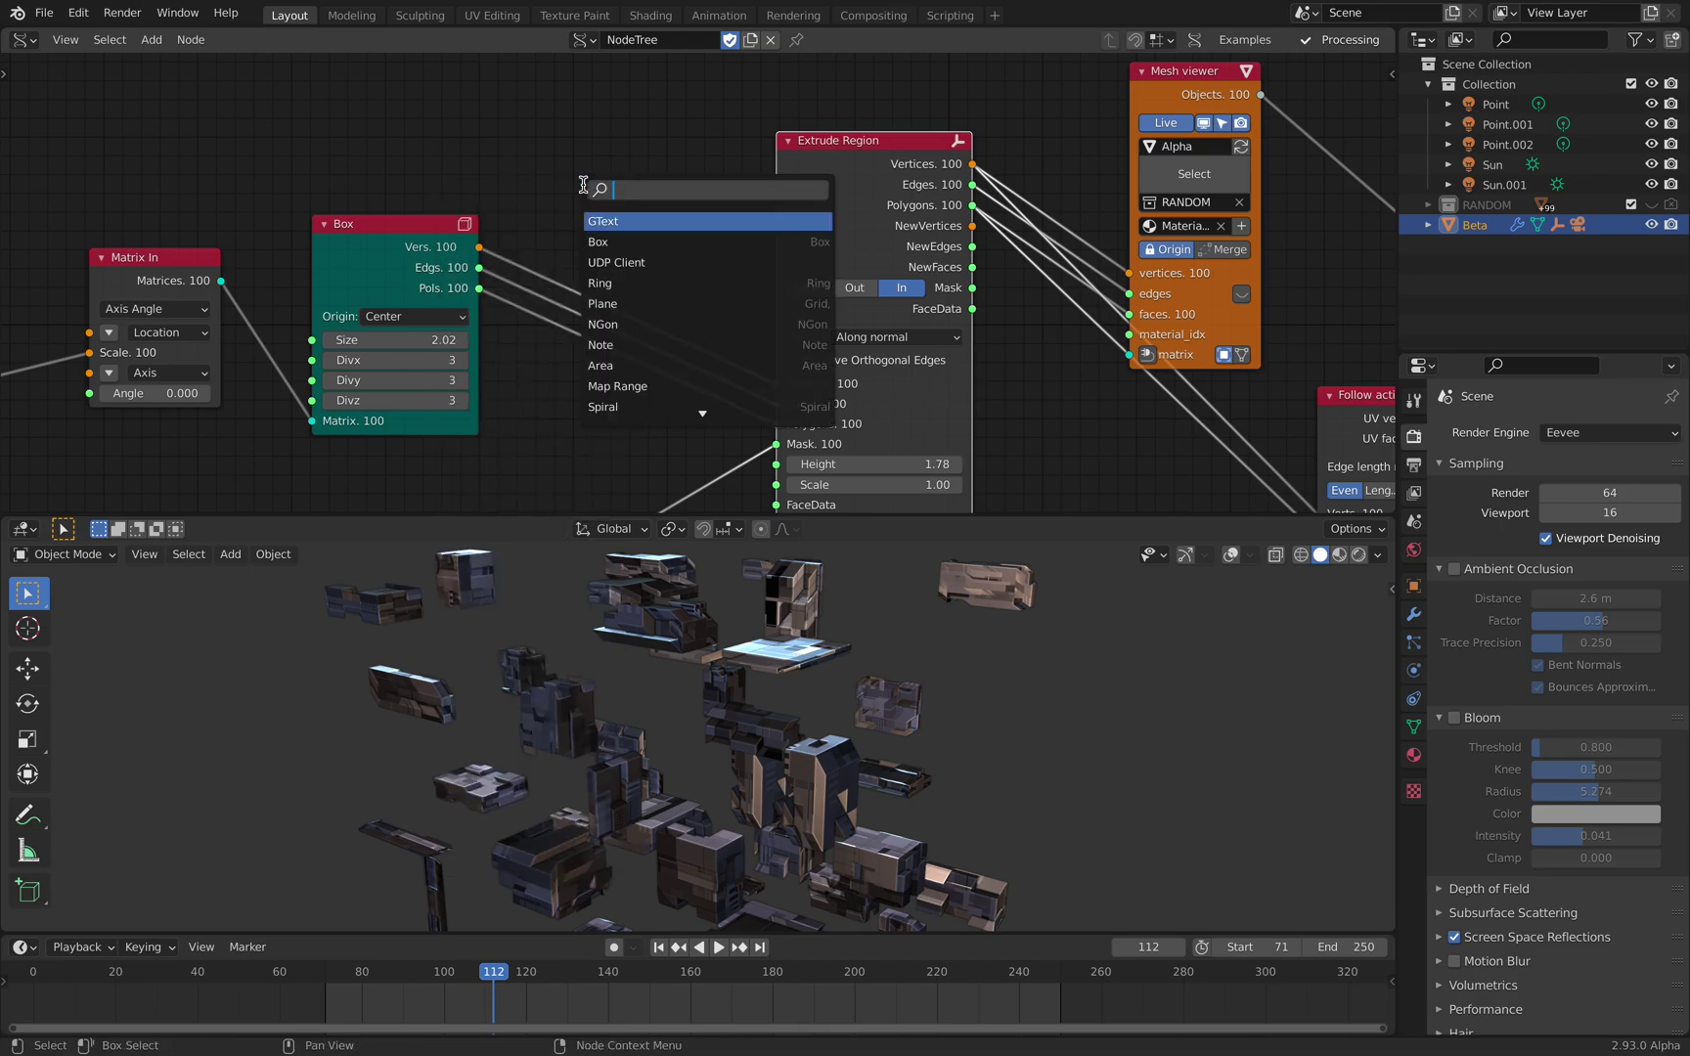
{"action": "type", "text": "remove"}
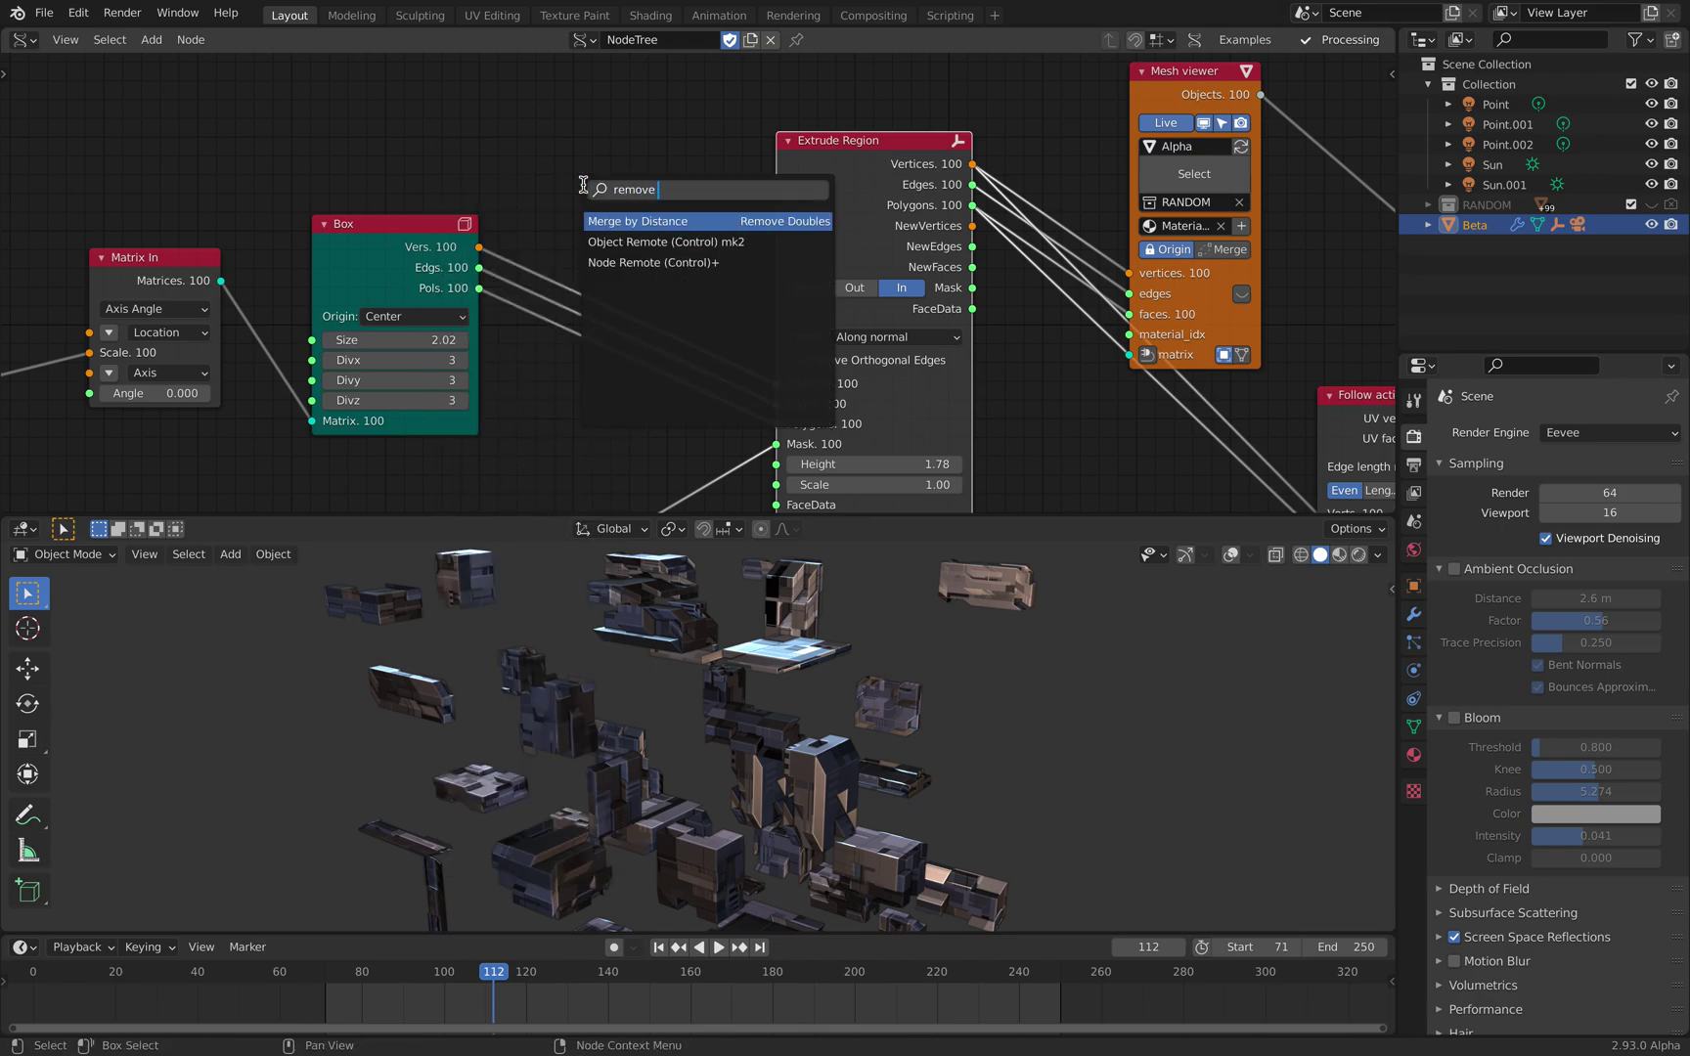
{"action": "key", "text": "Return"}
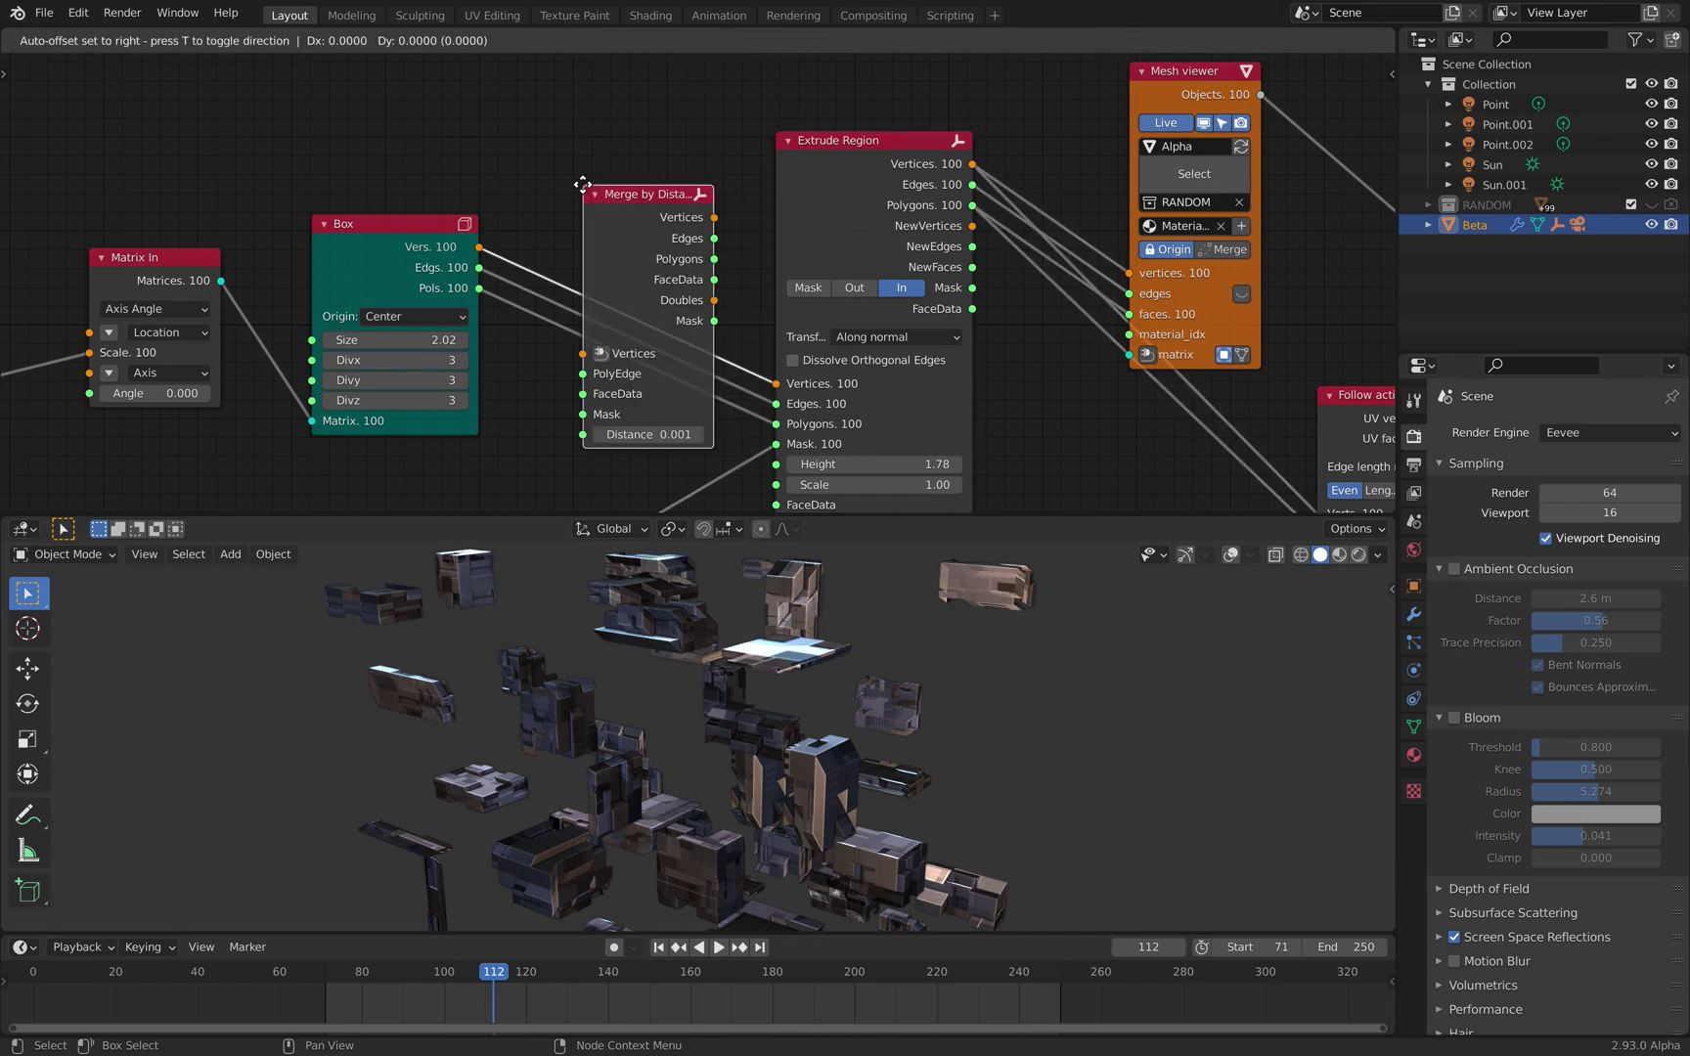
{"action": "left_click", "coordinate": [556, 351]}
{"action": "middle_click_drag", "start_coordinate": [516, 353], "coordinate": [470, 468]}
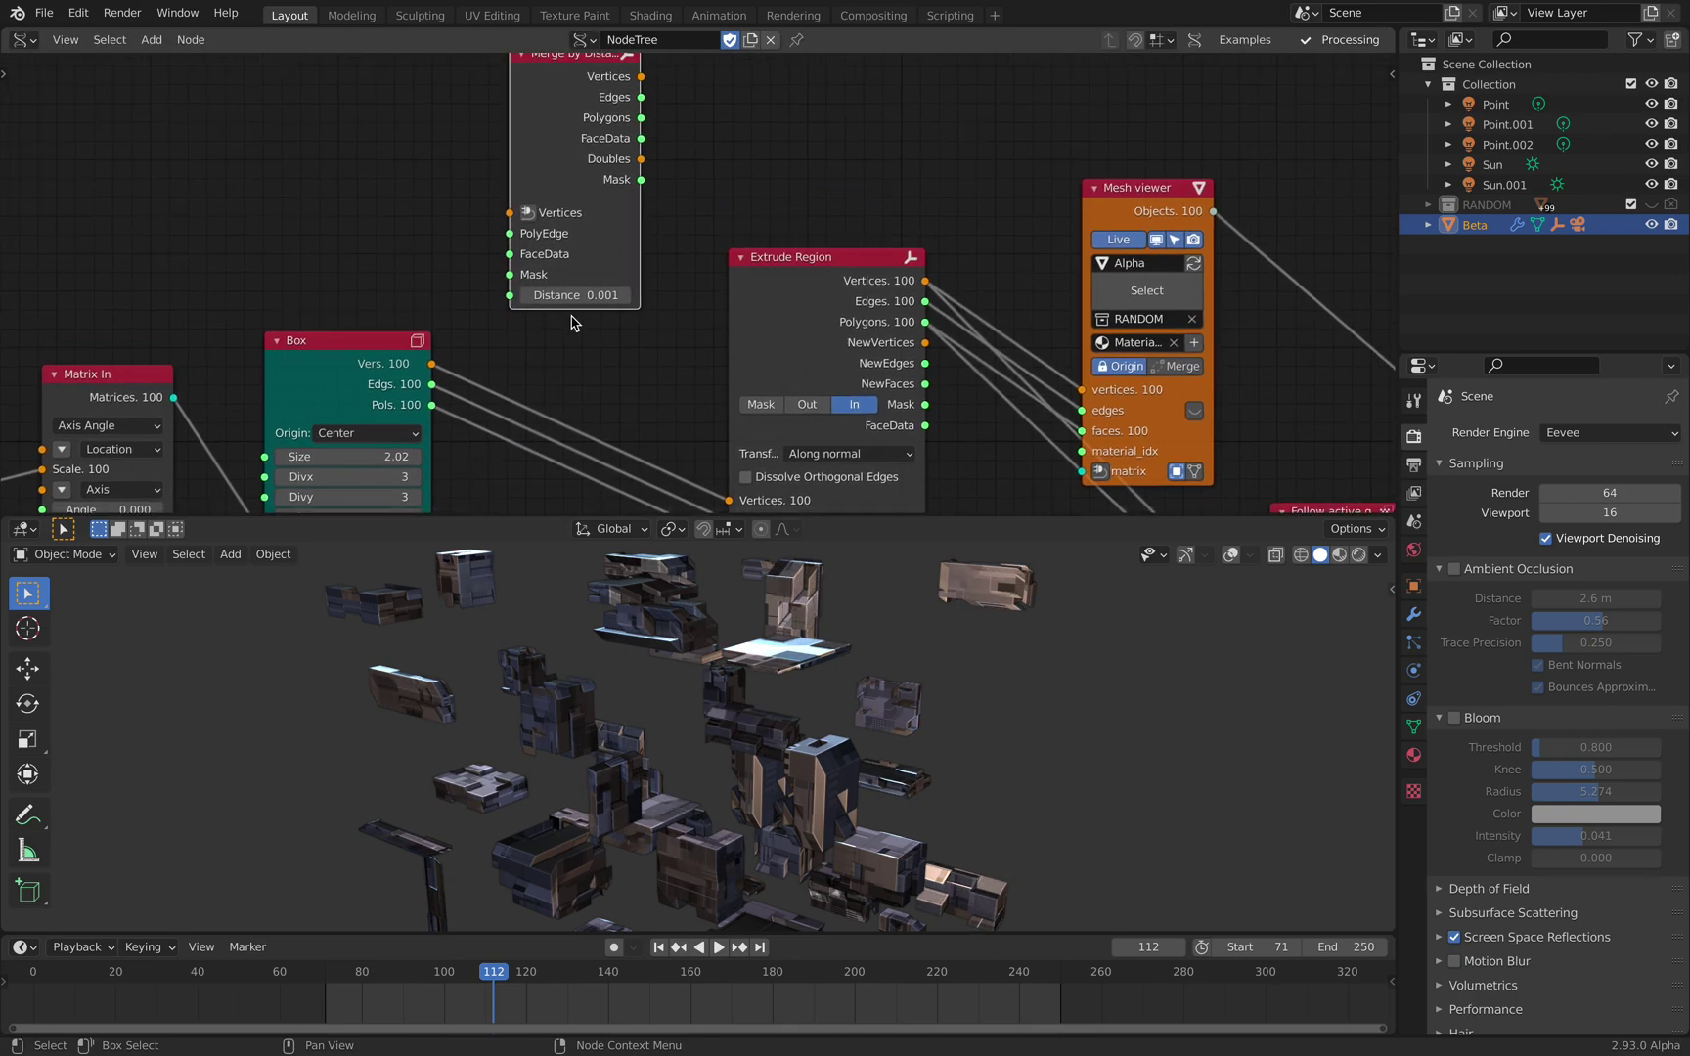
- Connect the Box node's vertices and polygons to Merge by Distance and set the merge distance to 0.200
{"action": "left_click", "coordinate": [370, 363]}
{"action": "left_click", "coordinate": [545, 168], "text": "shift"}
{"action": "key", "text": "f"}
{"action": "left_click_drag", "start_coordinate": [551, 142], "coordinate": [545, 211]}
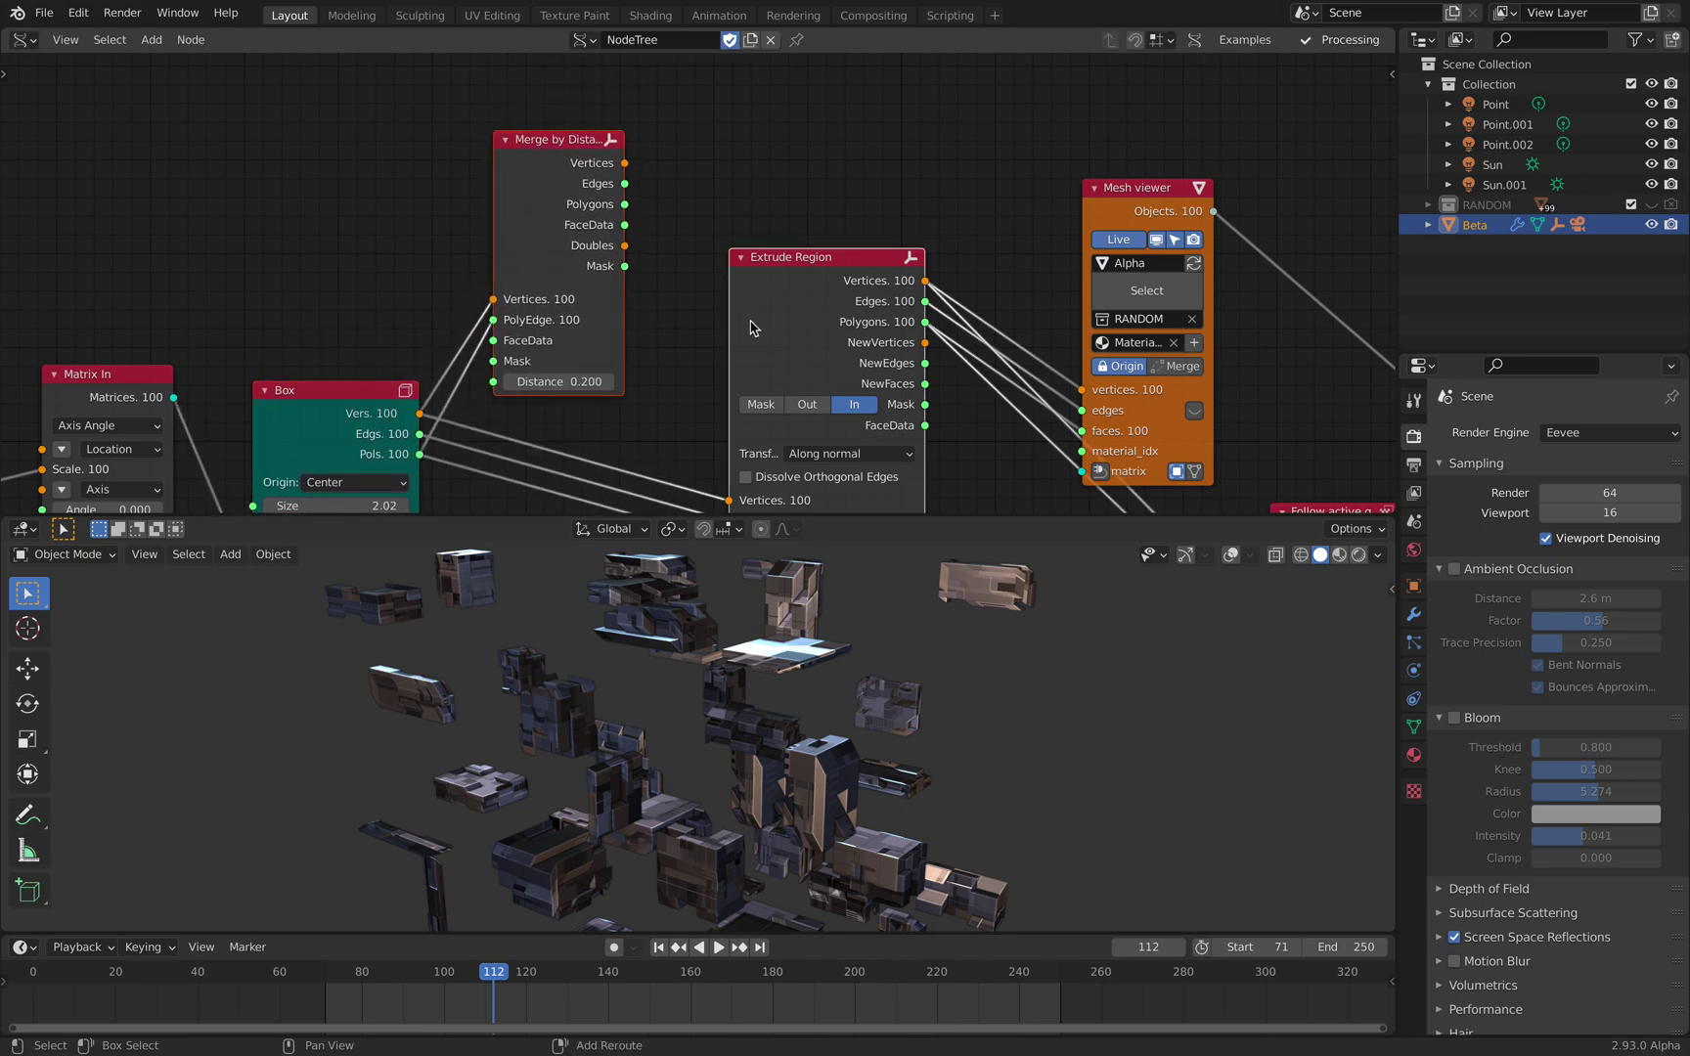
{"action": "scroll", "coordinate": [586, 196], "scroll_direction": "down", "scroll_amount": 2}
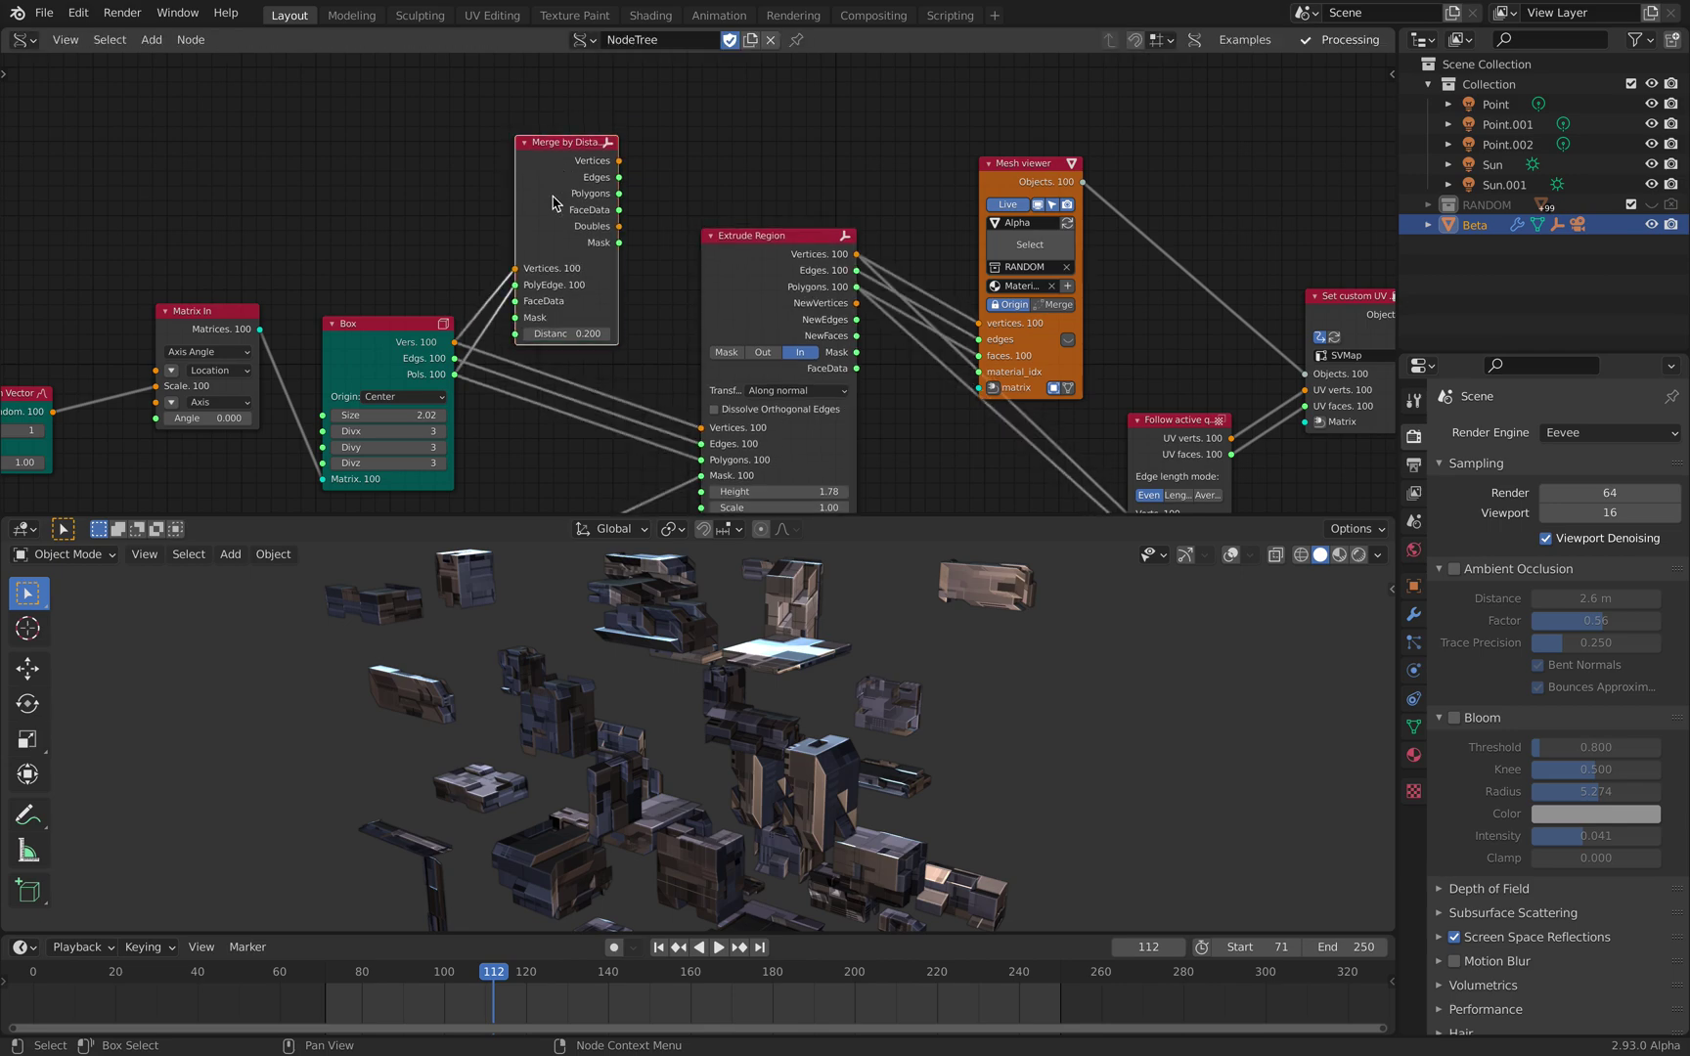
- Link the Merge by Distance outputs into Extrude Region and adjust the merge distance to 0.254
{"action": "left_click", "coordinate": [763, 278]}
{"action": "key", "text": "f"}
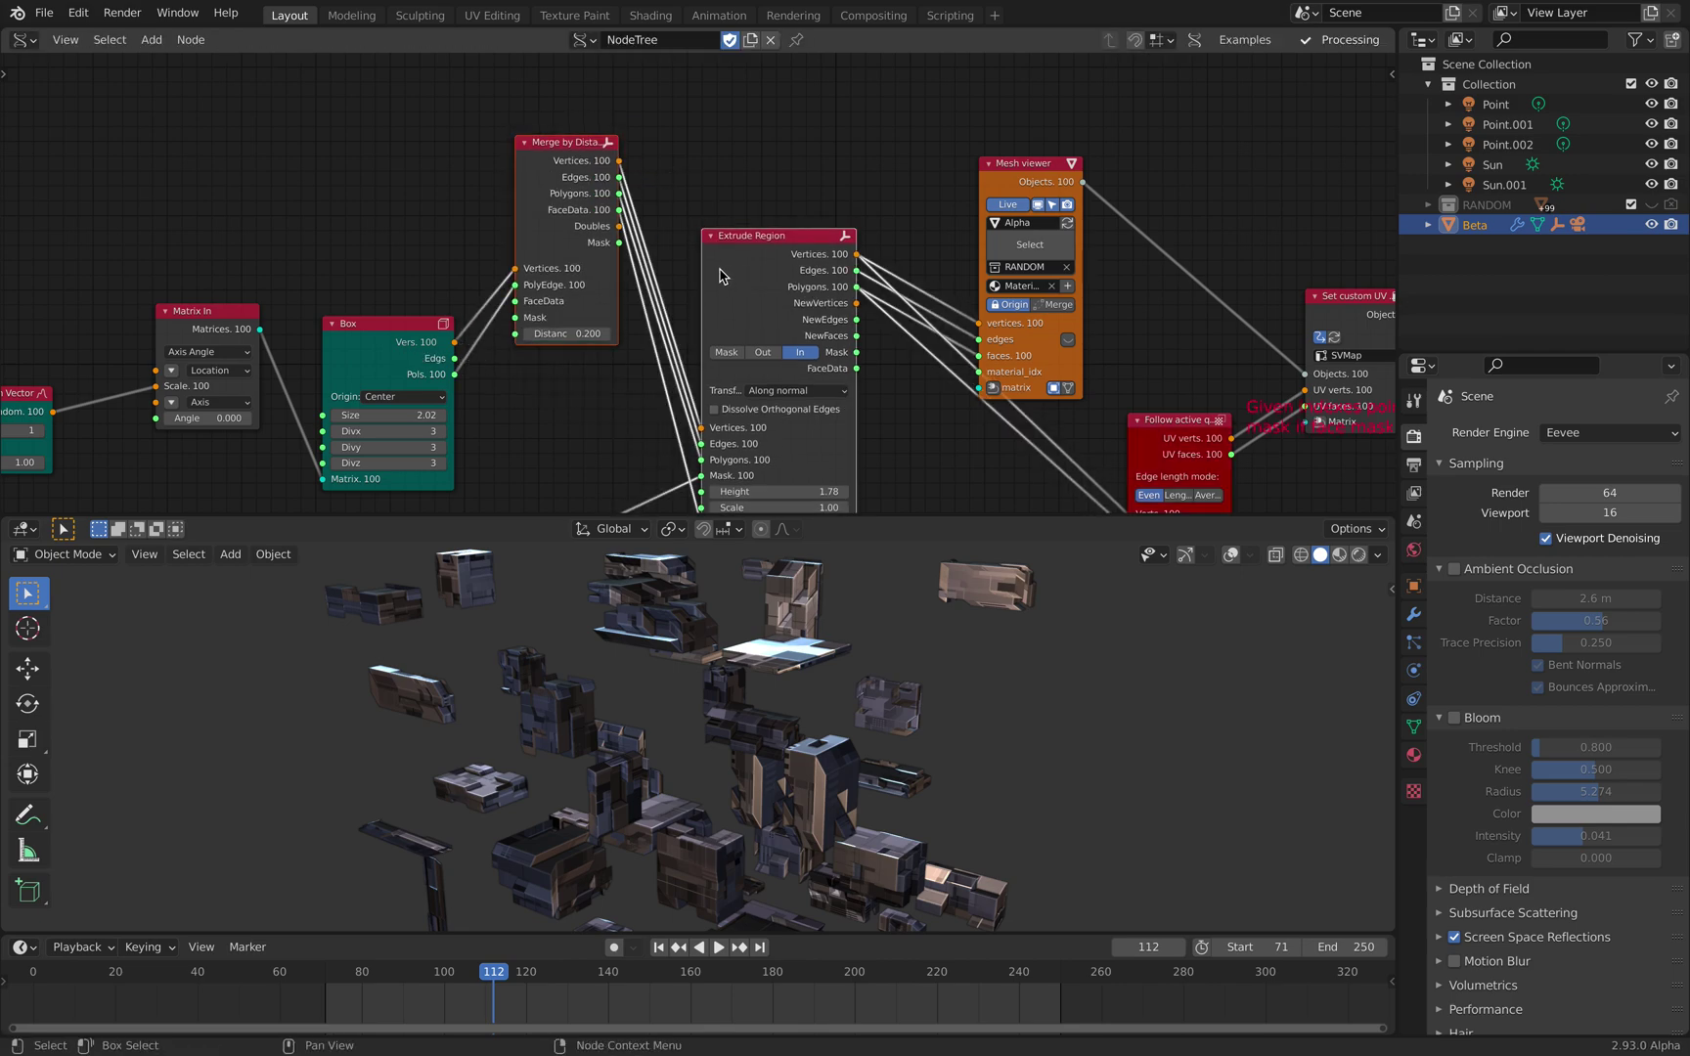
{"action": "middle_click_drag", "start_coordinate": [715, 271], "coordinate": [700, 152]}
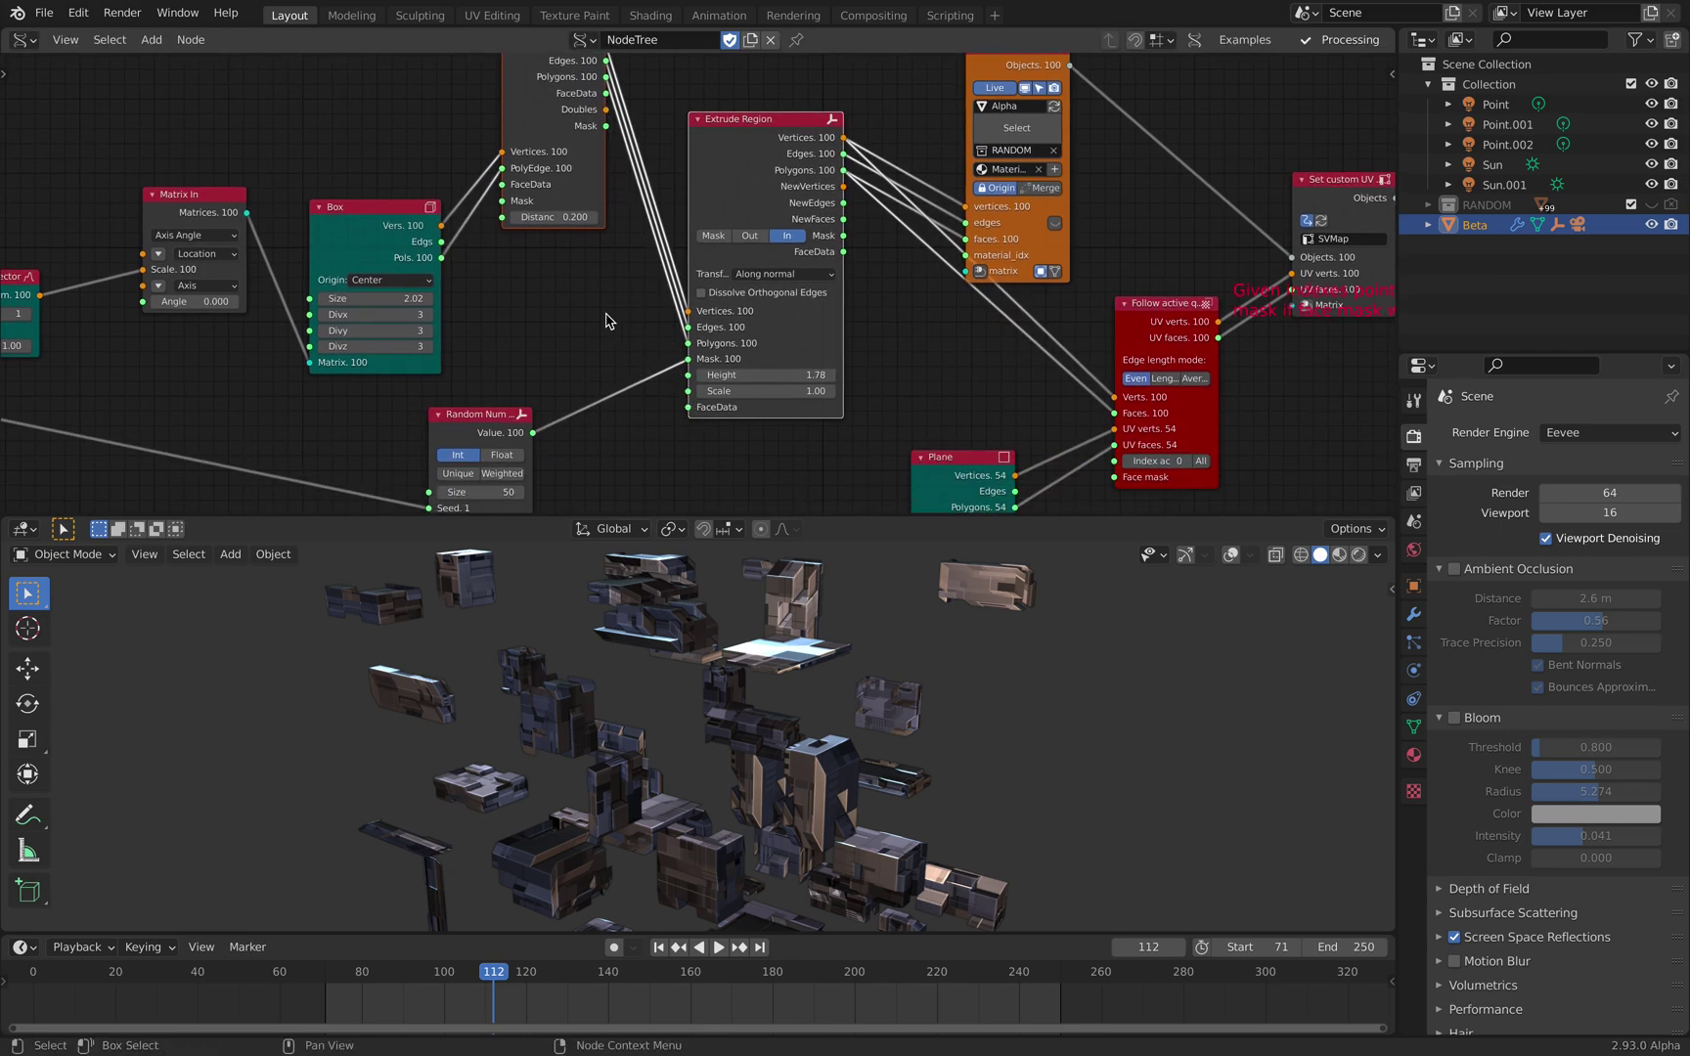
{"action": "scroll", "coordinate": [593, 382], "scroll_direction": "up", "scroll_amount": 2}
{"action": "mouse_move", "coordinate": [533, 316]}
{"action": "left_mouse_down"}
{"action": "mouse_move", "coordinate": [563, 316]}
{"action": "mouse_move", "coordinate": [545, 316]}
{"action": "left_mouse_up"}
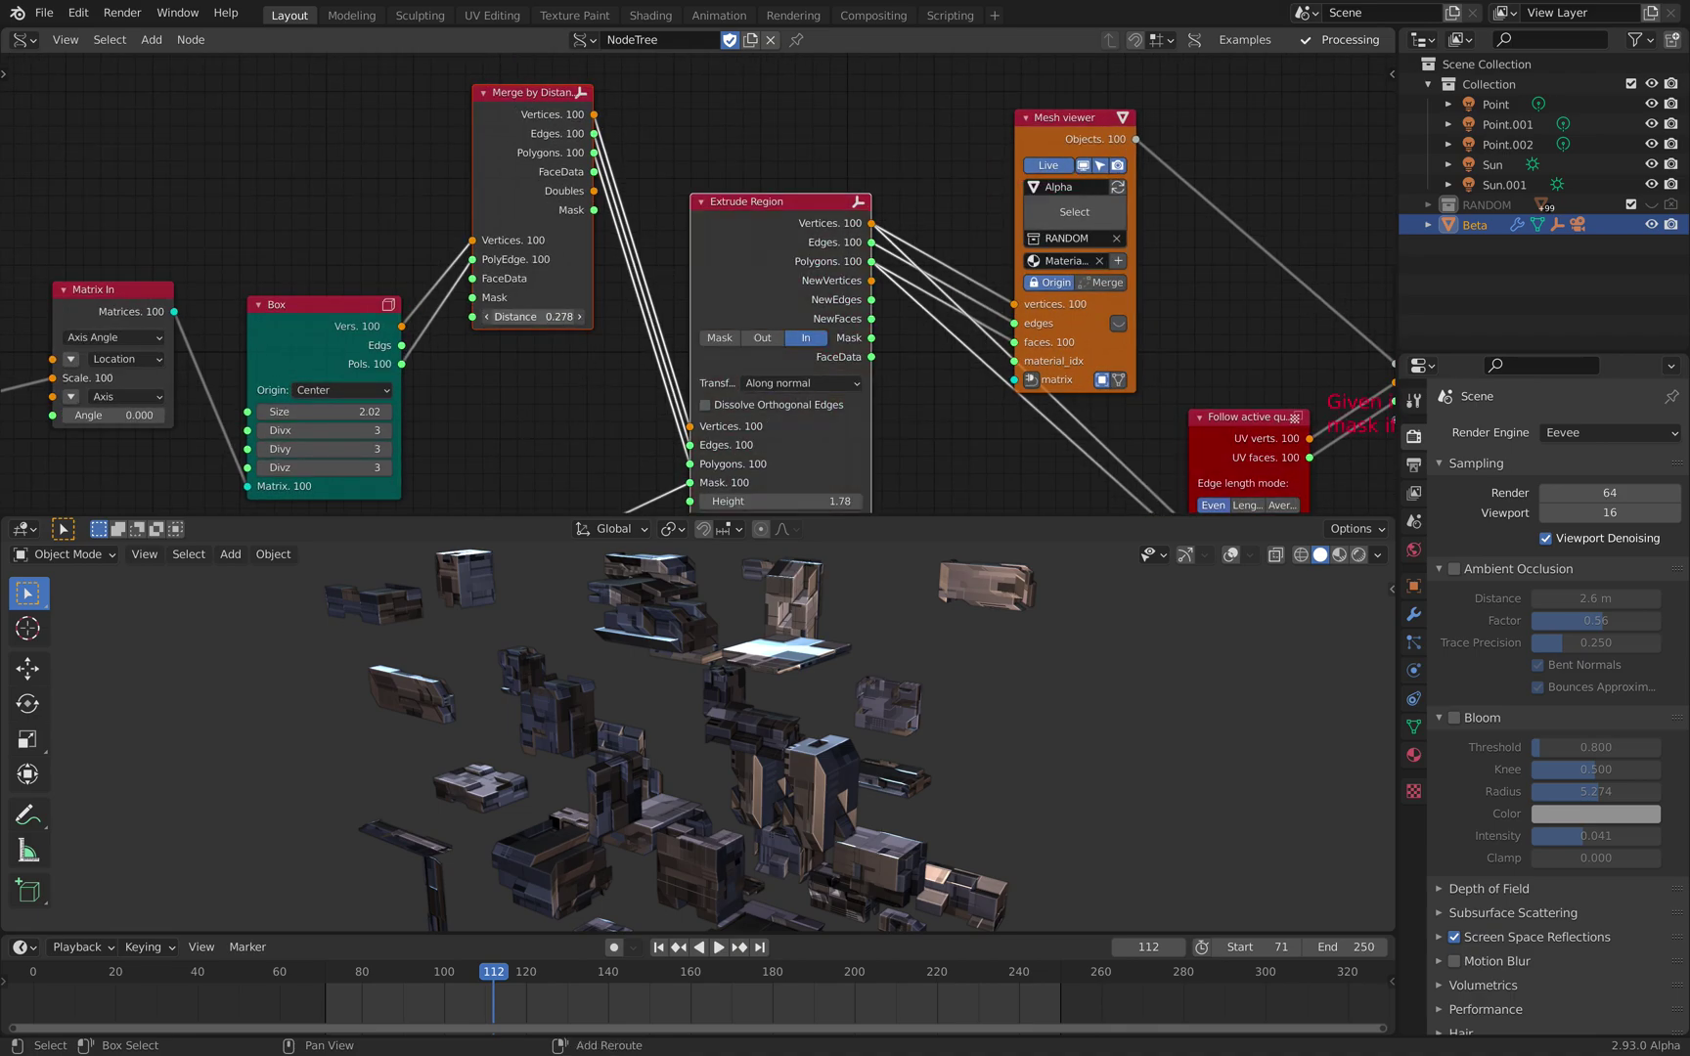
- Change the Number Range node's start value to generate a different random variation
{"action": "middle_click_drag", "start_coordinate": [683, 443], "coordinate": [671, 241]}
{"action": "middle_click_drag", "start_coordinate": [453, 374], "coordinate": [691, 329]}
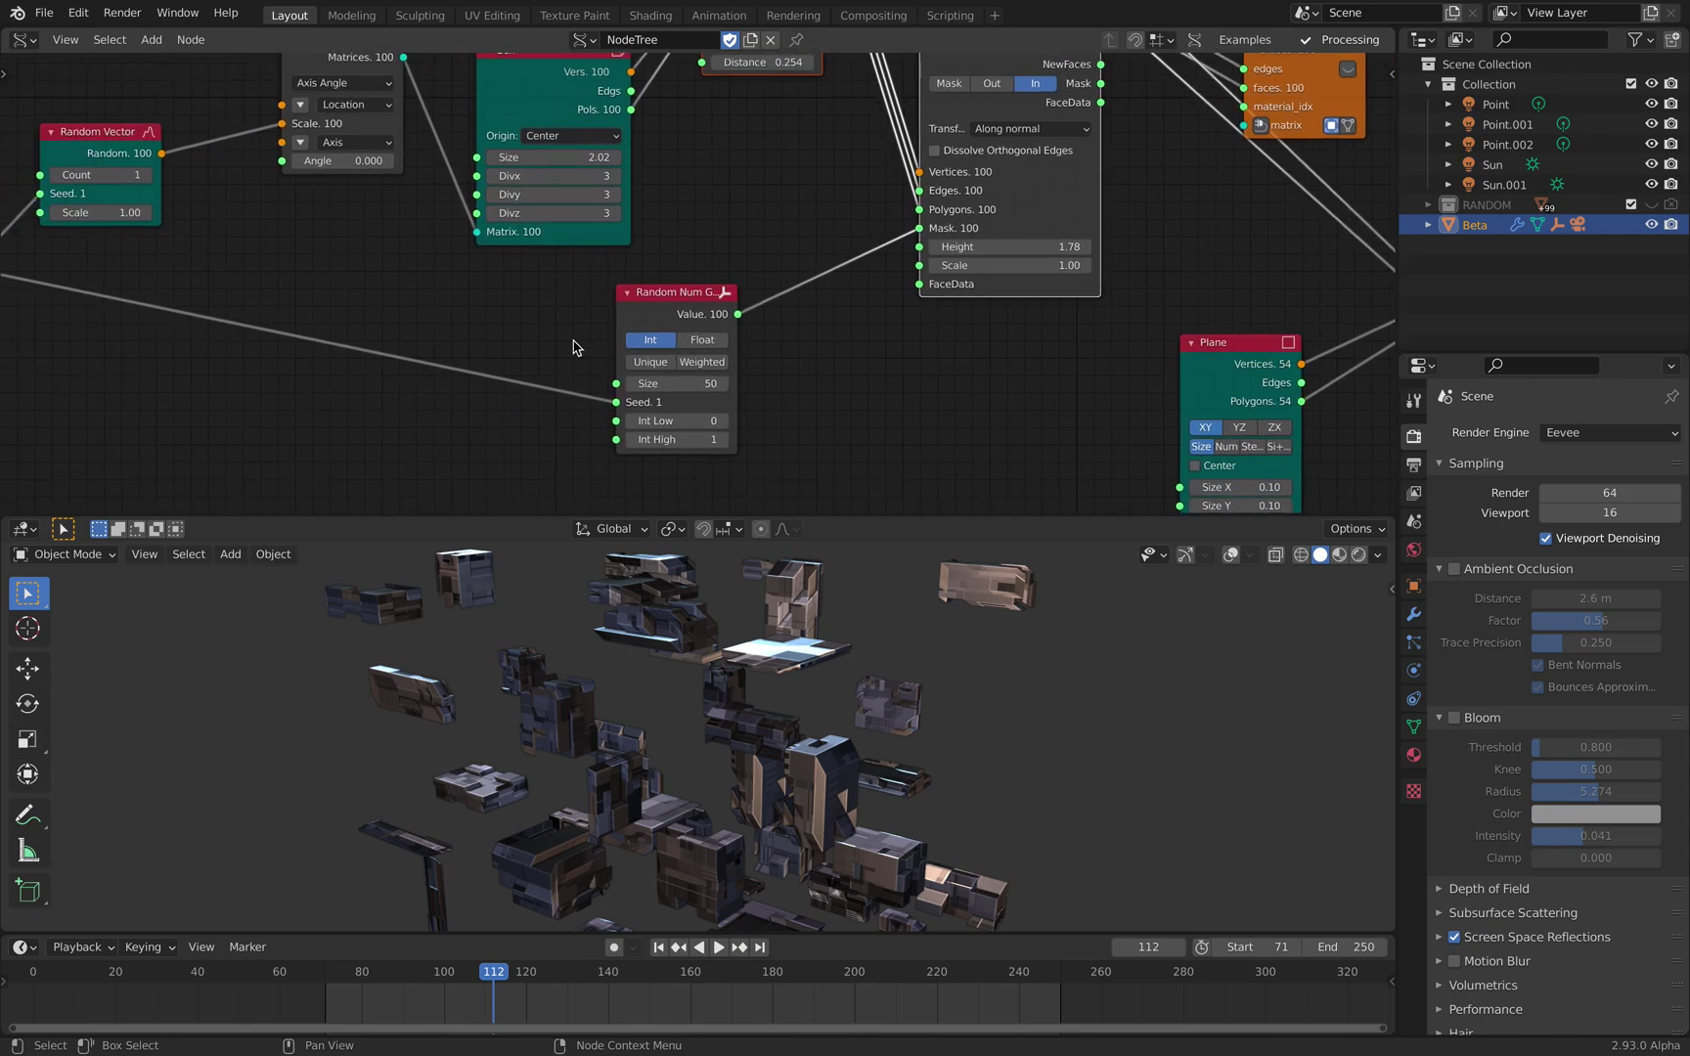
{"action": "scroll", "coordinate": [573, 343], "scroll_direction": "down", "scroll_amount": 3}
{"action": "middle_click_drag", "start_coordinate": [257, 328], "coordinate": [334, 331]}
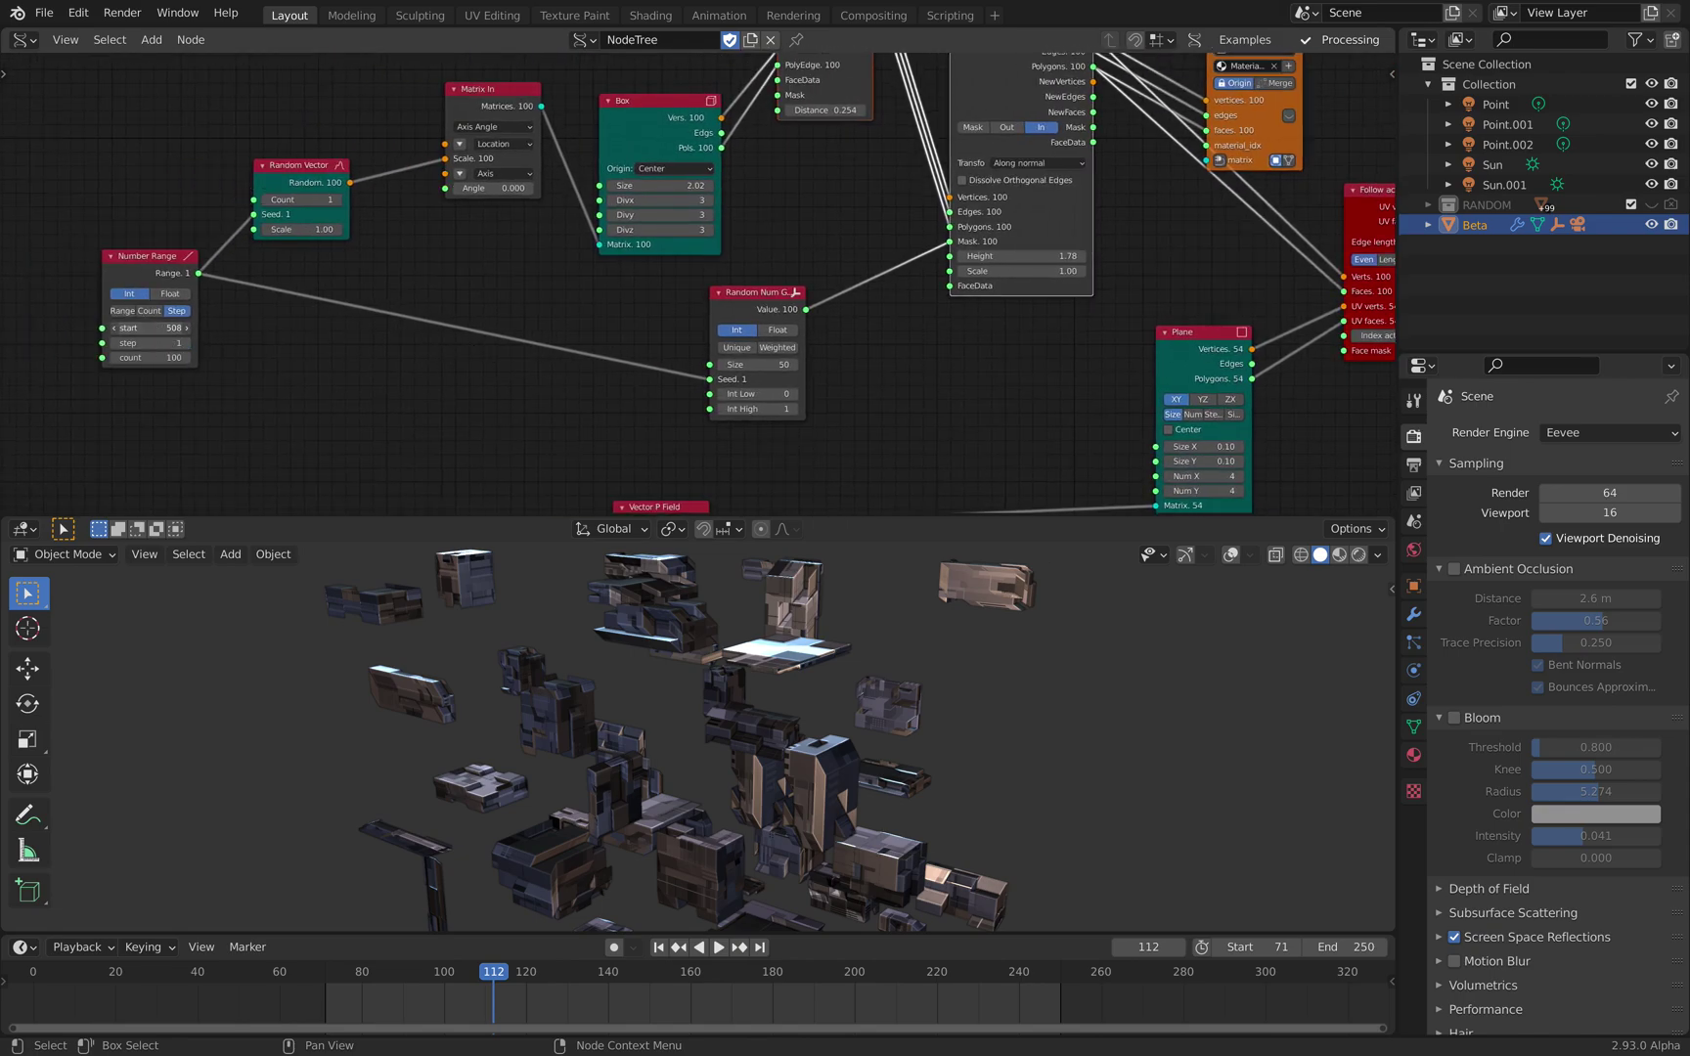
{"action": "left_click_drag", "start_coordinate": [150, 328], "coordinate": [169, 327]}
- Nudge the Merge by Distance node within the gap between Box and Extrude Region
{"action": "middle_click_drag", "start_coordinate": [675, 184], "coordinate": [474, 357]}
{"action": "scroll", "coordinate": [623, 264], "scroll_direction": "up", "scroll_amount": 2}
{"action": "left_click_drag", "start_coordinate": [656, 209], "coordinate": [652, 222]}
{"action": "left_click_drag", "start_coordinate": [612, 240], "coordinate": [612, 242]}
{"action": "middle_click_drag", "start_coordinate": [613, 253], "coordinate": [607, 240]}
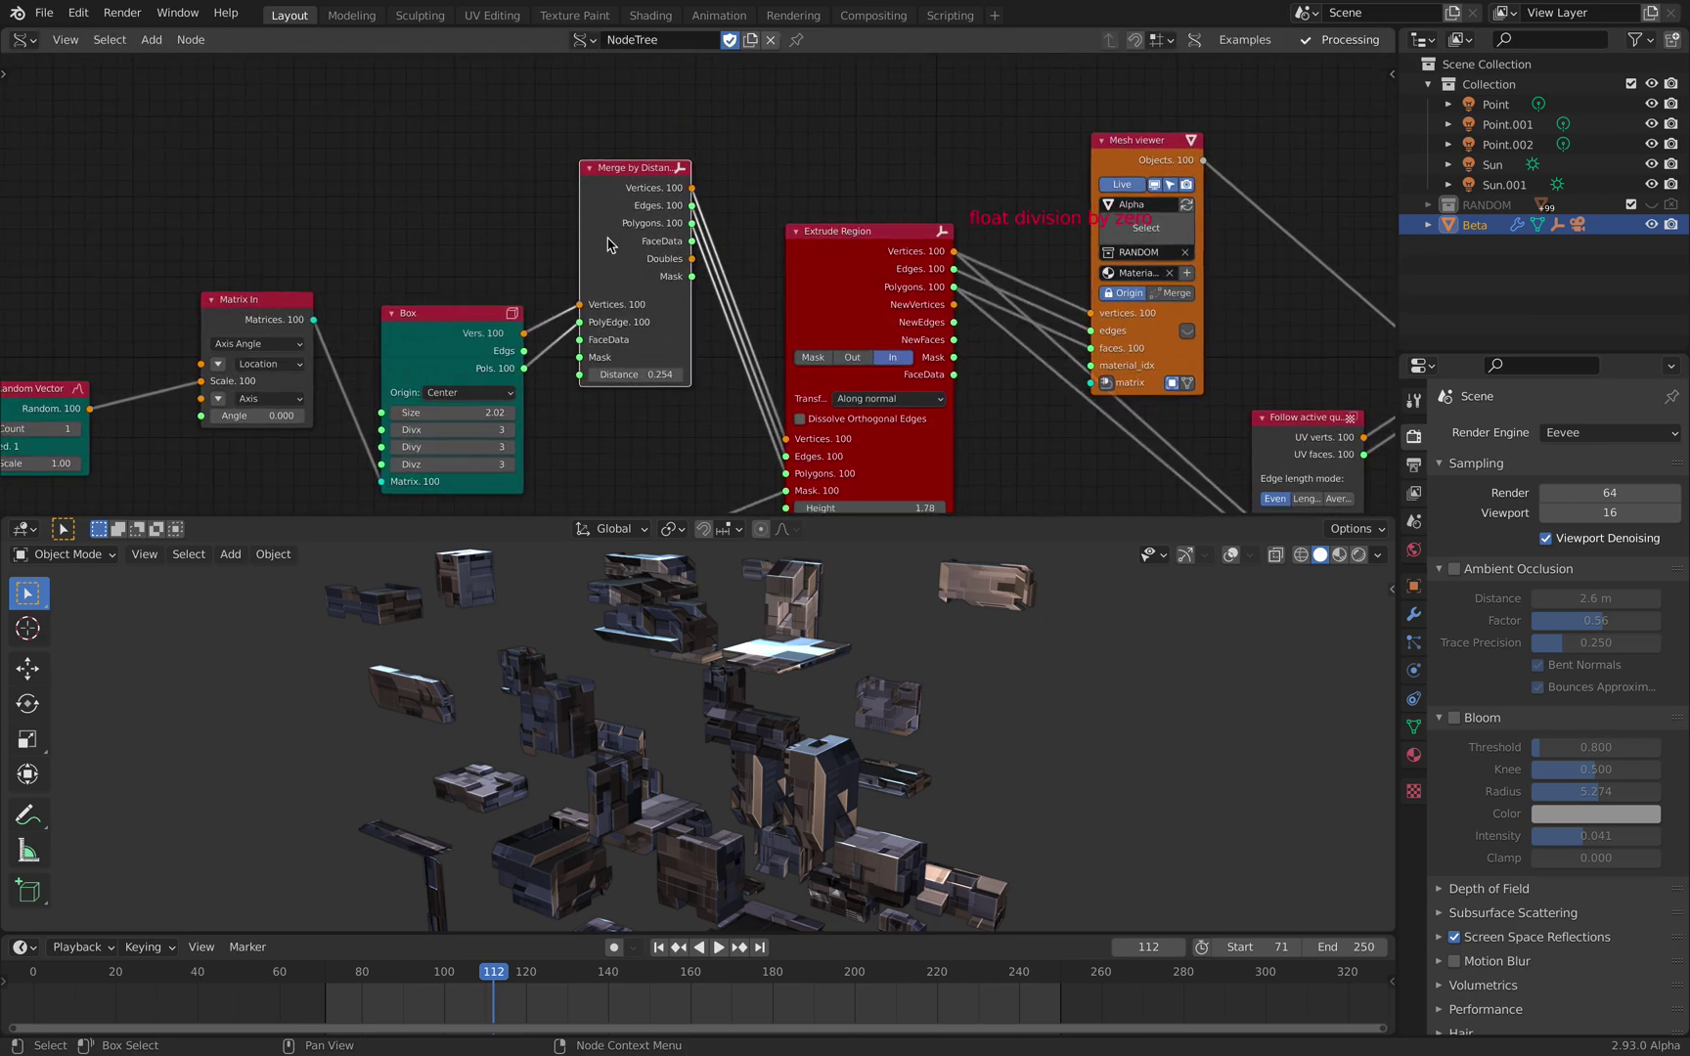
- Reconnect the Box outputs directly to Extrude Region and delete the Merge by Distance node
{"action": "left_click_drag", "start_coordinate": [839, 248], "coordinate": [835, 229]}
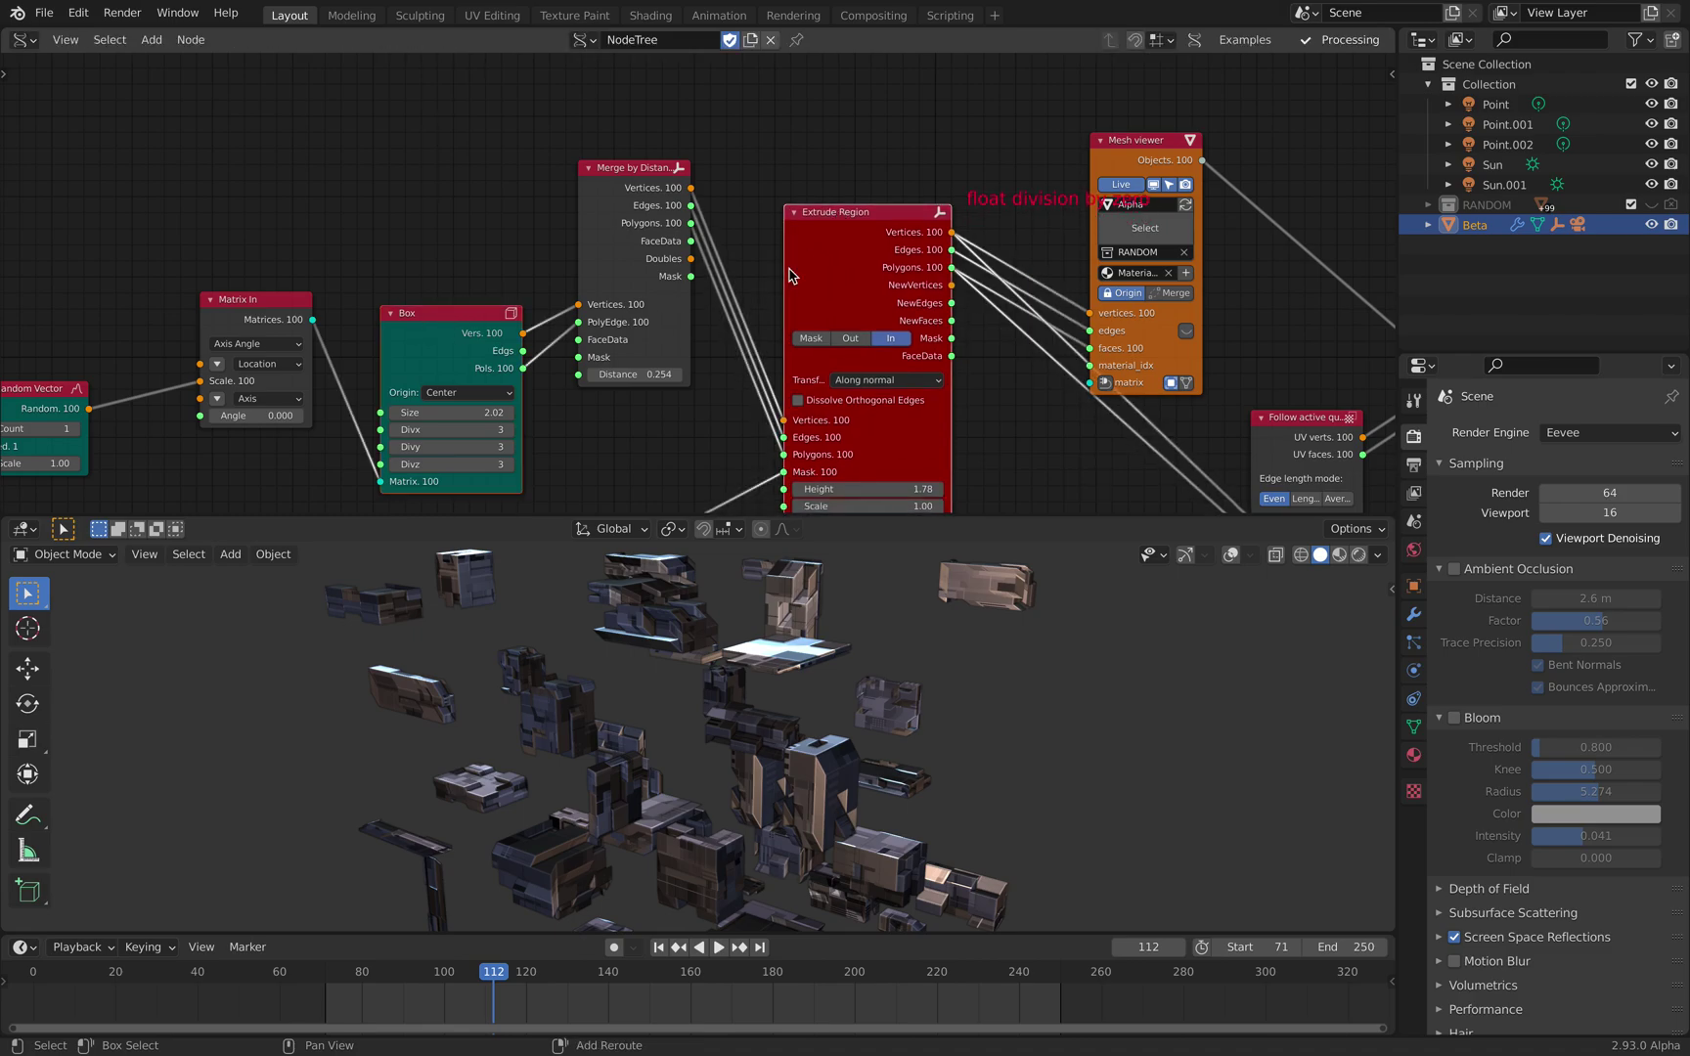
{"action": "key", "text": "shift+f"}
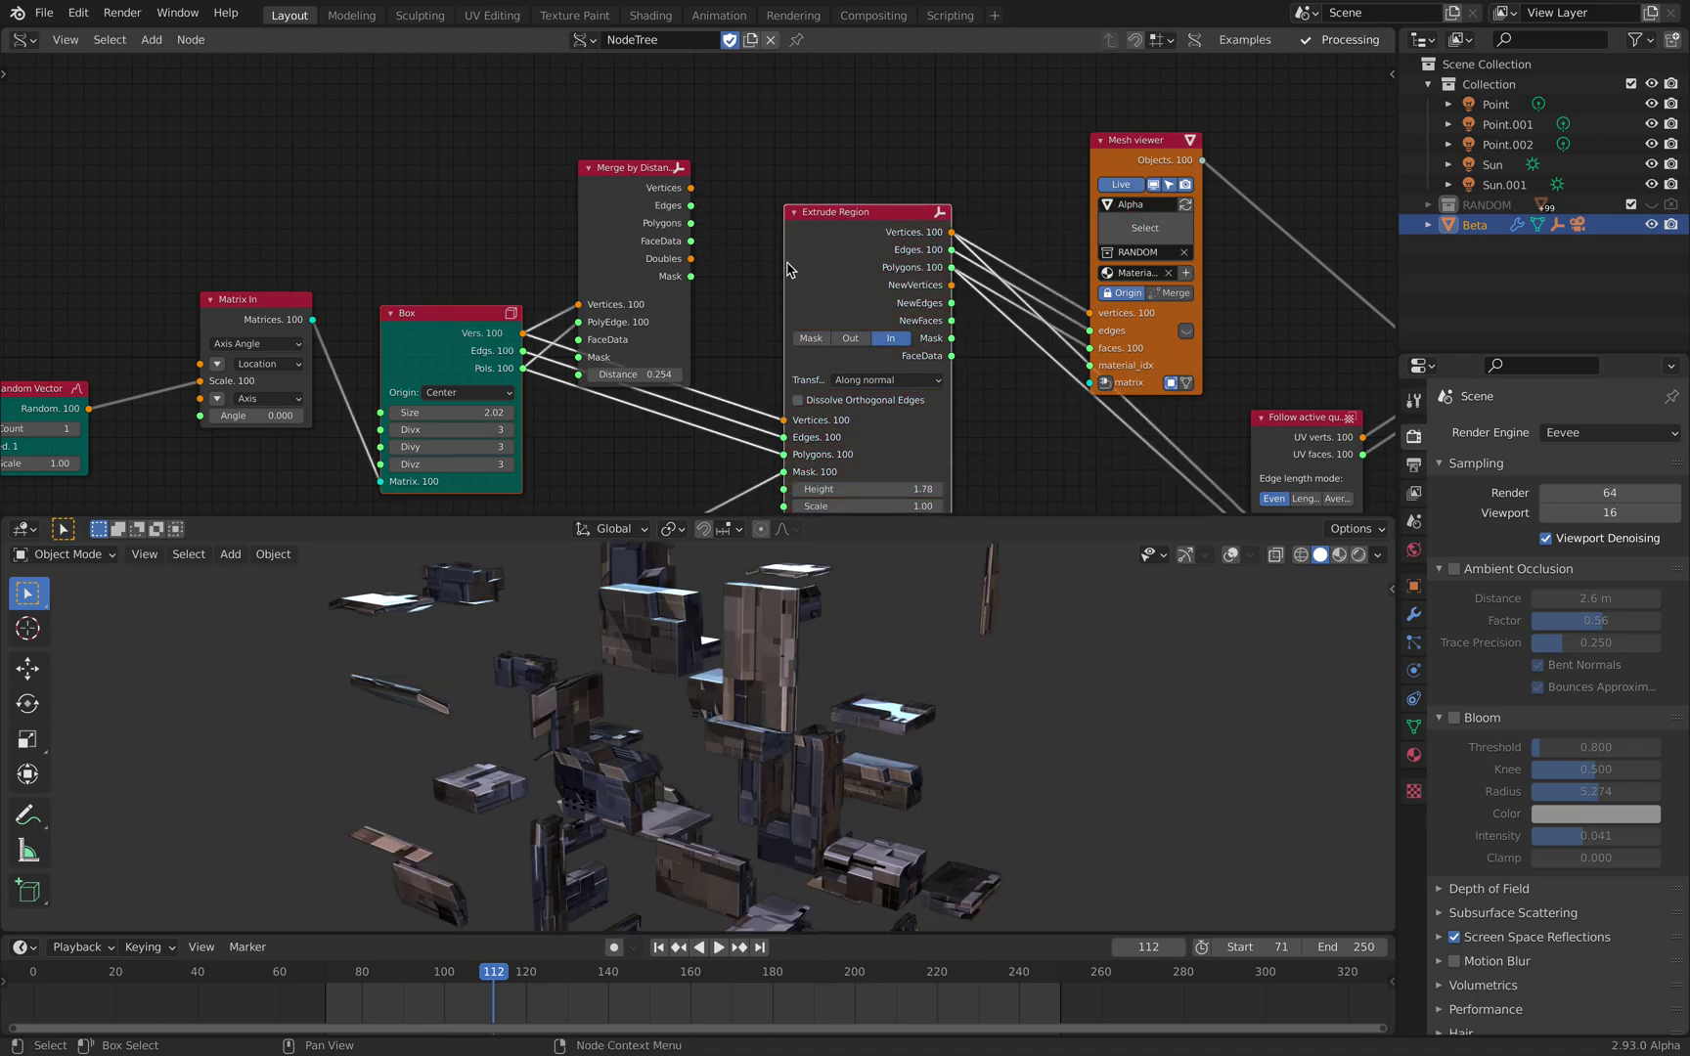
{"action": "left_click", "coordinate": [744, 135]}
{"action": "left_click", "coordinate": [641, 192]}
{"action": "key", "text": "x"}
- Set the Box node's Divx, Divy and Divz to 5 and examine the parts from several angles
{"action": "scroll", "coordinate": [444, 463], "scroll_direction": "up", "scroll_amount": 3}
{"action": "middle_click_drag", "start_coordinate": [444, 463], "coordinate": [397, 350]}
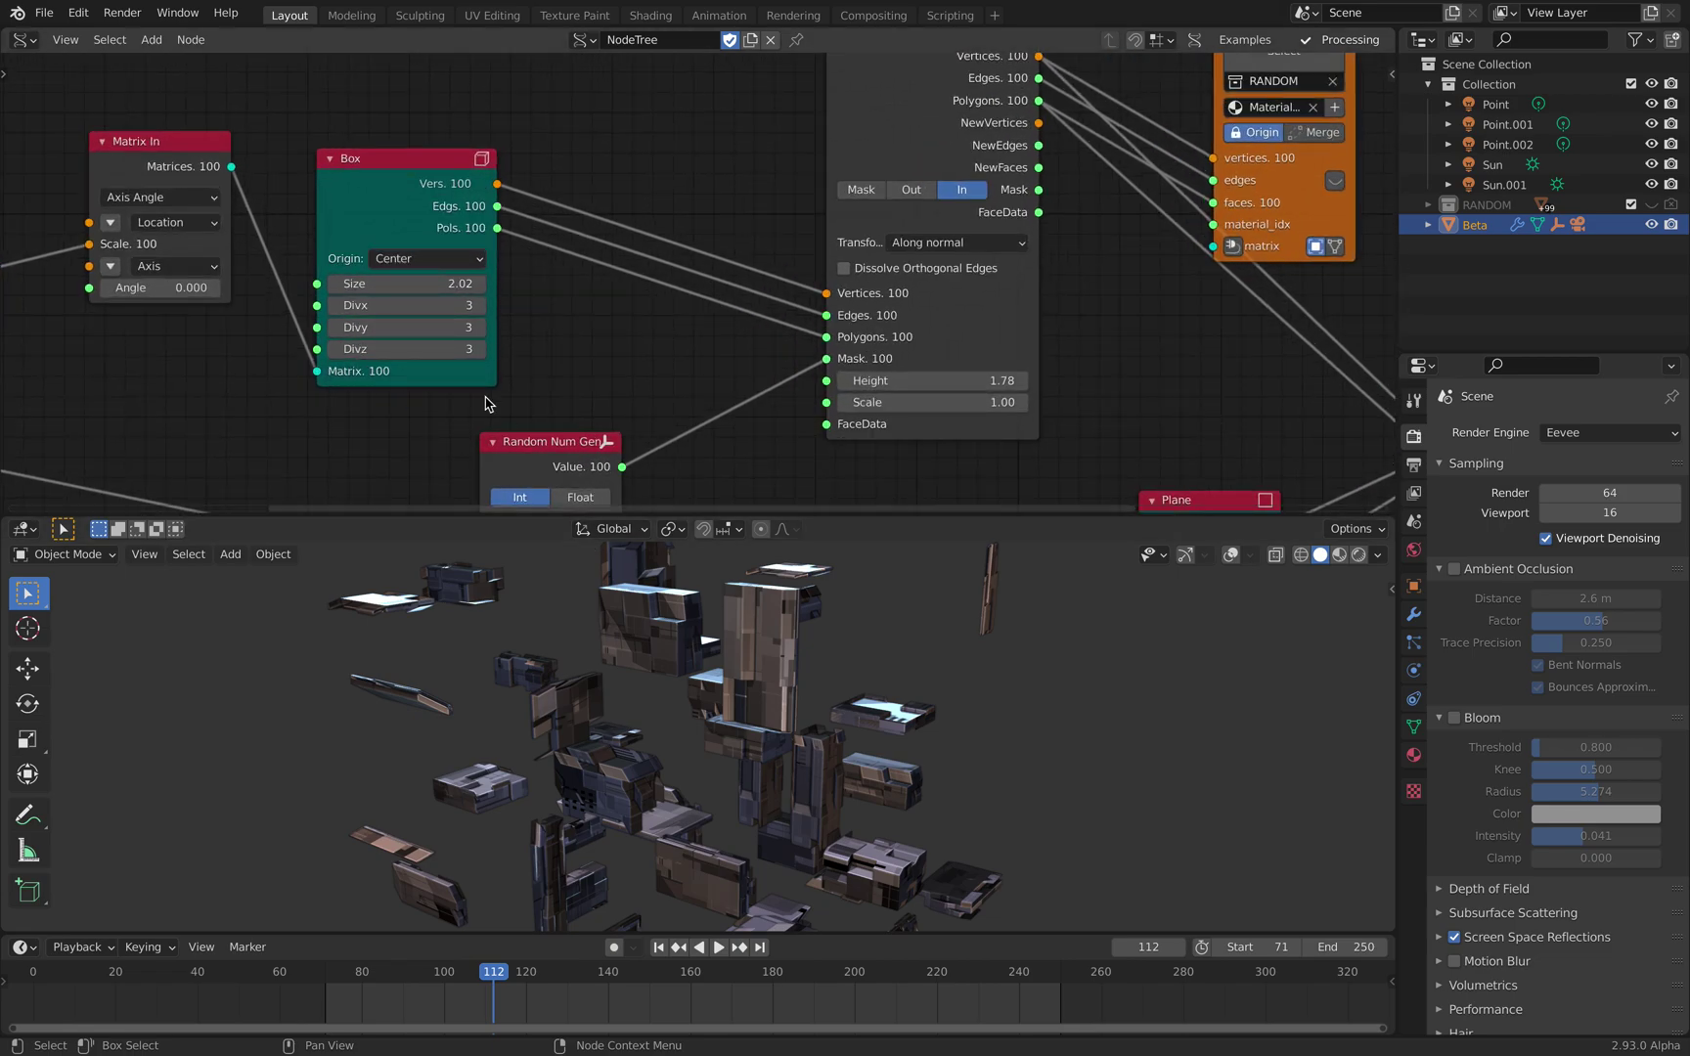
{"action": "middle_click_drag", "start_coordinate": [626, 675], "coordinate": [753, 665]}
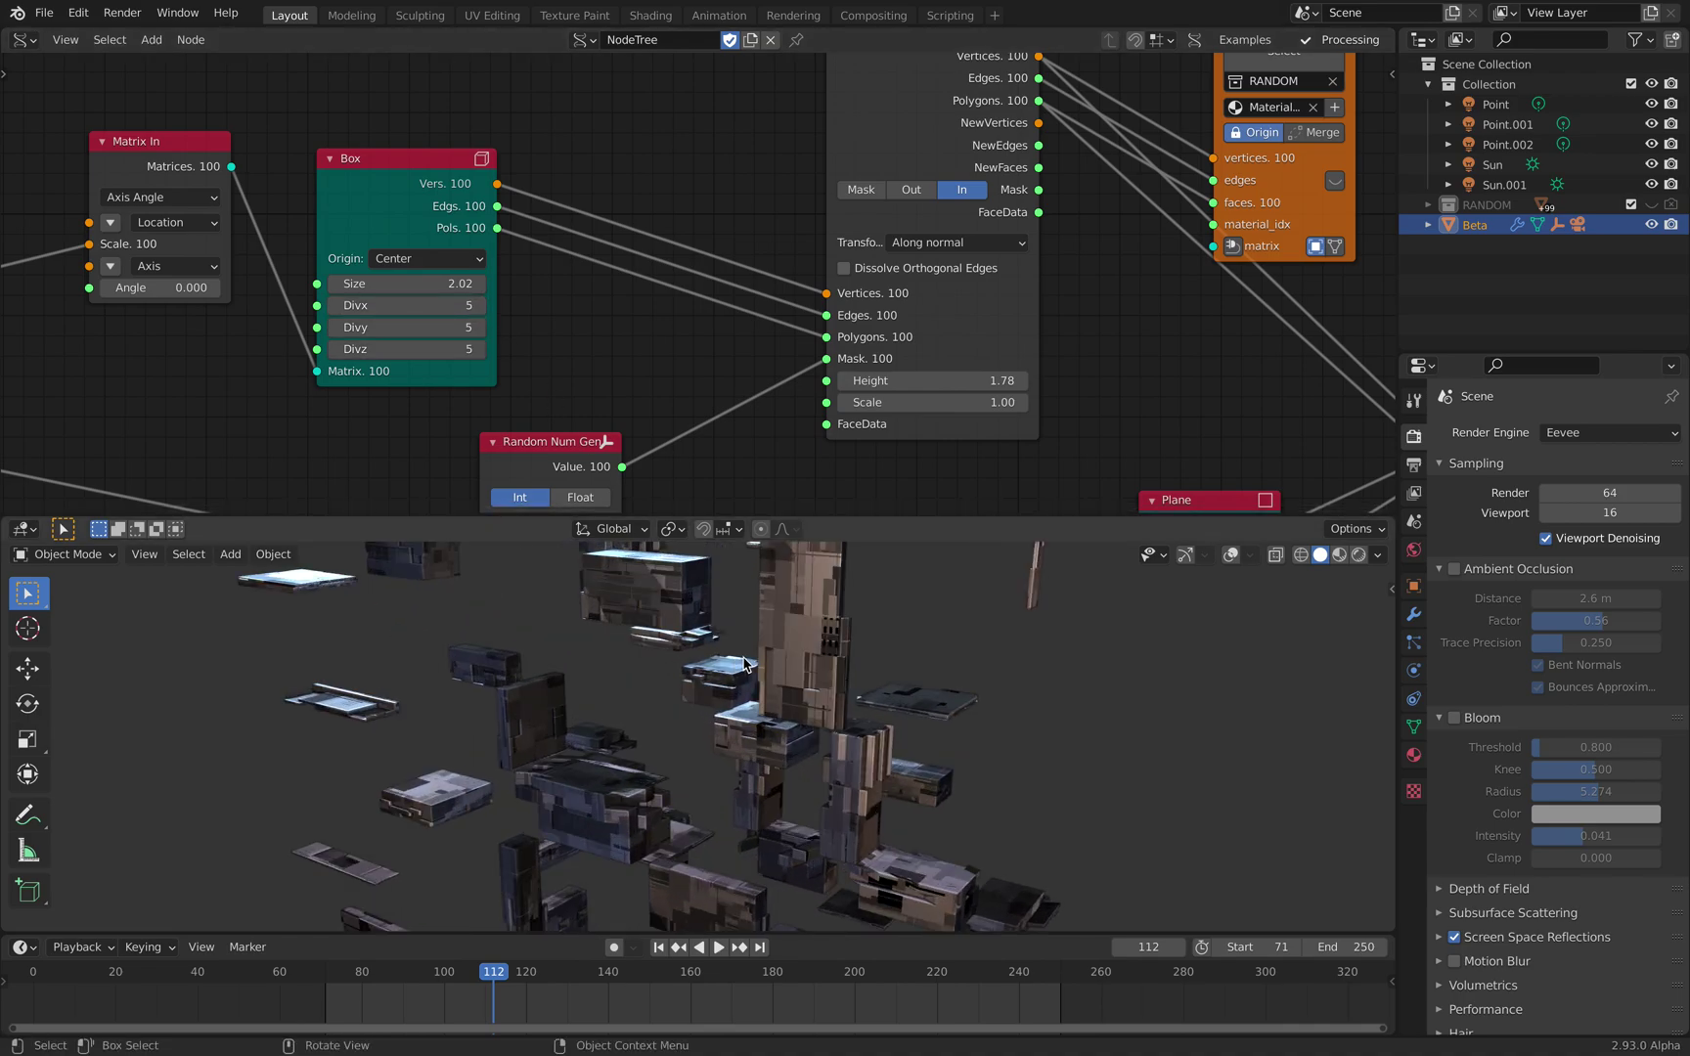
{"action": "middle_click_drag", "start_coordinate": [743, 663], "coordinate": [788, 631]}
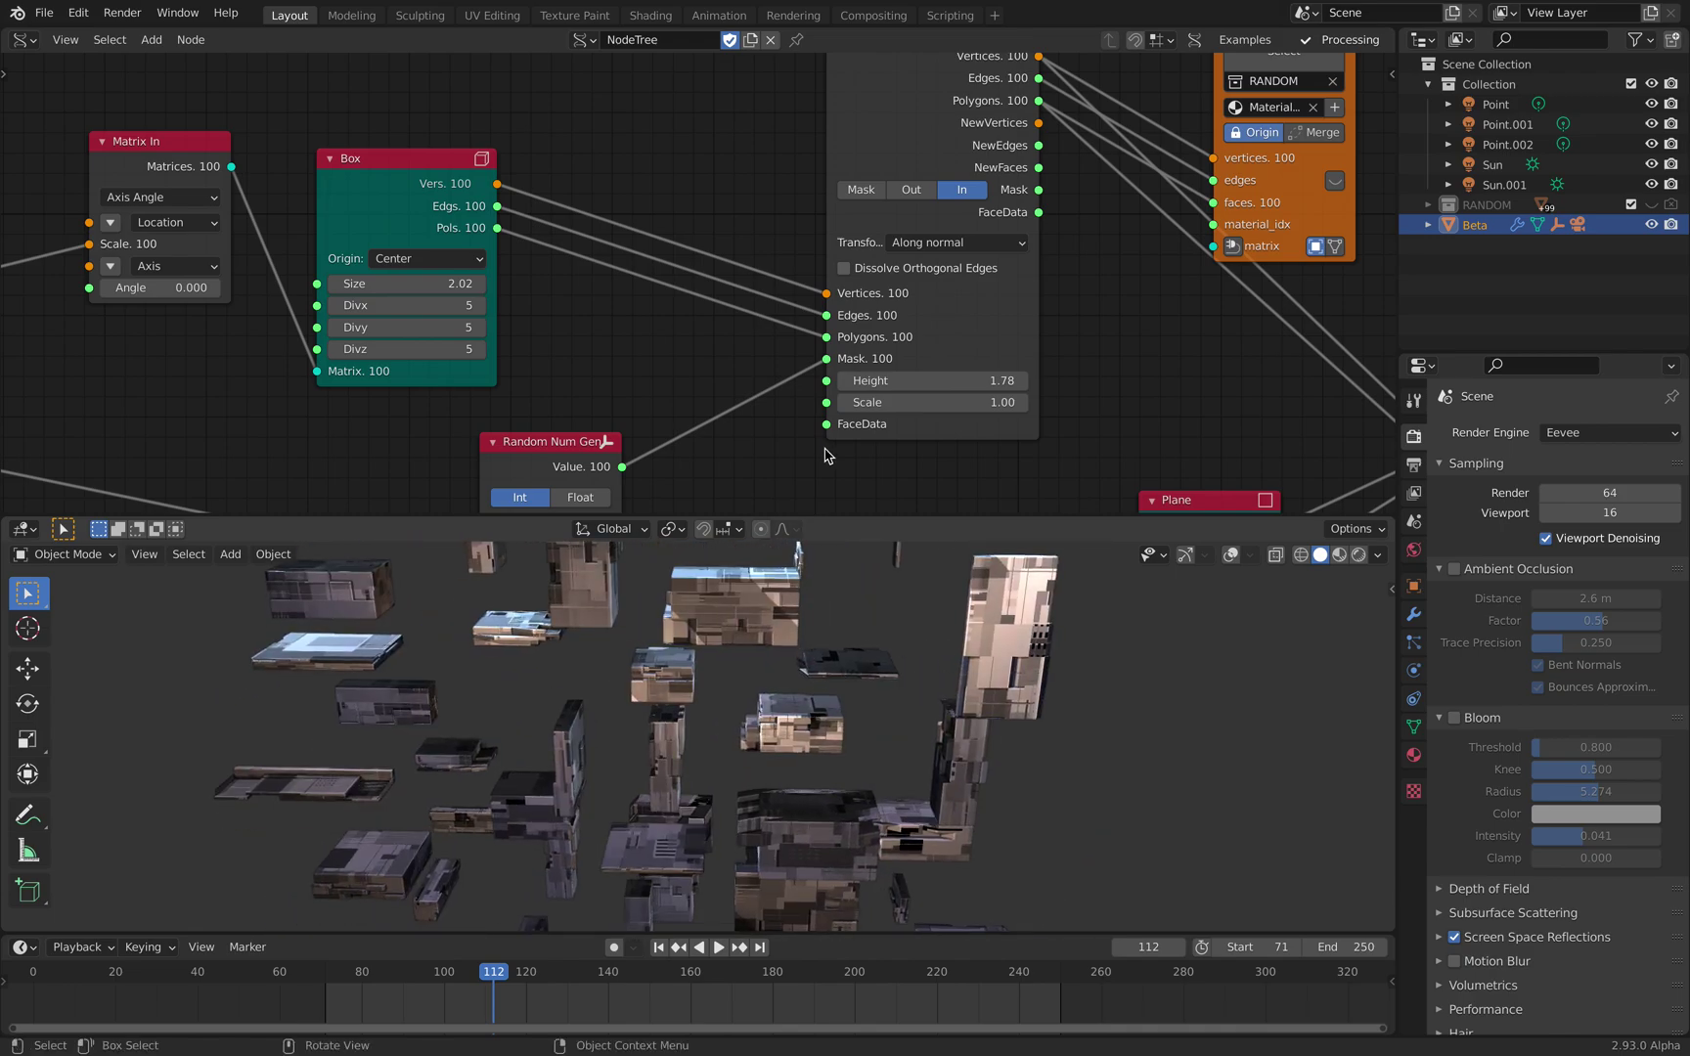
- Set the Box node's Divx, Divy and Divz to 2 and inspect the simpler parts
{"action": "middle_click_drag", "start_coordinate": [684, 403], "coordinate": [696, 380]}
{"action": "left_click_drag", "start_coordinate": [460, 282], "coordinate": [459, 326]}
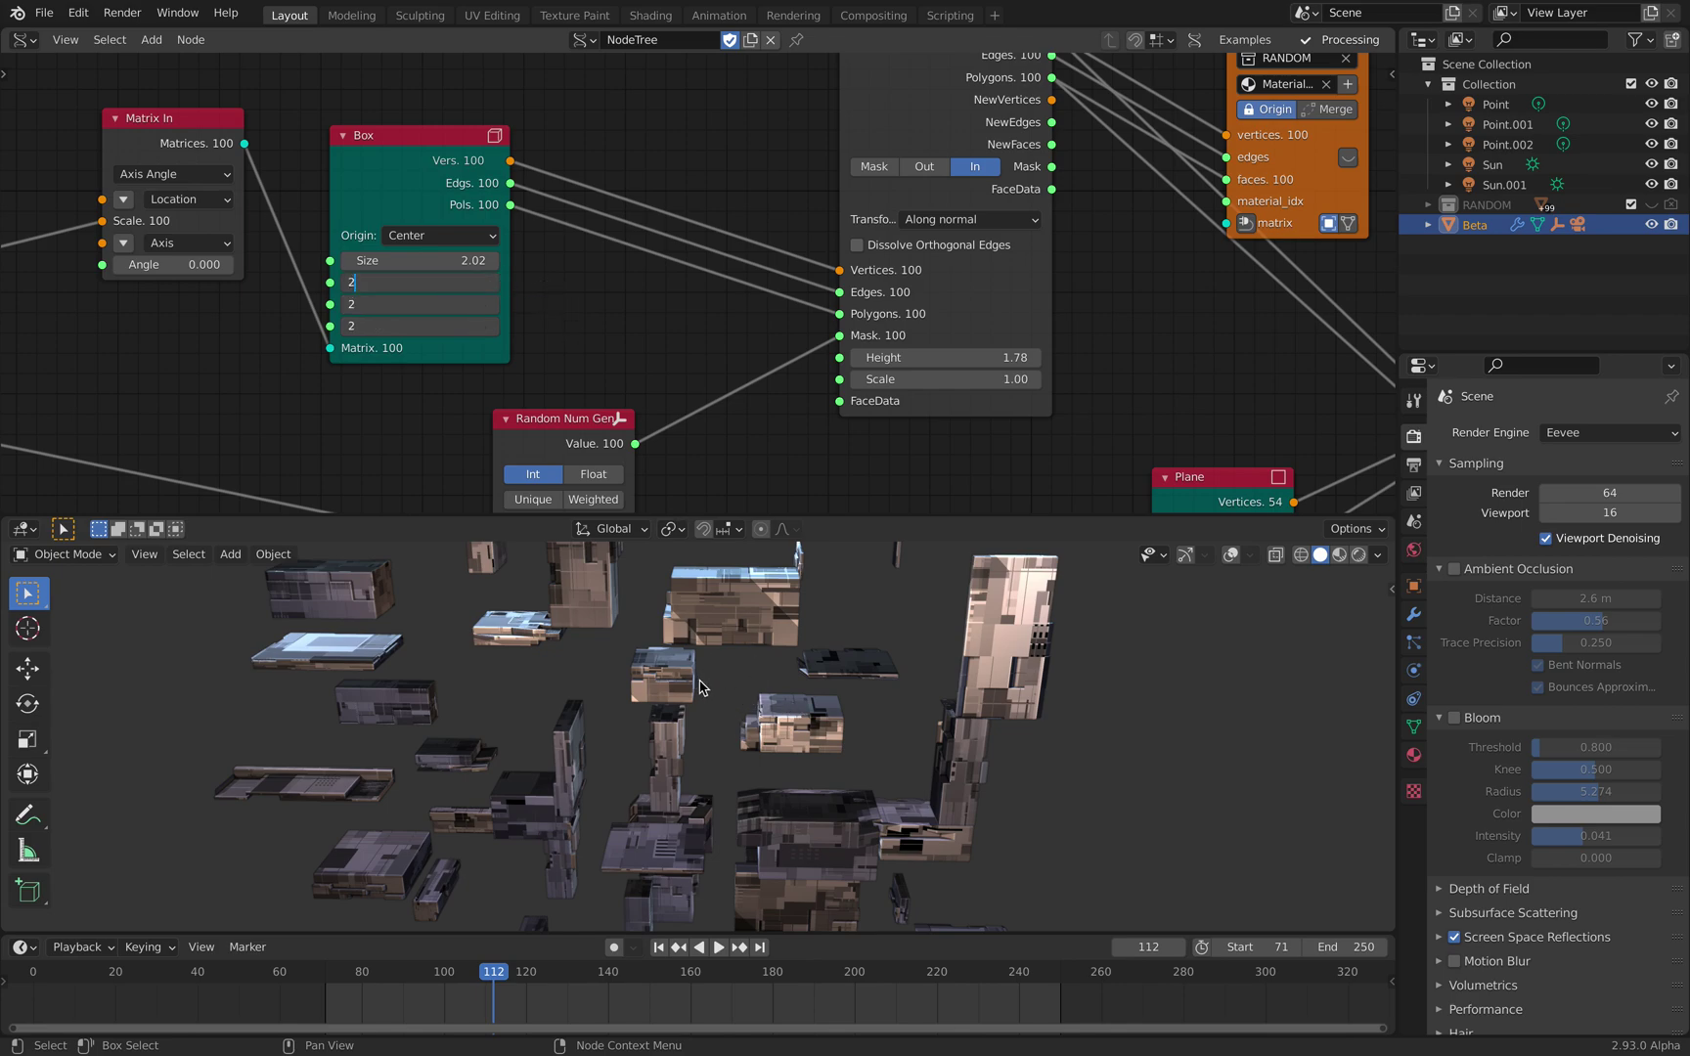
{"action": "type", "text": "2"}
{"action": "key", "text": "Return"}
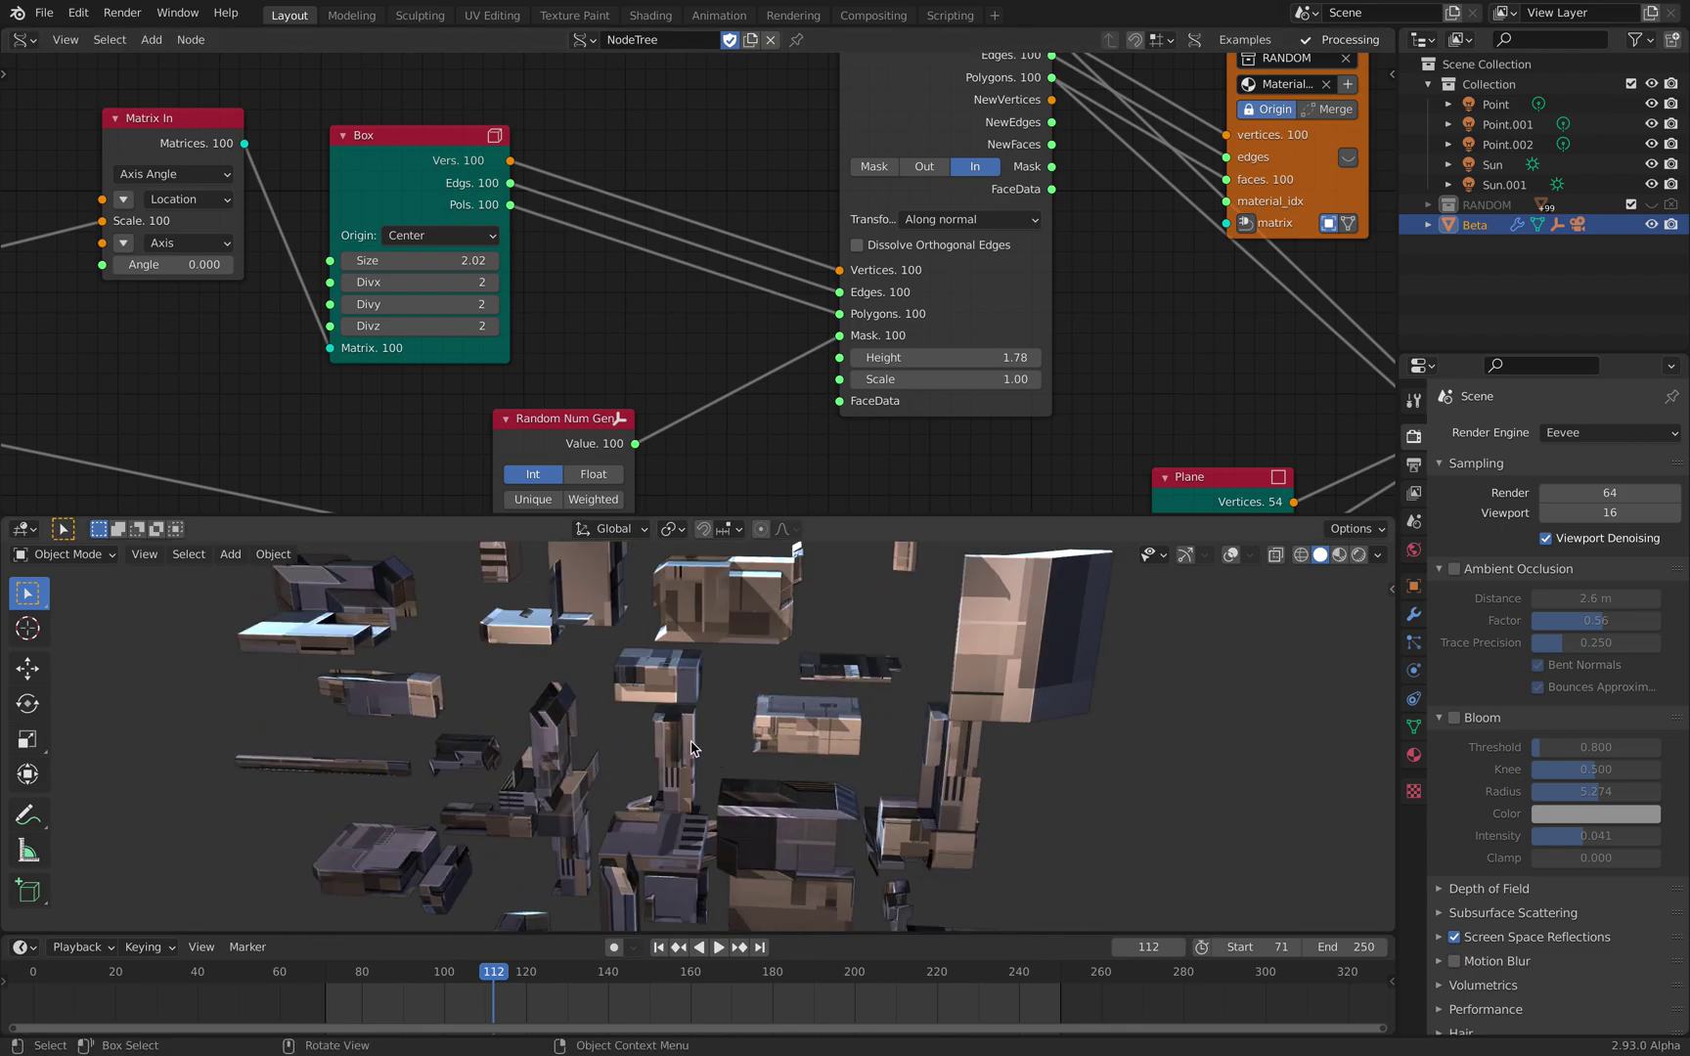
{"action": "scroll", "coordinate": [872, 276], "scroll_direction": "down", "scroll_amount": 5}
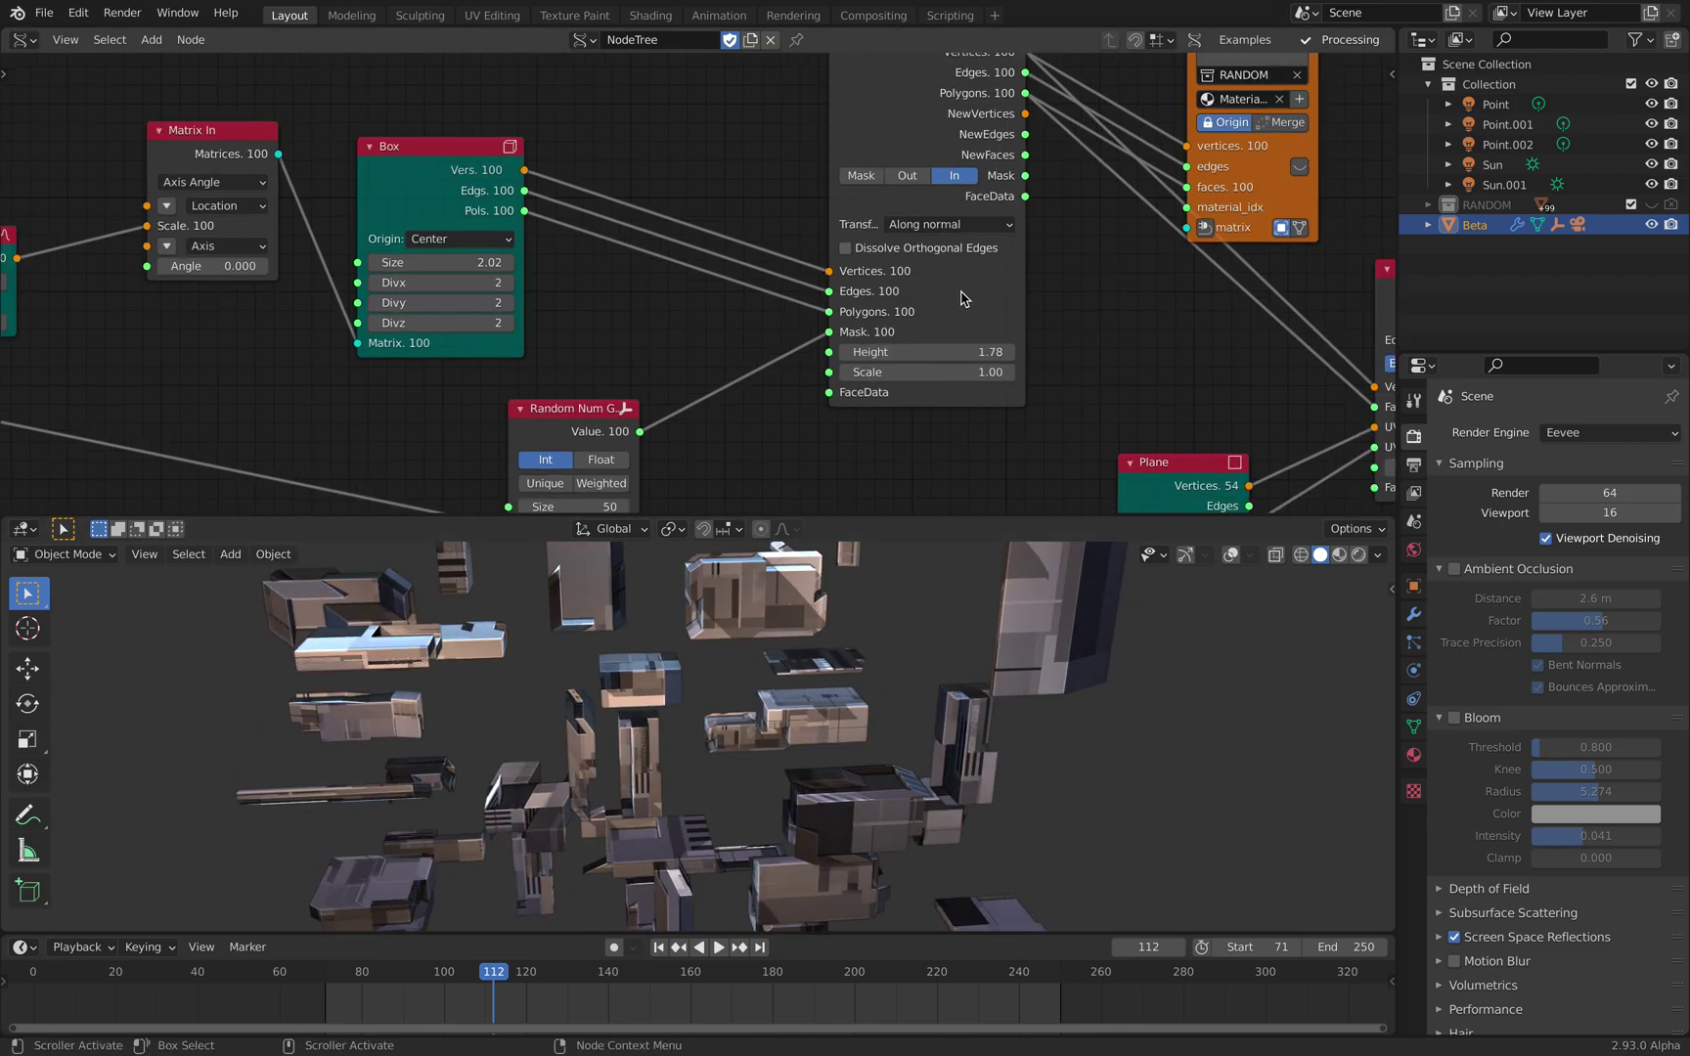
{"action": "middle_click_drag", "start_coordinate": [824, 670], "coordinate": [489, 714]}
- Split the node editor into two side-by-side areas
{"action": "middle_click_drag", "start_coordinate": [1087, 194], "coordinate": [903, 197]}
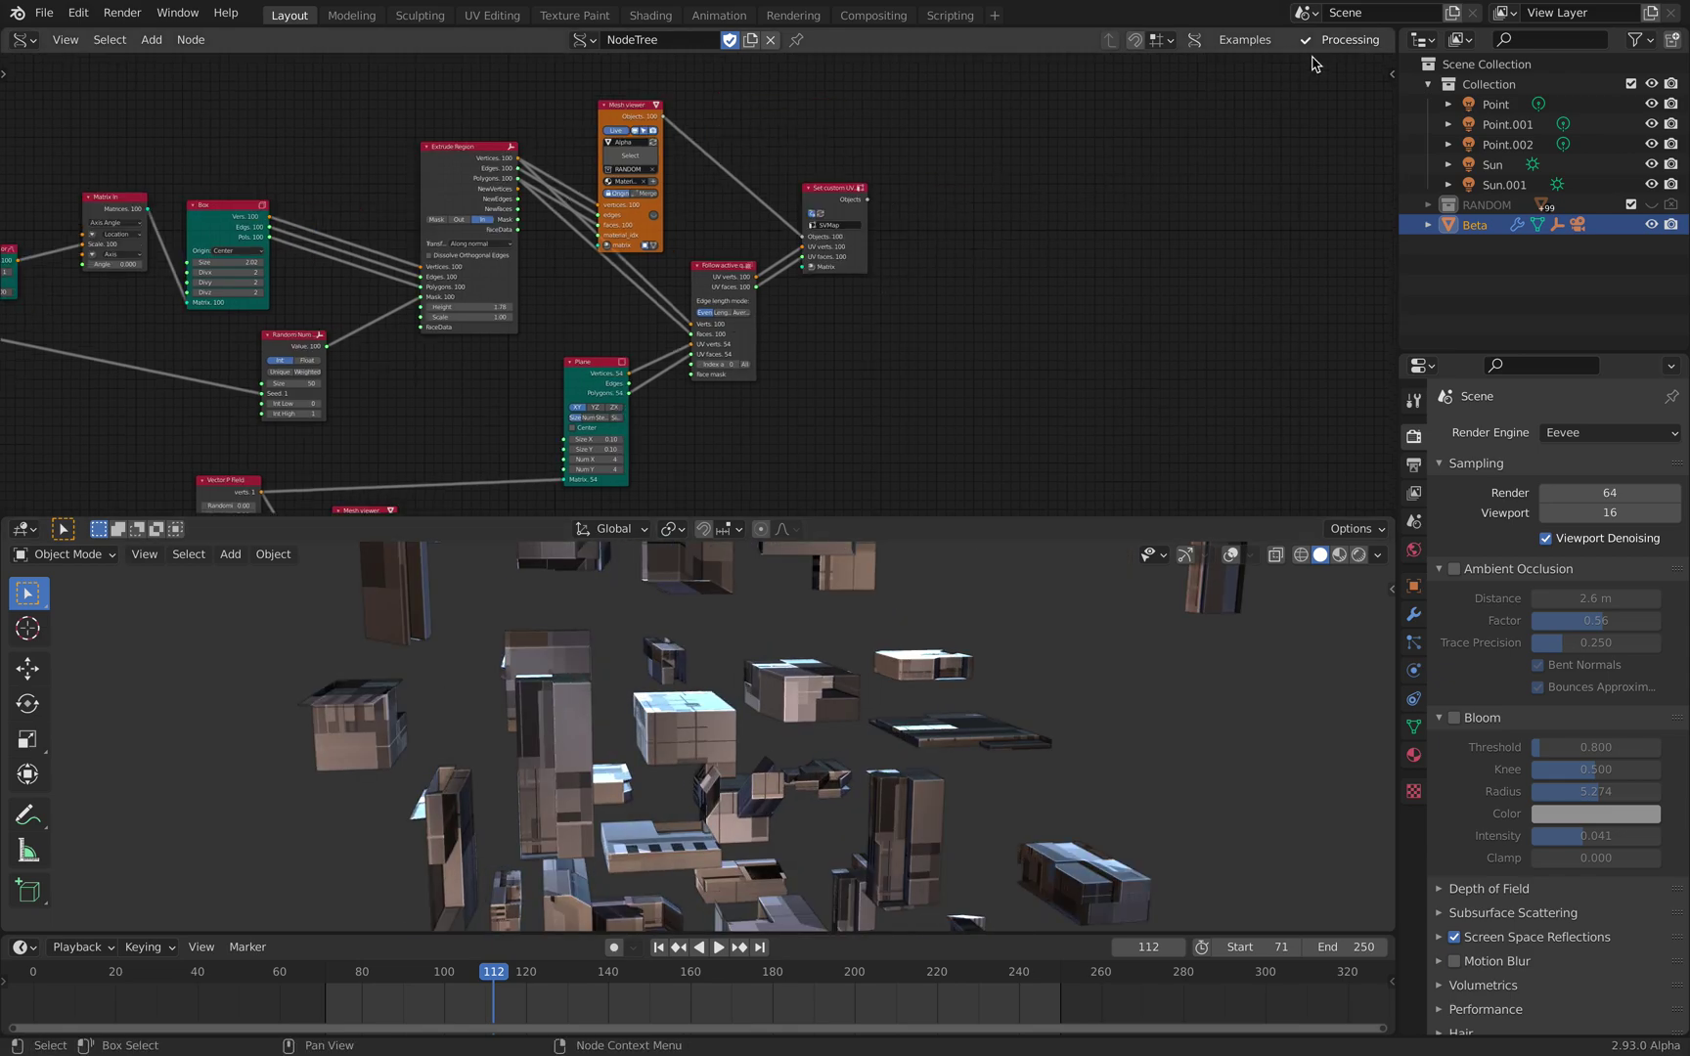
{"action": "left_click_drag", "start_coordinate": [1282, 46], "coordinate": [569, 76]}
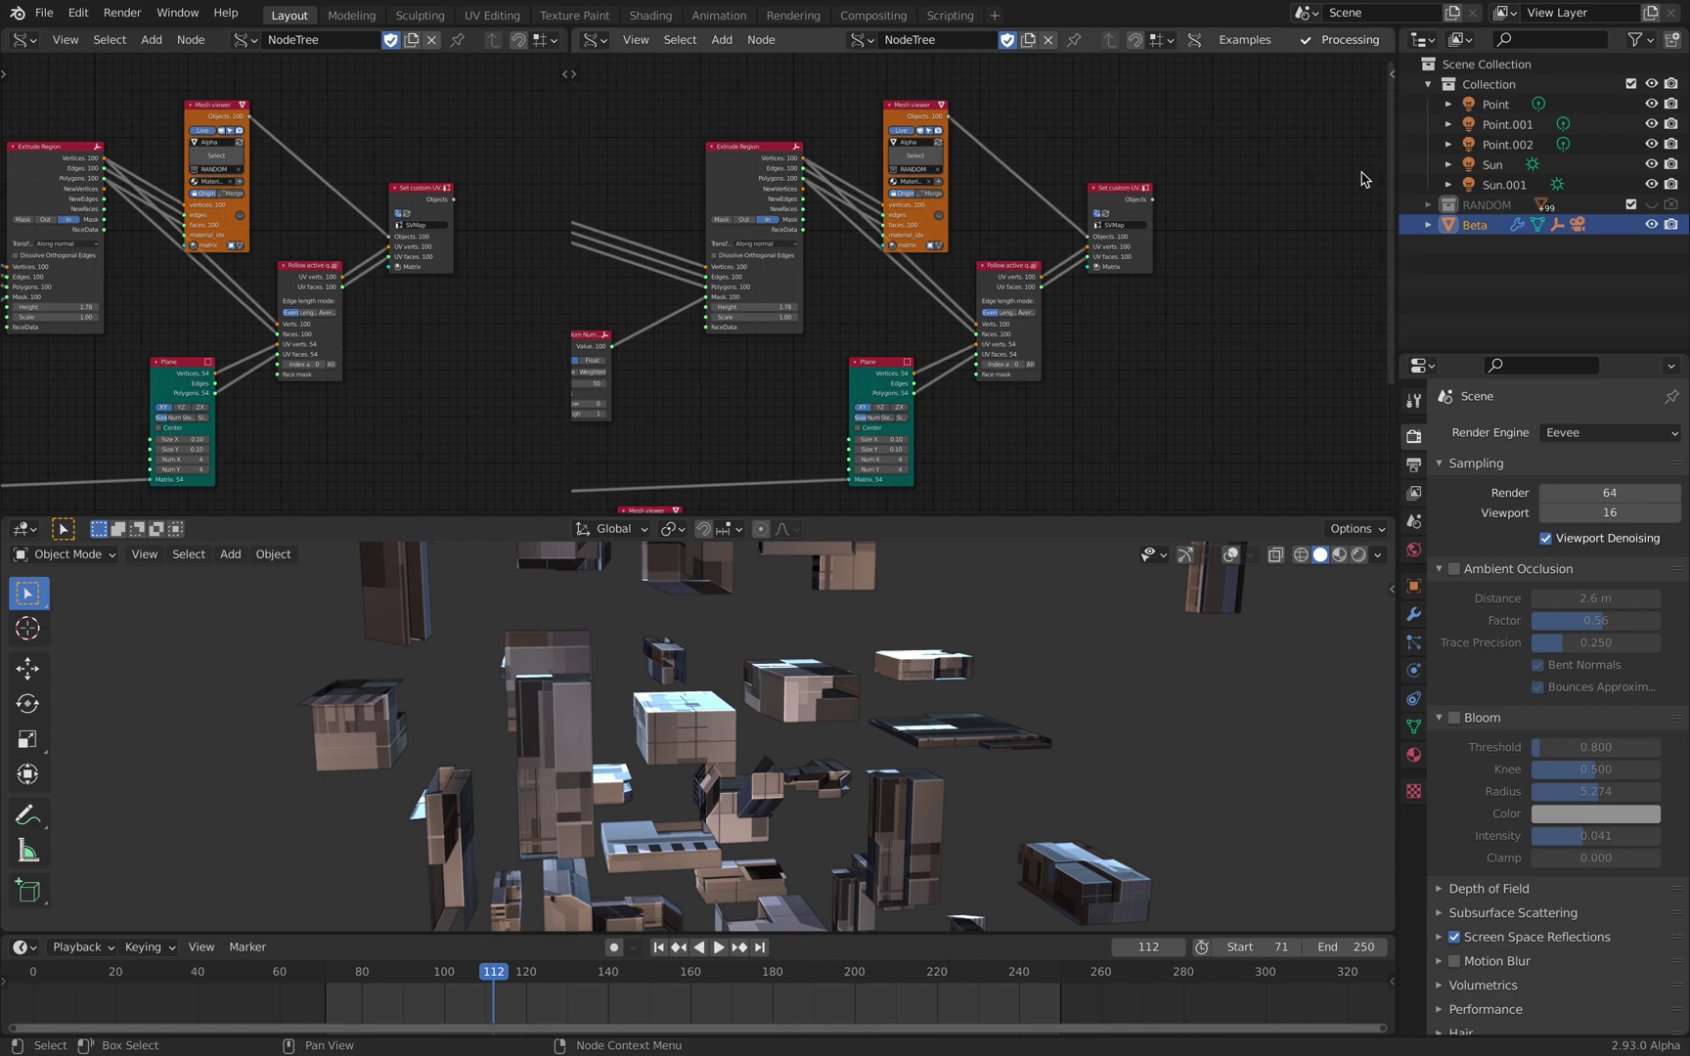
- Change the duplicated node area to the Geometry Node Editor and widen it to give its nodes more room
{"action": "left_click", "coordinate": [595, 39]}
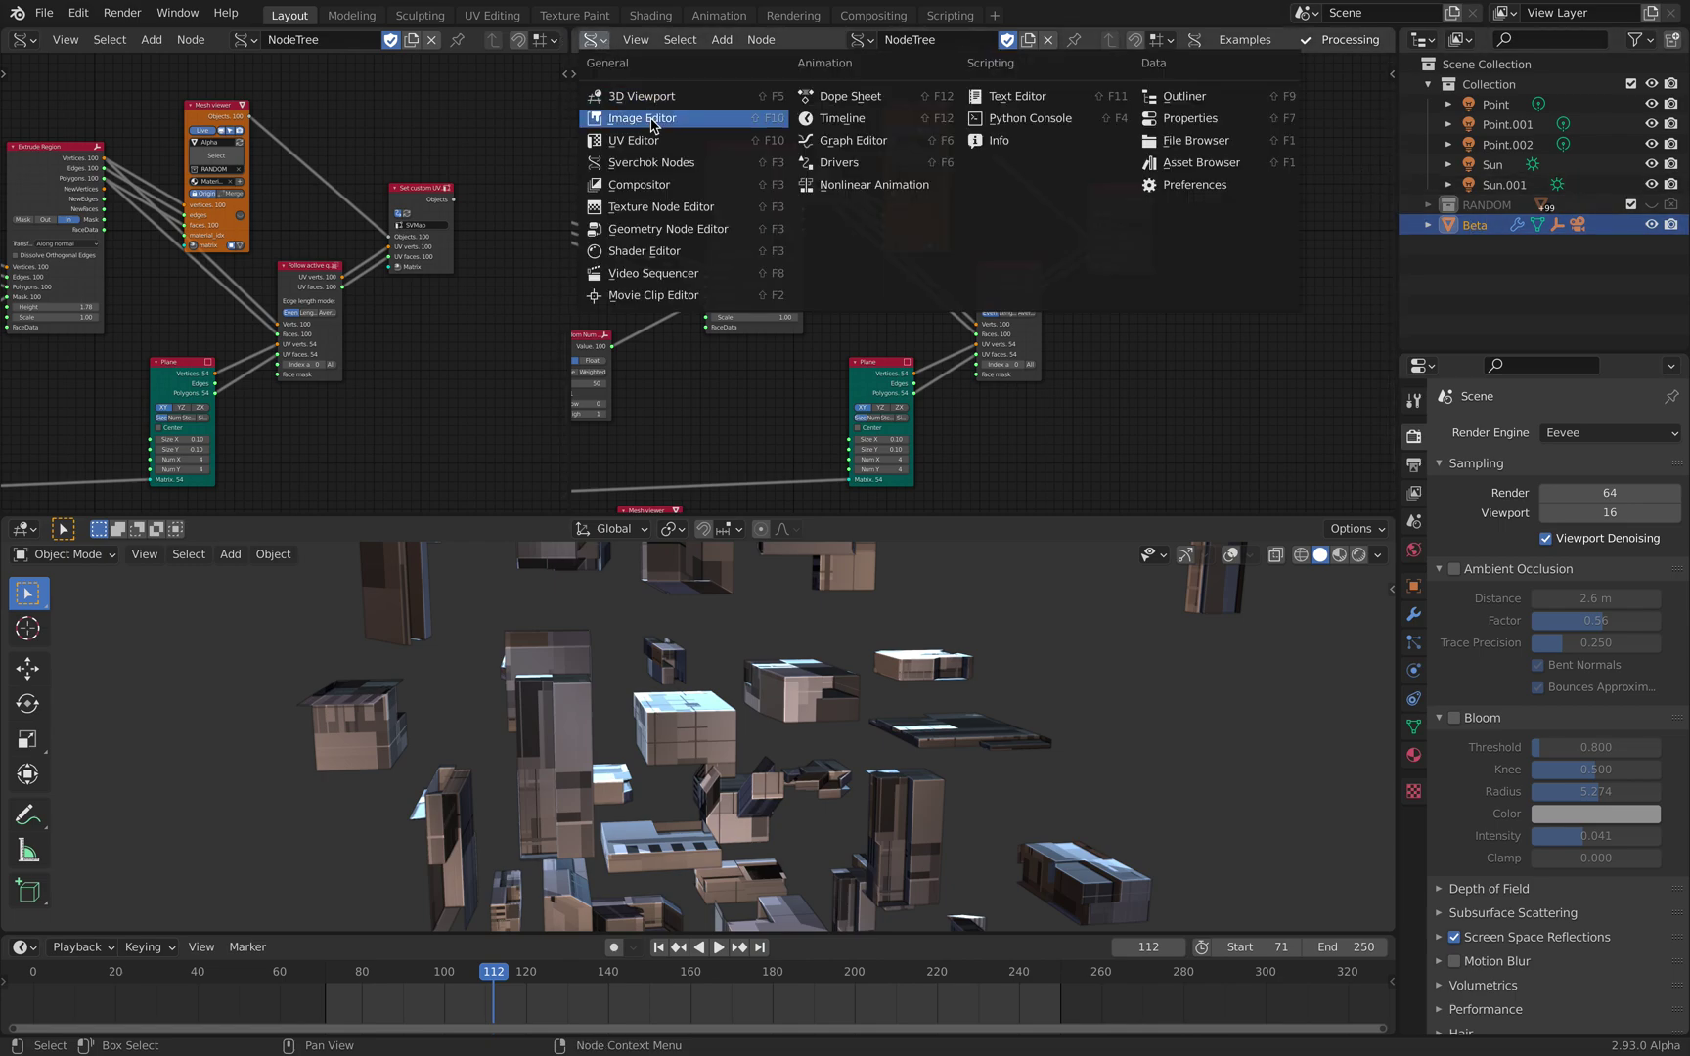
{"action": "left_click", "coordinate": [677, 227]}
{"action": "key", "text": "Home"}
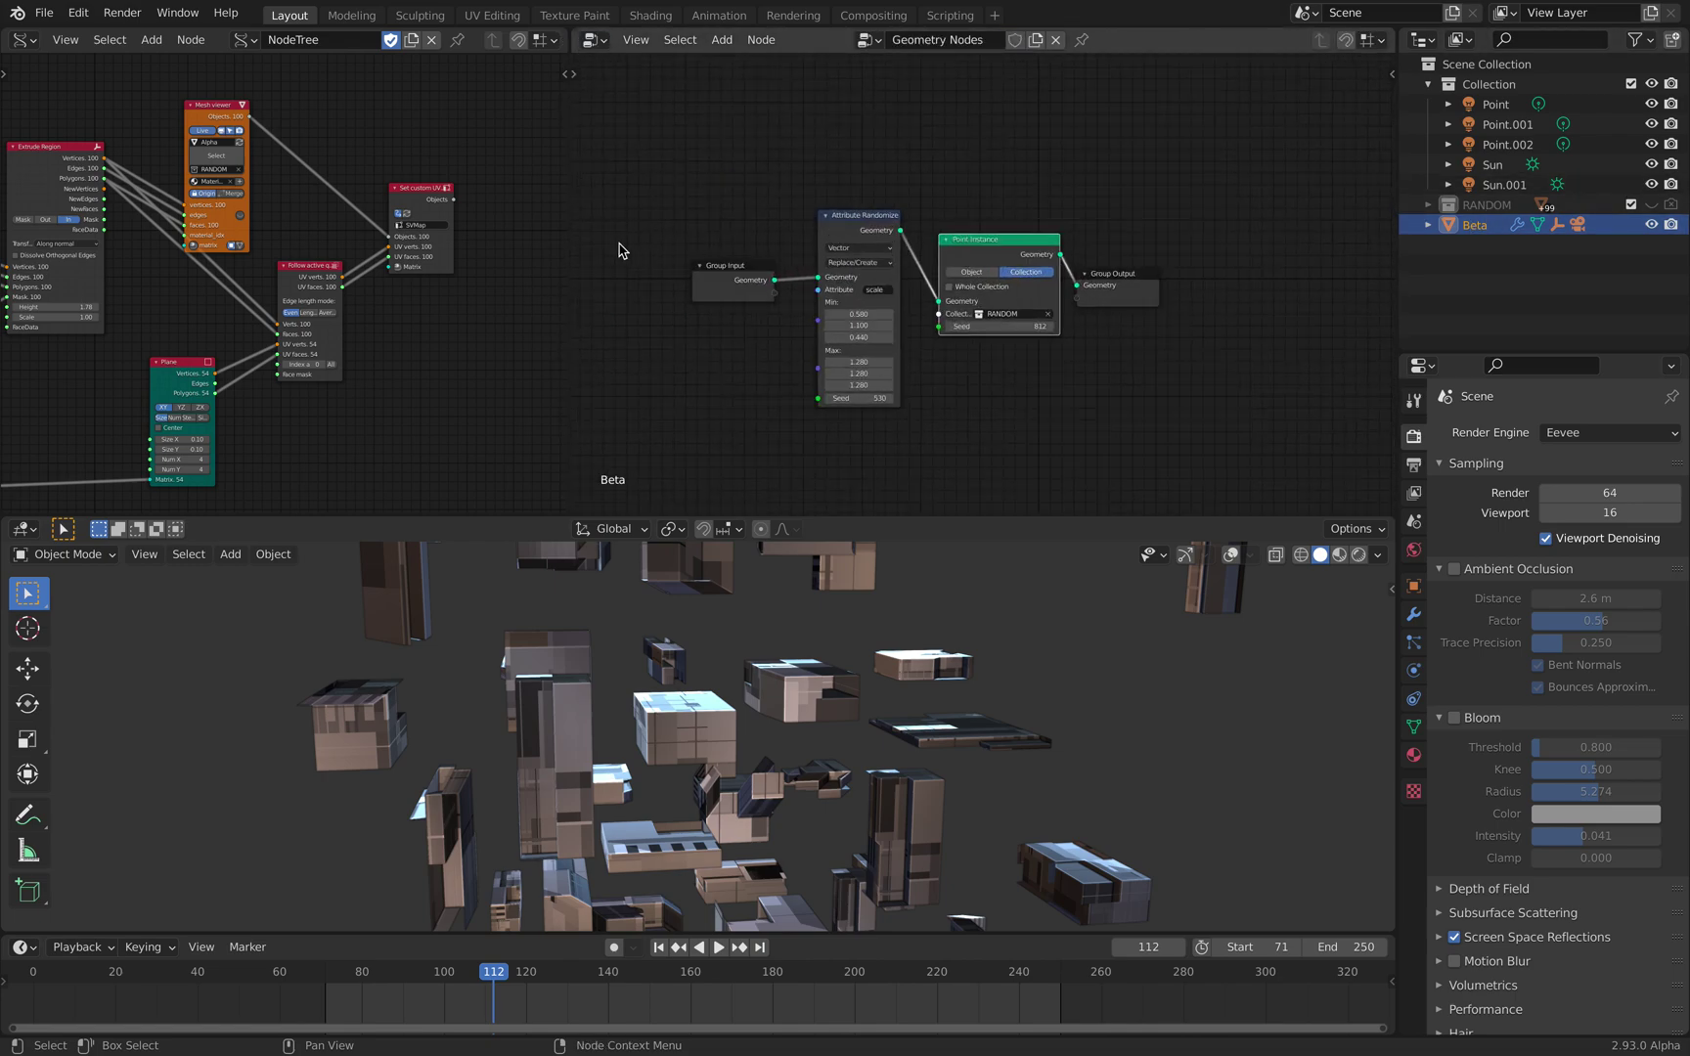
{"action": "left_click_drag", "start_coordinate": [566, 226], "coordinate": [470, 221]}
{"action": "middle_click_drag", "start_coordinate": [817, 673], "coordinate": [602, 754]}
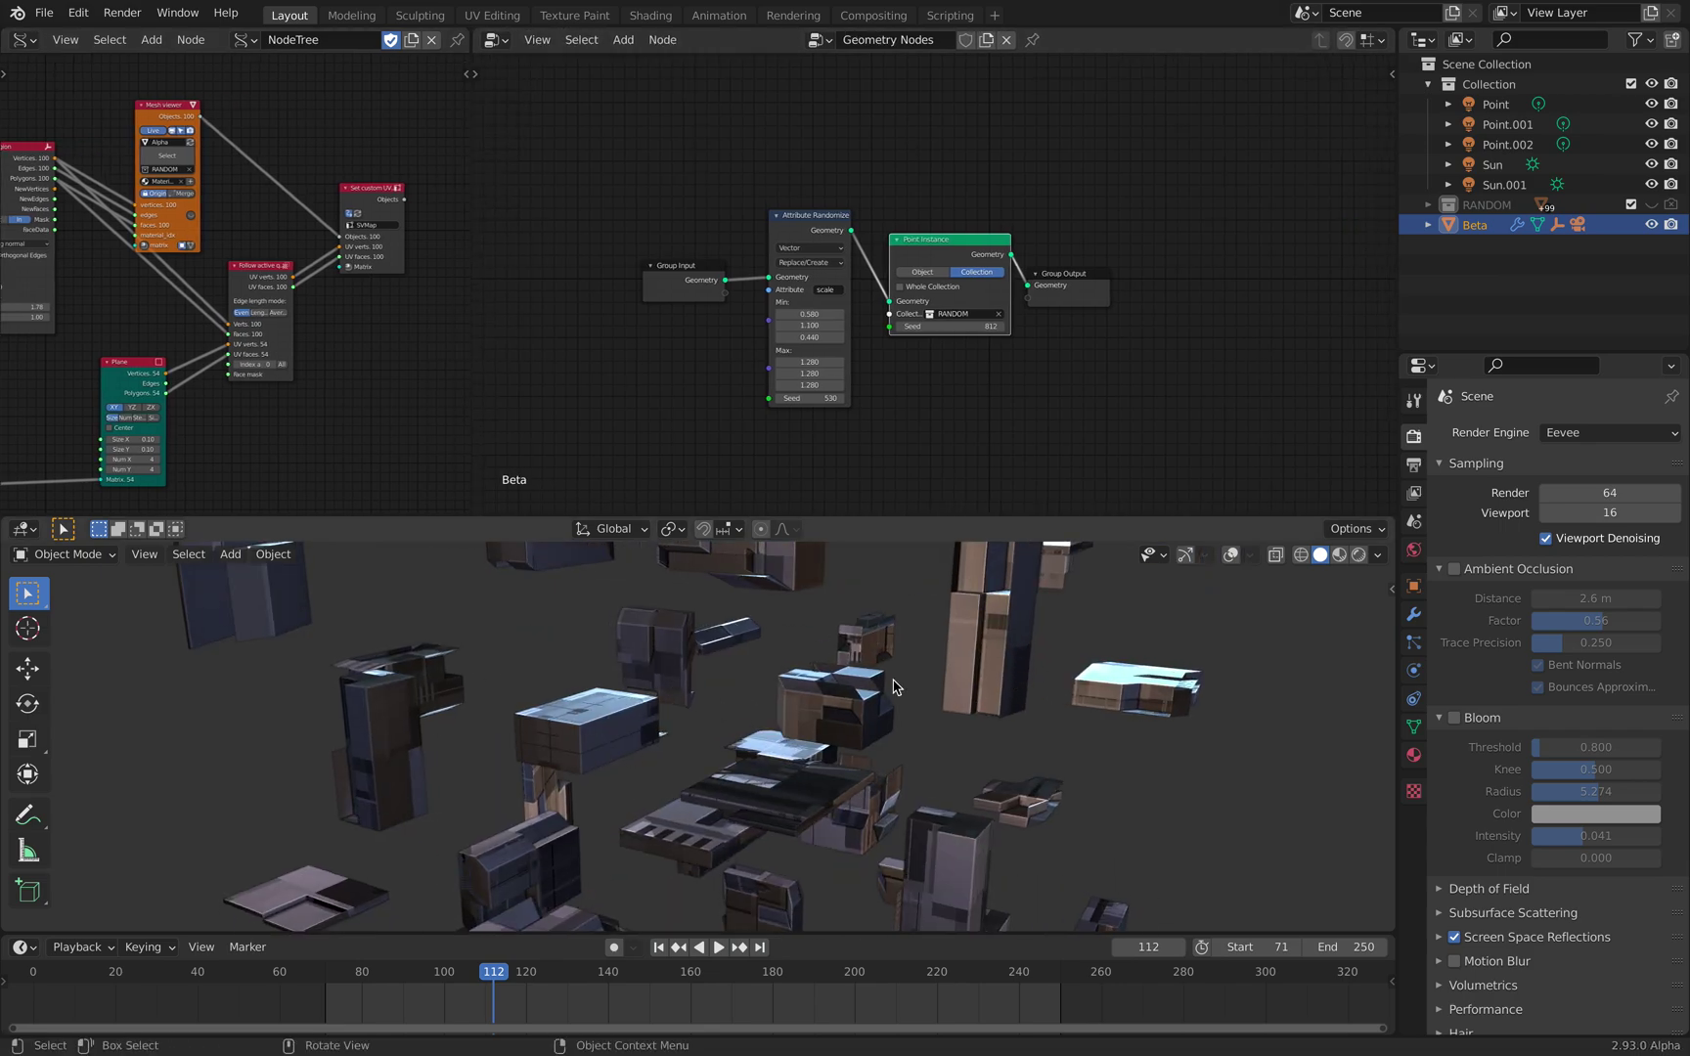
- Spread the Point Instance and Group Output nodes farther apart and look over the scattered parts
{"action": "scroll", "coordinate": [852, 373], "scroll_direction": "up", "scroll_amount": 1}
{"action": "left_click_drag", "start_coordinate": [978, 294], "coordinate": [1146, 319]}
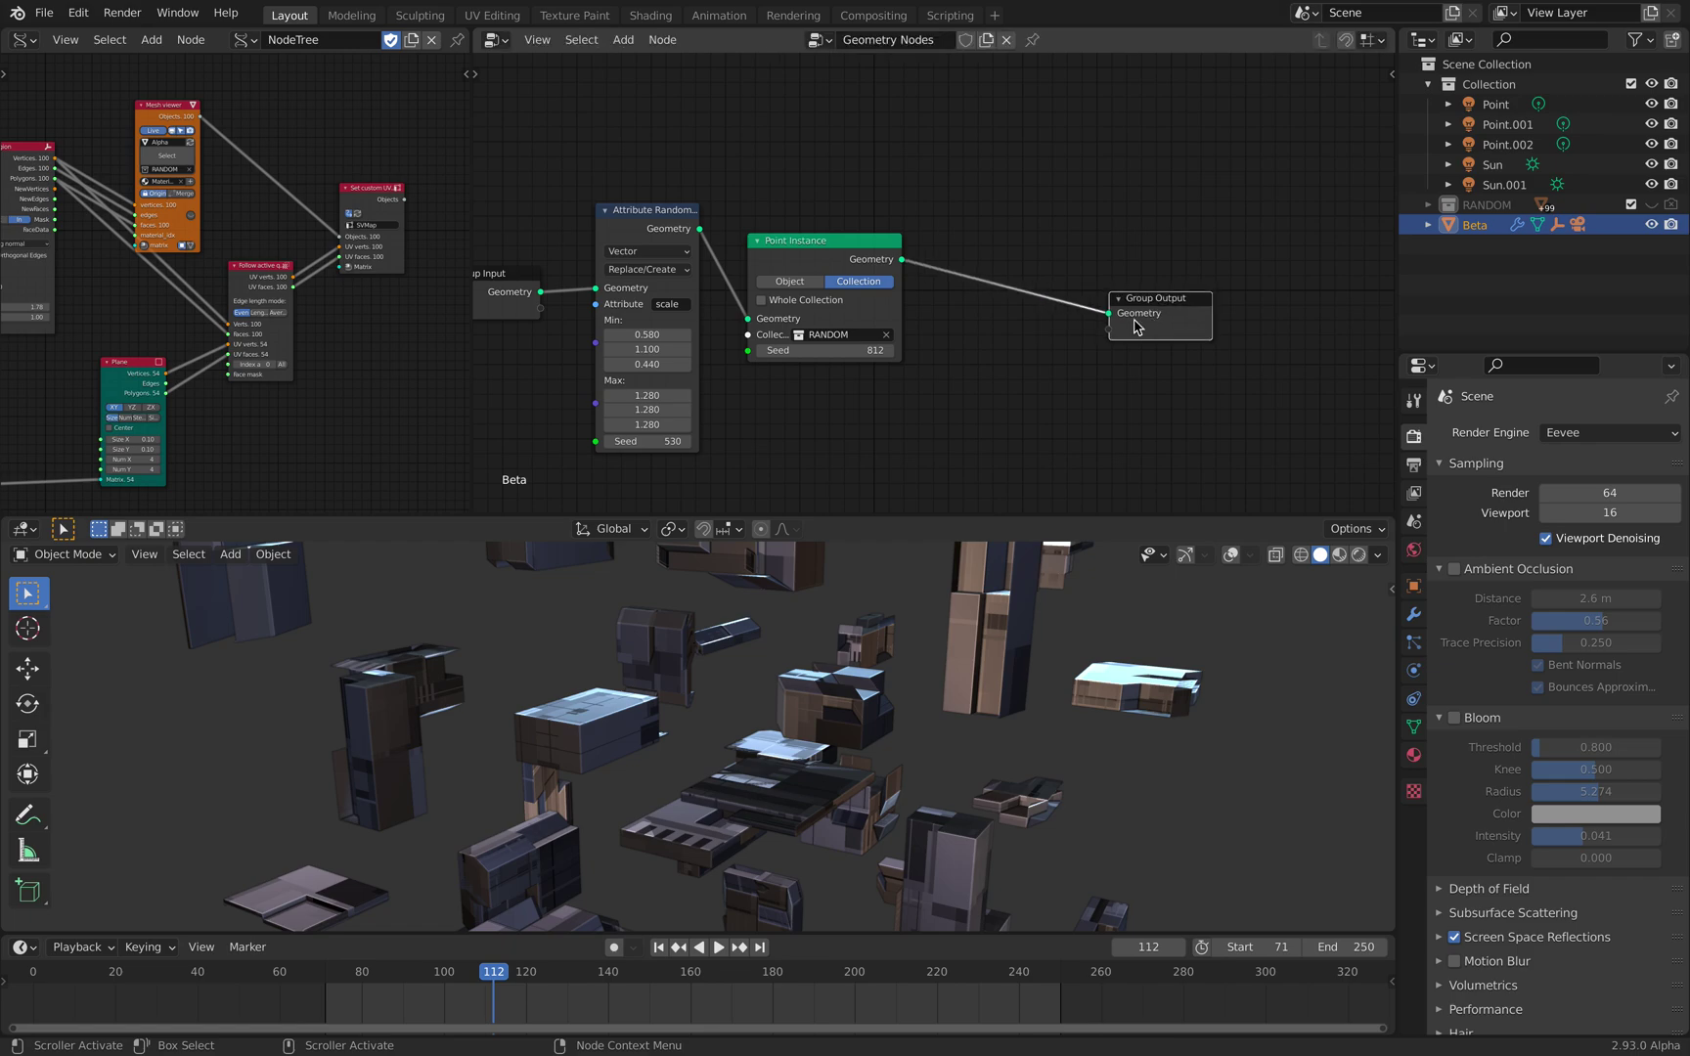
{"action": "left_click_drag", "start_coordinate": [878, 256], "coordinate": [871, 218]}
{"action": "left_click_drag", "start_coordinate": [1165, 299], "coordinate": [1197, 301]}
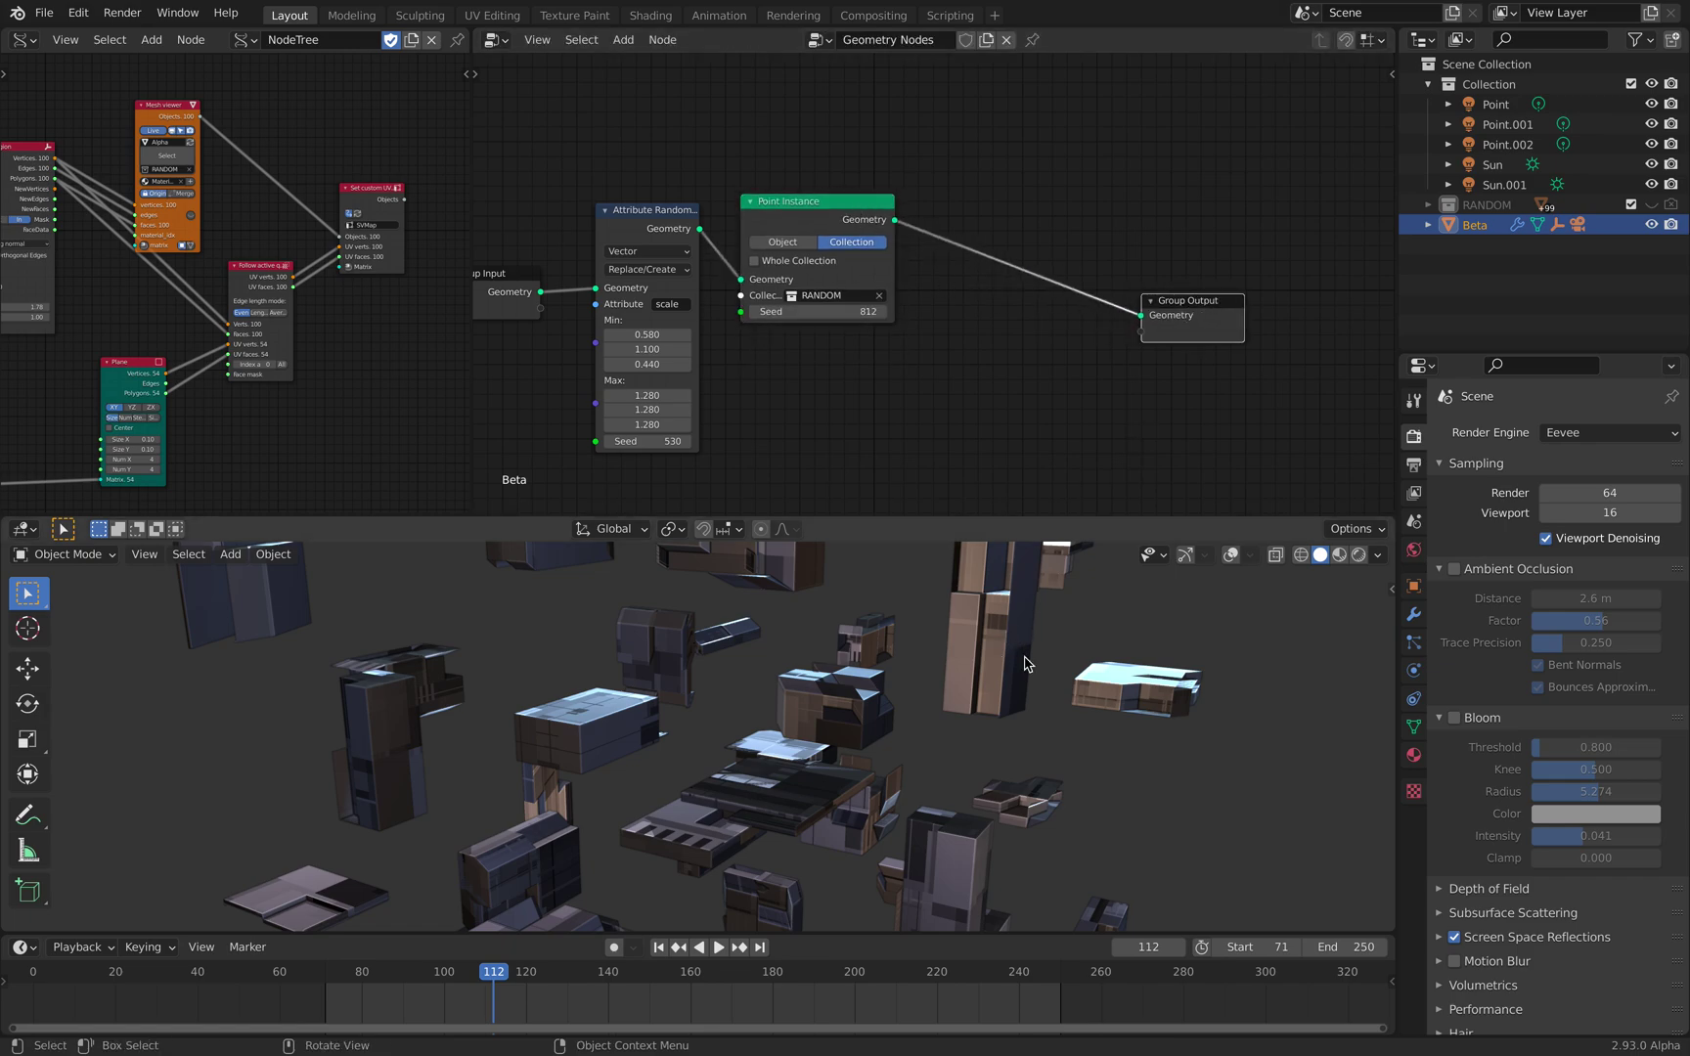
{"action": "middle_click_drag", "start_coordinate": [875, 661], "coordinate": [758, 735]}
{"action": "middle_click_drag", "start_coordinate": [879, 715], "coordinate": [1020, 681]}
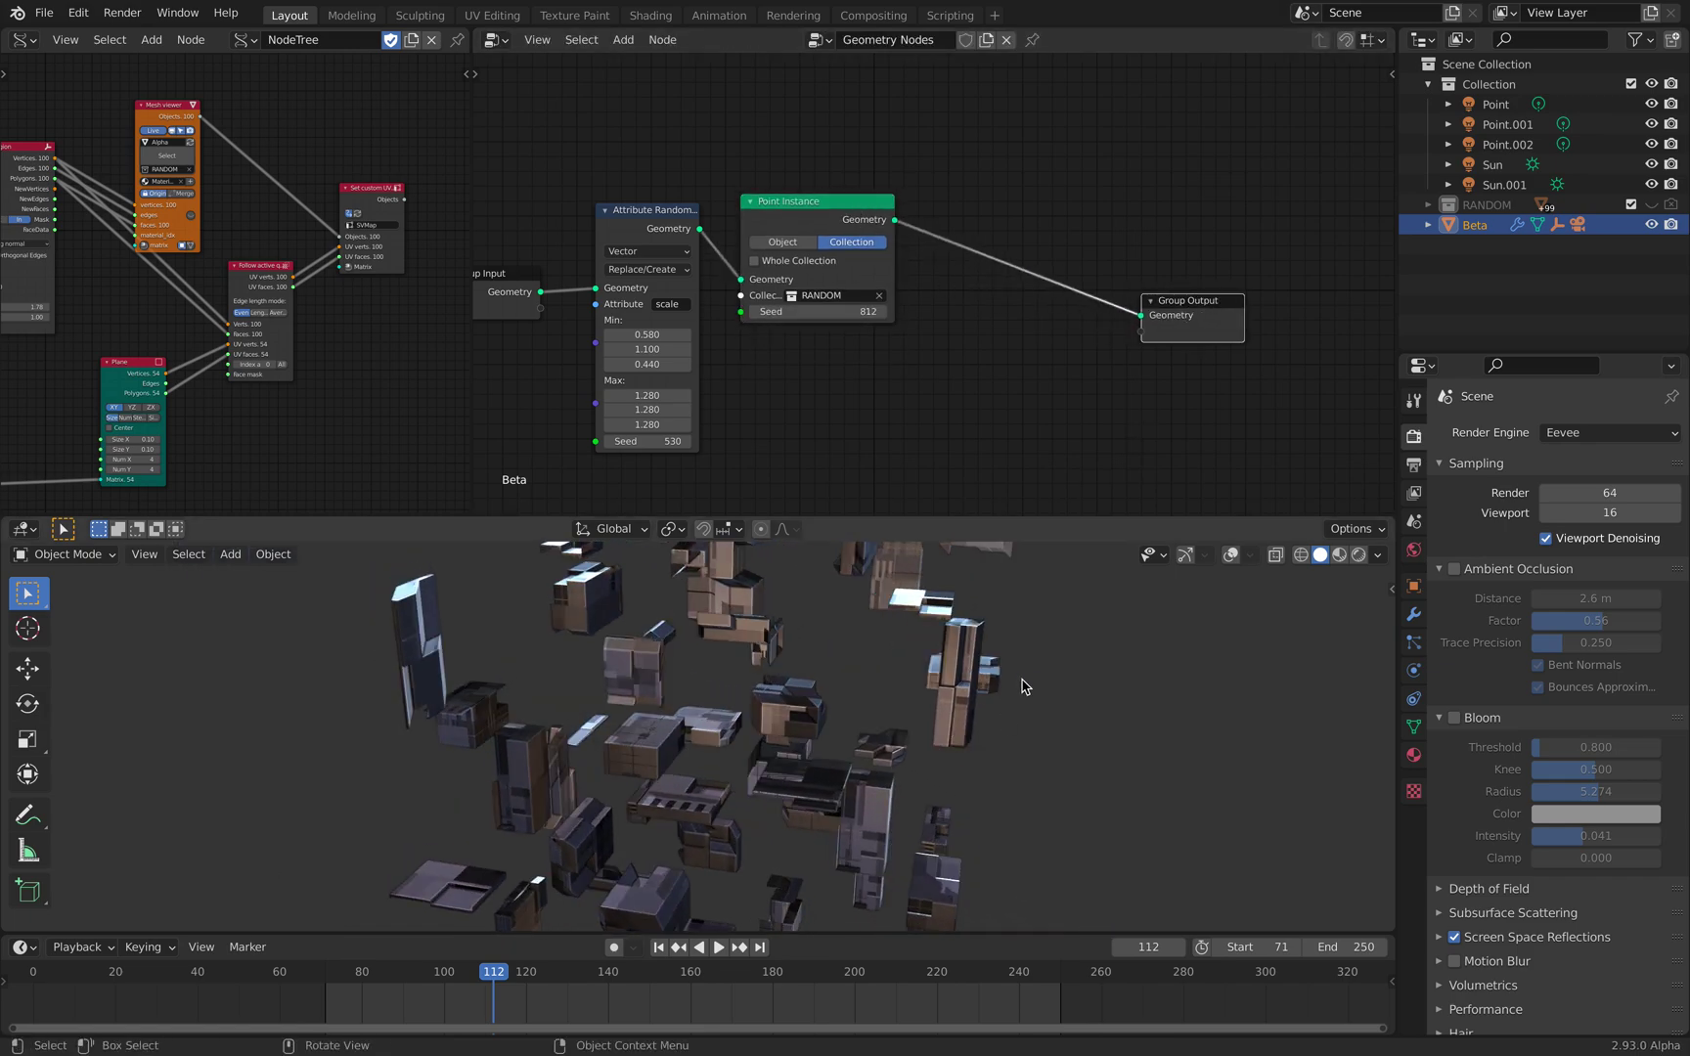
- Set the Vector P Field node's Size X, Size Y and Size Z to 3
{"action": "middle_click_drag", "start_coordinate": [788, 407], "coordinate": [839, 378]}
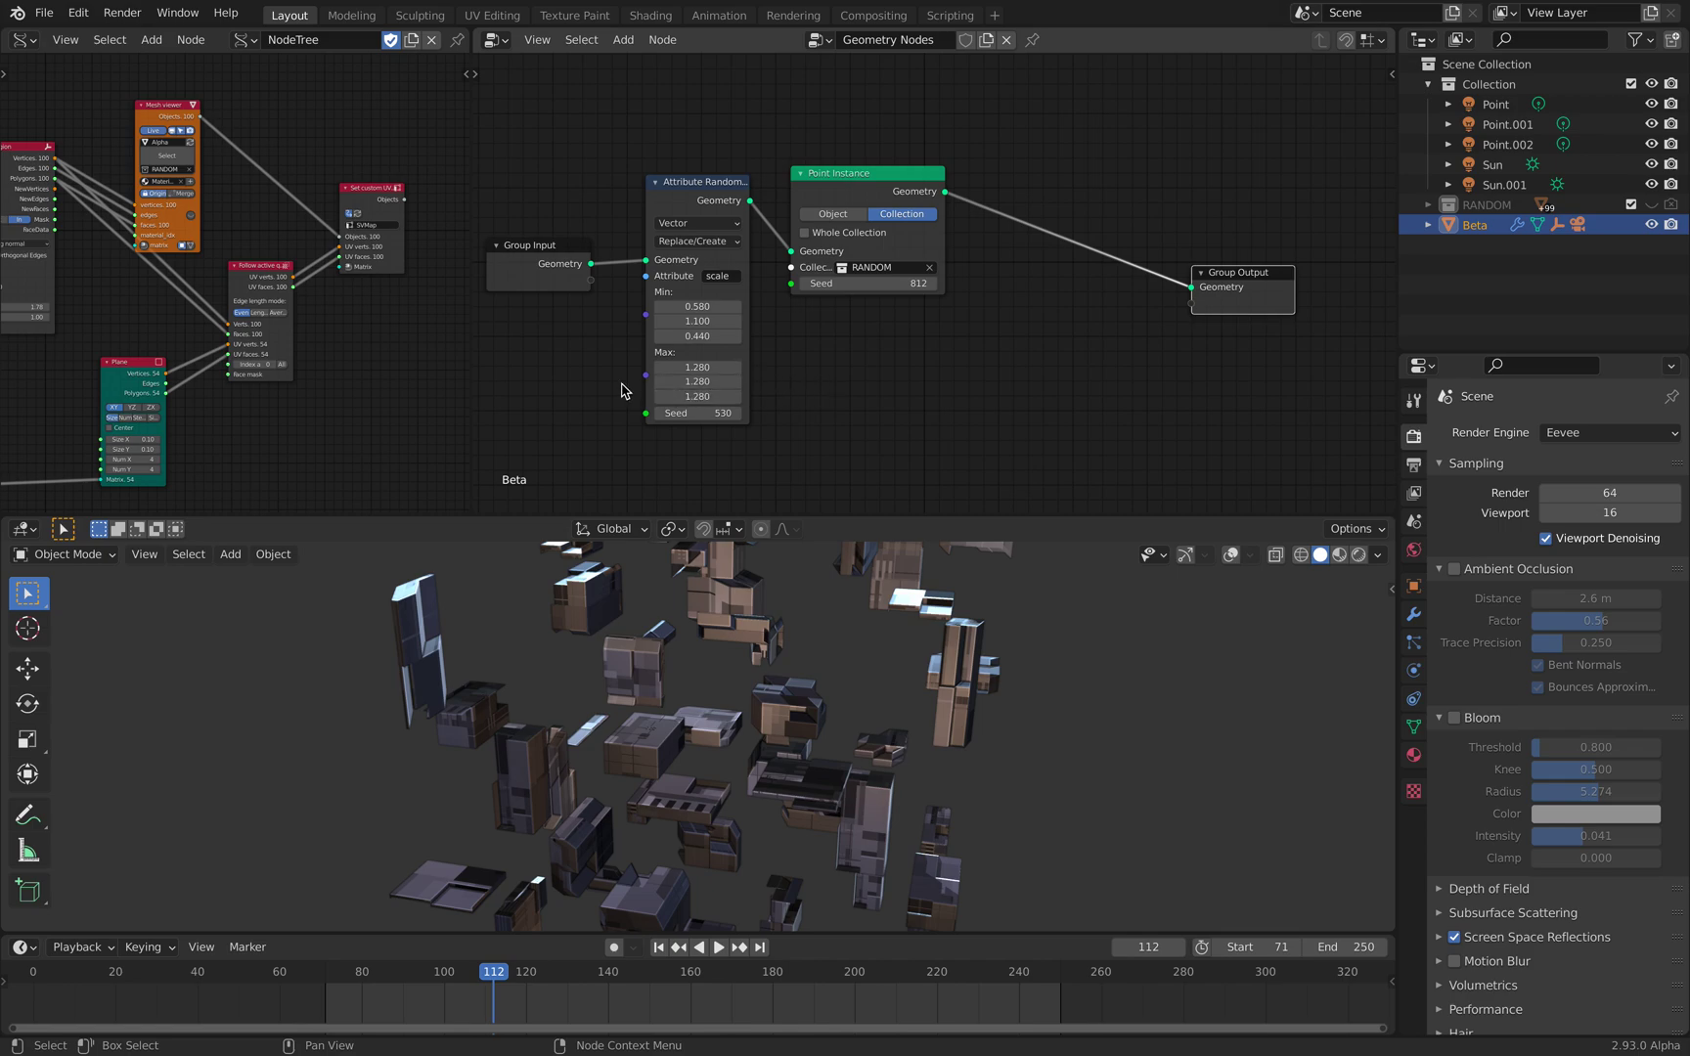
{"action": "middle_click_drag", "start_coordinate": [626, 392], "coordinate": [701, 367]}
{"action": "middle_click_drag", "start_coordinate": [90, 391], "coordinate": [437, 240]}
{"action": "middle_click_drag", "start_coordinate": [138, 360], "coordinate": [212, 347]}
{"action": "scroll", "coordinate": [212, 347], "scroll_direction": "up", "scroll_amount": 7}
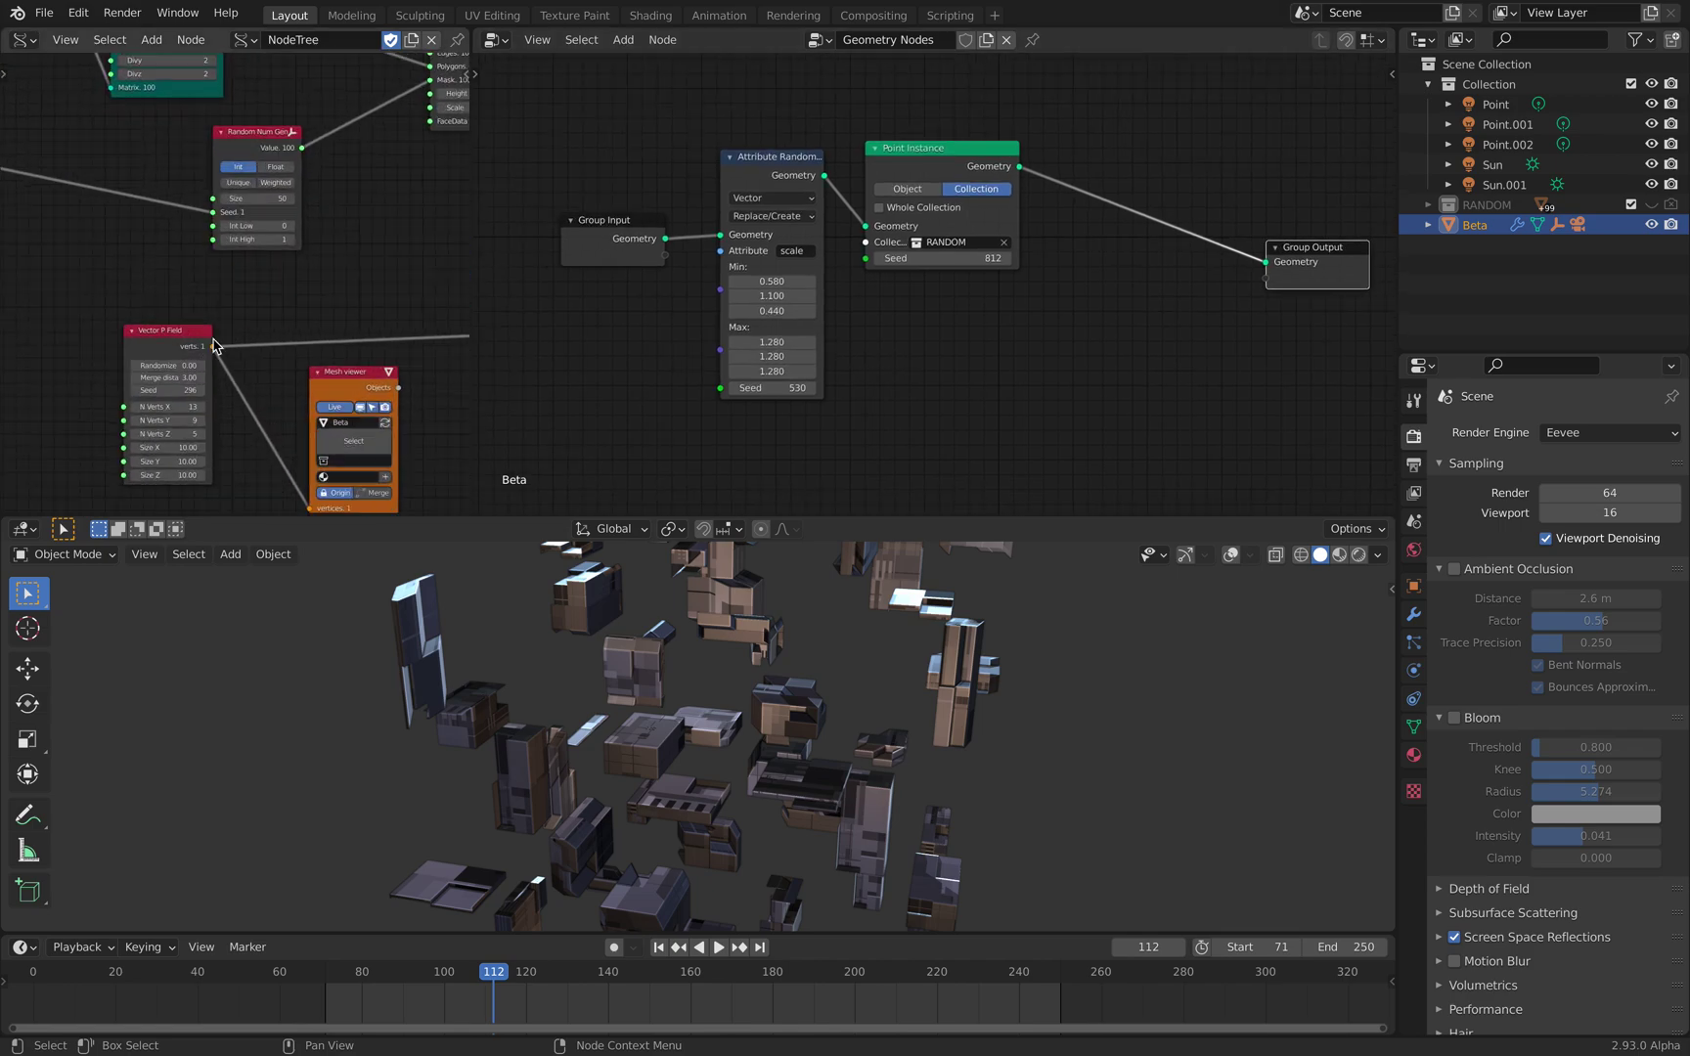
{"action": "middle_click_drag", "start_coordinate": [180, 441], "coordinate": [196, 331]}
{"action": "left_click_drag", "start_coordinate": [167, 380], "coordinate": [220, 411]}
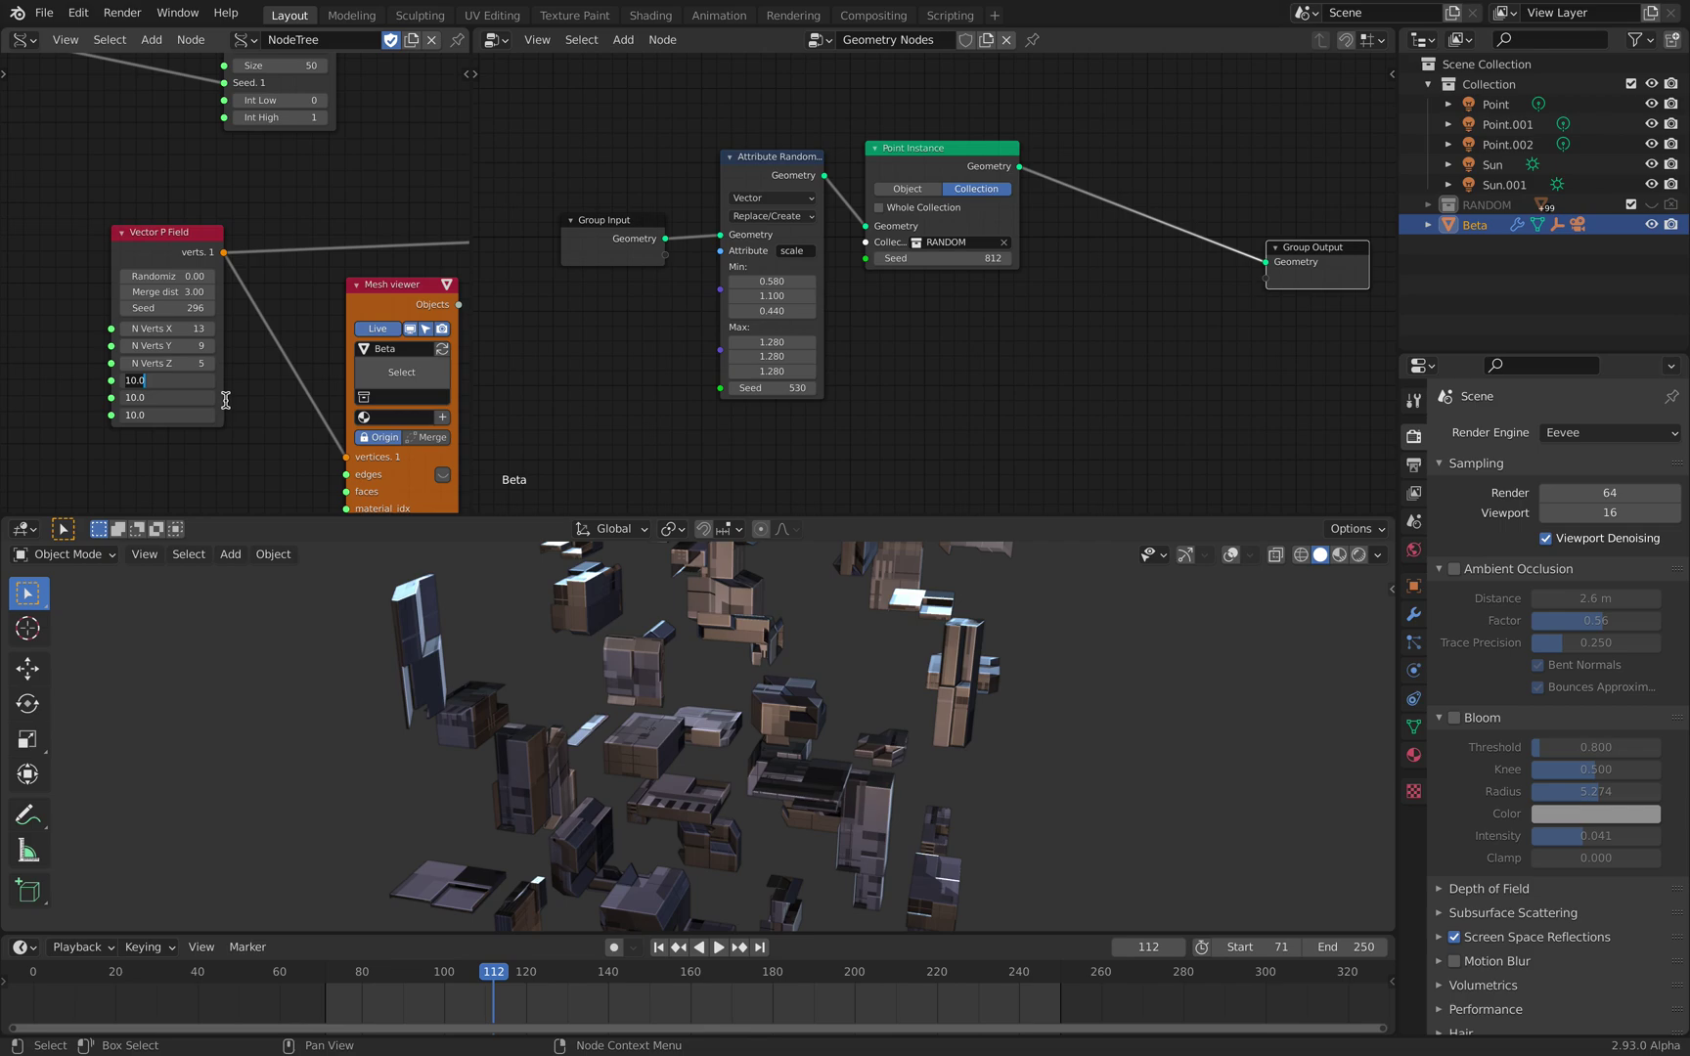
{"action": "type", "text": "3"}
{"action": "key", "text": "Return"}
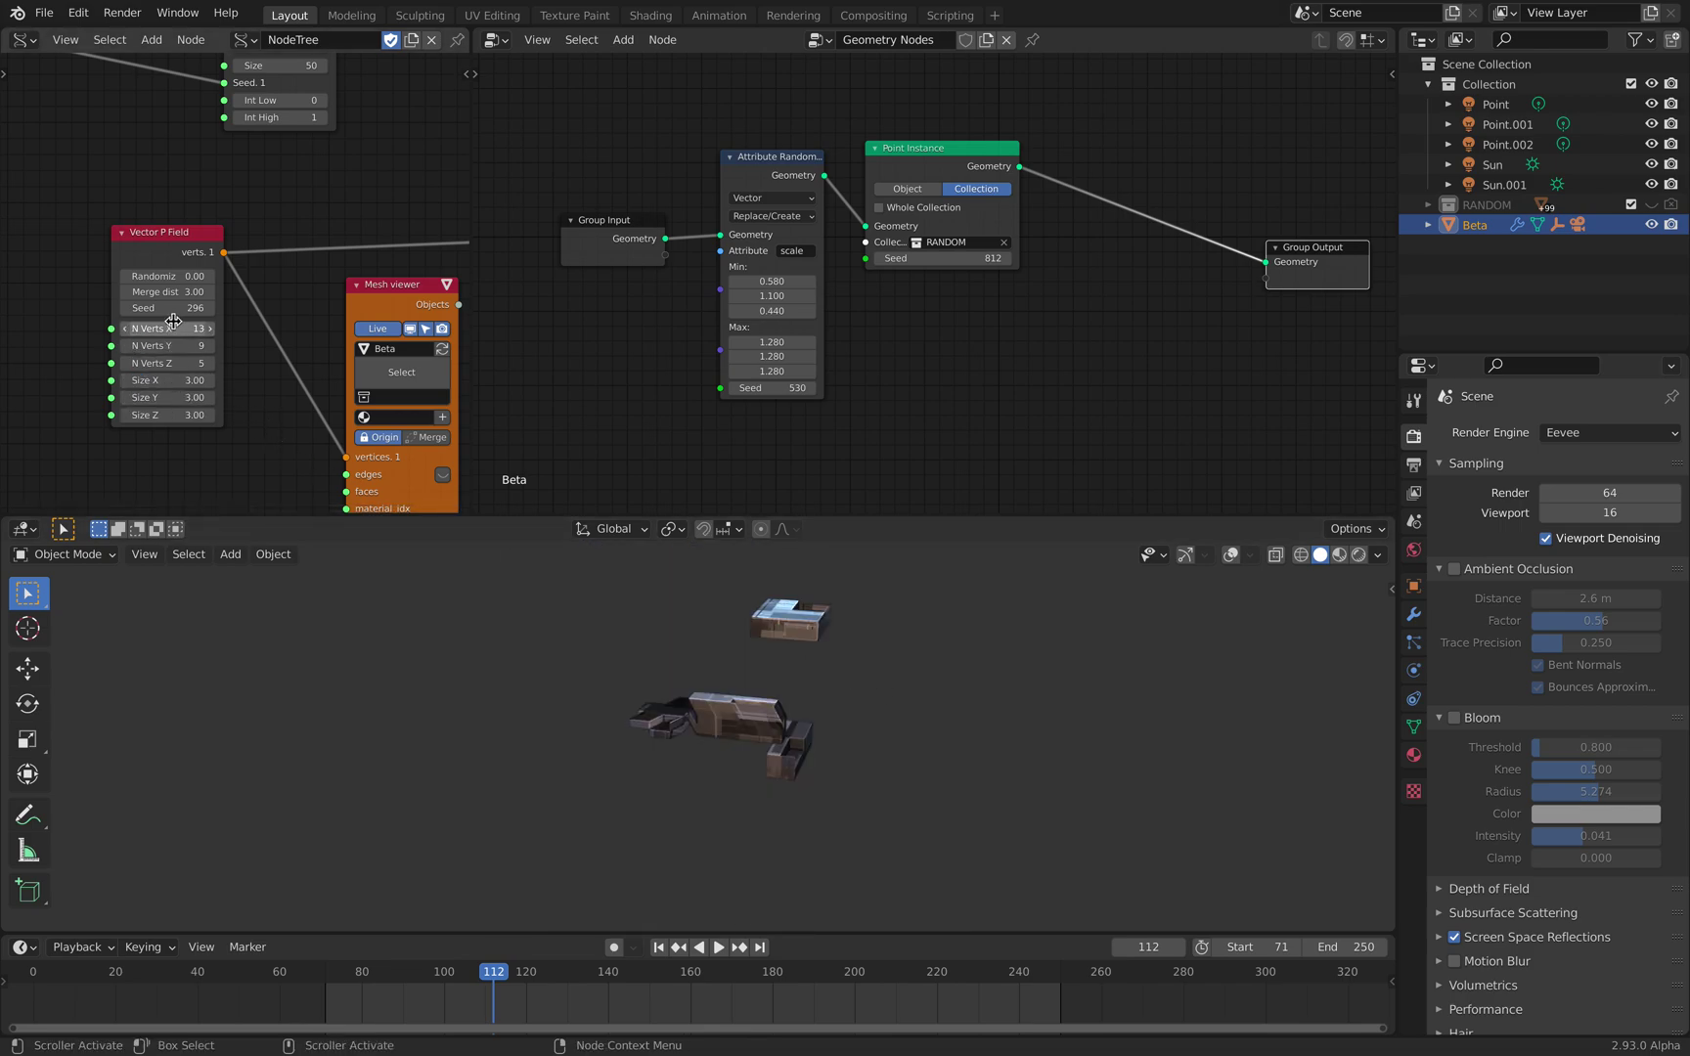
- Set the Vector P Field node's merge distance to 0 and orbit around the packed block of parts
{"action": "left_click", "coordinate": [171, 292]}
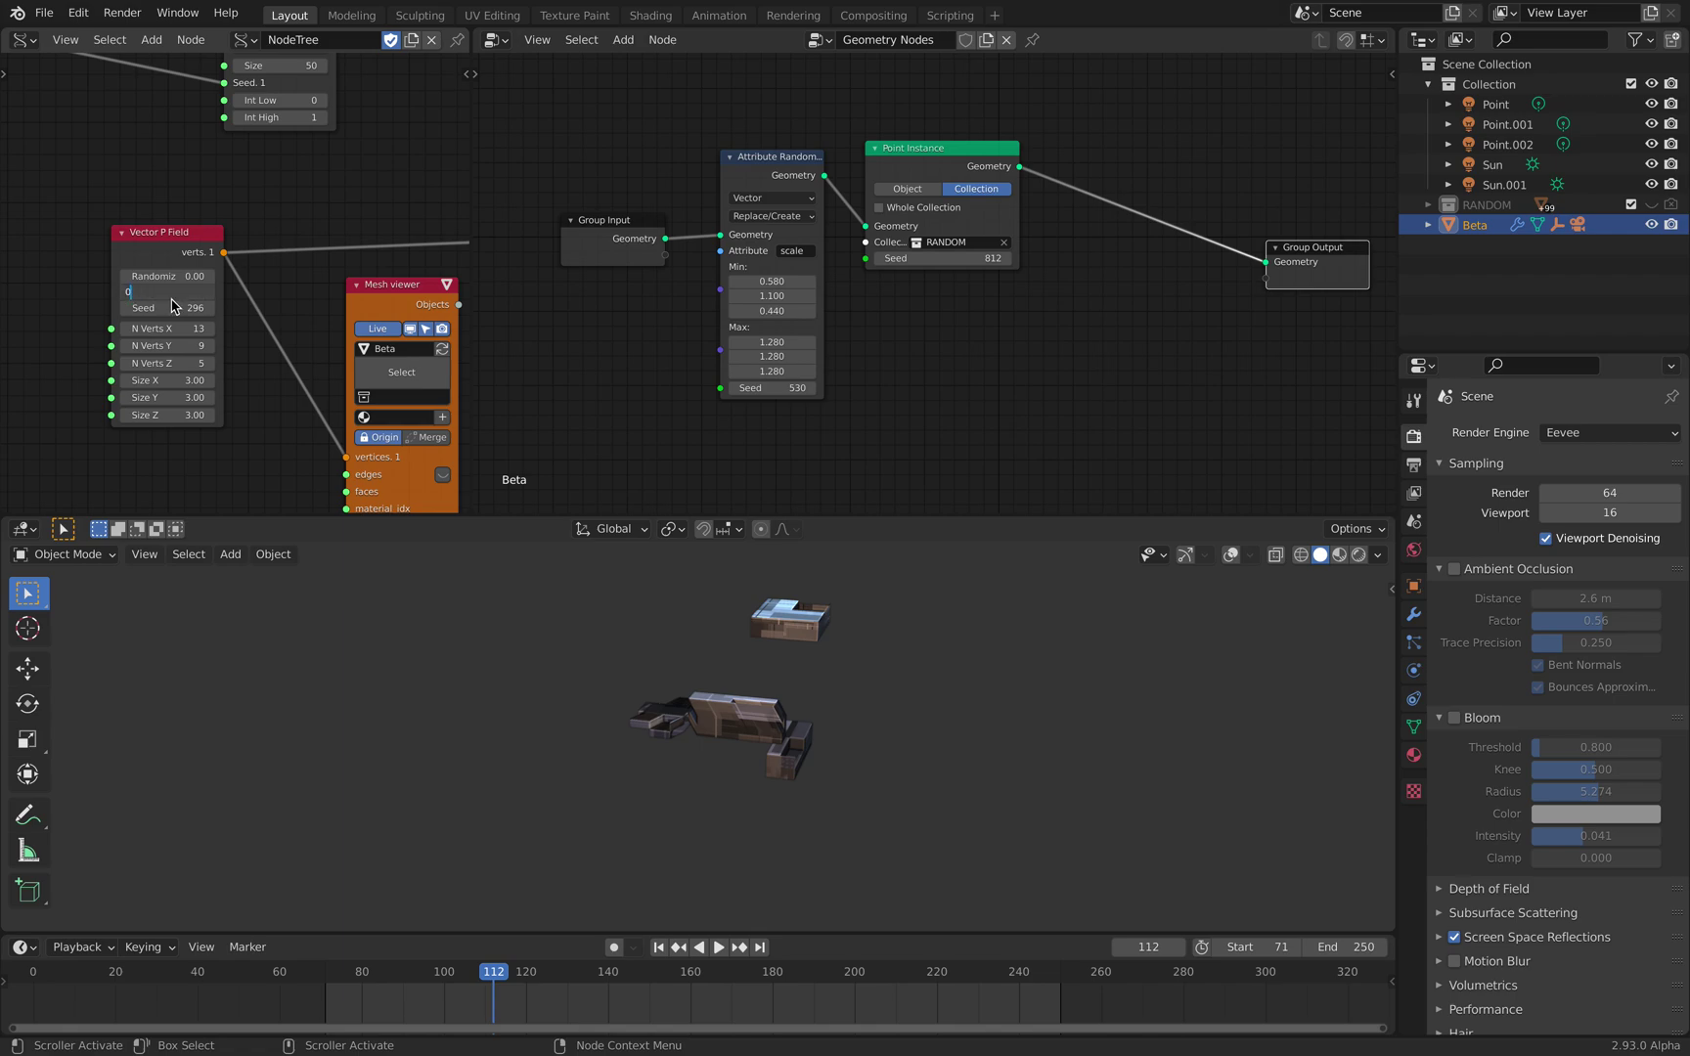
{"action": "type", "text": "0"}
{"action": "key", "text": "Return"}
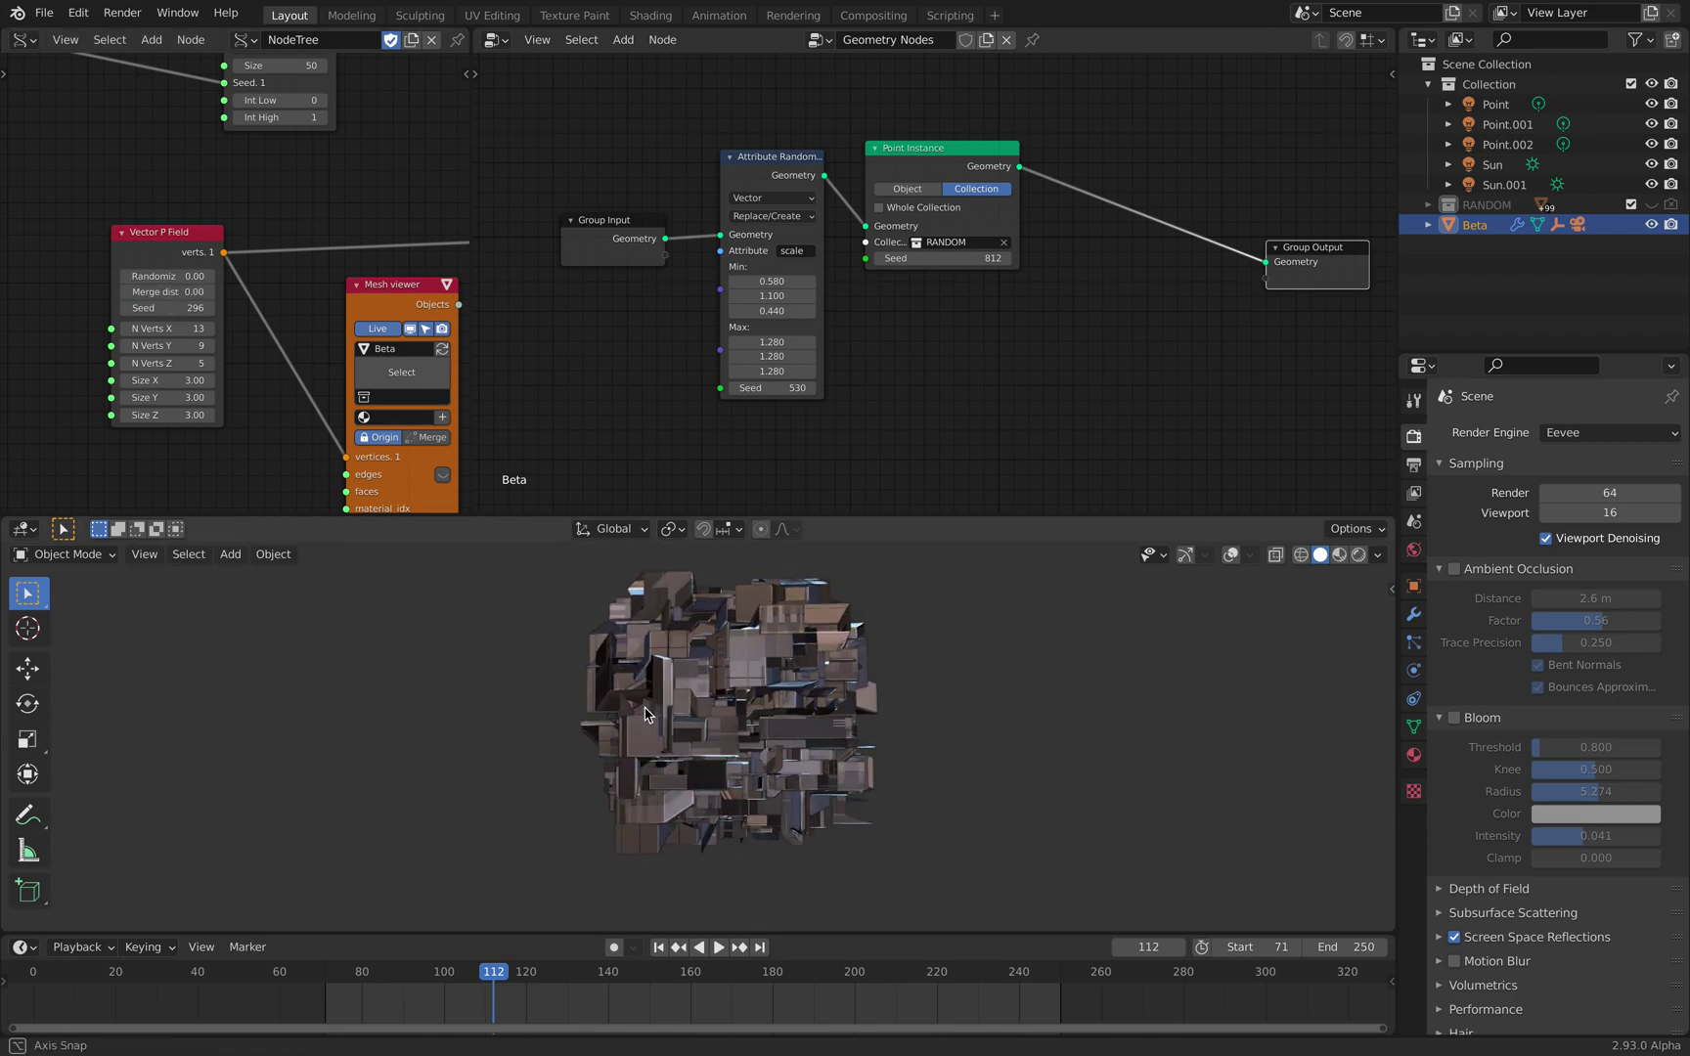
{"action": "middle_click_drag", "start_coordinate": [724, 654], "coordinate": [828, 704]}
{"action": "middle_click_drag", "start_coordinate": [976, 712], "coordinate": [927, 716]}
- Enlarge the 3D viewport temporarily and examine the surface of the packed block from several angles
{"action": "left_click_drag", "start_coordinate": [923, 516], "coordinate": [915, 310]}
{"action": "middle_click_drag", "start_coordinate": [911, 442], "coordinate": [890, 547]}
{"action": "scroll", "coordinate": [890, 546], "scroll_direction": "up", "scroll_amount": 4}
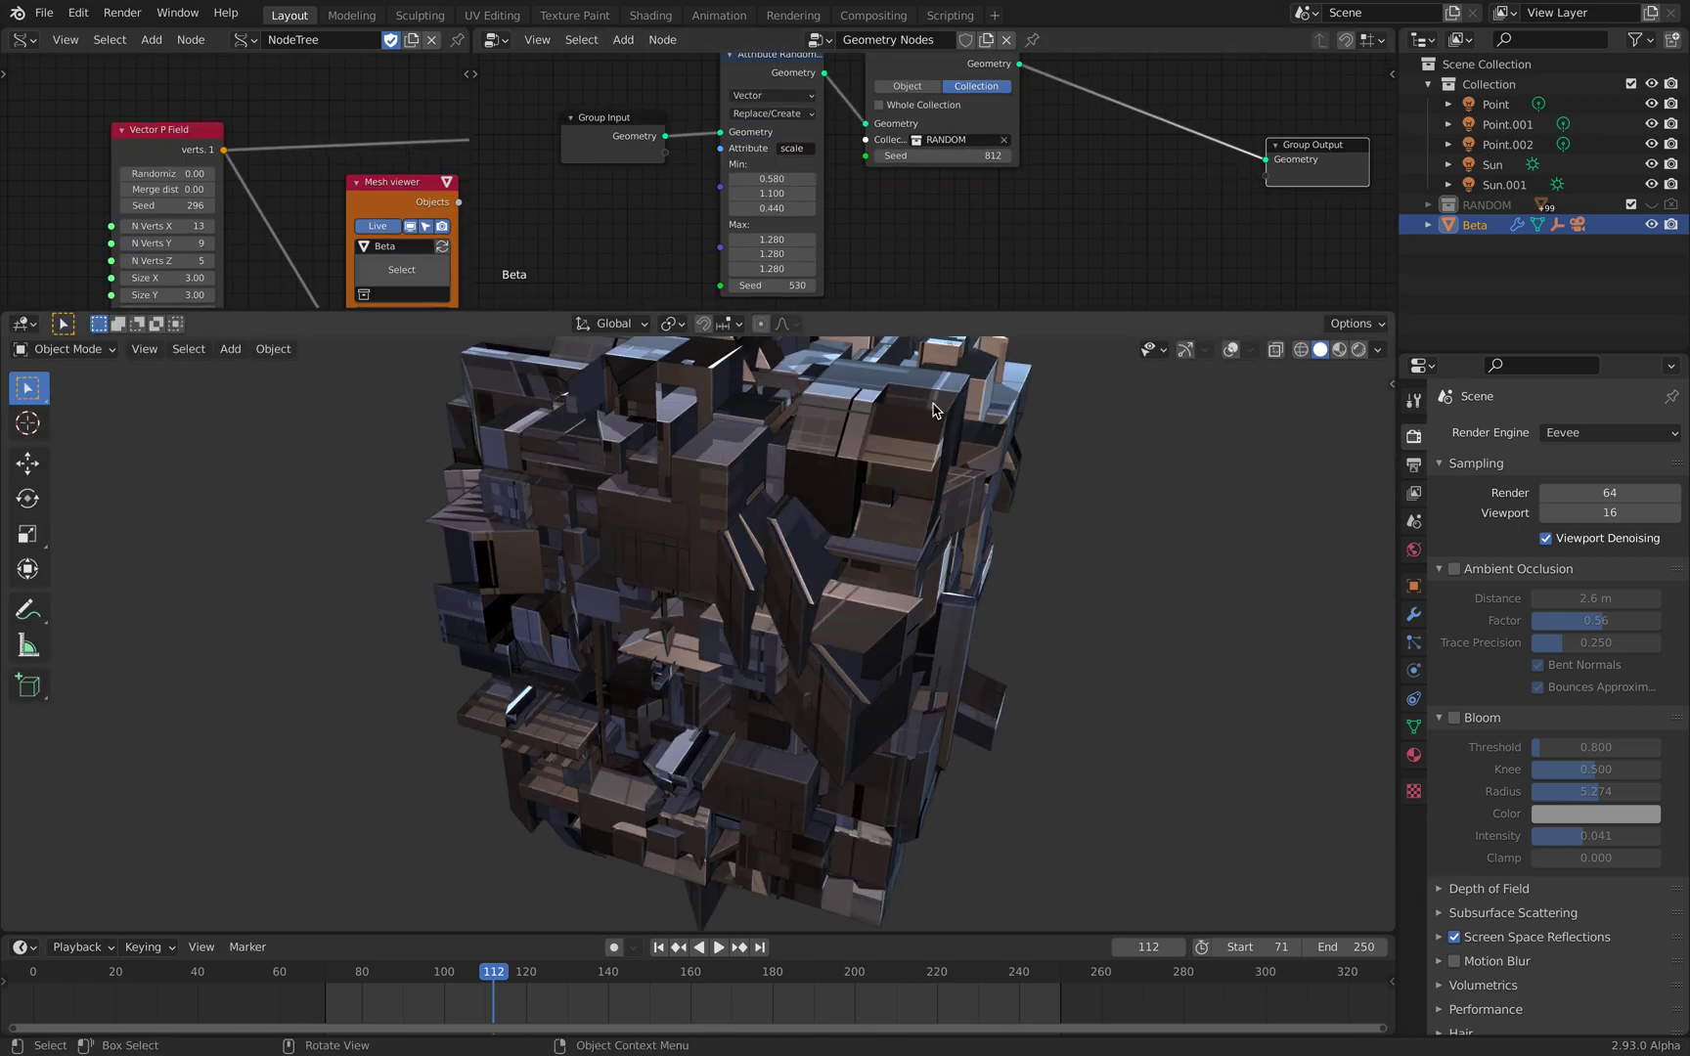
{"action": "middle_click_drag", "start_coordinate": [875, 460], "coordinate": [804, 403]}
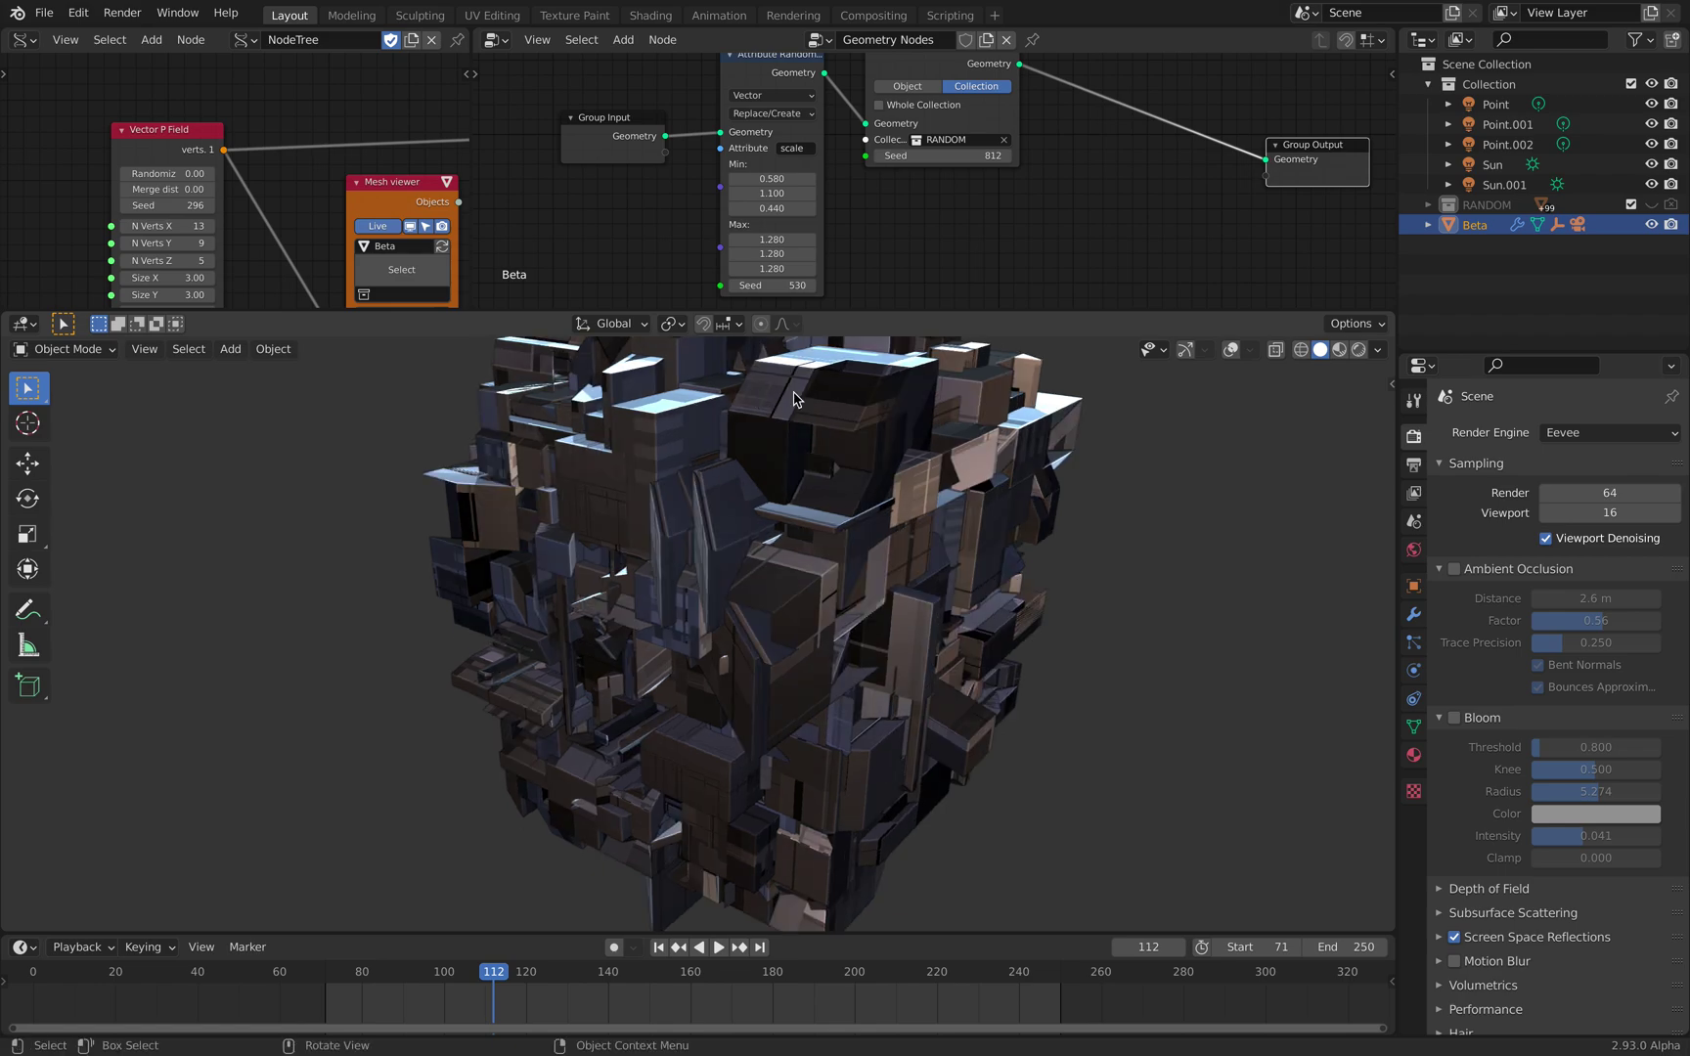
{"action": "middle_click_drag", "start_coordinate": [806, 478], "coordinate": [904, 362]}
{"action": "left_click_drag", "start_coordinate": [924, 313], "coordinate": [926, 490]}
- Reposition the Point Instance node and bring the Group Output node back close to it
{"action": "left_click_drag", "start_coordinate": [897, 183], "coordinate": [897, 214]}
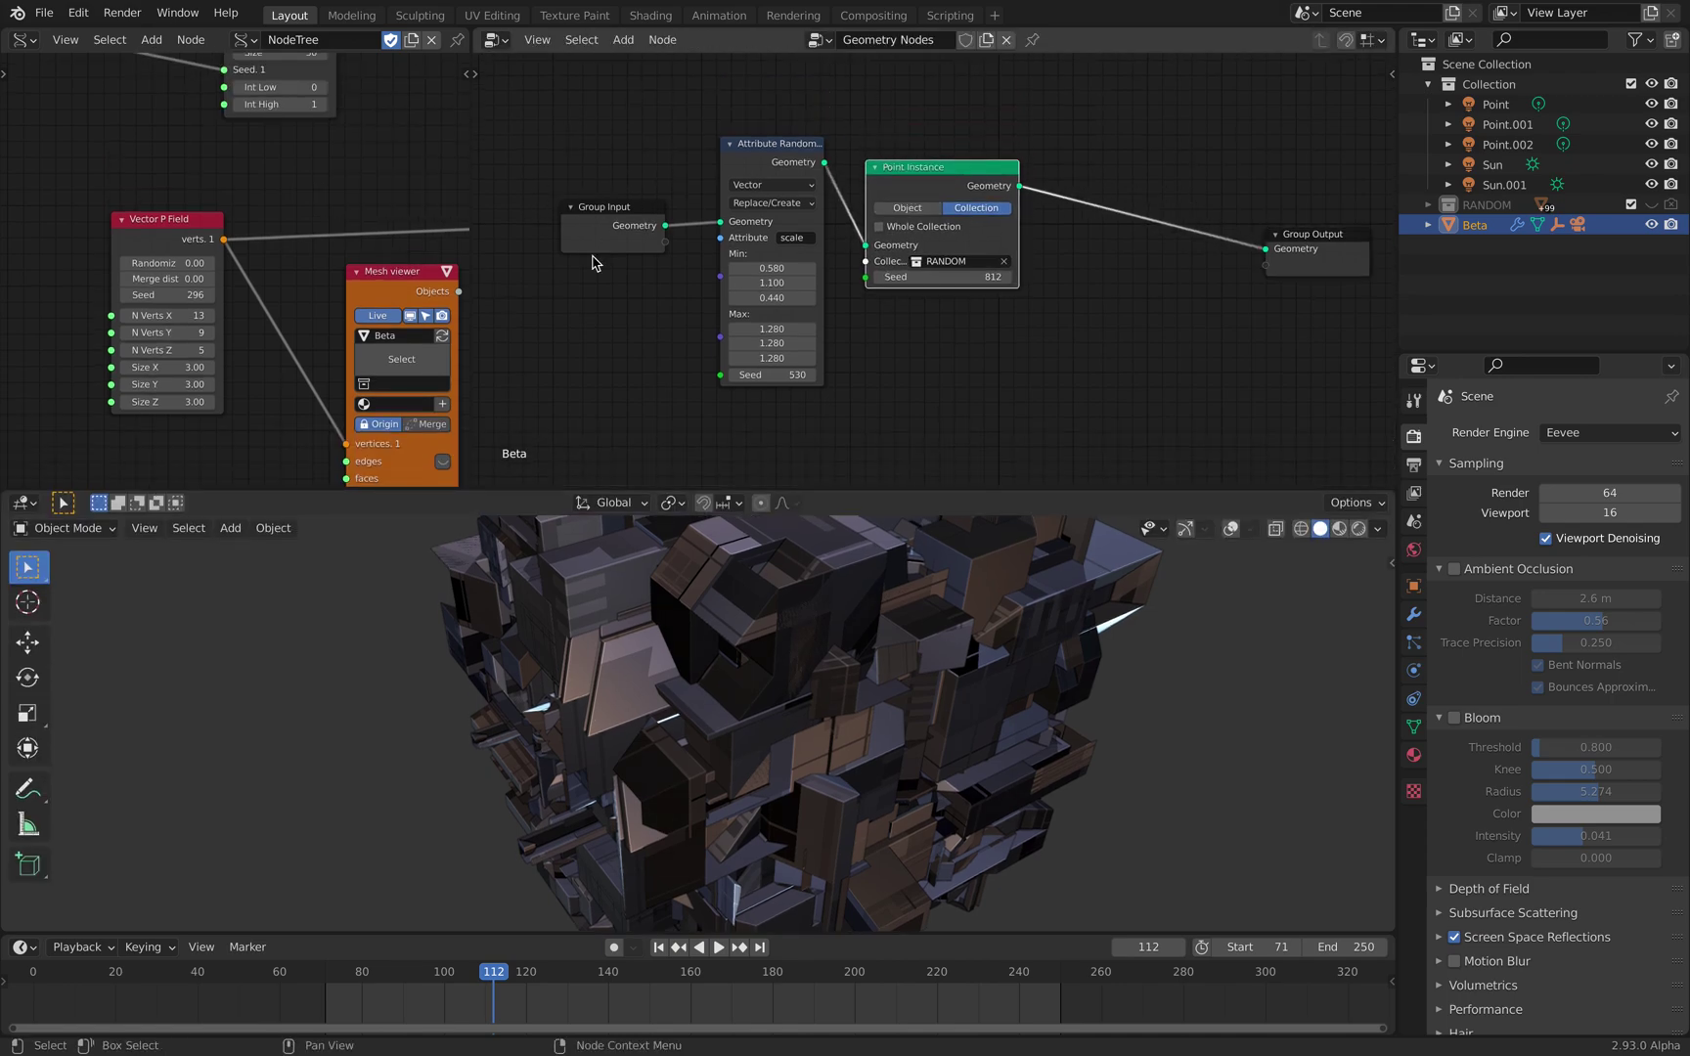
{"action": "left_click_drag", "start_coordinate": [1301, 235], "coordinate": [1127, 239]}
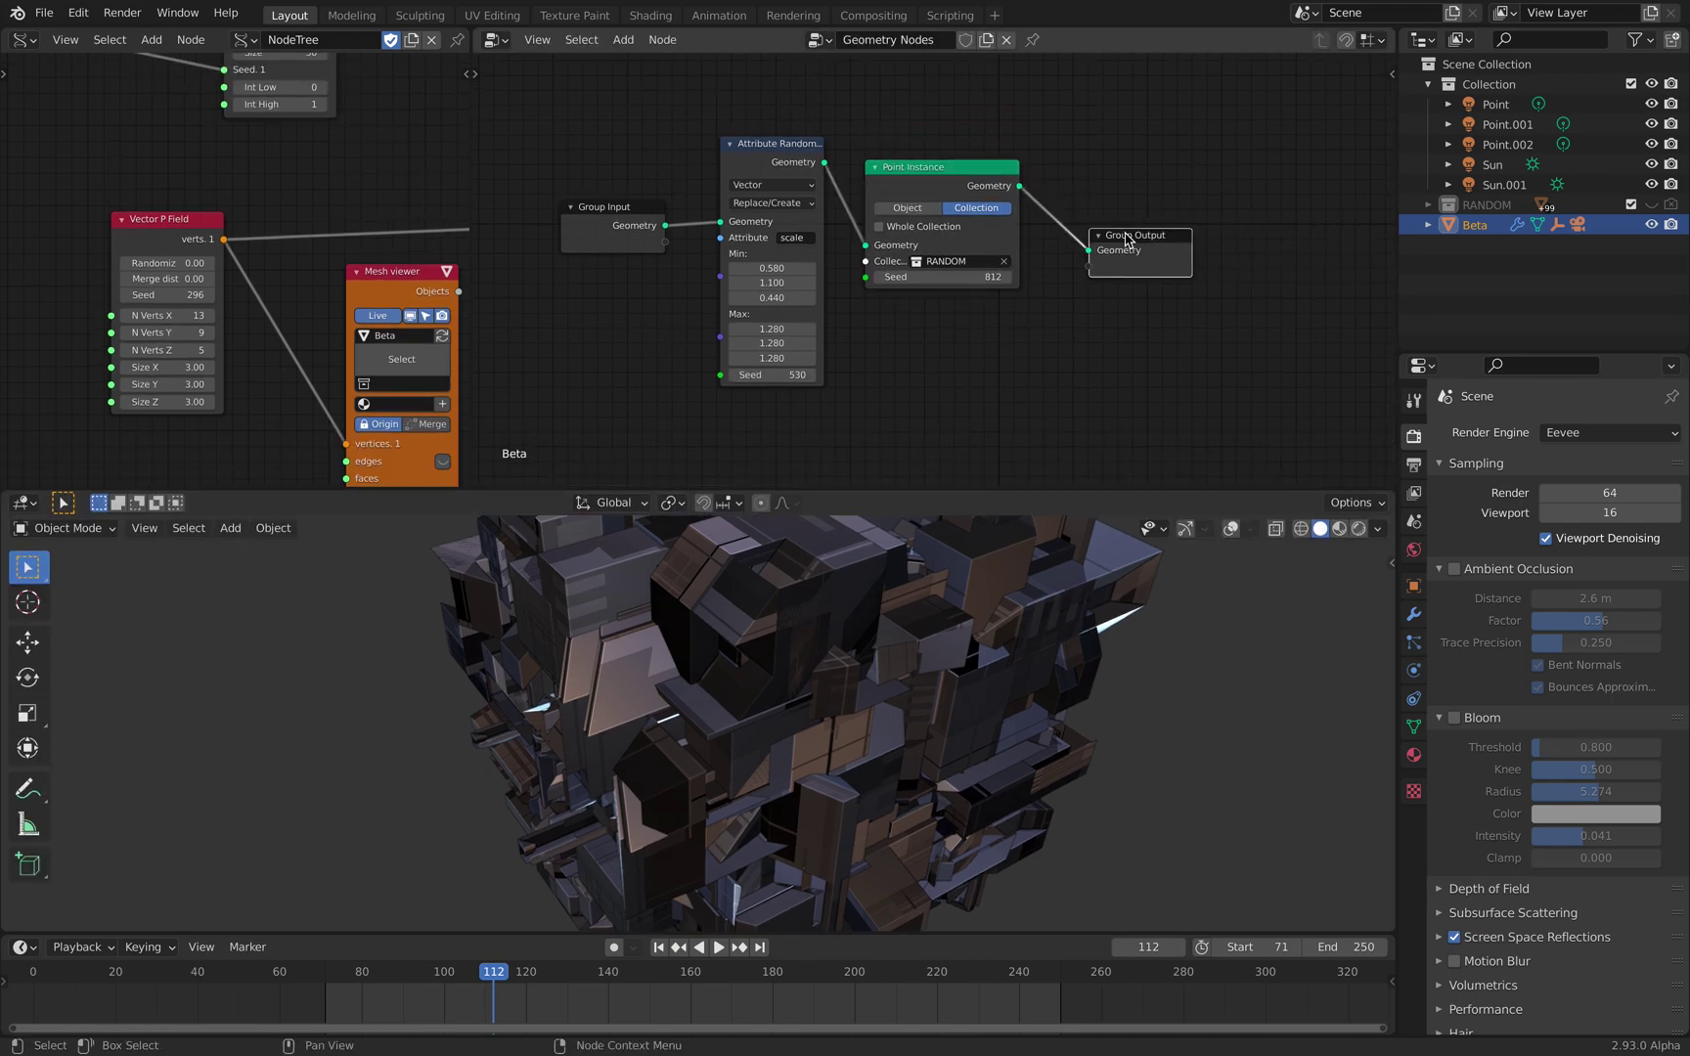
{"action": "scroll", "coordinate": [1002, 223], "scroll_direction": "up", "scroll_amount": 2}
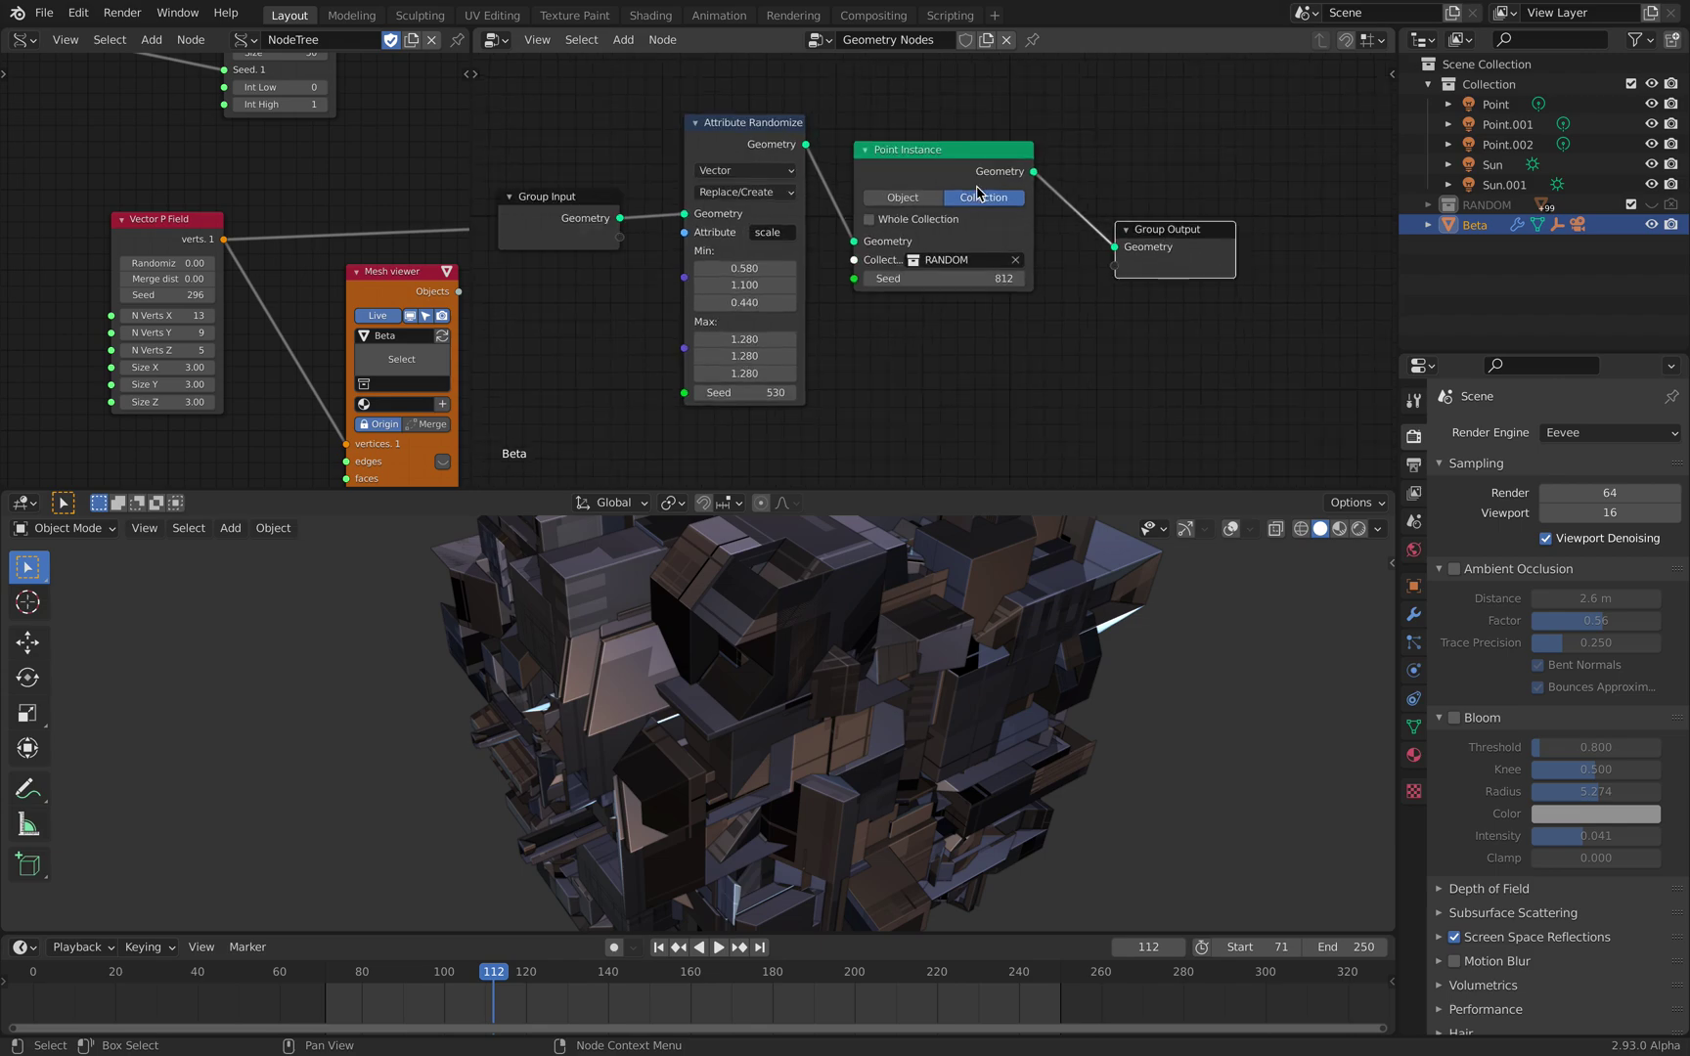
- Set the Point Instance node's Seed to 862 and inspect the resulting arrangement
{"action": "left_click_drag", "start_coordinate": [968, 297], "coordinate": [1017, 297]}
{"action": "scroll", "coordinate": [883, 648], "scroll_direction": "down", "scroll_amount": 4}
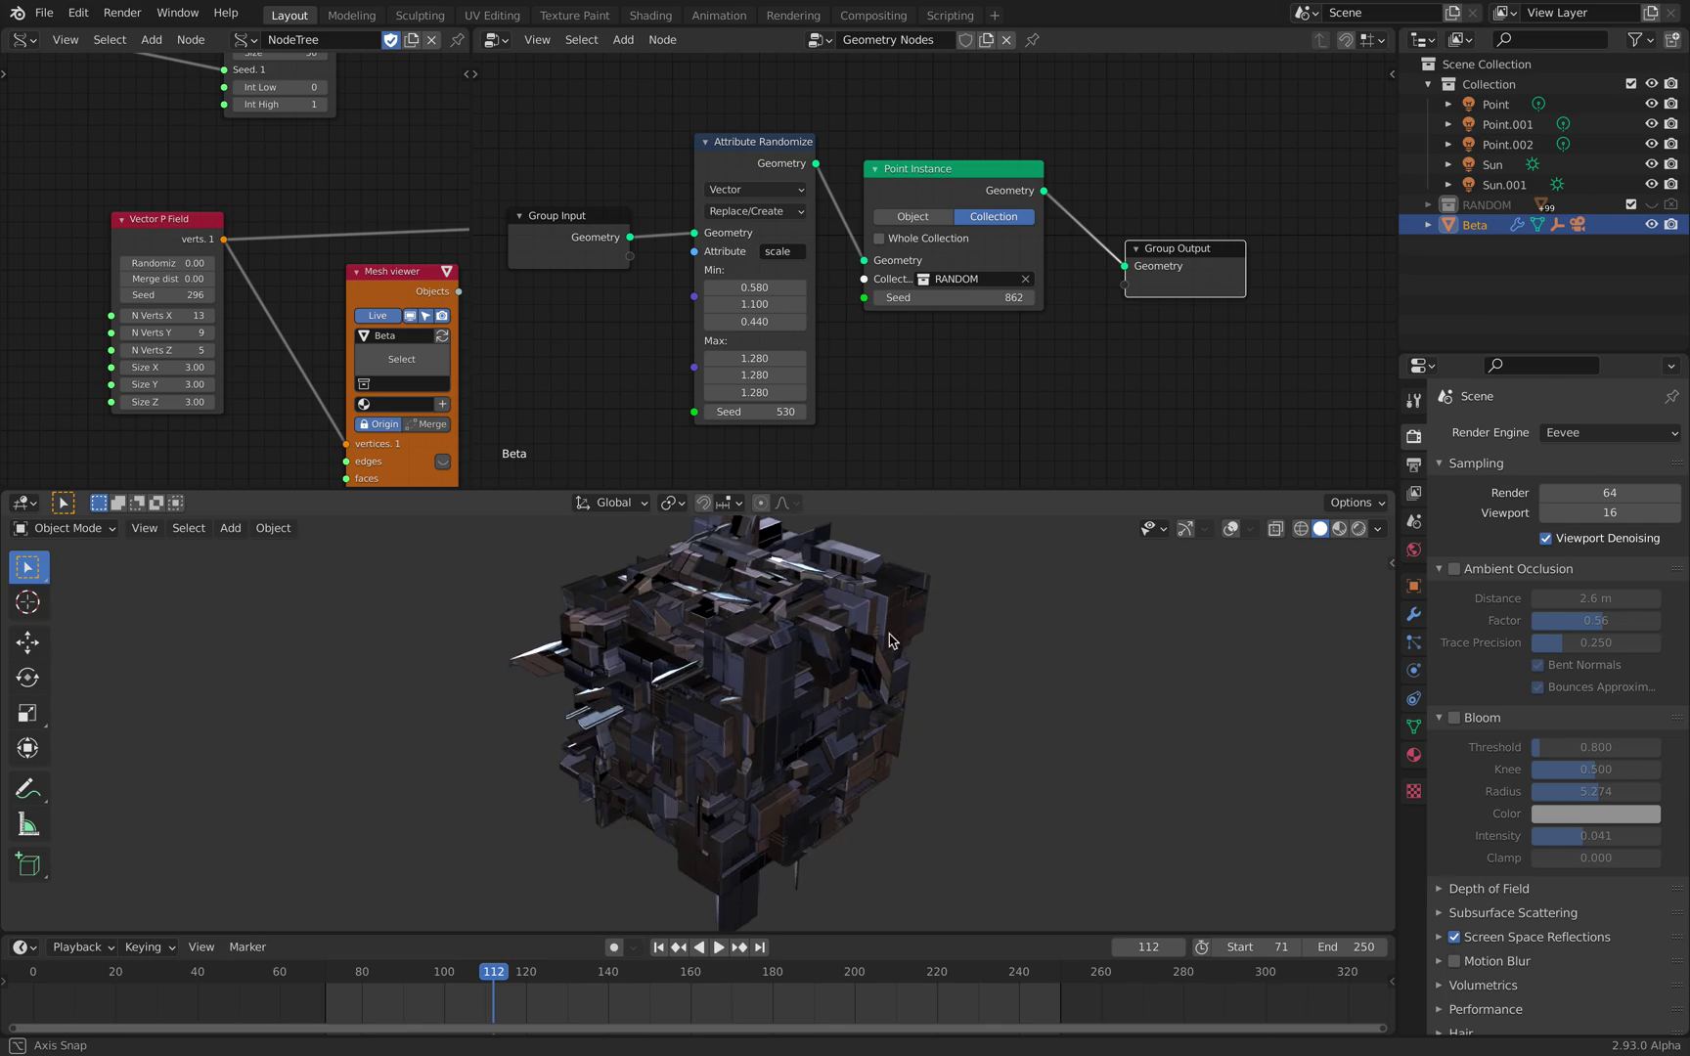
{"action": "mouse_move", "coordinate": [887, 638]}
{"action": "middle_mouse_down"}
{"action": "mouse_move", "coordinate": [905, 626]}
{"action": "mouse_move", "coordinate": [895, 646]}
{"action": "middle_mouse_up"}
{"action": "scroll", "coordinate": [962, 140], "scroll_direction": "down", "scroll_amount": 2}
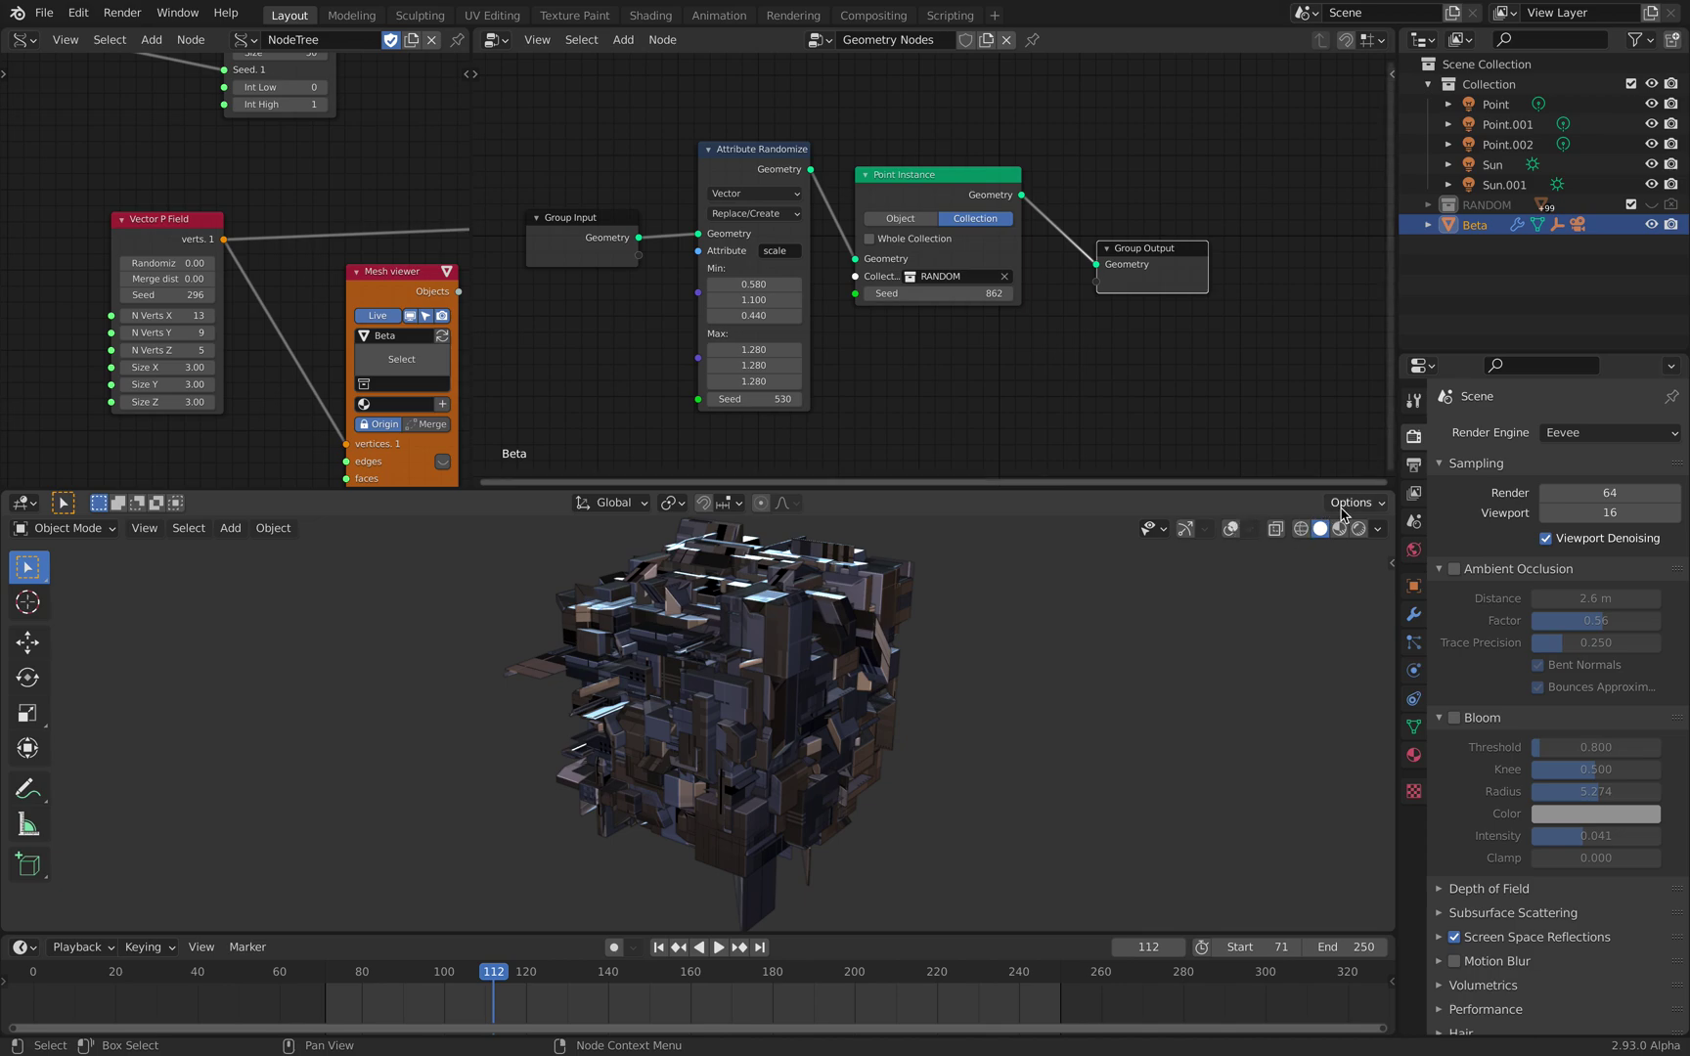
- Make room beside the block of parts and show the viewport gizmos and overlays
{"action": "middle_click_drag", "start_coordinate": [950, 631], "coordinate": [743, 620], "text": "shift"}
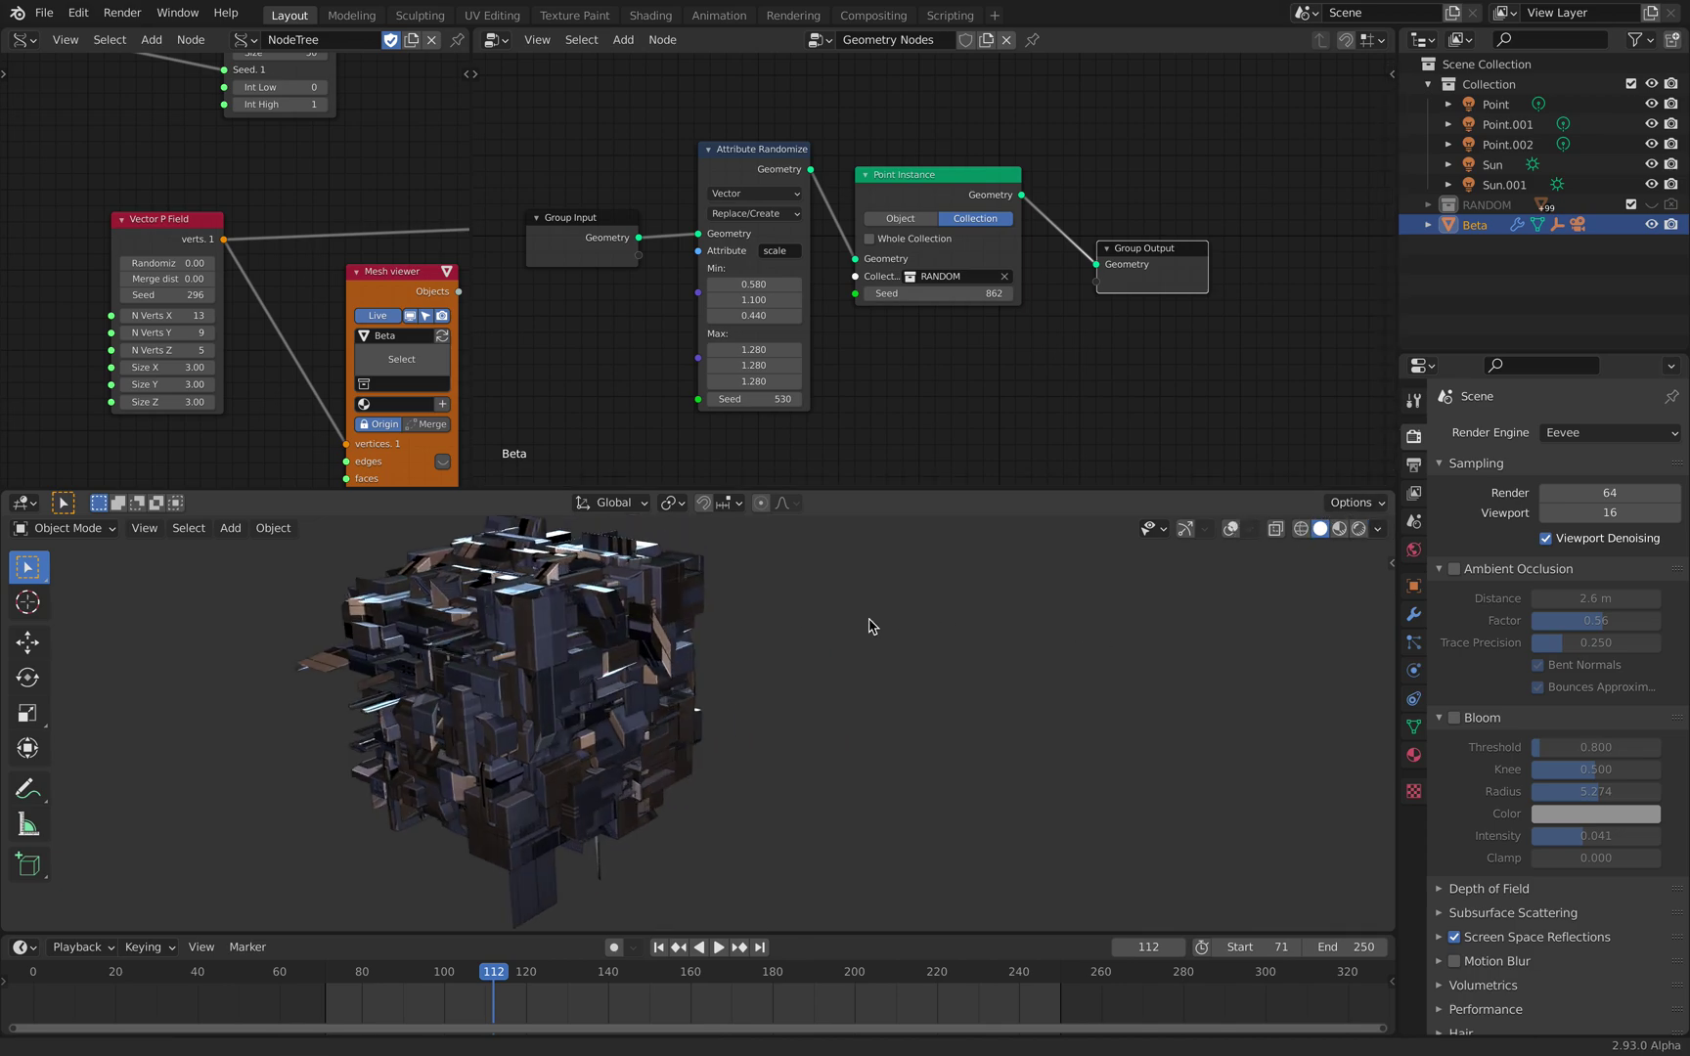
{"action": "left_click", "coordinate": [1186, 529]}
{"action": "left_click", "coordinate": [1231, 529]}
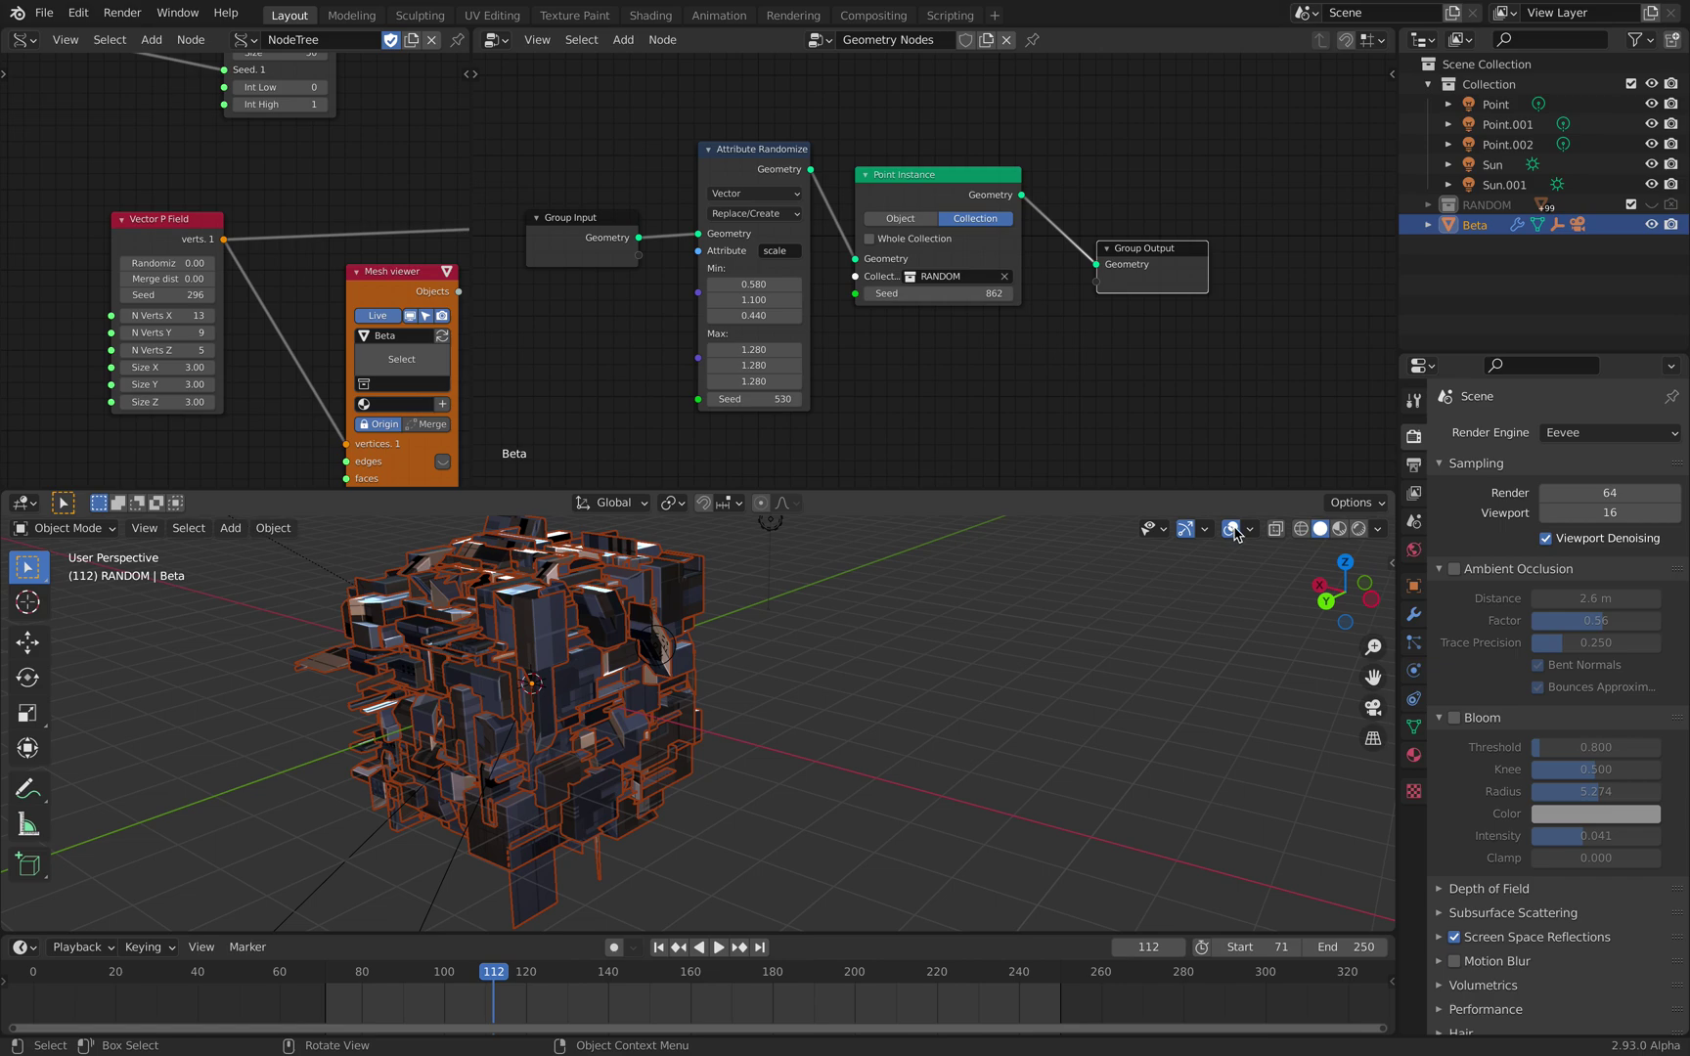
- Deselect the Beta object and add a cube mesh
{"action": "middle_click_drag", "start_coordinate": [934, 660], "coordinate": [948, 645]}
{"action": "left_click", "coordinate": [900, 667]}
{"action": "left_click", "coordinate": [659, 643]}
{"action": "left_click", "coordinate": [900, 644]}
{"action": "key", "text": "shift+a"}
{"action": "mouse_move", "coordinate": [899, 638]}
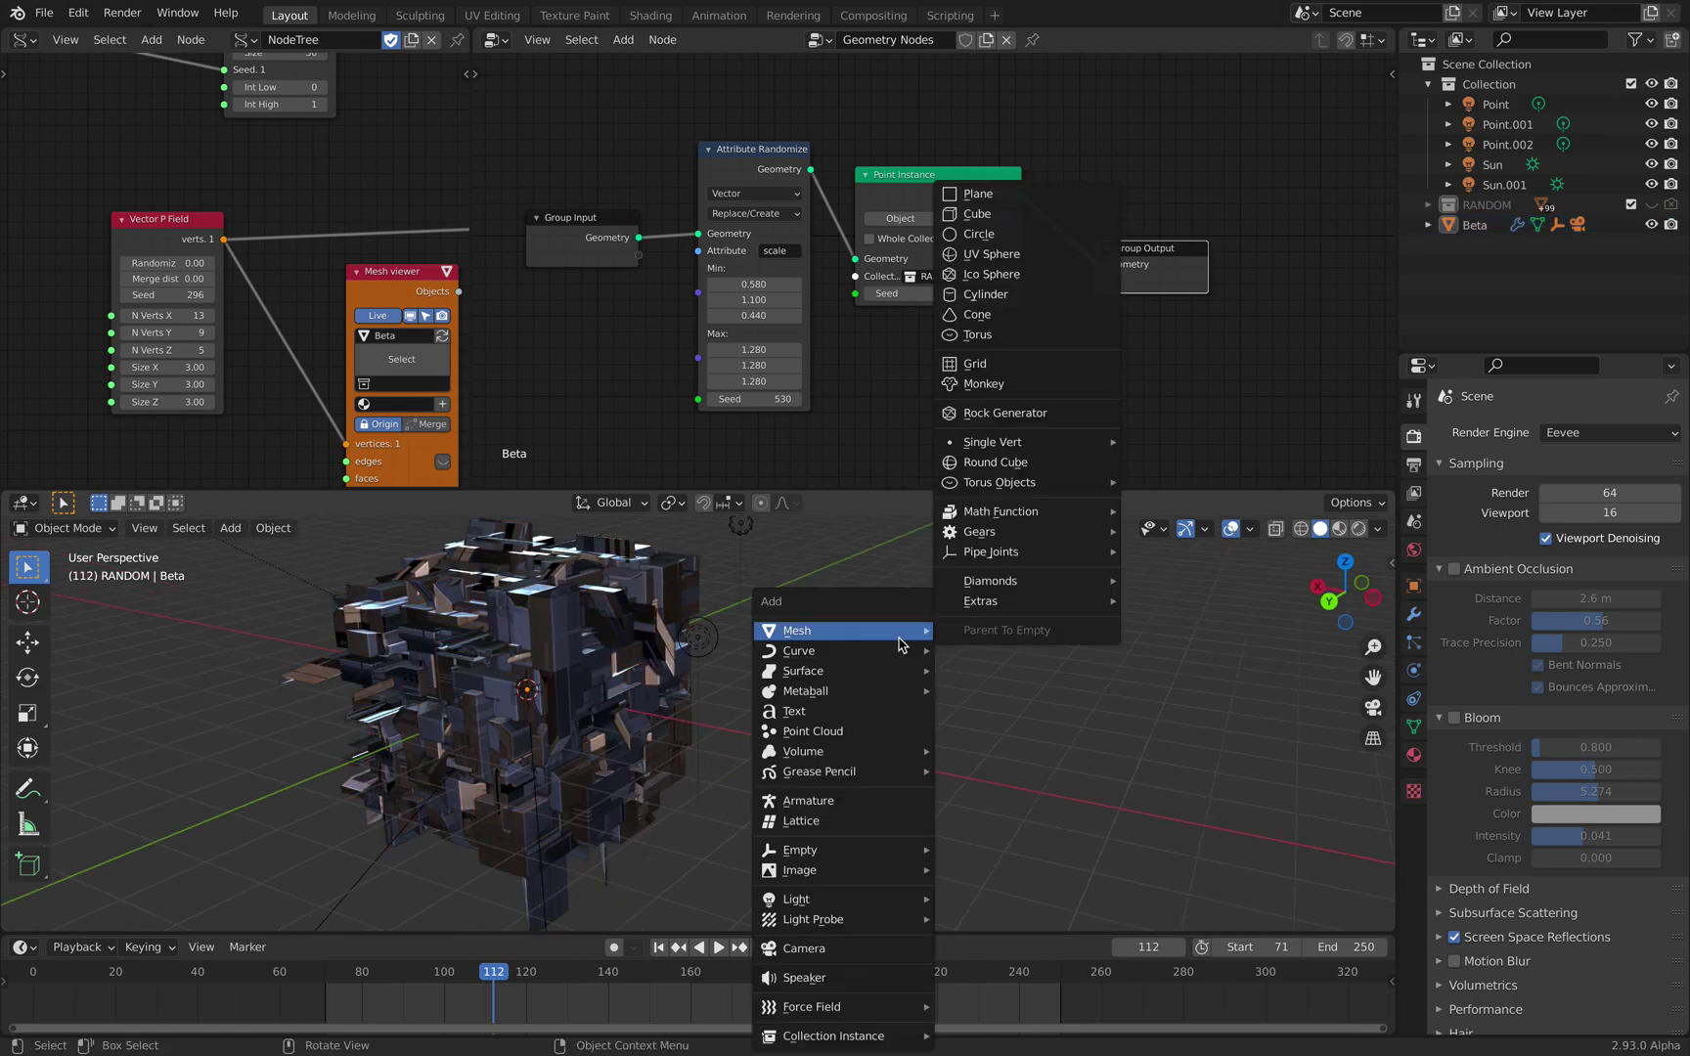
{"action": "left_click", "coordinate": [1020, 214]}
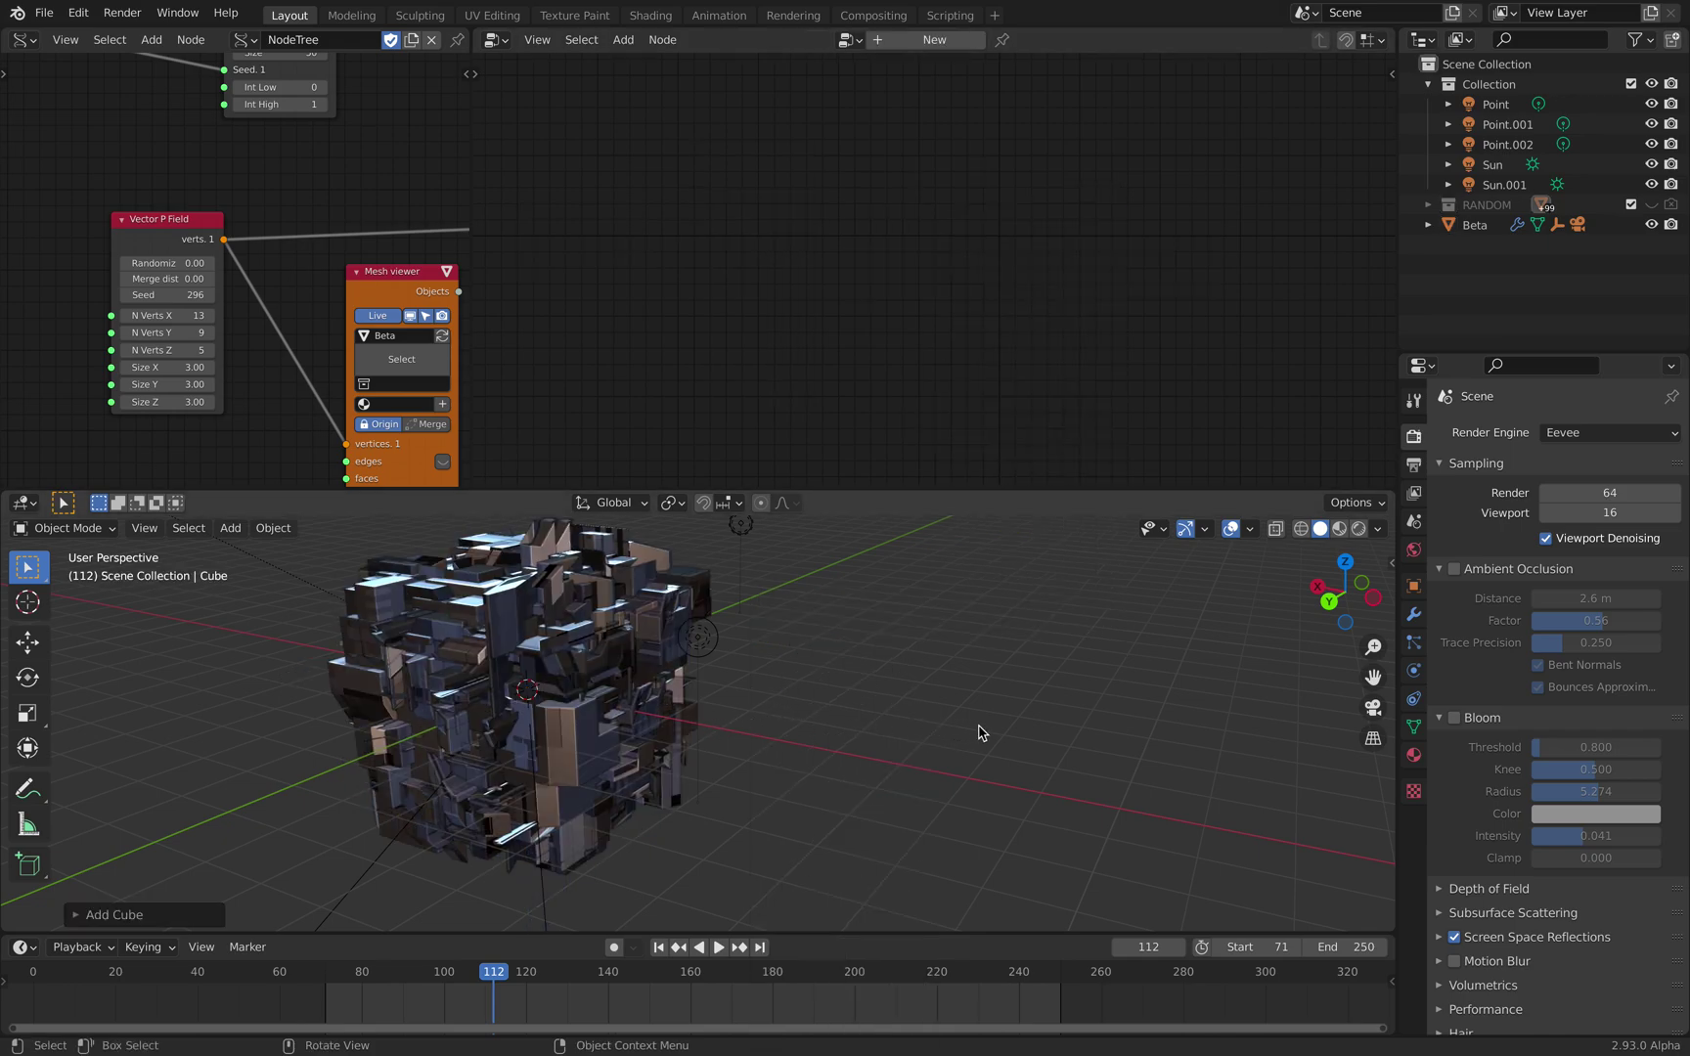
{"action": "scroll", "coordinate": [980, 733], "scroll_direction": "down", "scroll_amount": 5}
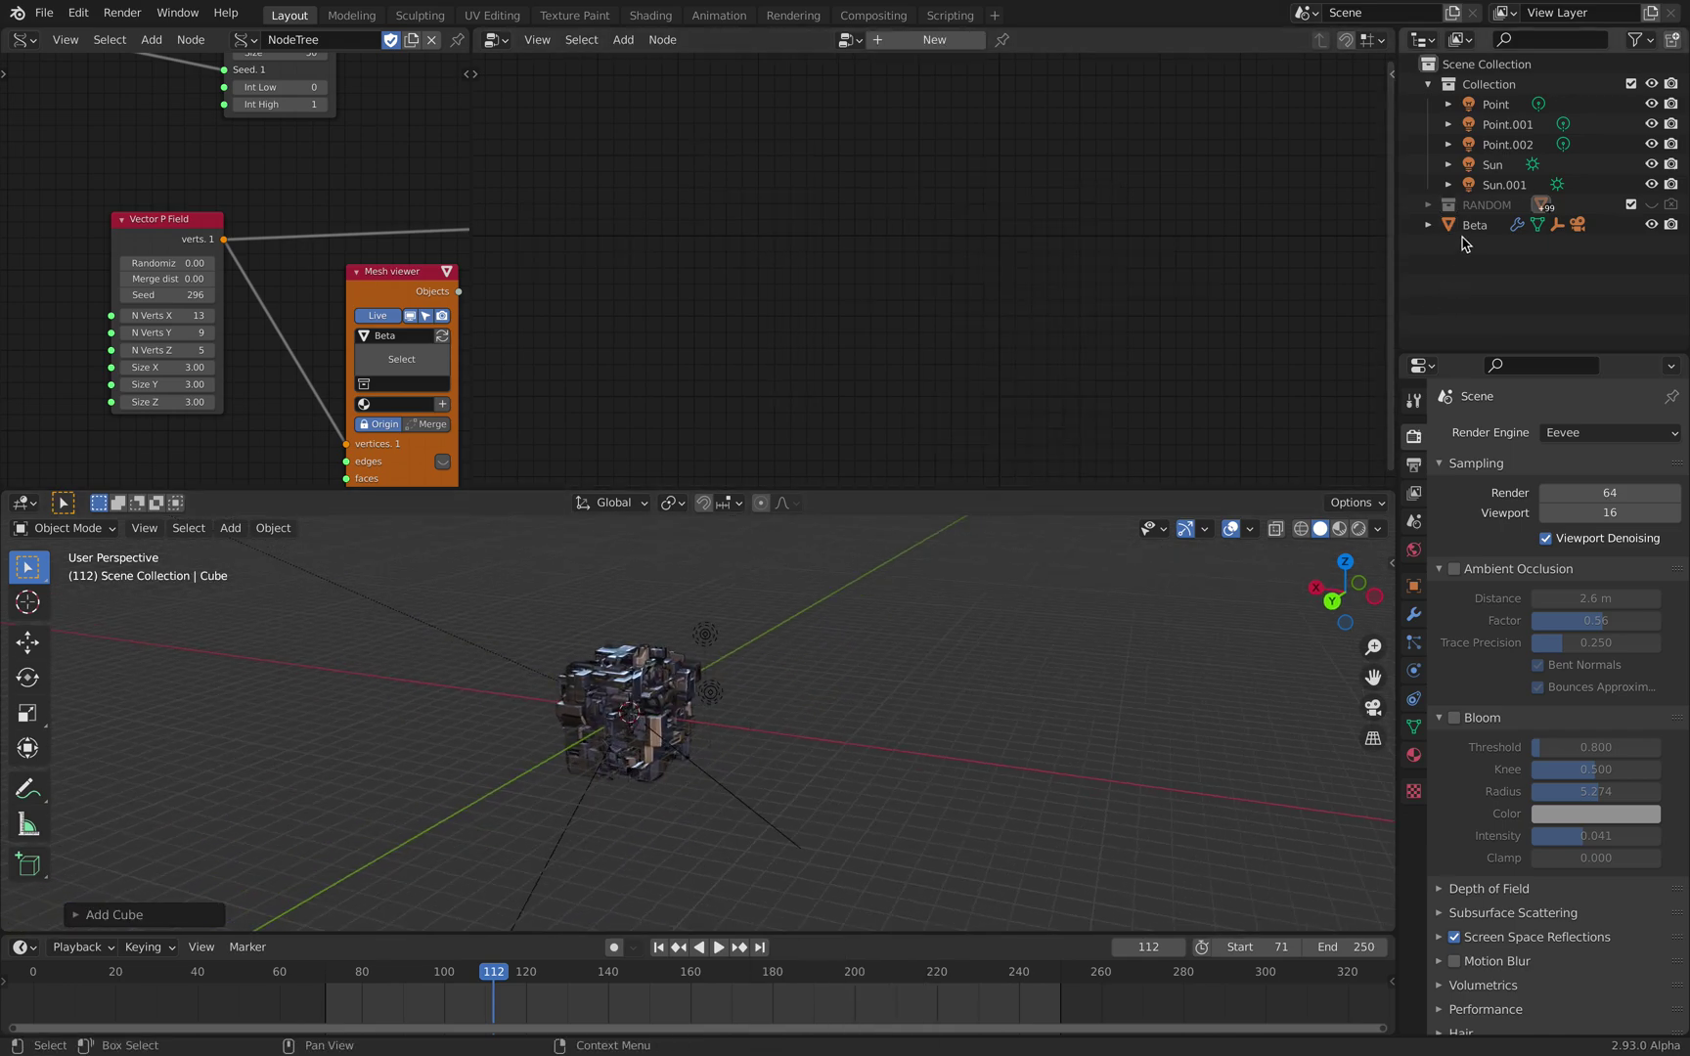
- Add another cube to the Scene Collection and move it into the free space beside the block of parts
{"action": "key", "text": "shift+a"}
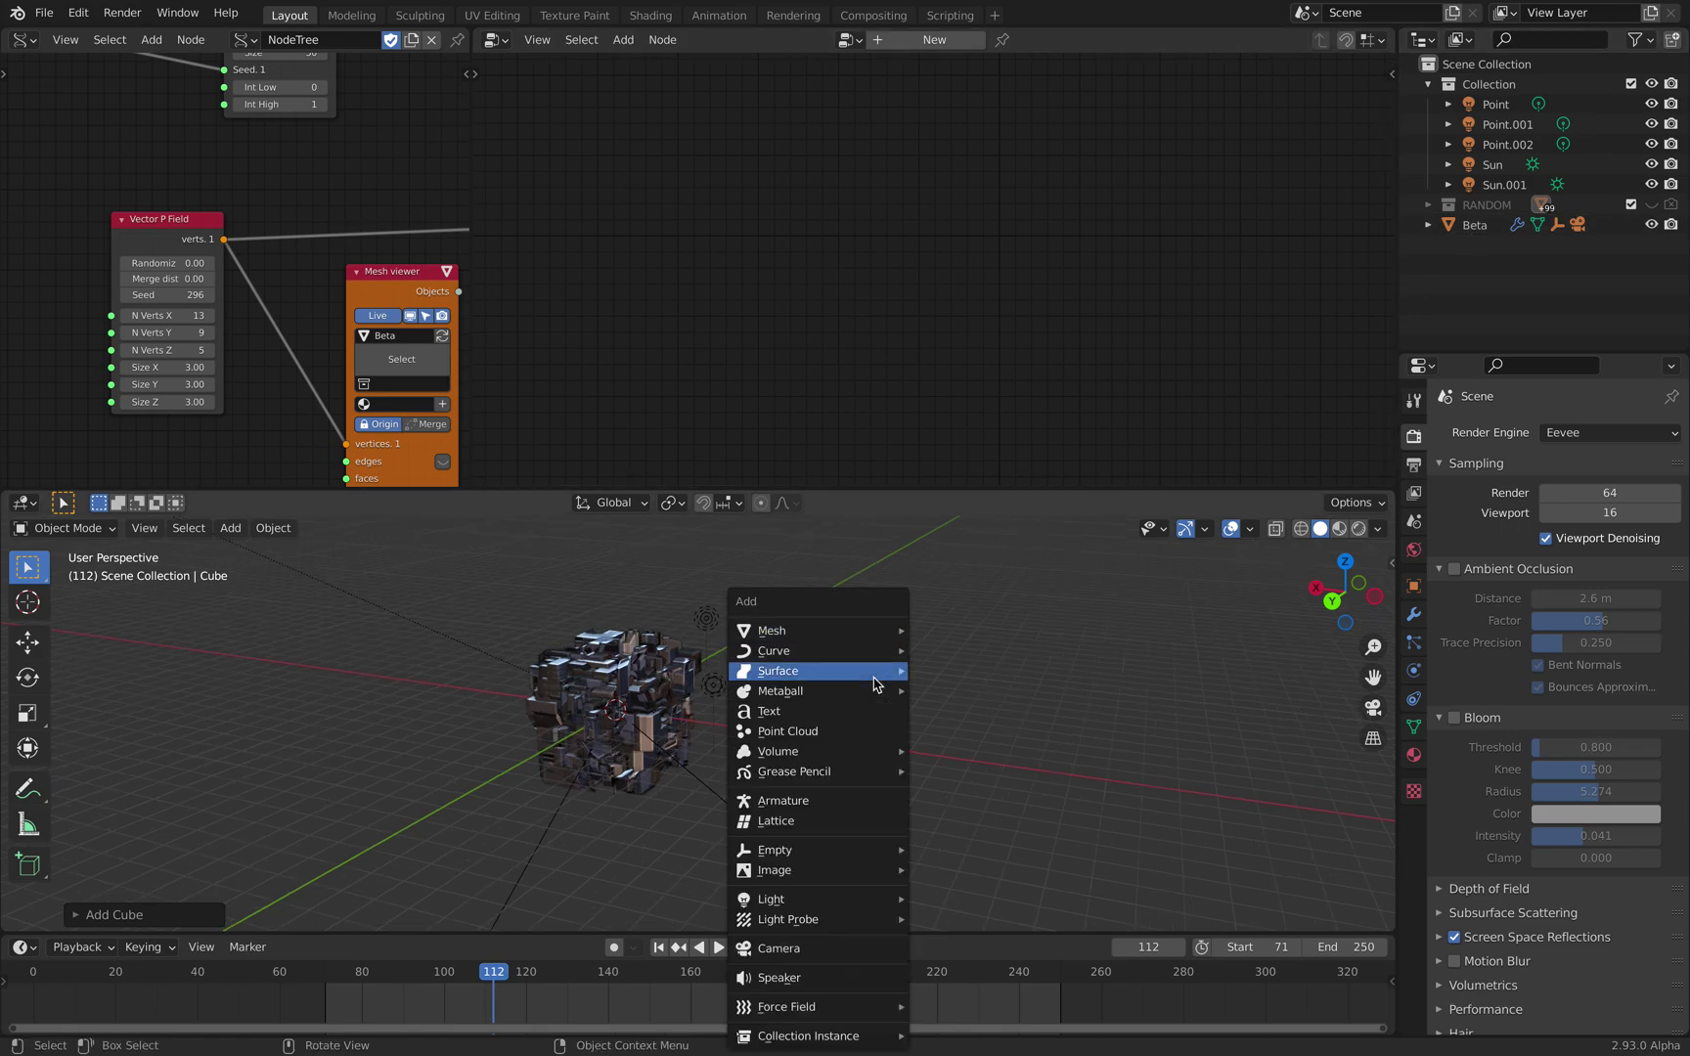
{"action": "mouse_move", "coordinate": [886, 632]}
{"action": "left_click", "coordinate": [985, 216]}
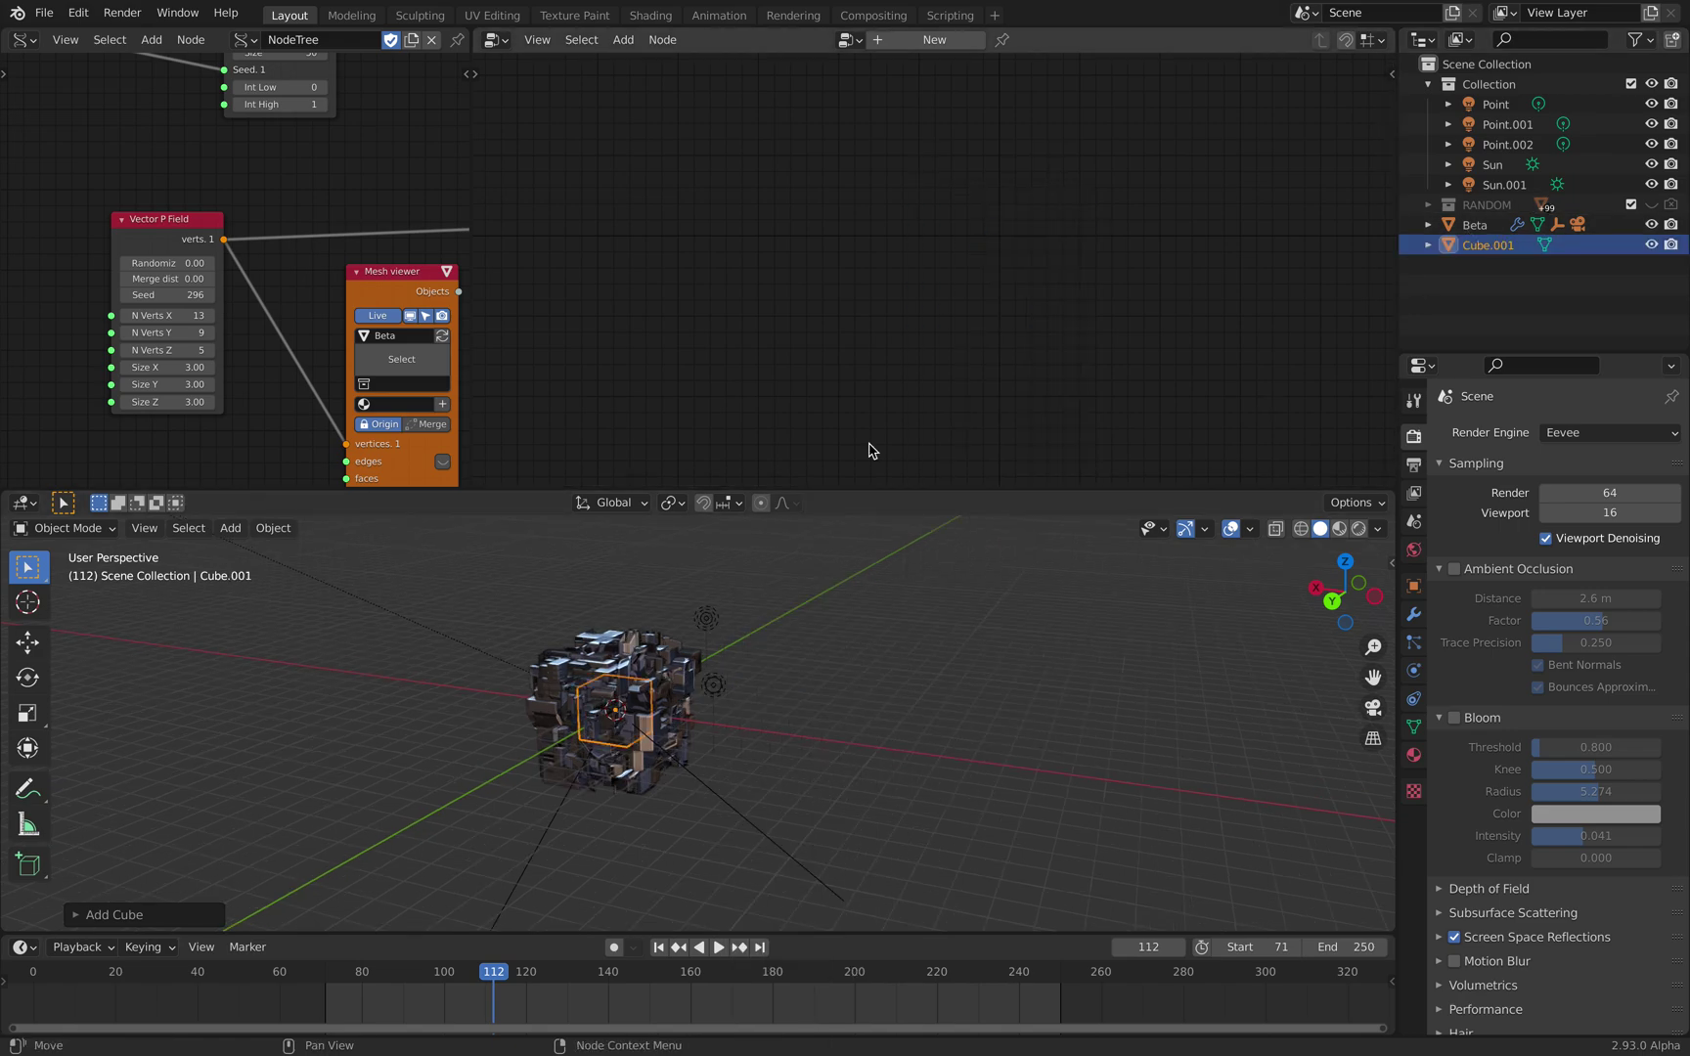
{"action": "key", "text": "g"}
{"action": "left_click", "coordinate": [860, 782]}
{"action": "scroll", "coordinate": [880, 743], "scroll_direction": "up", "scroll_amount": 2}
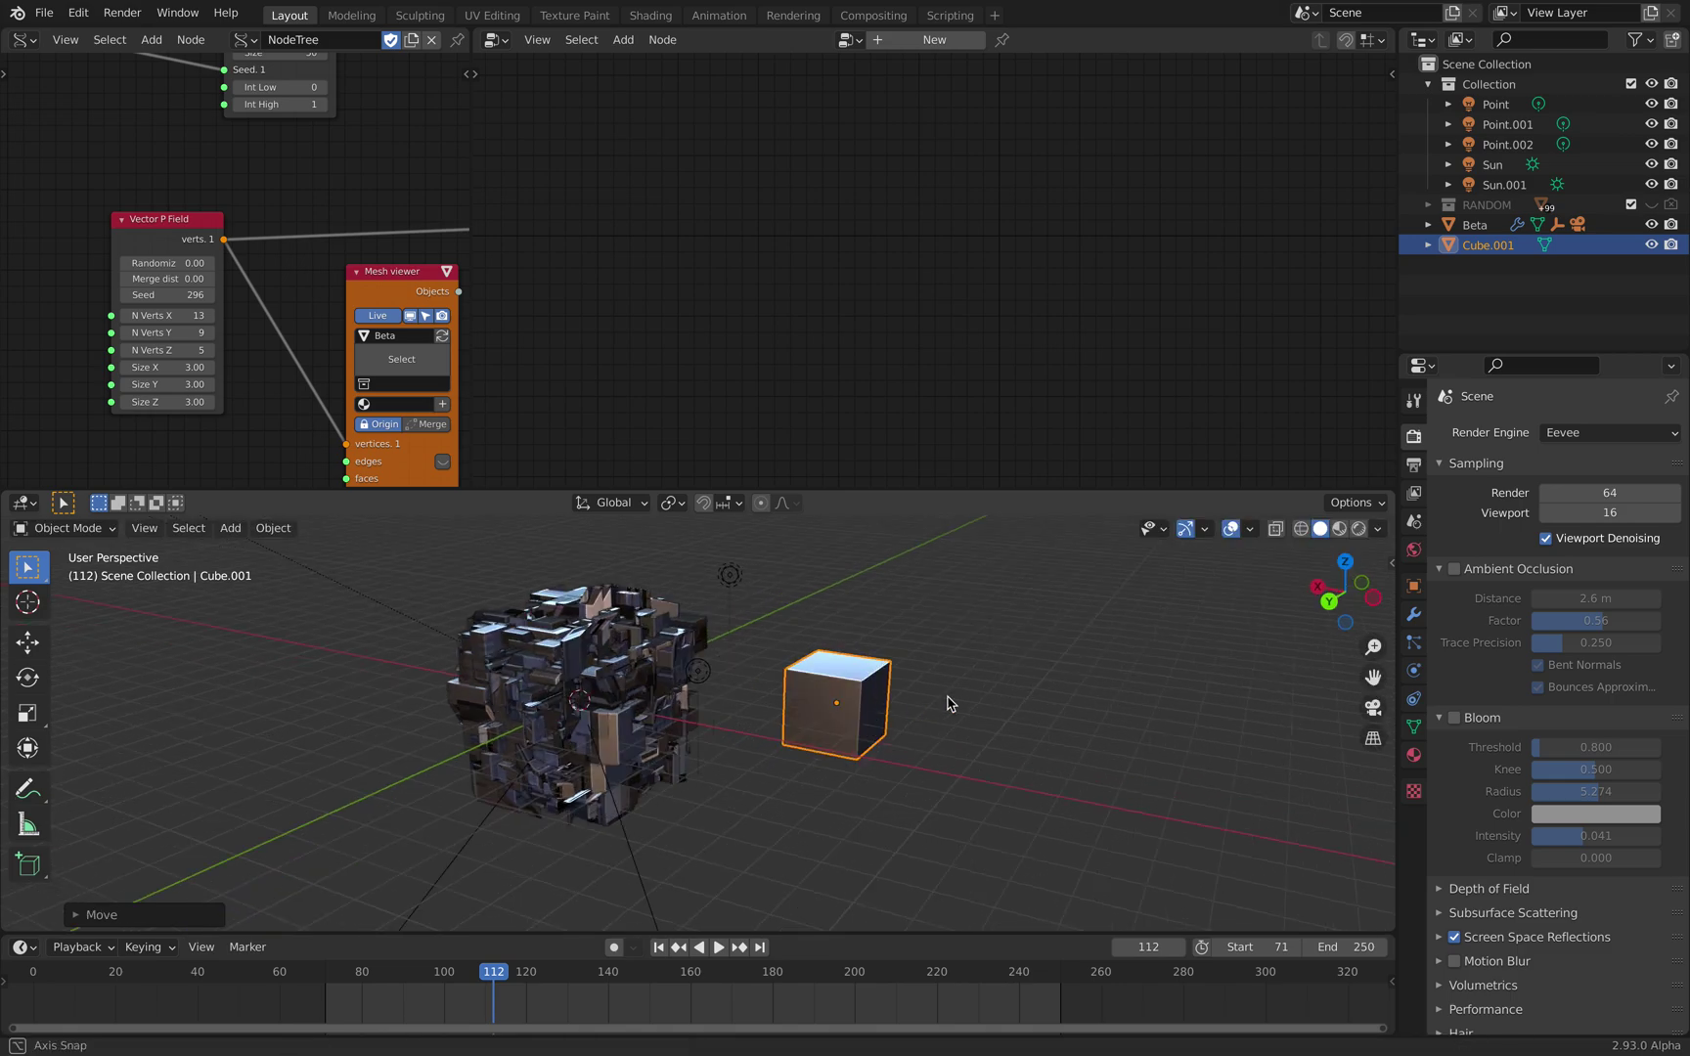
- Add a Geometry Nodes modifier to the new cube
{"action": "left_click", "coordinate": [1414, 614]}
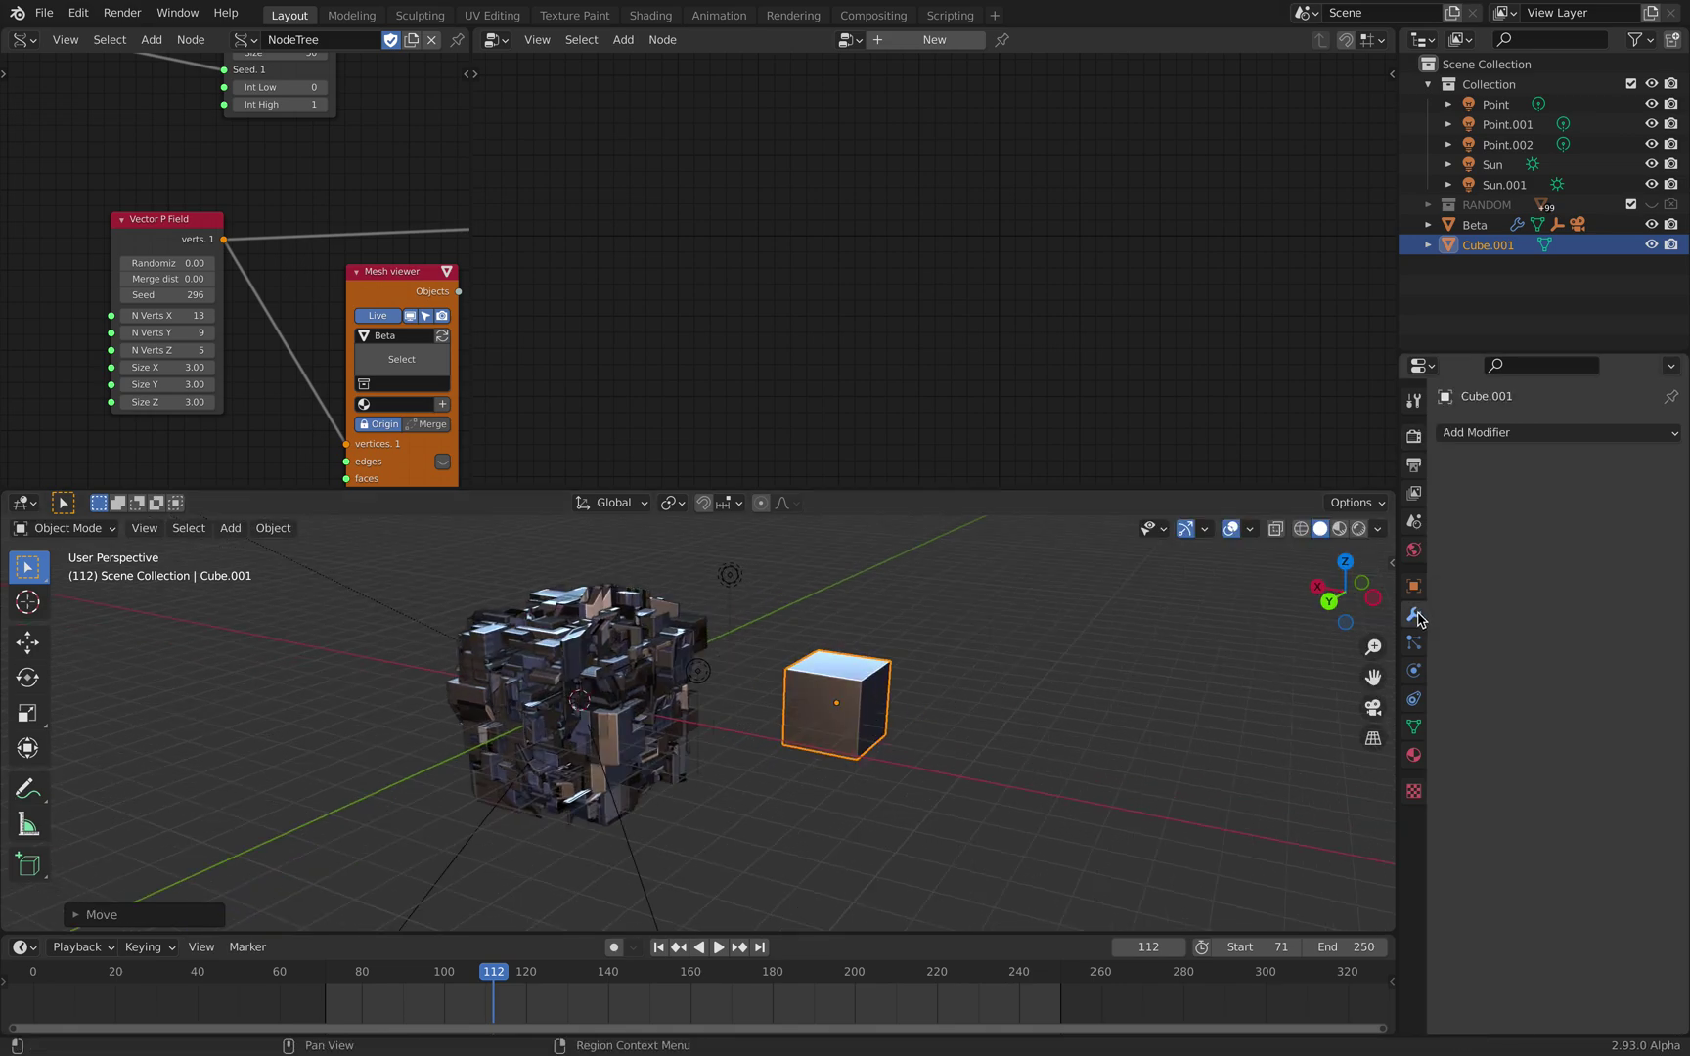
{"action": "left_click", "coordinate": [1505, 434]}
{"action": "left_click", "coordinate": [1343, 630]}
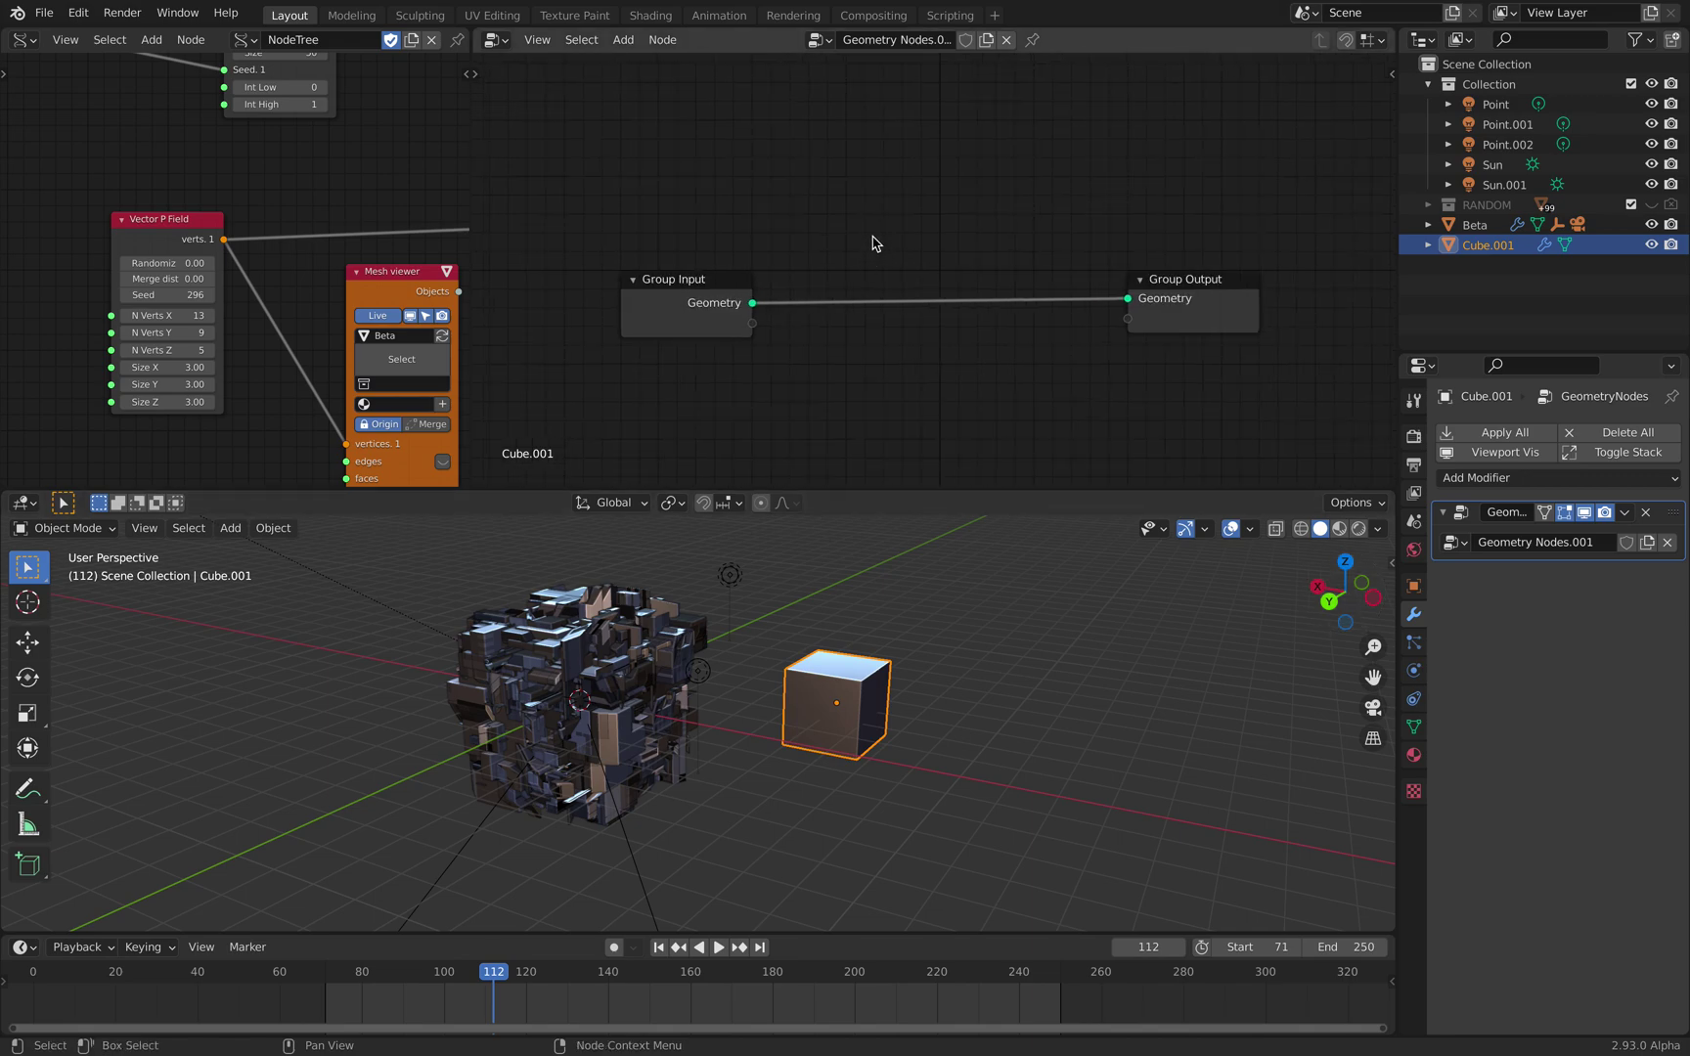
- Assign the existing Geometry Nodes tree to the cube and make it a single-user copy
{"action": "left_click", "coordinate": [818, 40]}
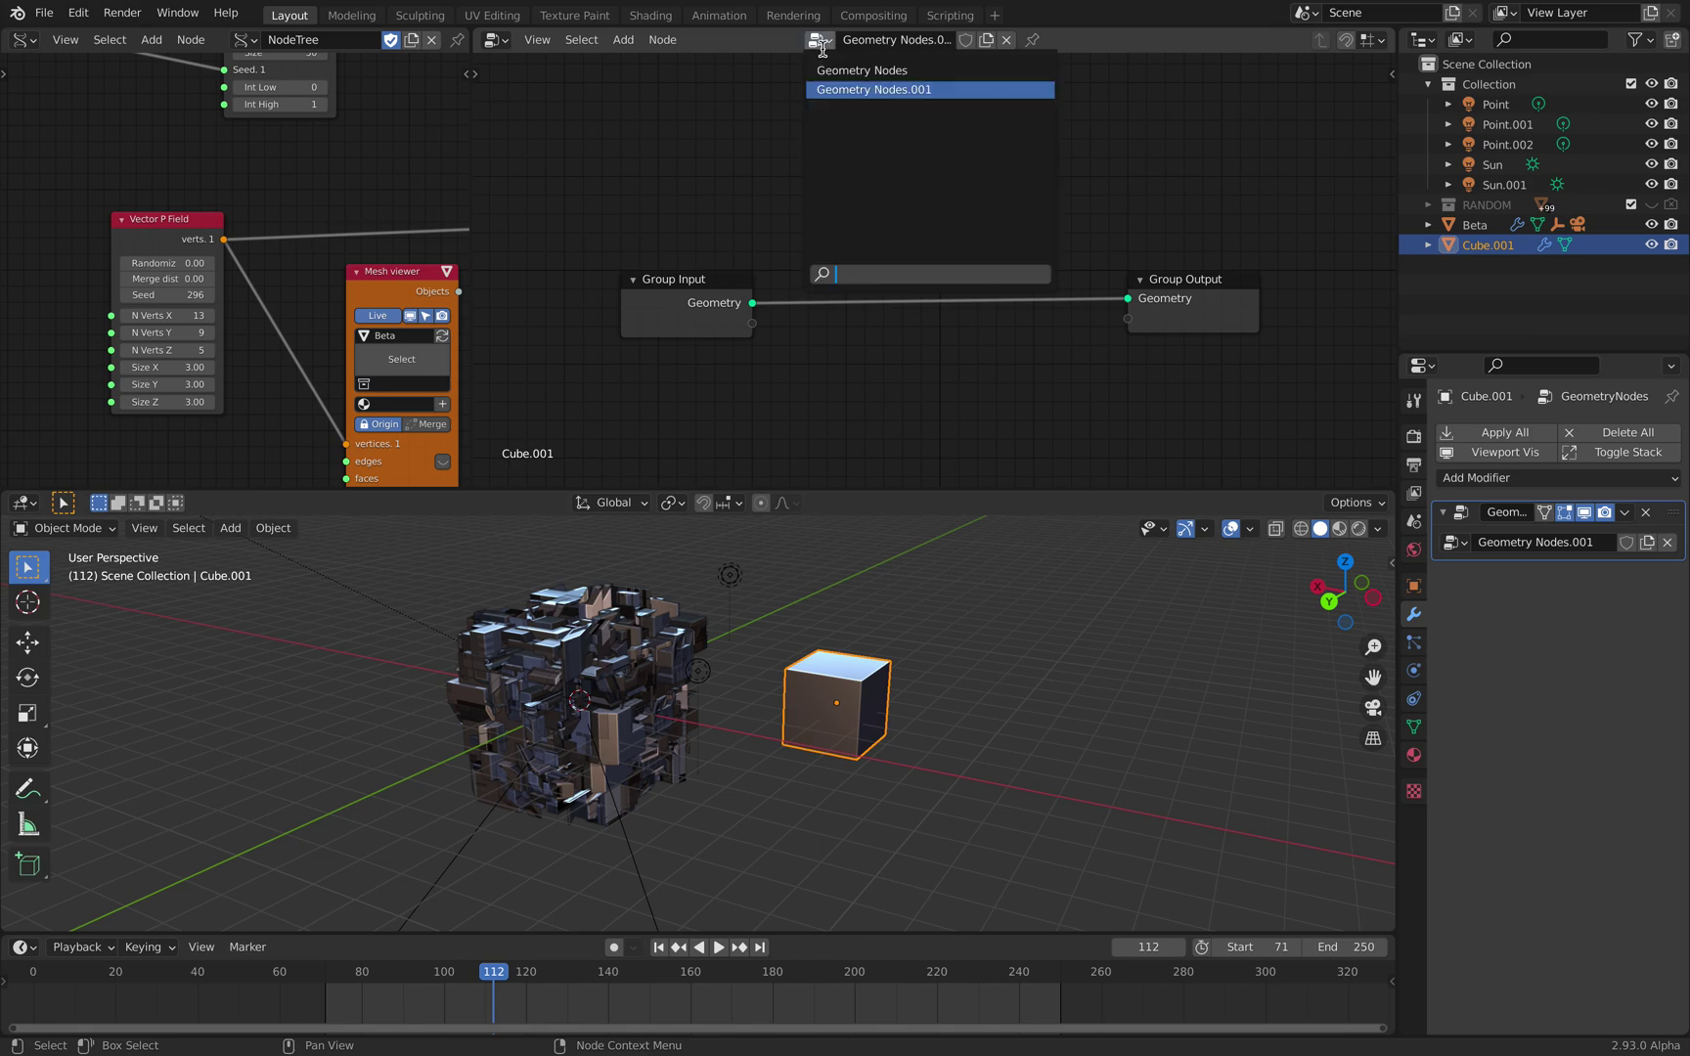
{"action": "left_click", "coordinate": [830, 80]}
{"action": "middle_click_drag", "start_coordinate": [946, 612], "coordinate": [858, 713]}
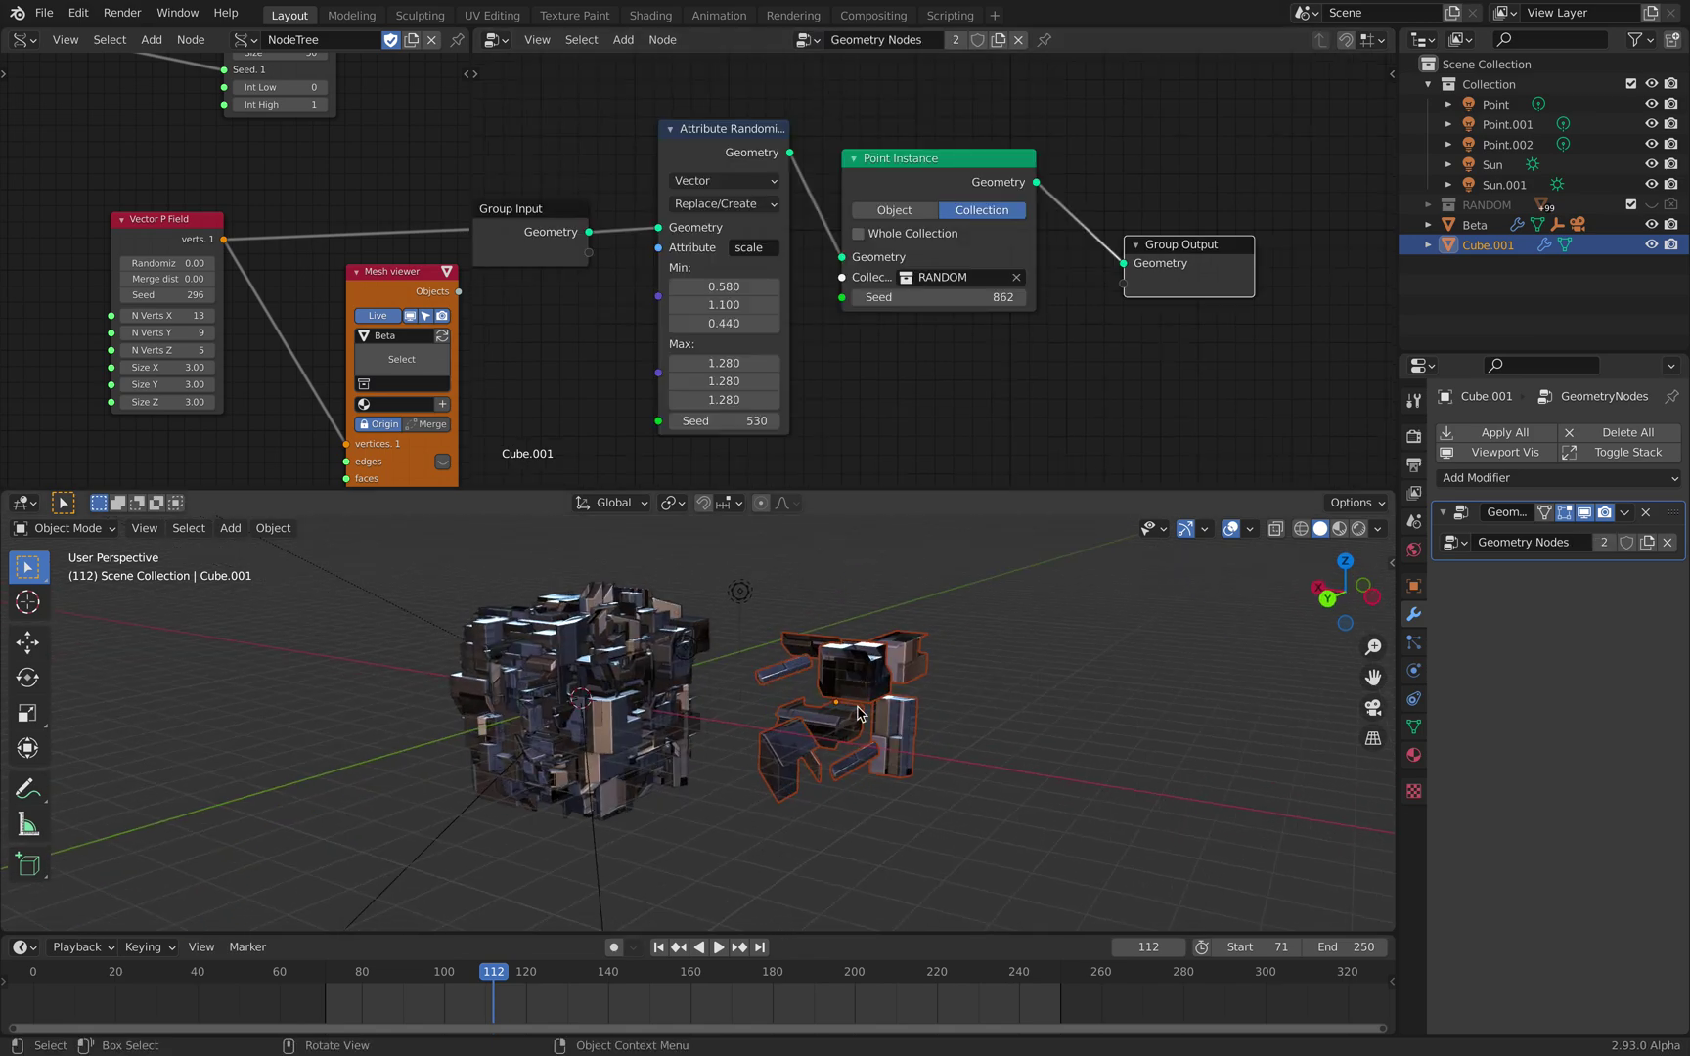
{"action": "mouse_move", "coordinate": [955, 805]}
{"action": "middle_mouse_down"}
{"action": "mouse_move", "coordinate": [954, 731]}
{"action": "mouse_move", "coordinate": [960, 798]}
{"action": "middle_mouse_up"}
{"action": "middle_click_drag", "start_coordinate": [897, 407], "coordinate": [933, 418]}
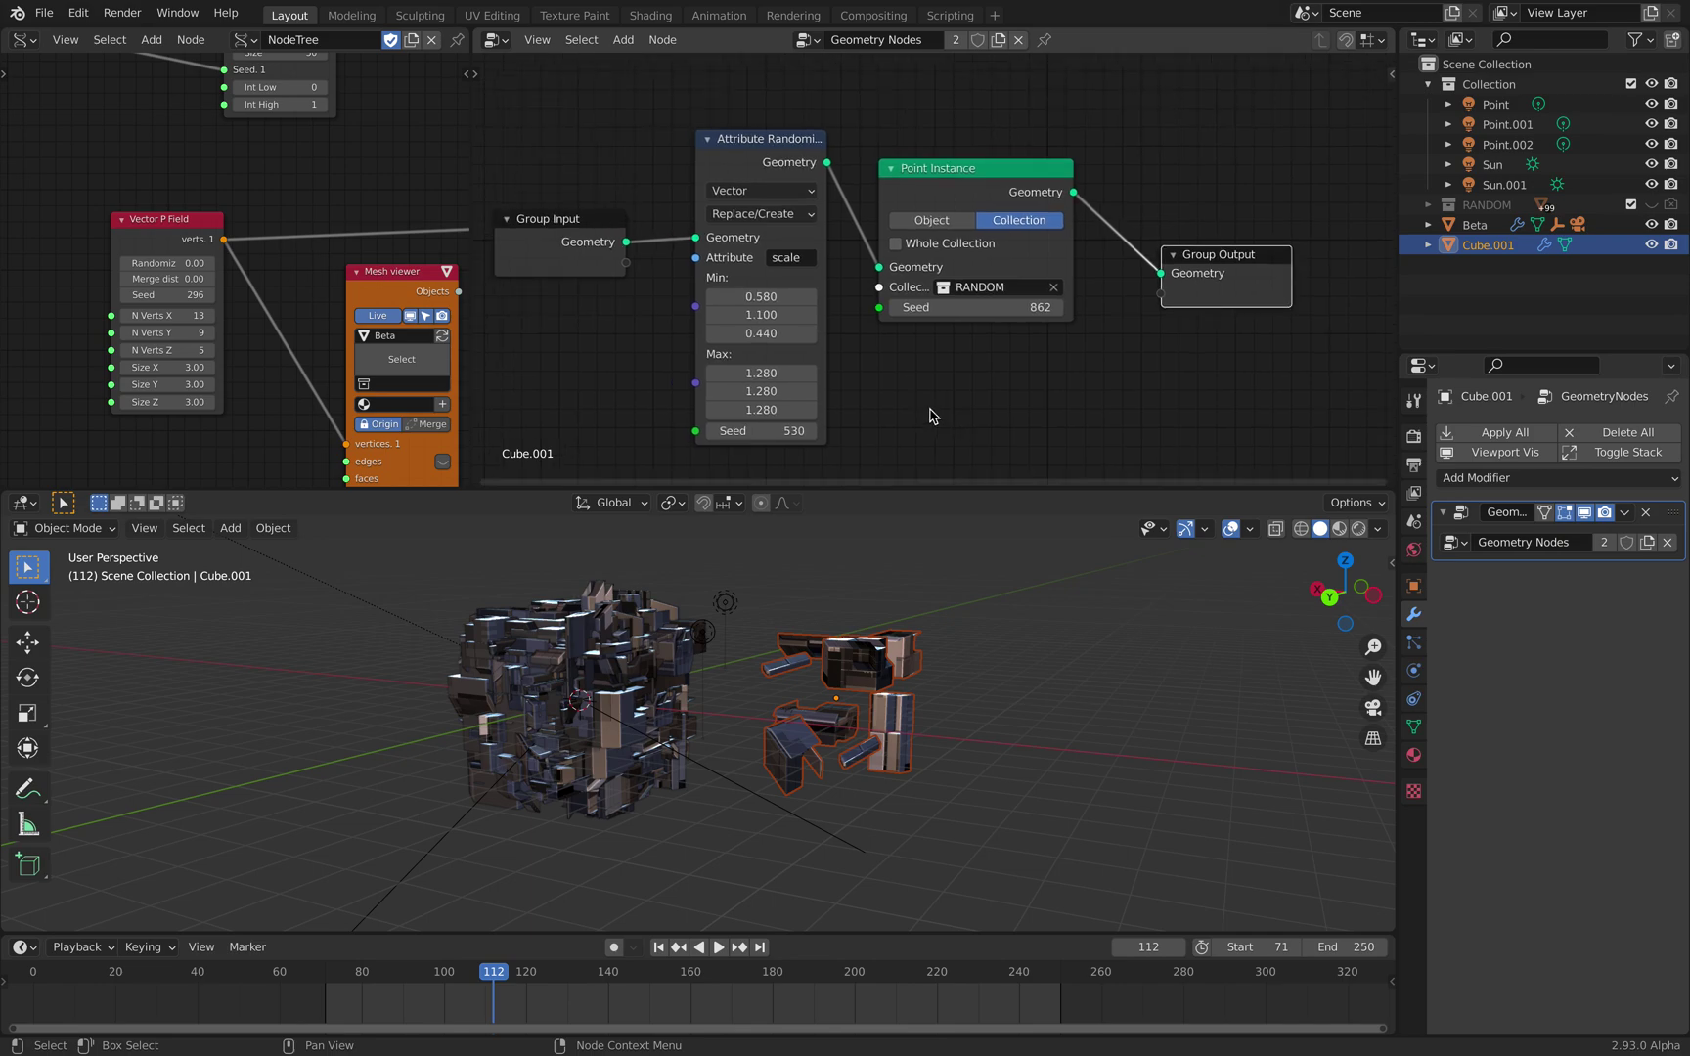
{"action": "left_click", "coordinate": [955, 40]}
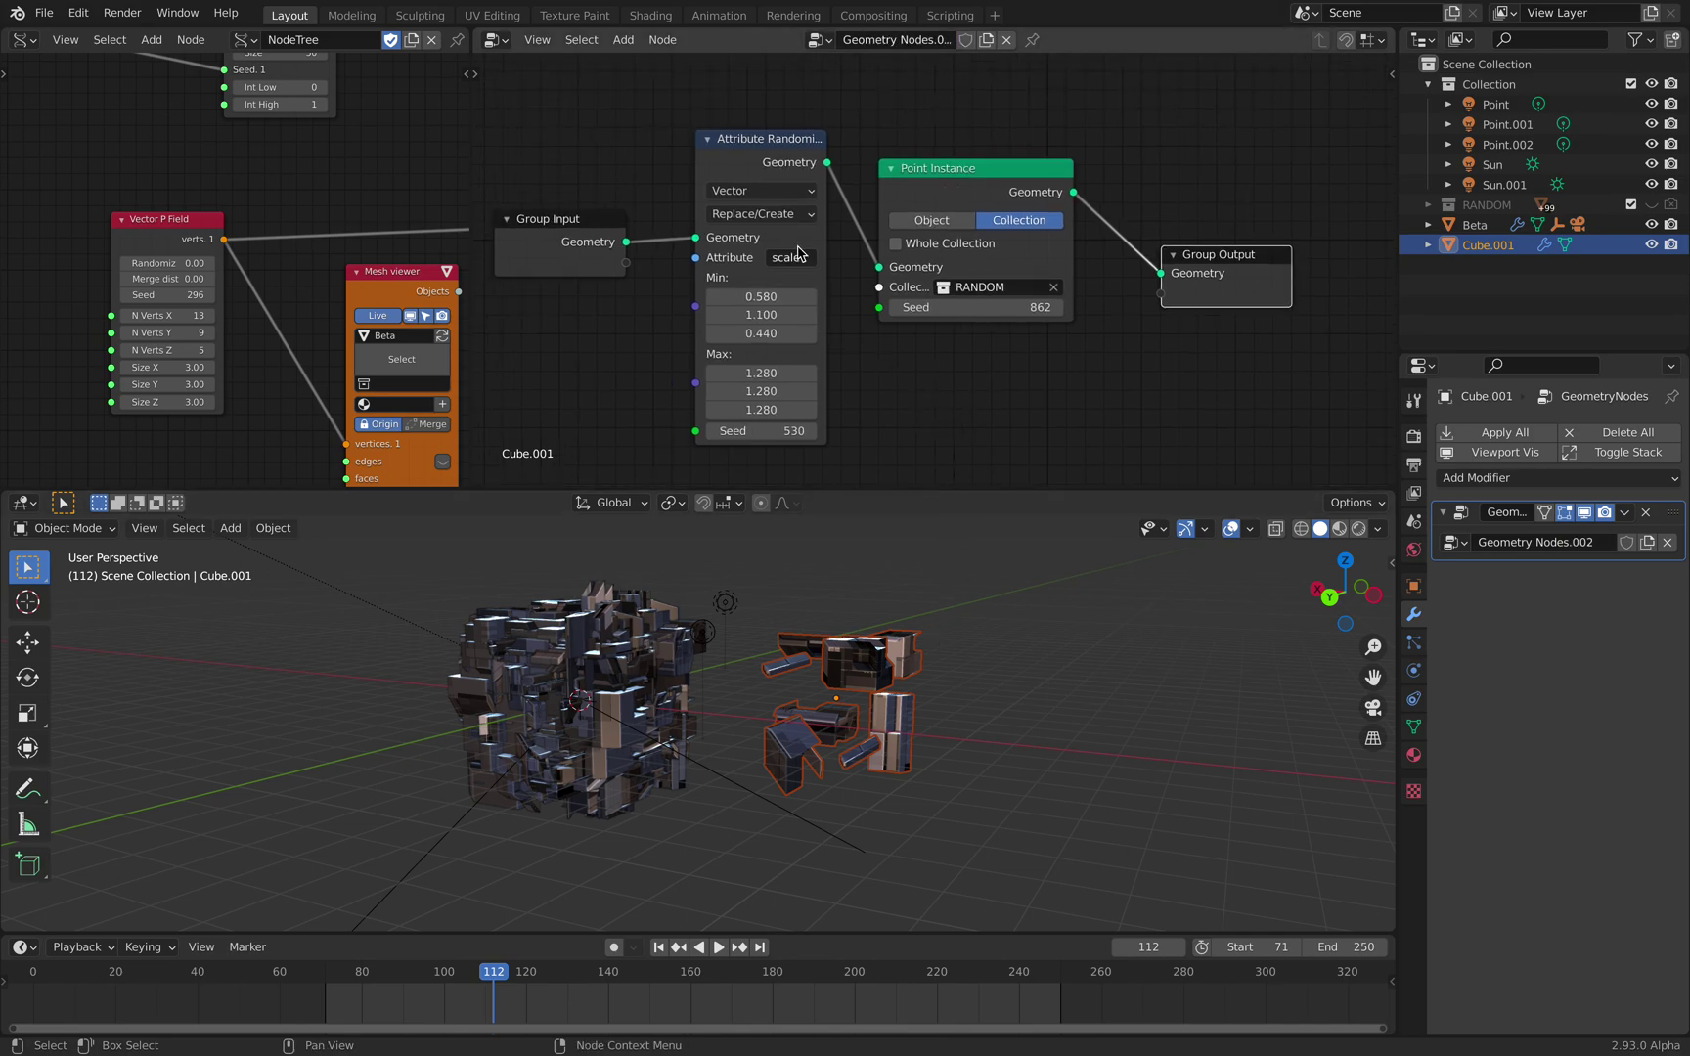
- Add an Object Info node to the cube's geometry node tree and pick the Beta object as its source
{"action": "middle_click_drag", "start_coordinate": [881, 394], "coordinate": [928, 310]}
{"action": "scroll", "coordinate": [928, 310], "scroll_direction": "down", "scroll_amount": 2}
{"action": "middle_click_drag", "start_coordinate": [727, 323], "coordinate": [842, 332]}
{"action": "key", "text": "shift+a"}
{"action": "mouse_move", "coordinate": [745, 306]}
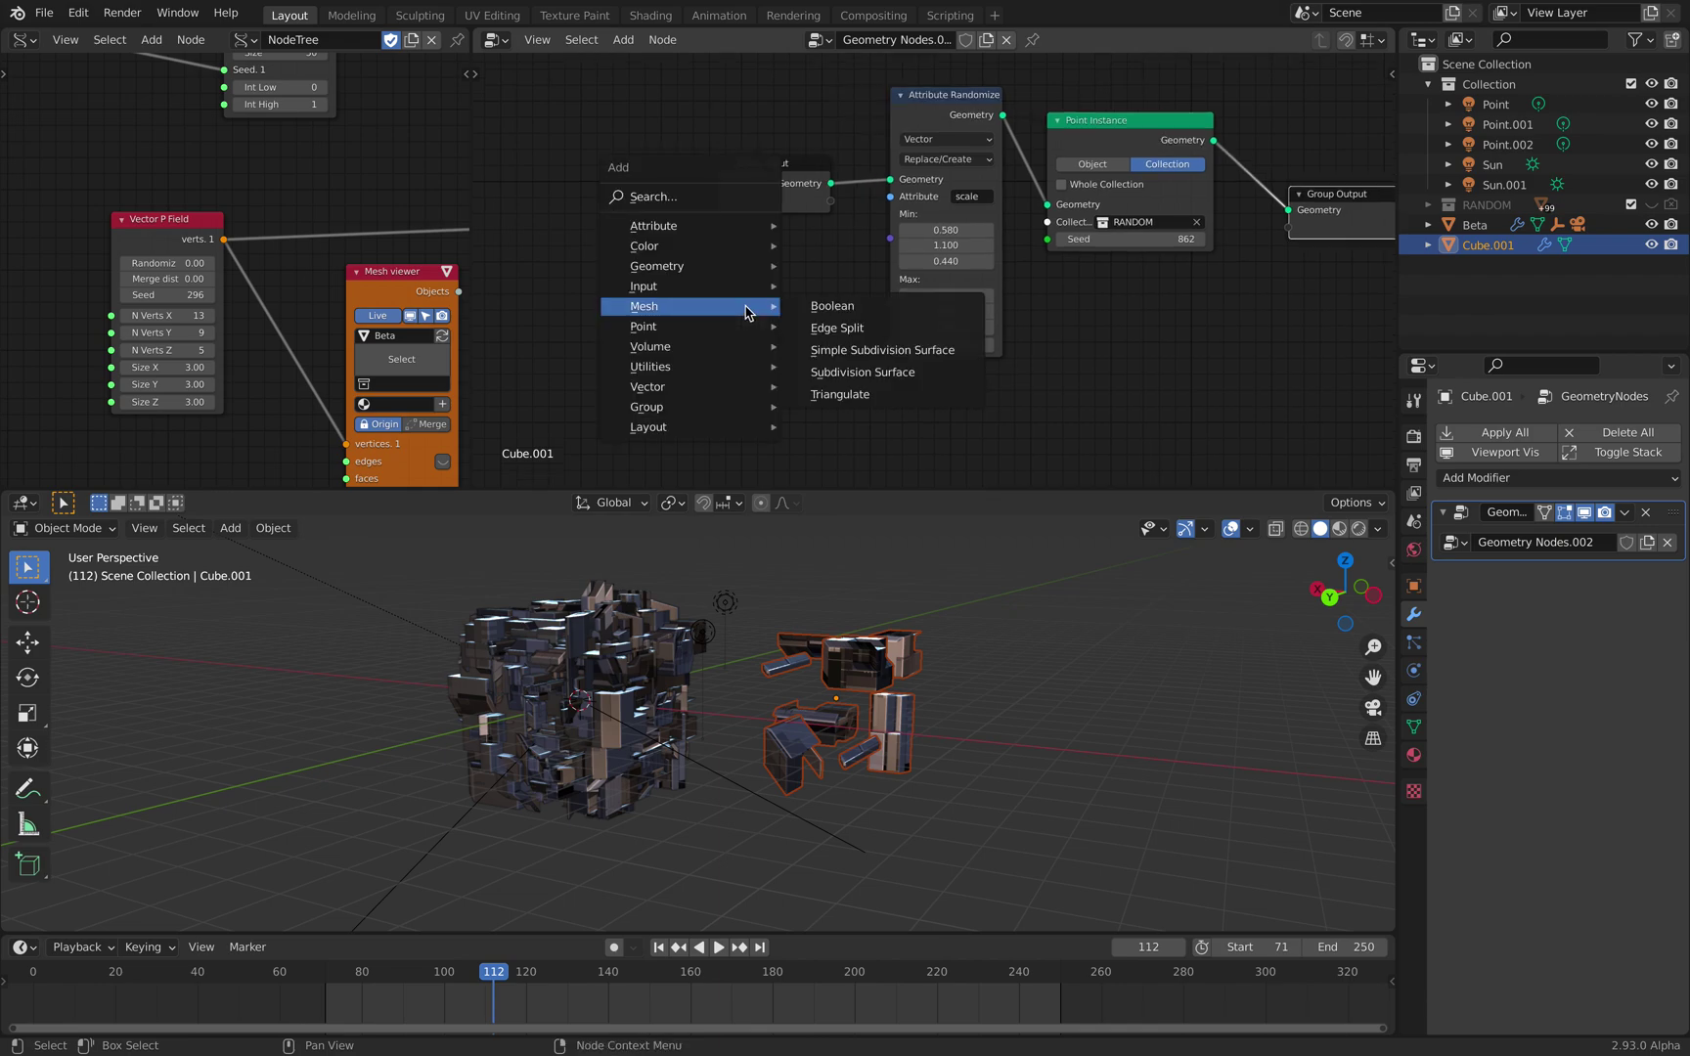
{"action": "left_click", "coordinate": [708, 198]}
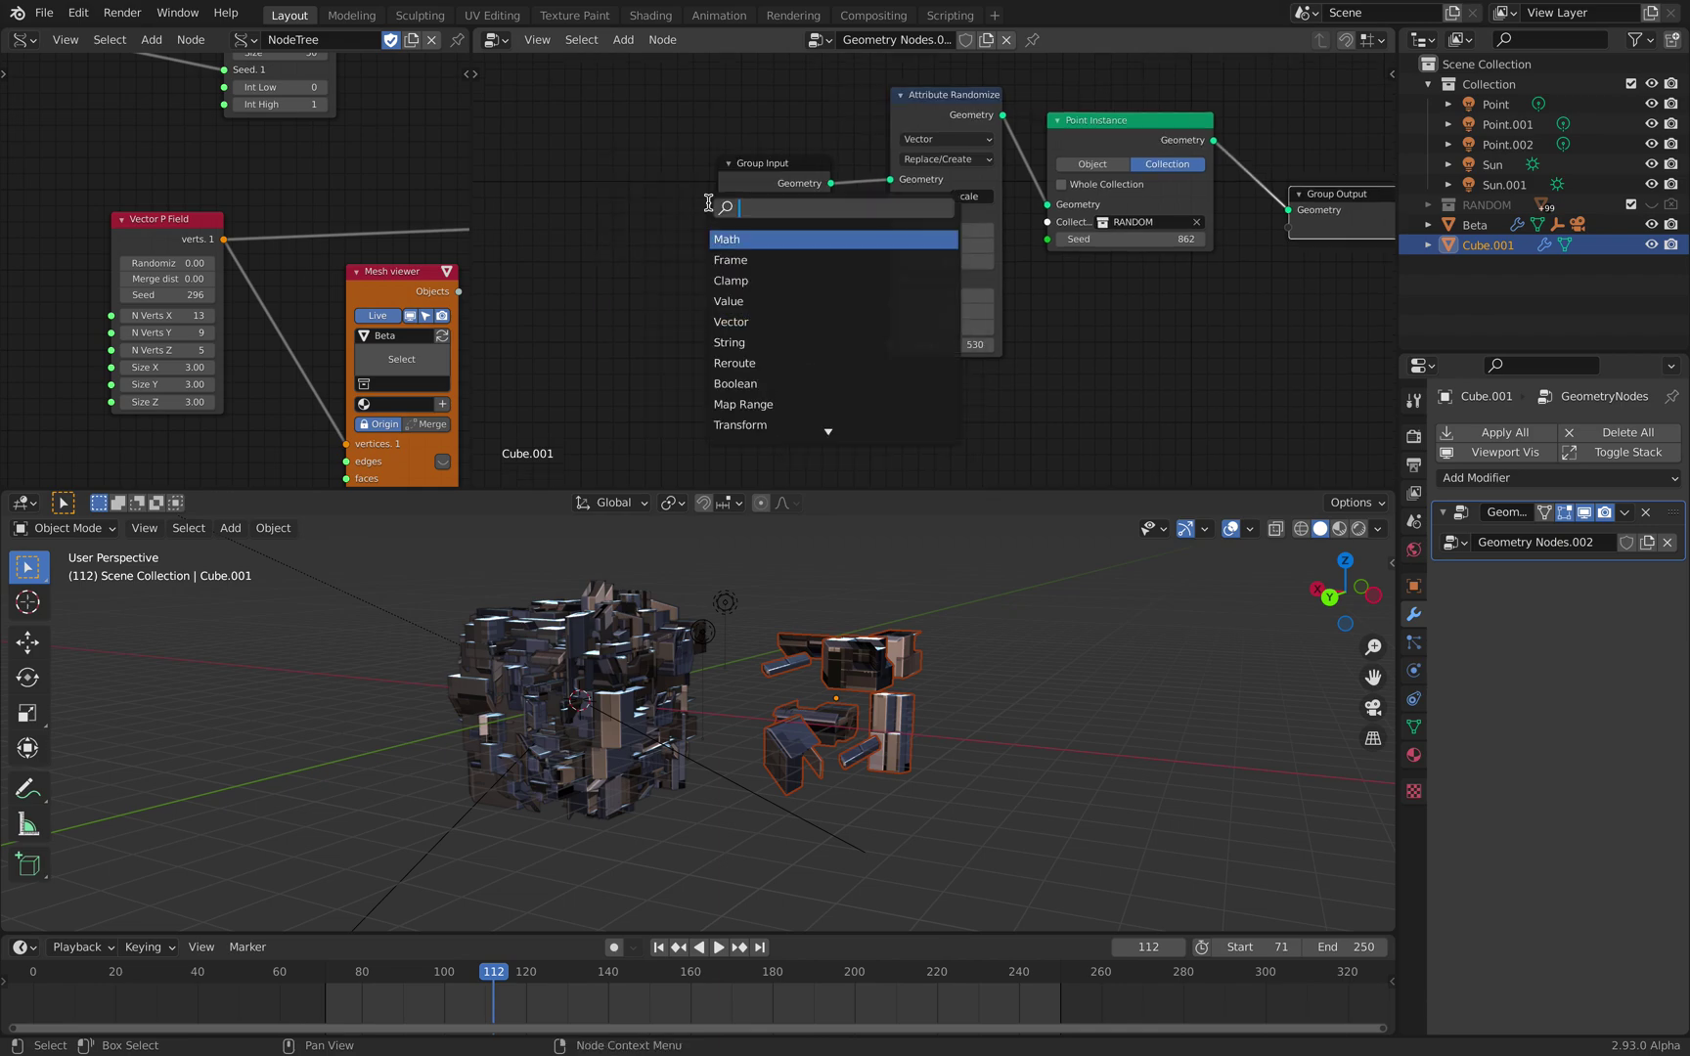
{"action": "type", "text": "object"}
{"action": "key", "text": "Return"}
{"action": "left_click", "coordinate": [708, 322]}
{"action": "left_click", "coordinate": [800, 415]}
{"action": "left_click", "coordinate": [653, 597]}
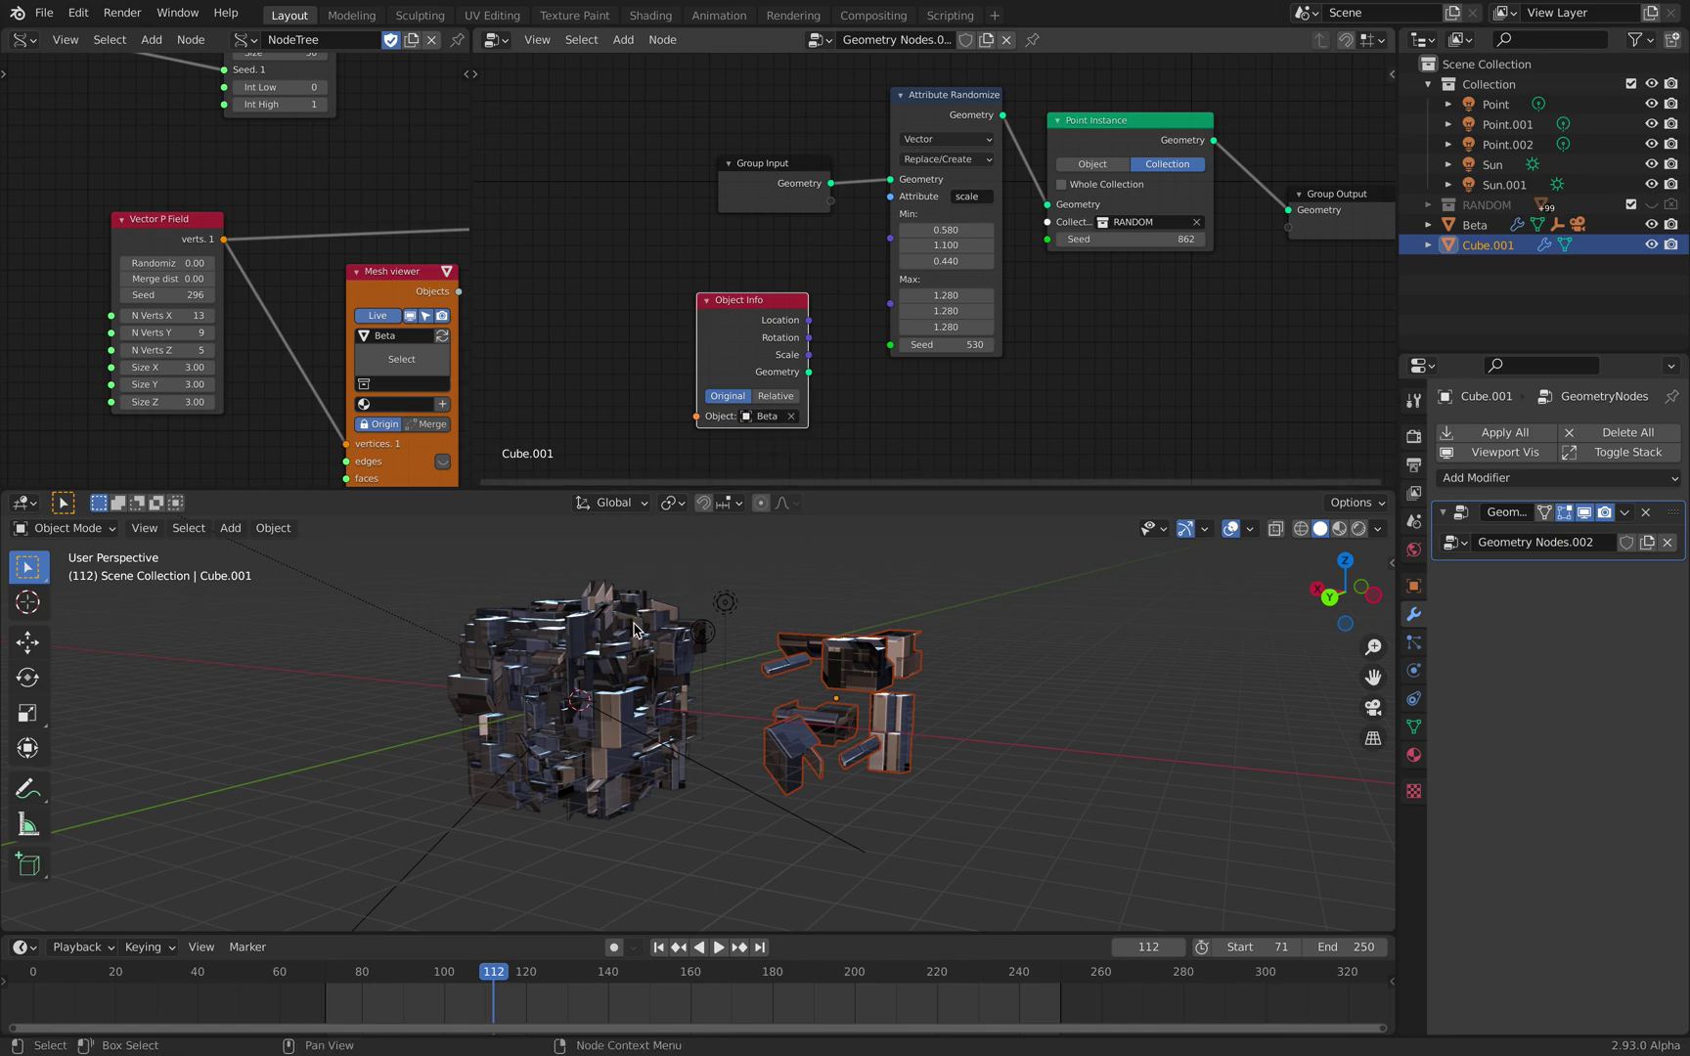
- Feed the Object Info geometry into the Attribute Randomize node and move the Group Input node out of the way
{"action": "left_click_drag", "start_coordinate": [809, 371], "coordinate": [891, 184]}
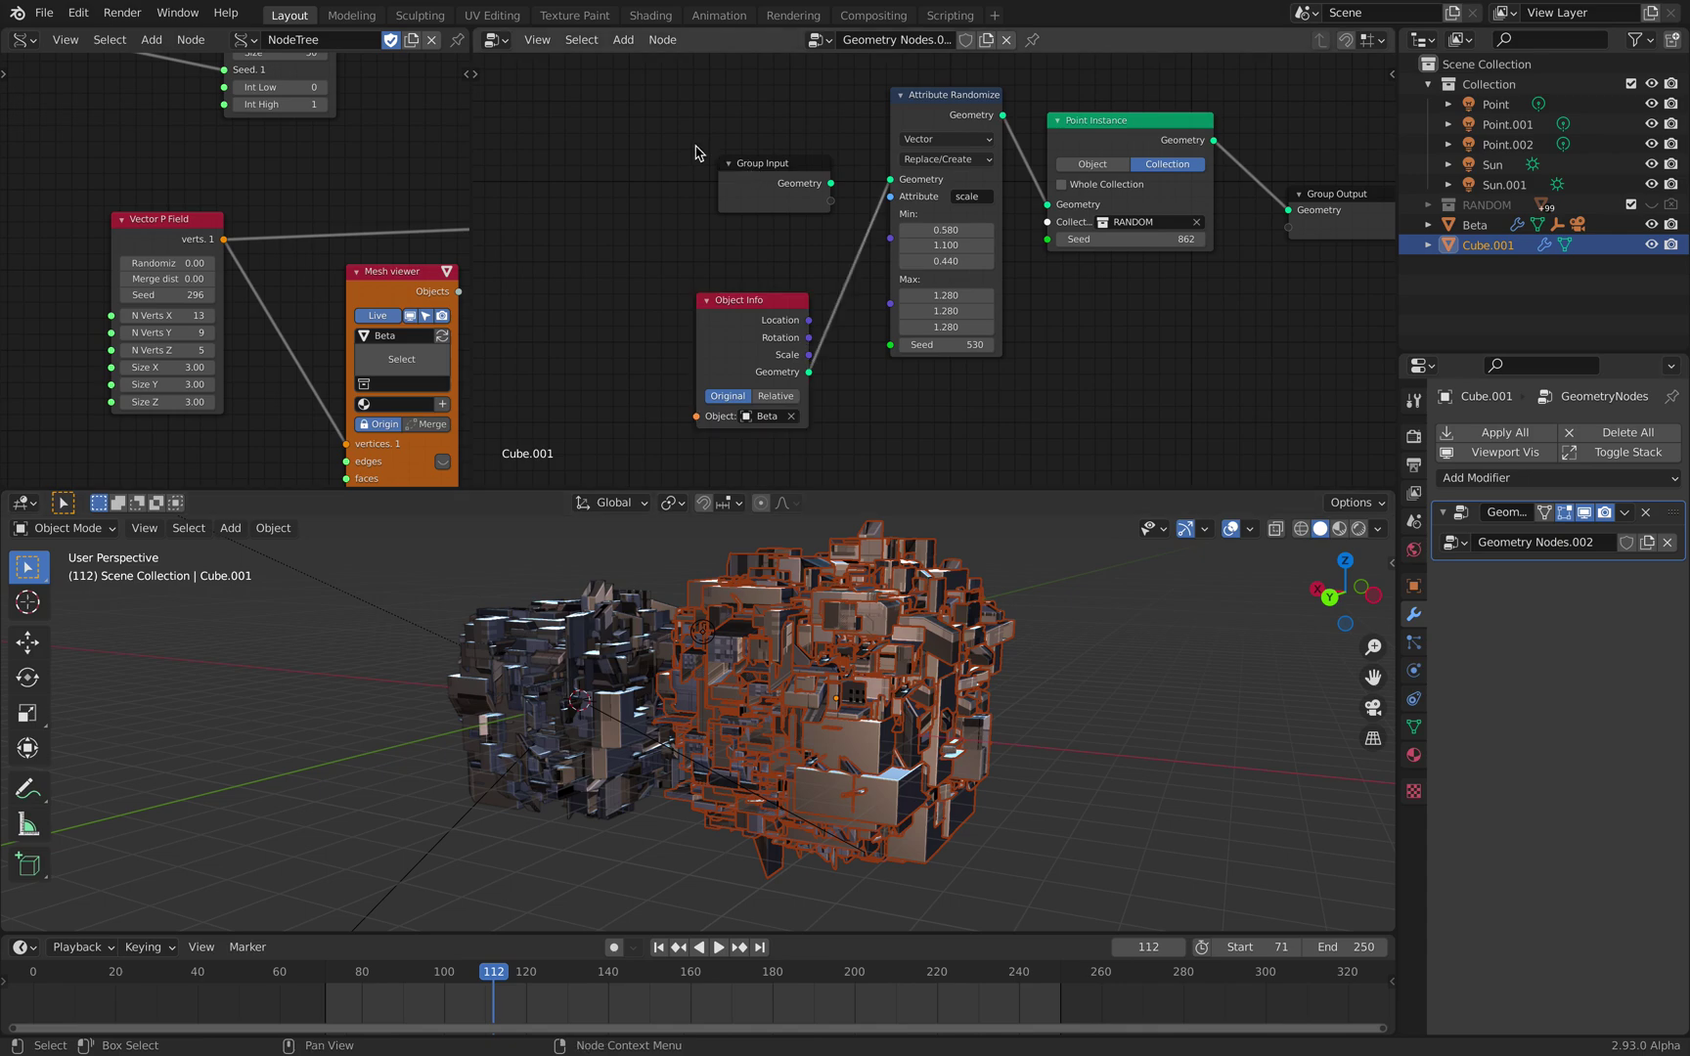
{"action": "key", "text": "ctrl+z"}
{"action": "left_click", "coordinate": [865, 200]}
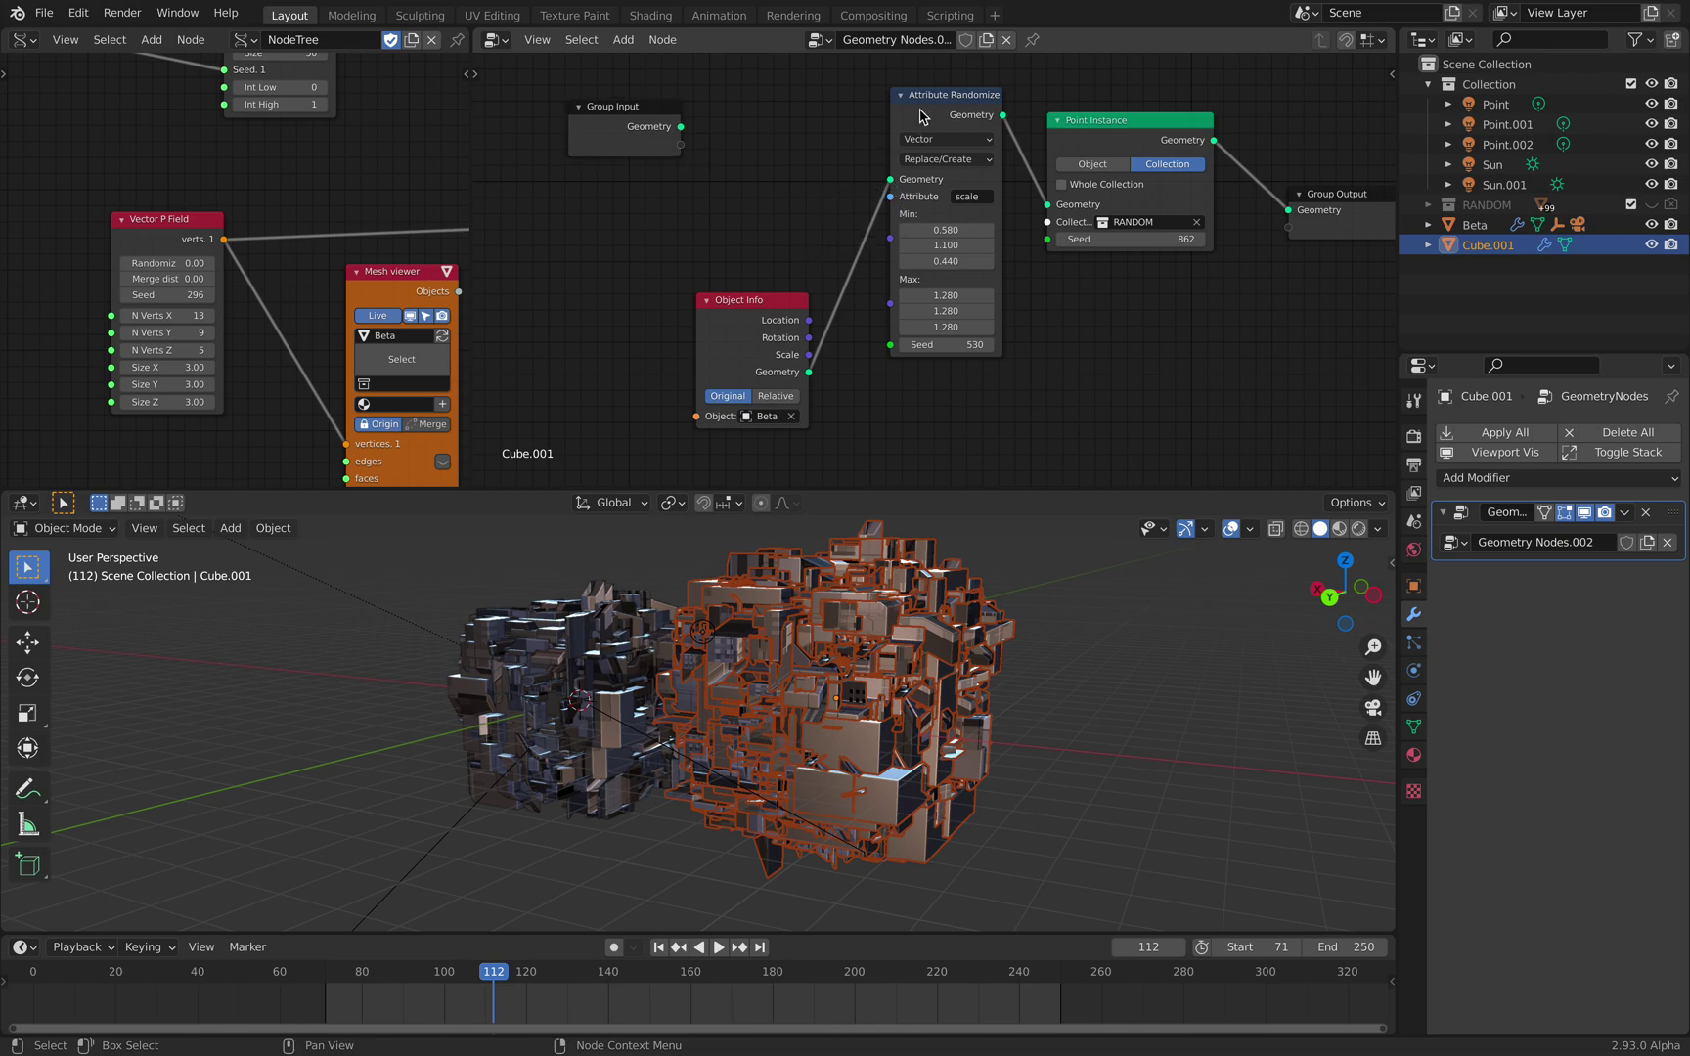
- Remove the Attribute Randomize node with its links and detach the Point Instance node from the Group Output, spacing the nodes out
{"action": "key", "text": "ctrl+z"}
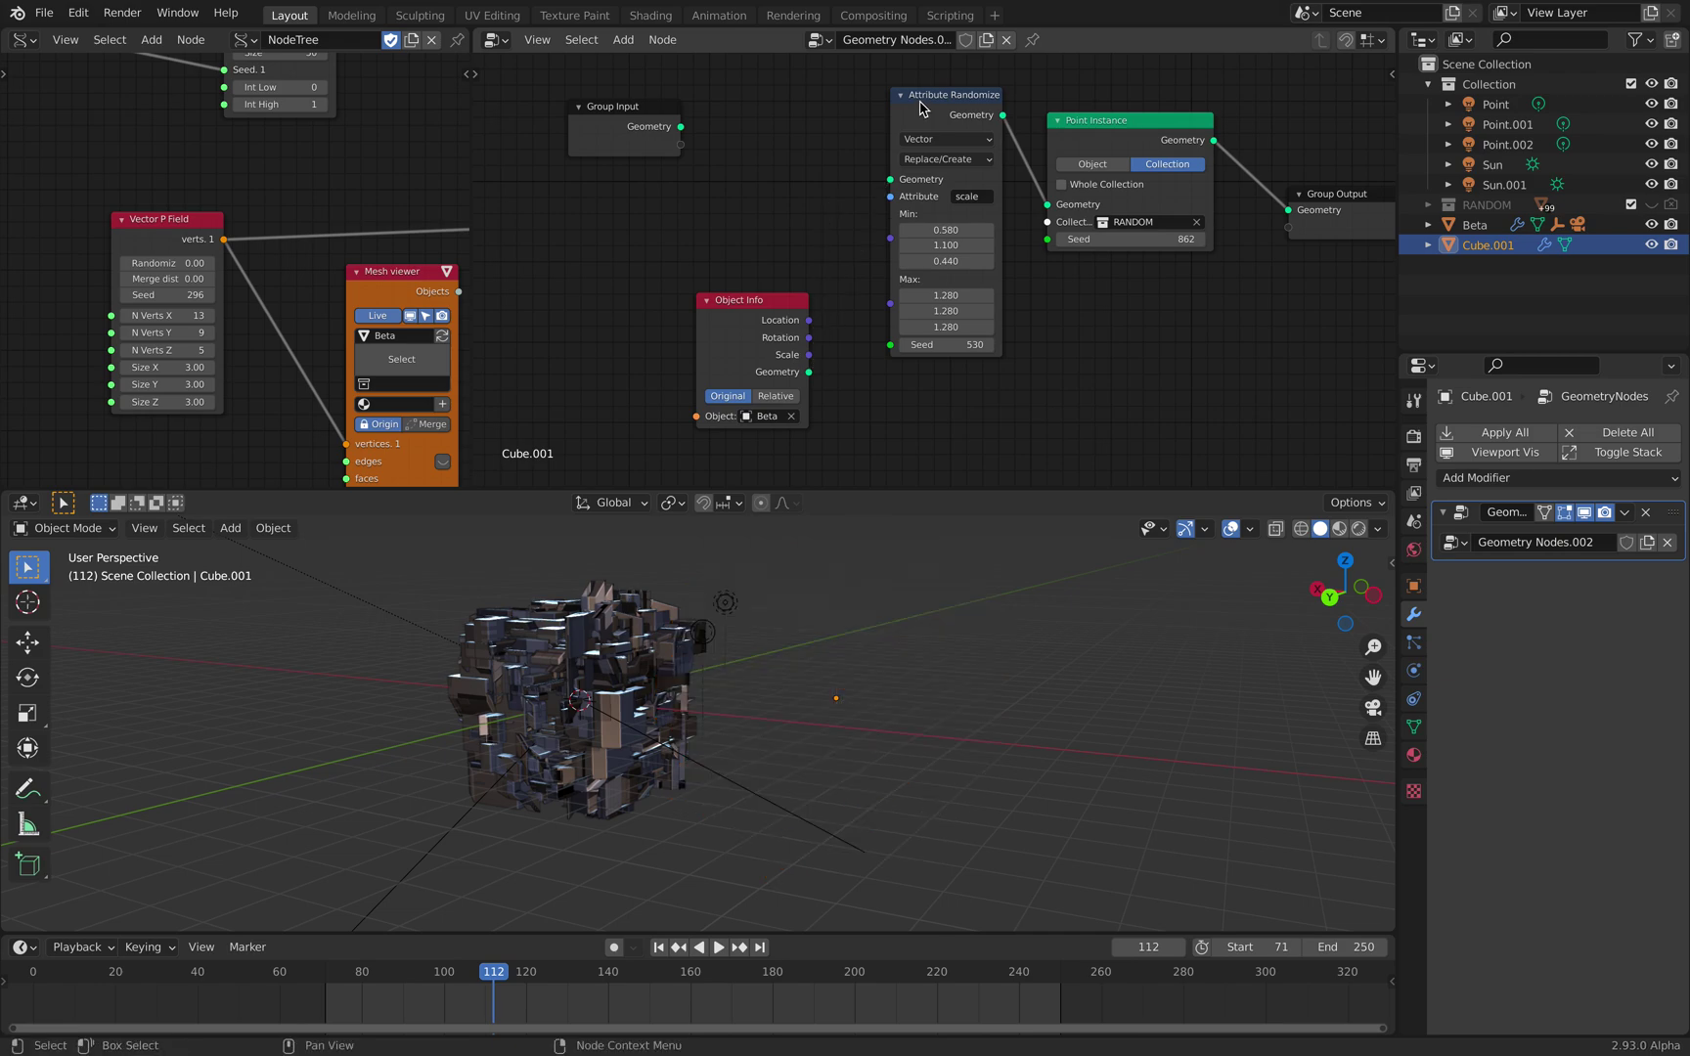
{"action": "key", "text": "ctrl+z"}
{"action": "left_click_drag", "start_coordinate": [676, 272], "coordinate": [622, 249]}
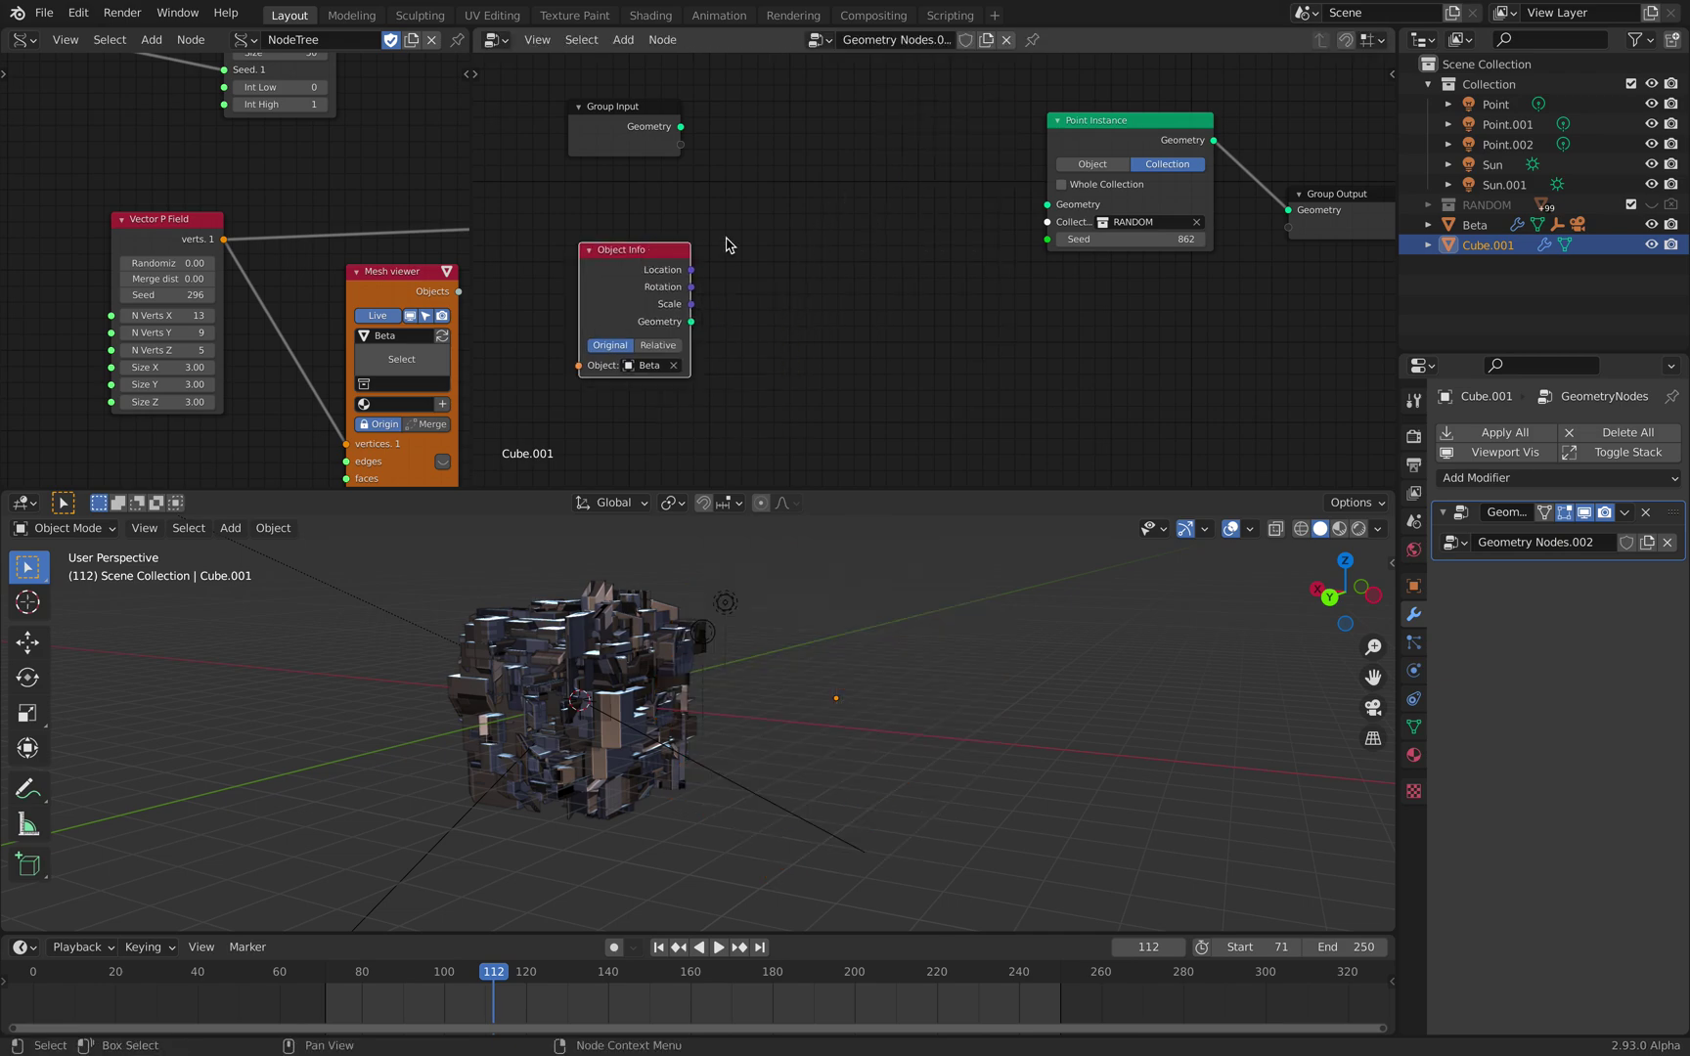
{"action": "left_click_drag", "start_coordinate": [1052, 130], "coordinate": [1000, 136], "text": "alt"}
{"action": "middle_click_drag", "start_coordinate": [879, 294], "coordinate": [884, 274]}
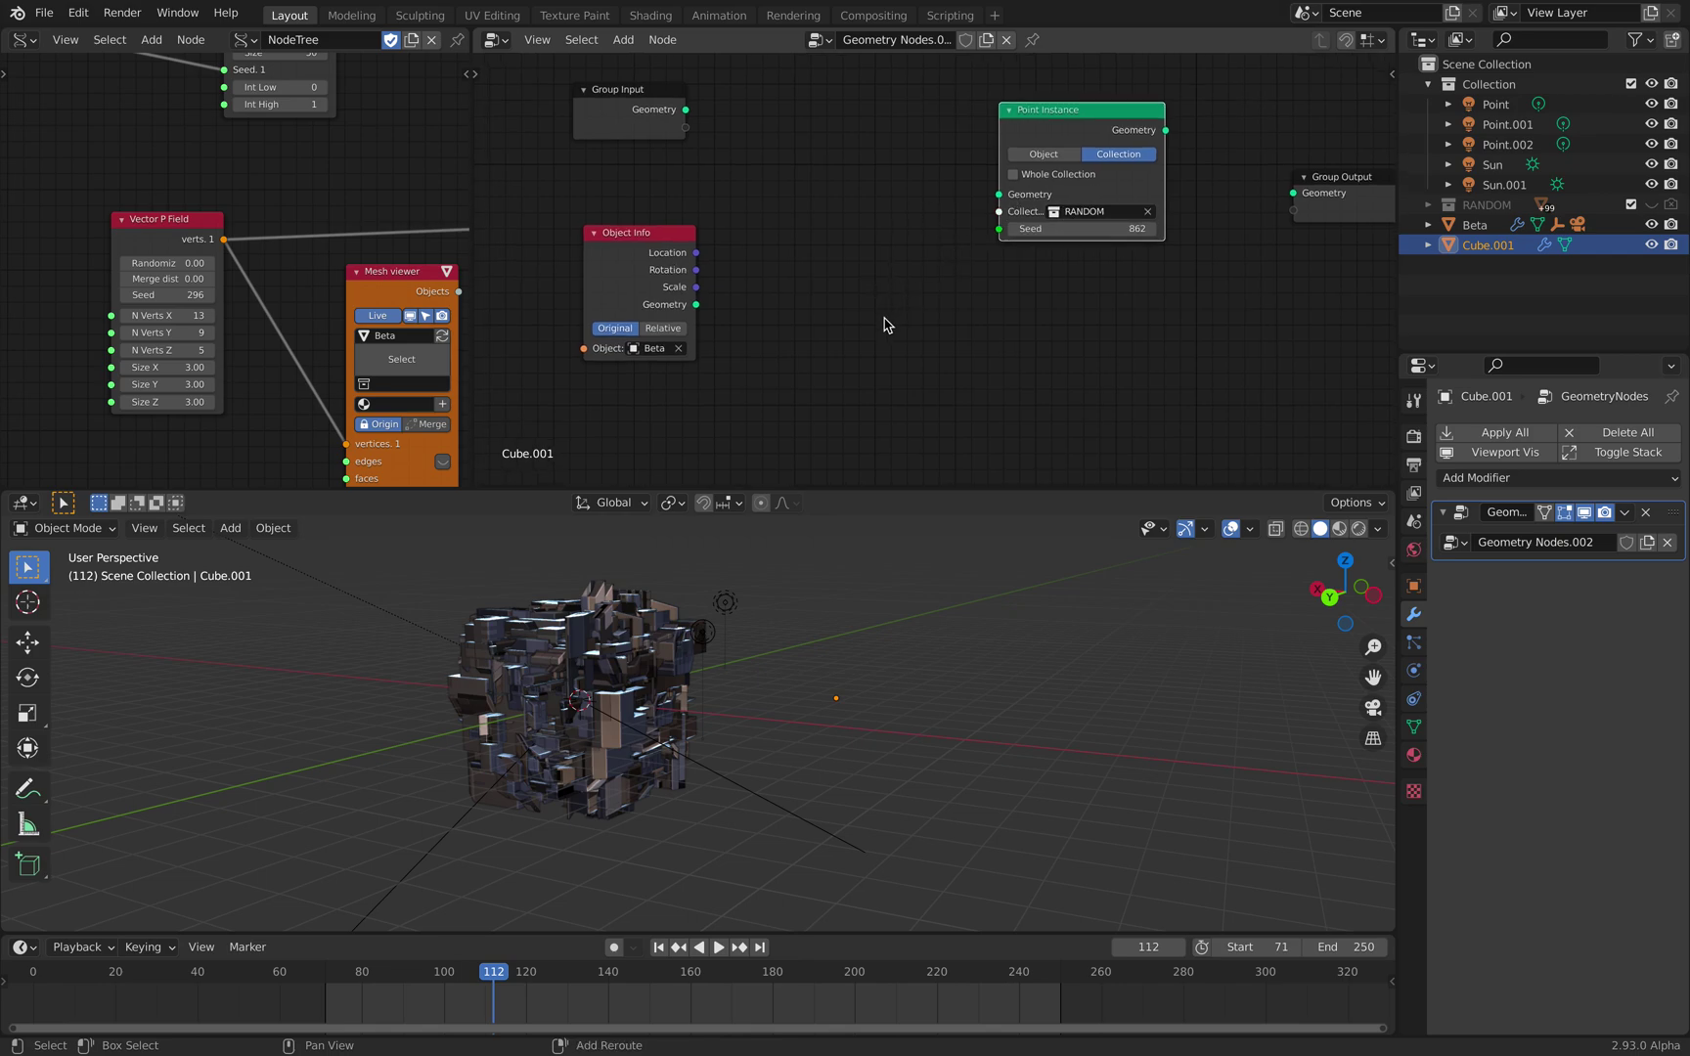
- Add a Transform node beside Object Info and place a duplicate of it near the Group Output
{"action": "key", "text": "shift+a"}
{"action": "type", "text": "tran"}
{"action": "key", "text": "Return"}
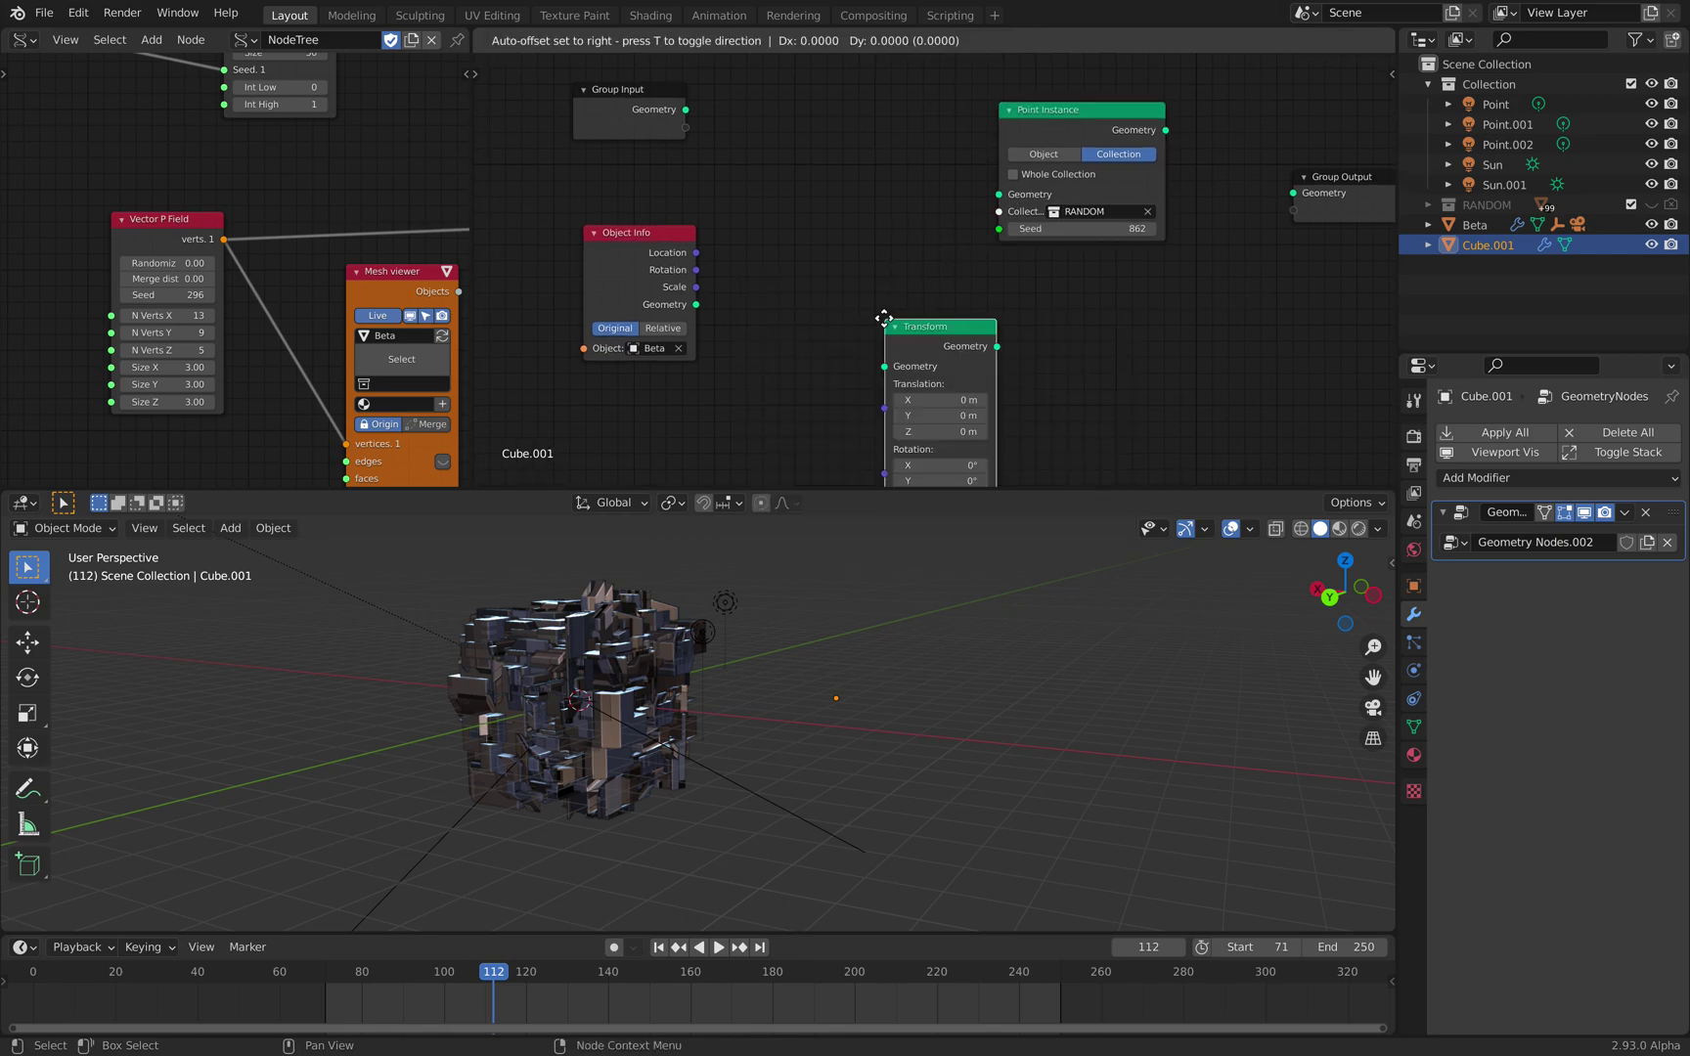
{"action": "left_click", "coordinate": [740, 250]}
{"action": "key", "text": "shift+d"}
{"action": "left_click", "coordinate": [1367, 250]}
{"action": "middle_click_drag", "start_coordinate": [1008, 308], "coordinate": [980, 267]}
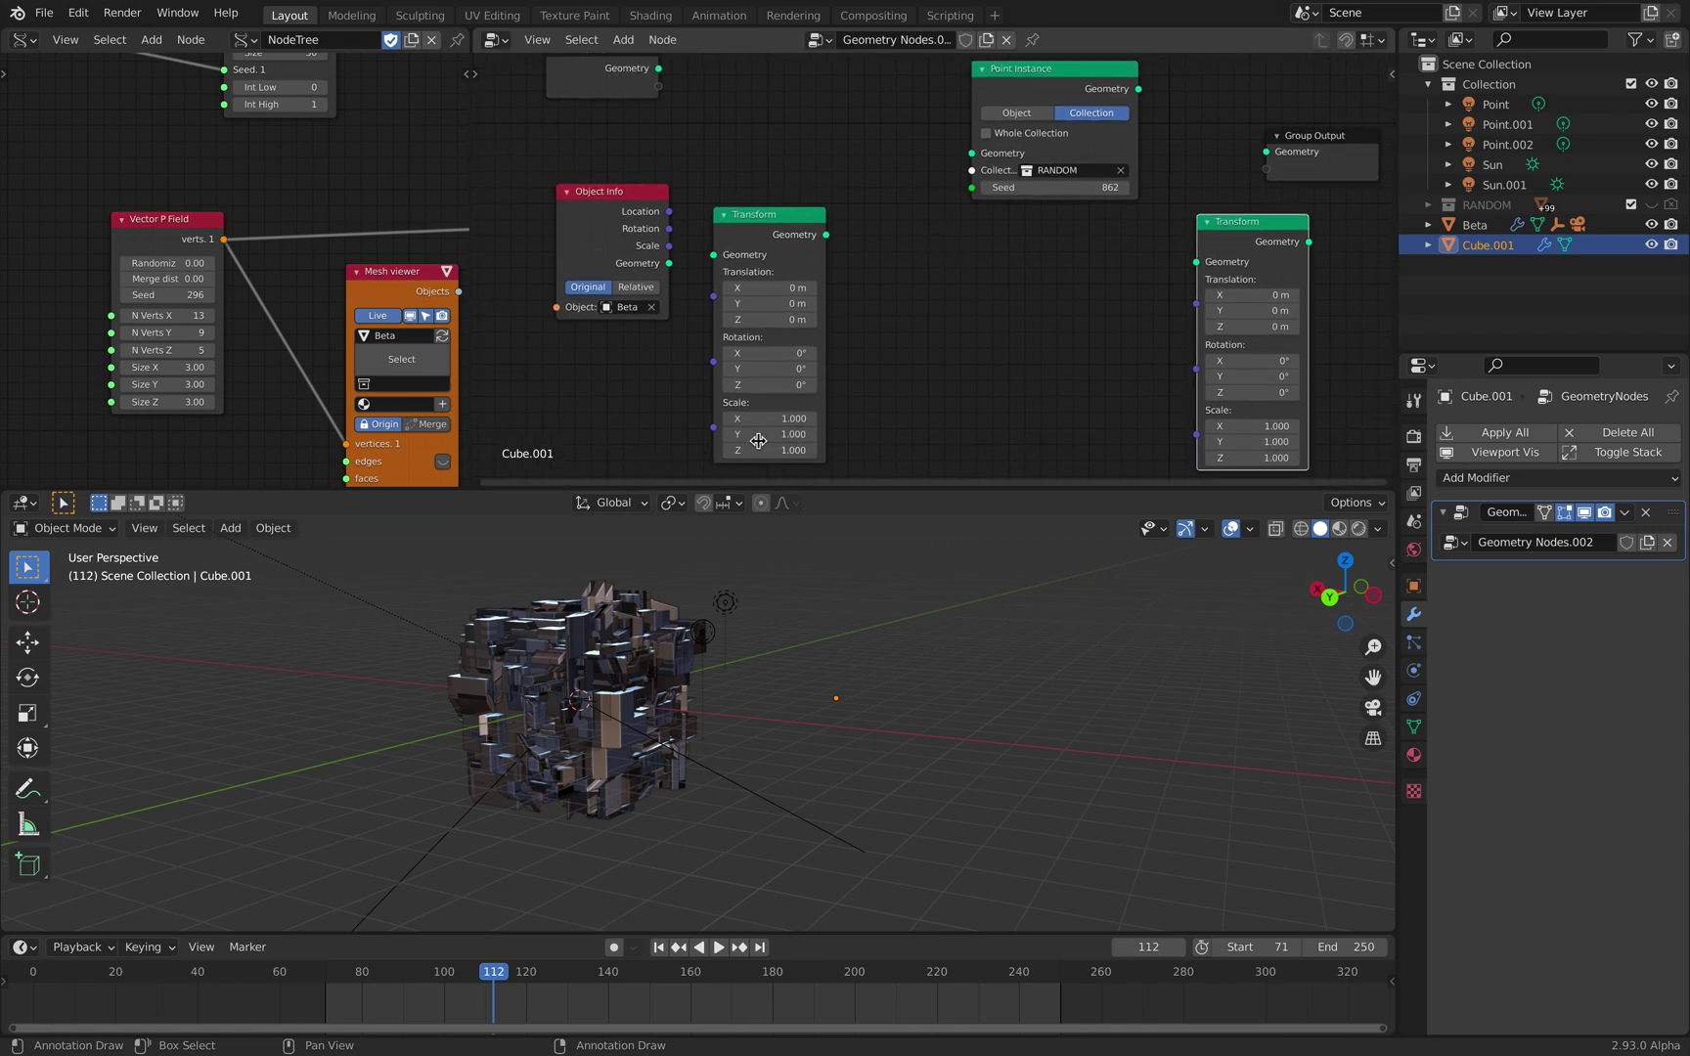
- Set the first Transform node's scale to 10 on all axes and the duplicate's scale to 1/10
{"action": "left_click_drag", "start_coordinate": [774, 420], "coordinate": [775, 449]}
{"action": "type", "text": "10"}
{"action": "key", "text": "Return"}
{"action": "left_click_drag", "start_coordinate": [1243, 427], "coordinate": [1243, 458]}
{"action": "type", "text": "1/10"}
{"action": "key", "text": "Return"}
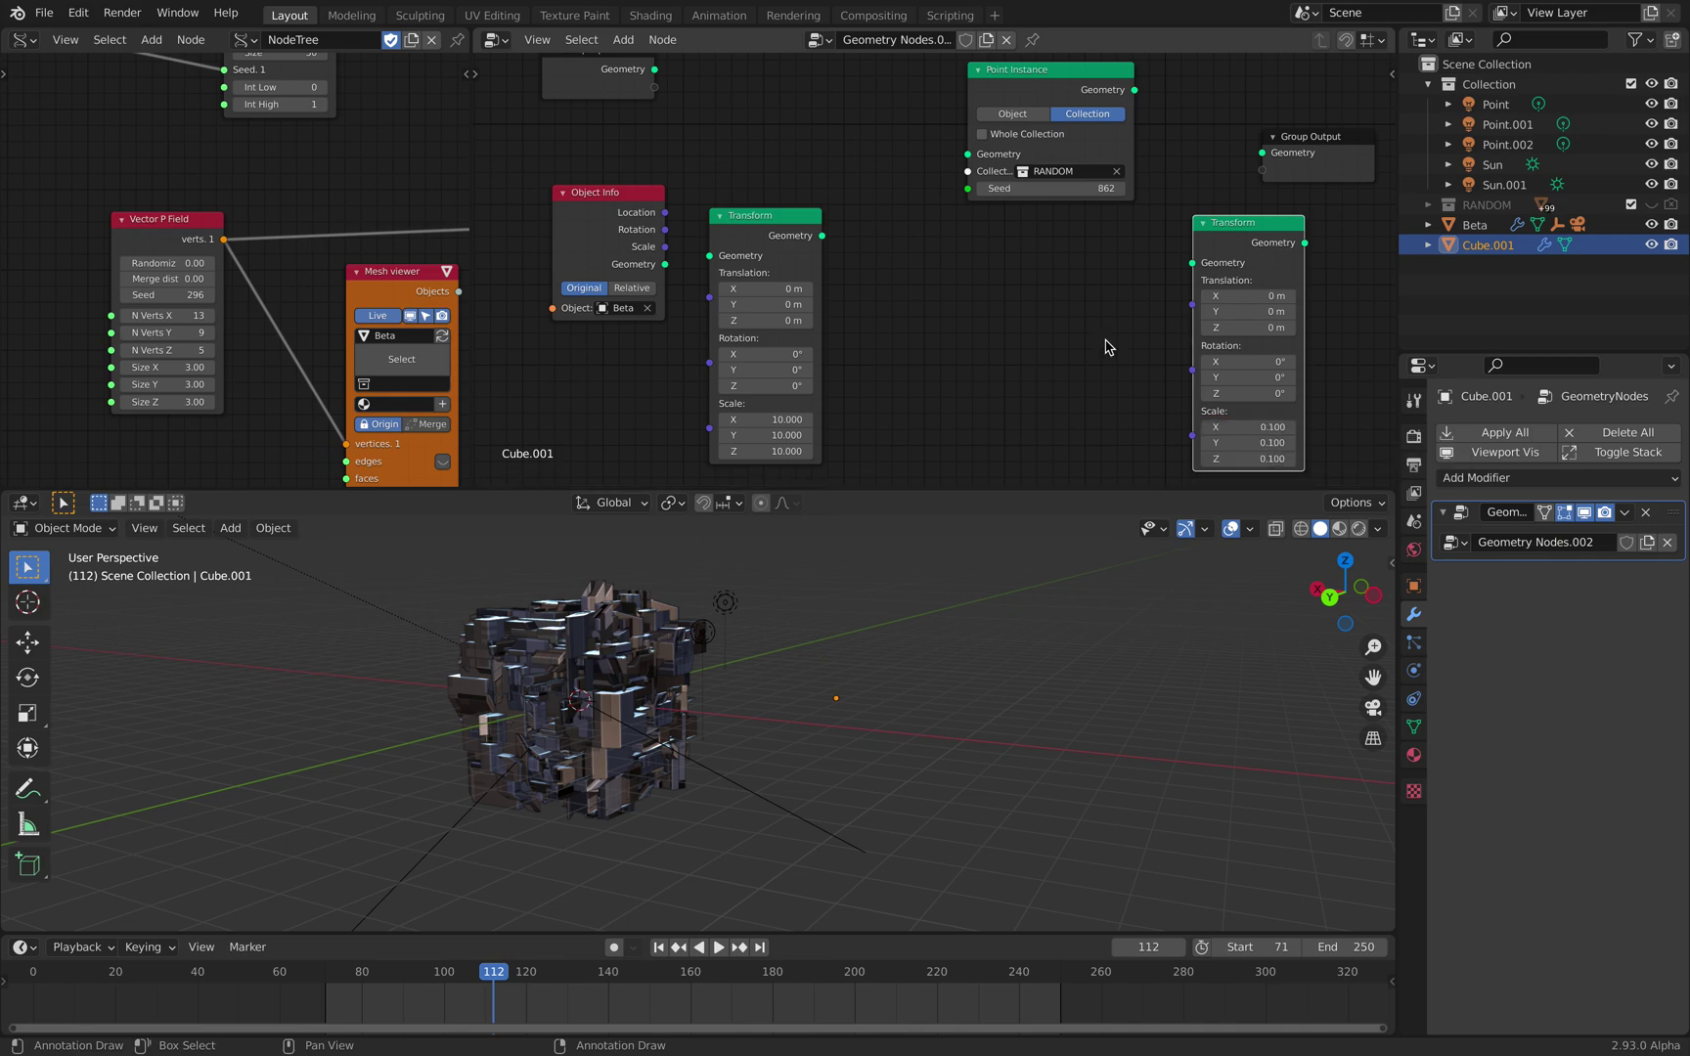
- Connect the Object Info geometry to the first Transform node and add a Point Distribute node after it
{"action": "left_click_drag", "start_coordinate": [624, 207], "coordinate": [708, 256]}
{"action": "key", "text": "shift+a"}
{"action": "left_click", "coordinate": [895, 258]}
{"action": "type", "text": "point"}
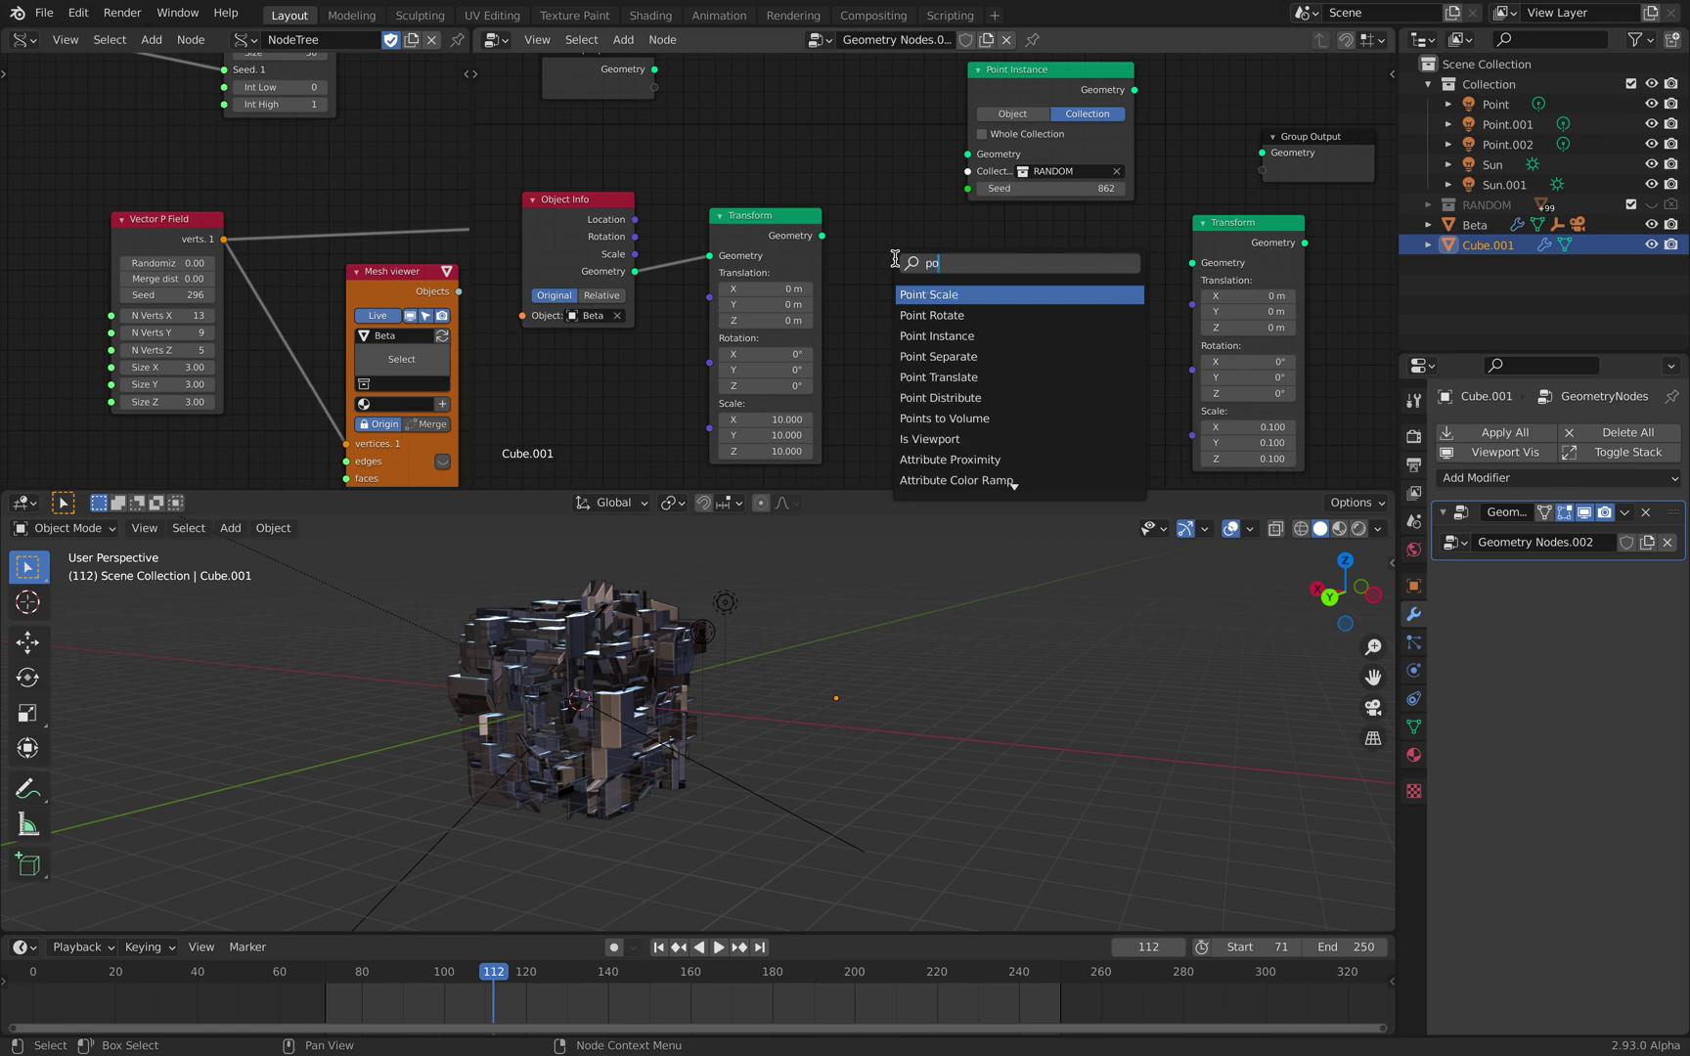
{"action": "key", "text": "Down"}
{"action": "key", "text": "Down"}
{"action": "key", "text": "Down"}
{"action": "key", "text": "Down"}
{"action": "key", "text": "Down"}
{"action": "key", "text": "Return"}
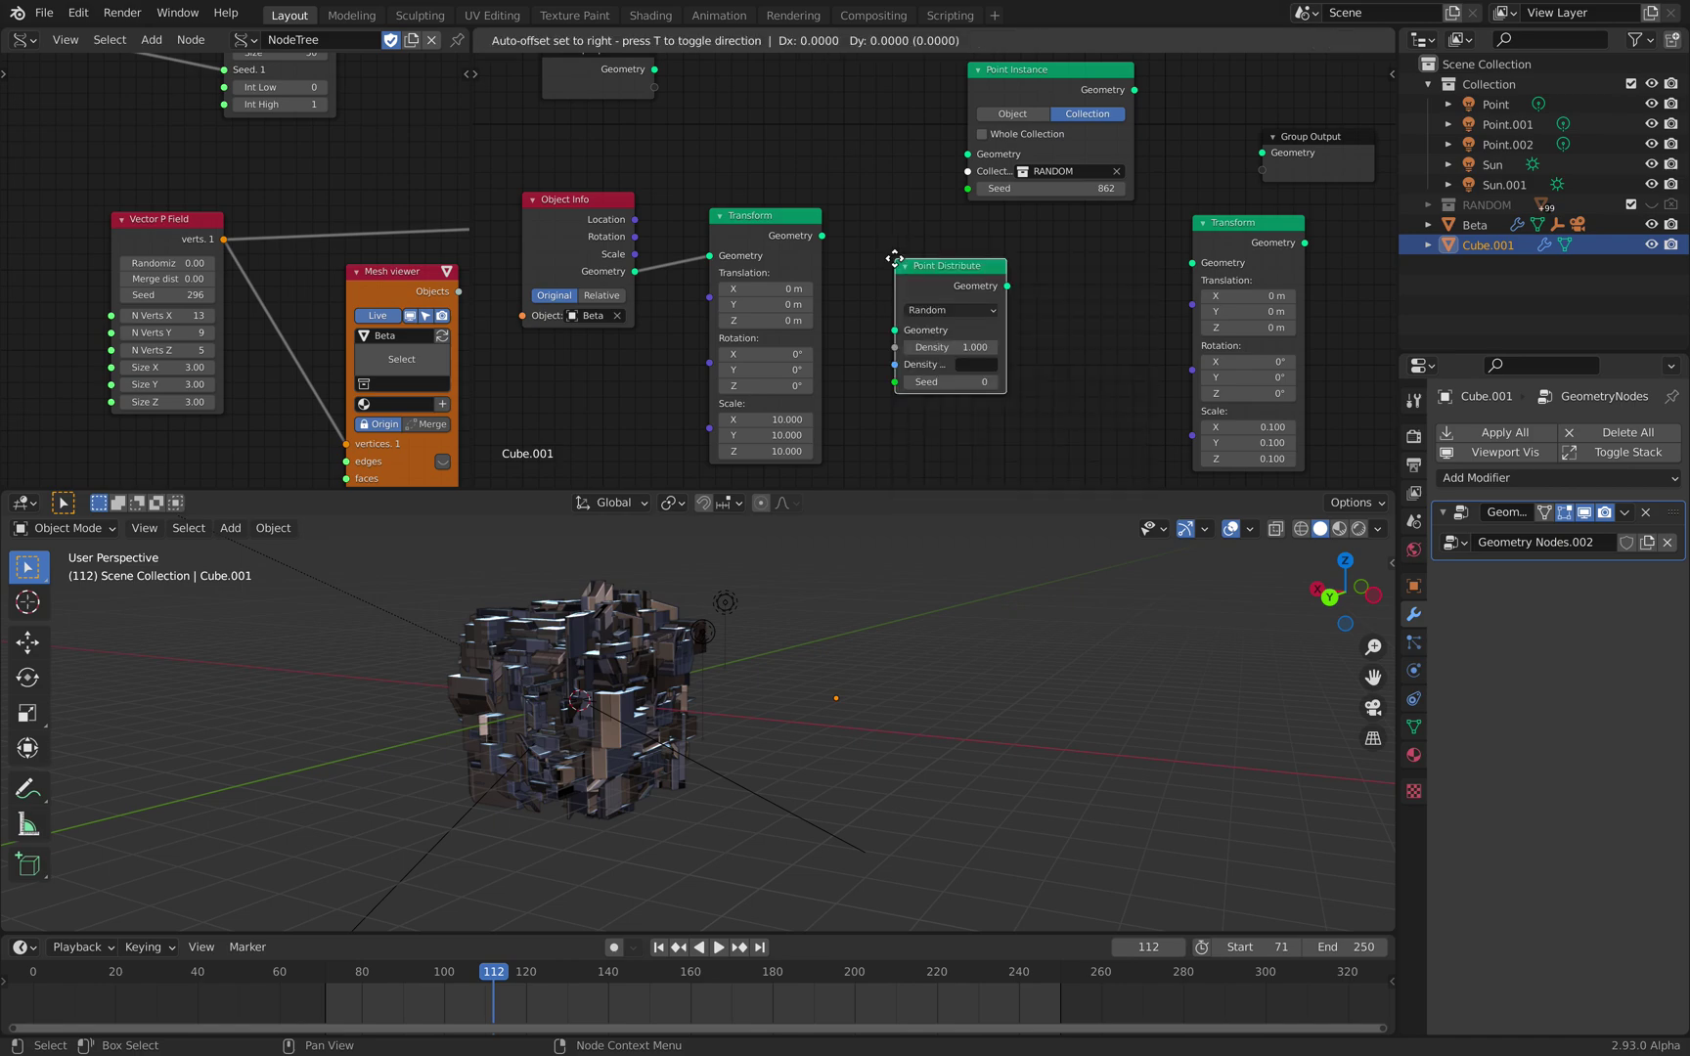
- Wire the first Transform into Point Distribute and route its points through the 0.1-scale Transform to the Group Output
{"action": "left_click_drag", "start_coordinate": [821, 235], "coordinate": [894, 323]}
{"action": "left_click_drag", "start_coordinate": [1004, 277], "coordinate": [1264, 154]}
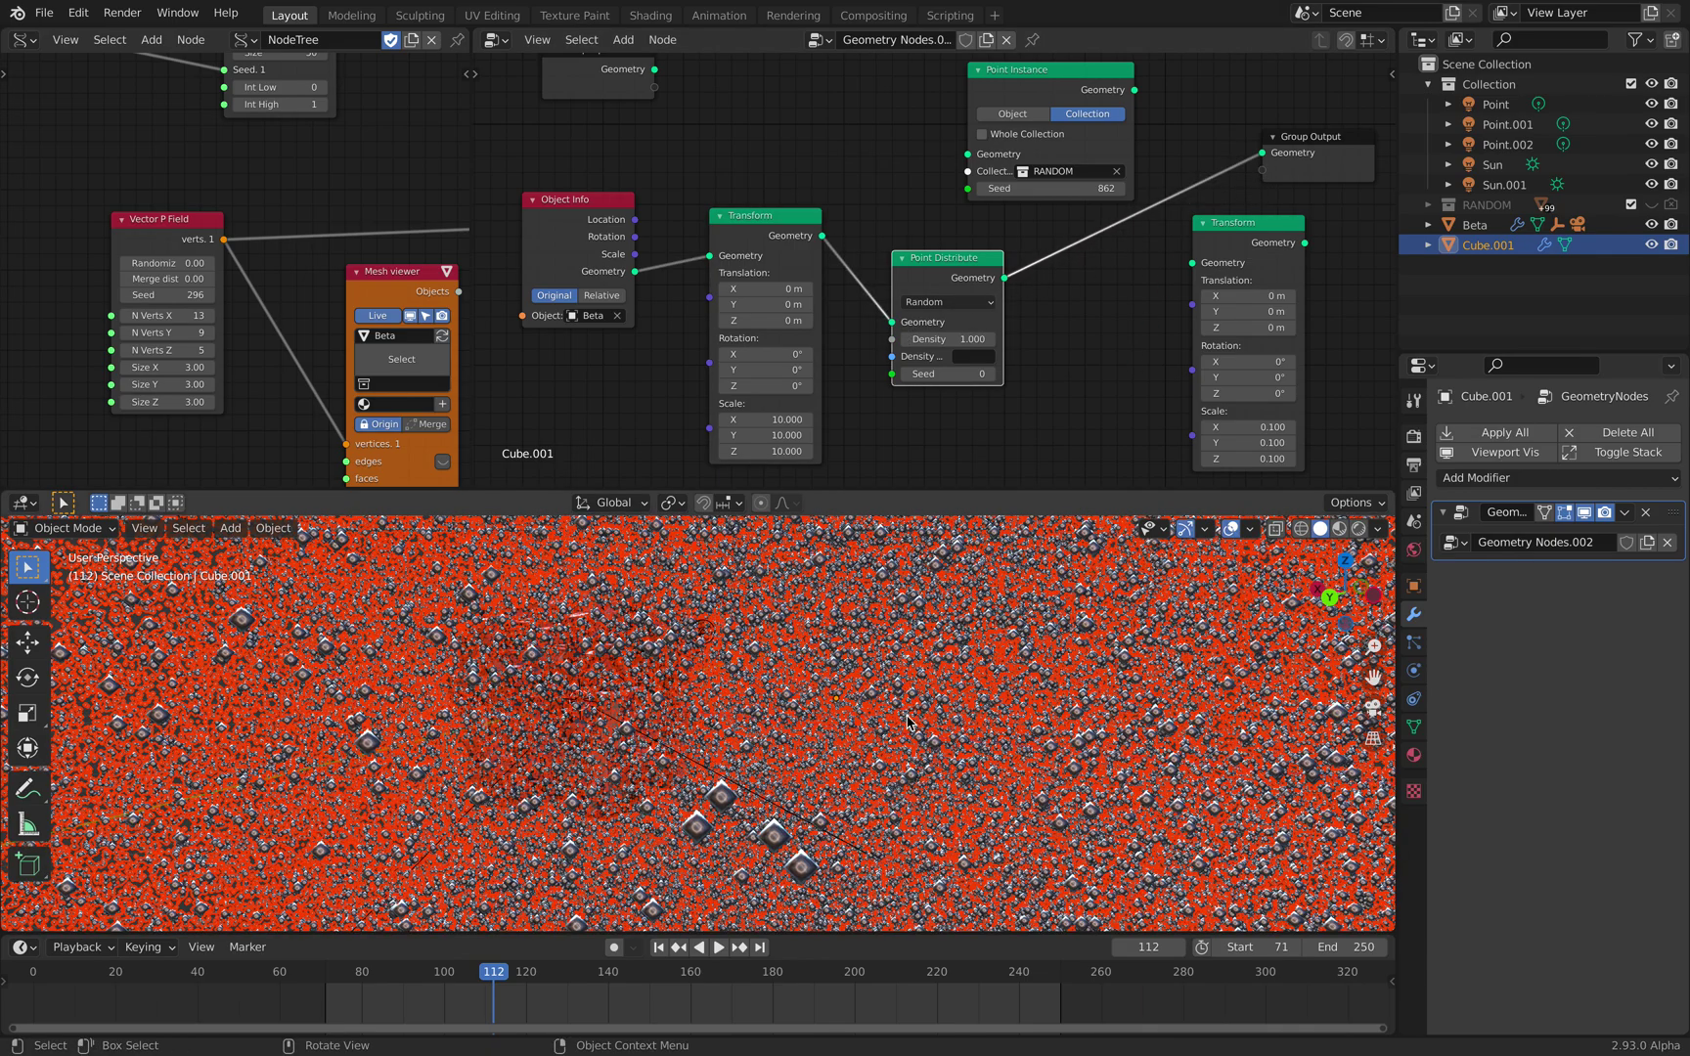
{"action": "left_click_drag", "start_coordinate": [1004, 277], "coordinate": [1263, 154]}
{"action": "left_click_drag", "start_coordinate": [1162, 252], "coordinate": [1129, 231]}
{"action": "scroll", "coordinate": [919, 685], "scroll_direction": "up", "scroll_amount": 5}
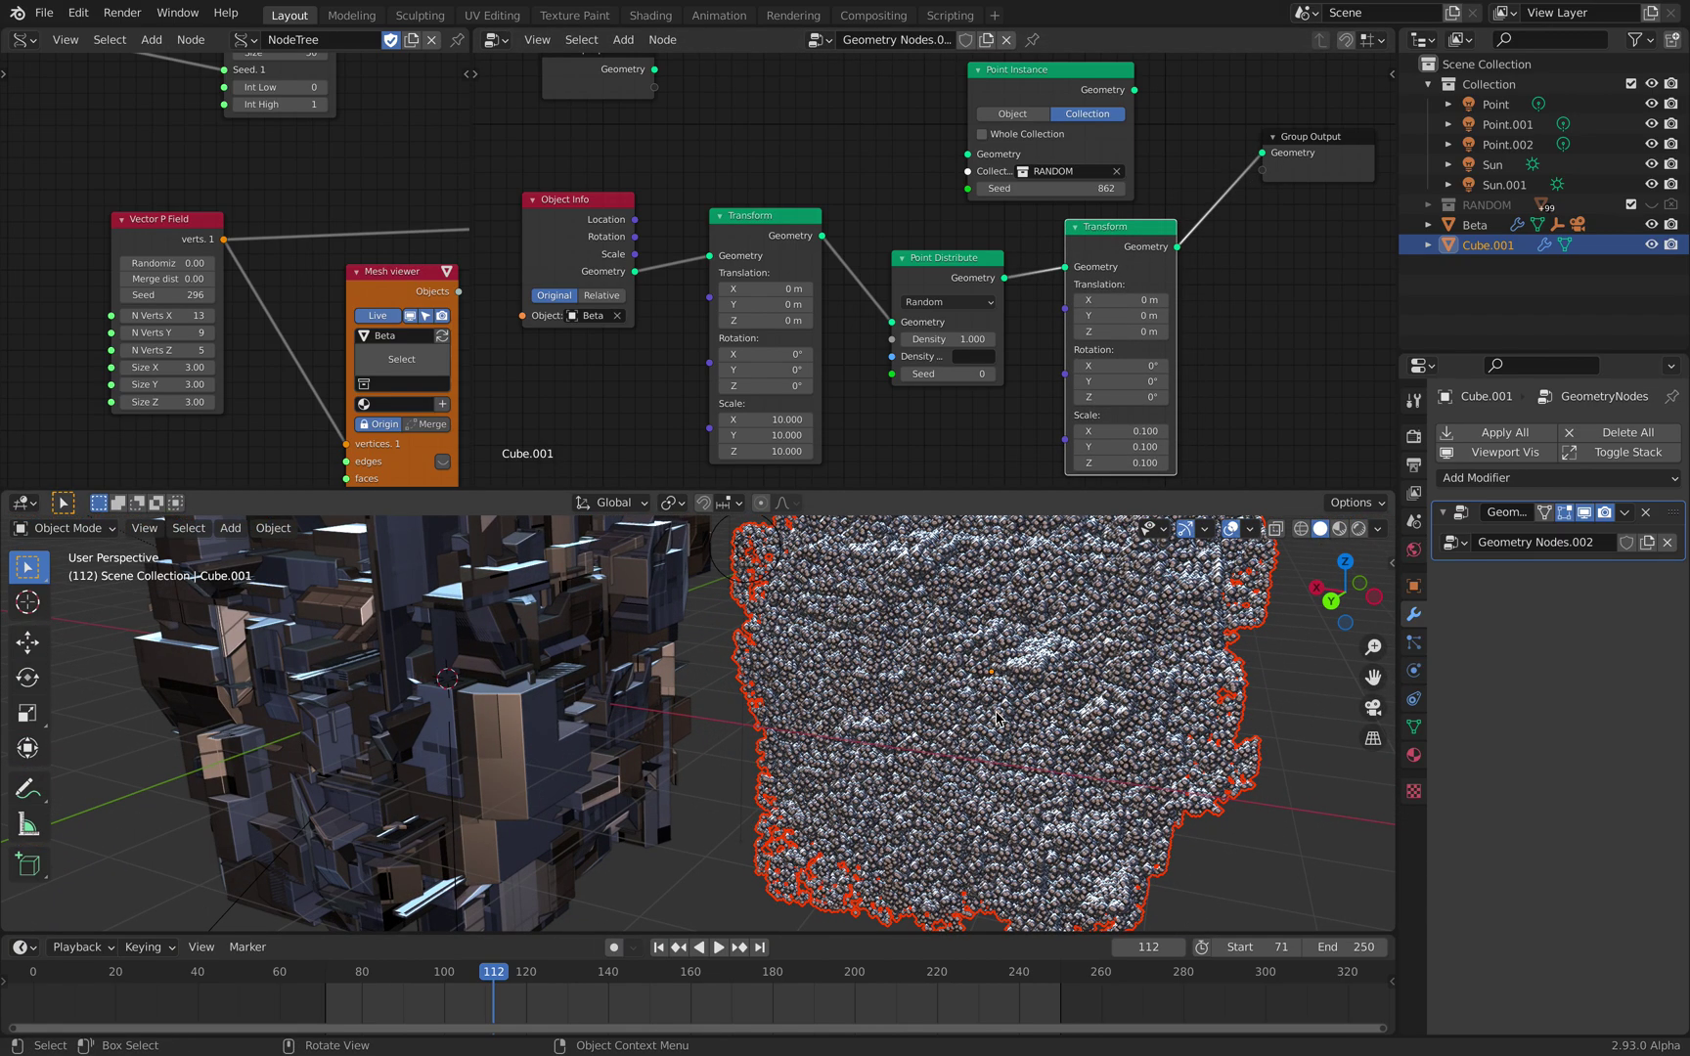
- Set the Point Distribute density to 0.02
{"action": "left_click", "coordinate": [934, 340]}
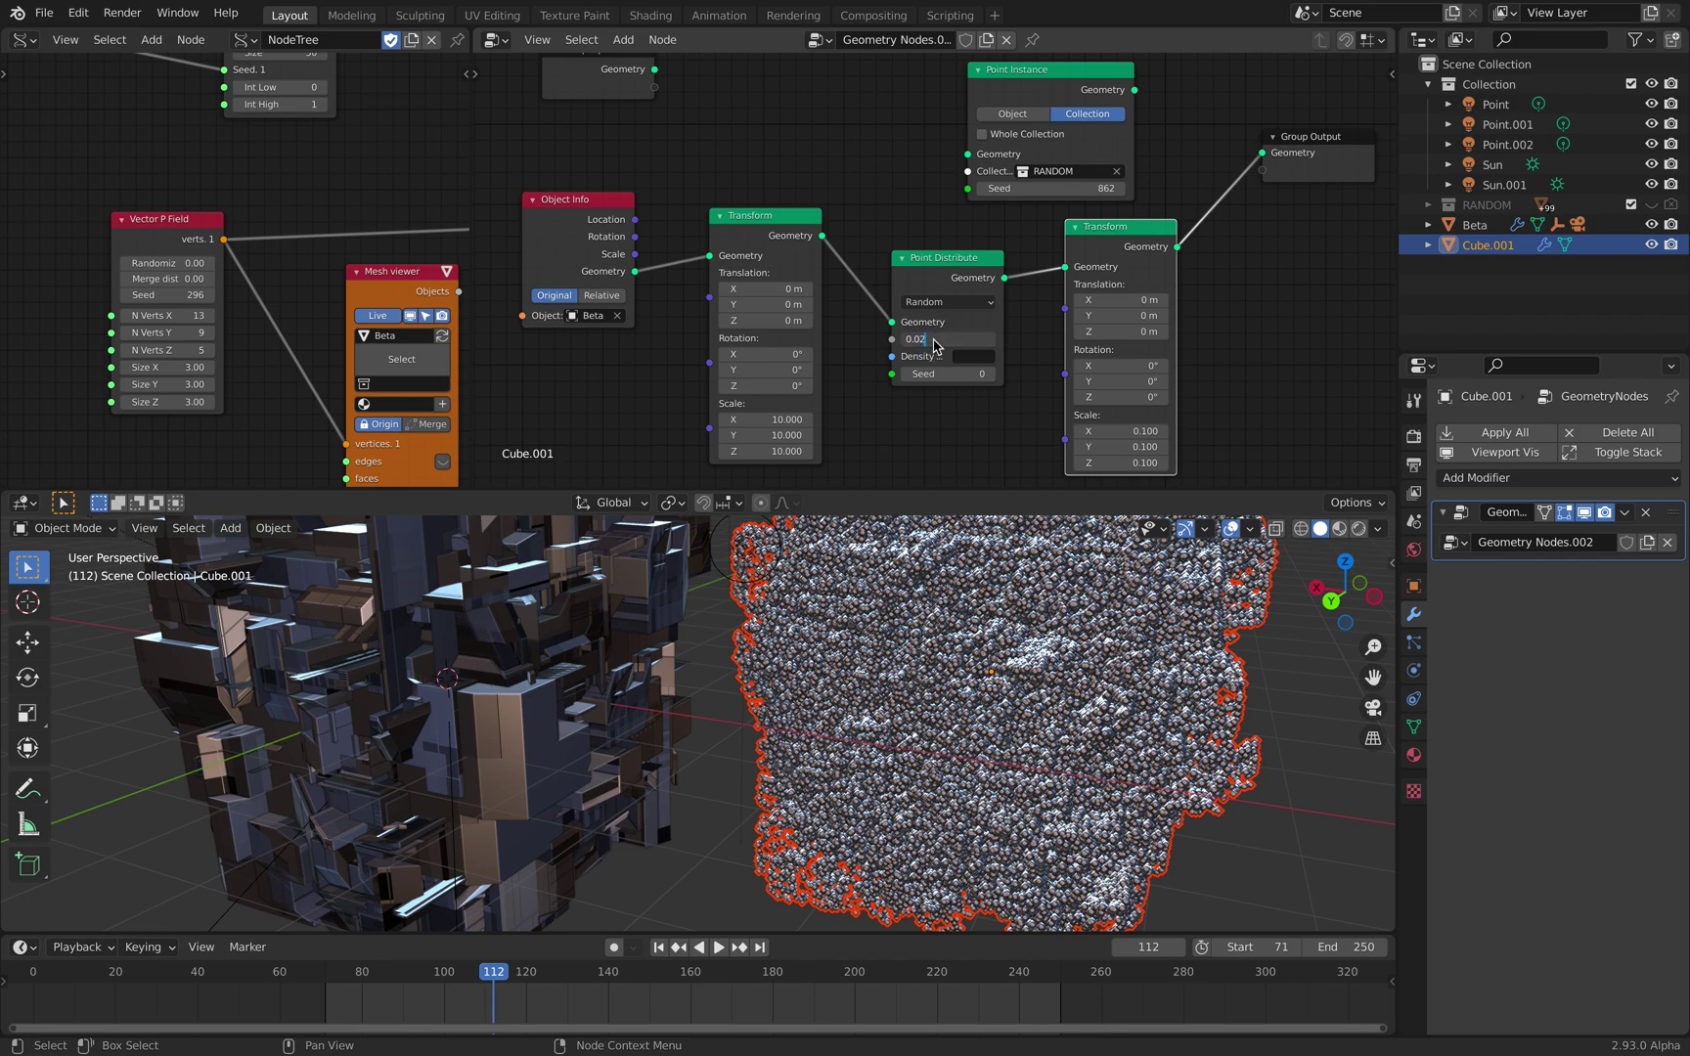
{"action": "type", "text": "0.02"}
{"action": "key", "text": "Return"}
{"action": "key", "text": "Home"}
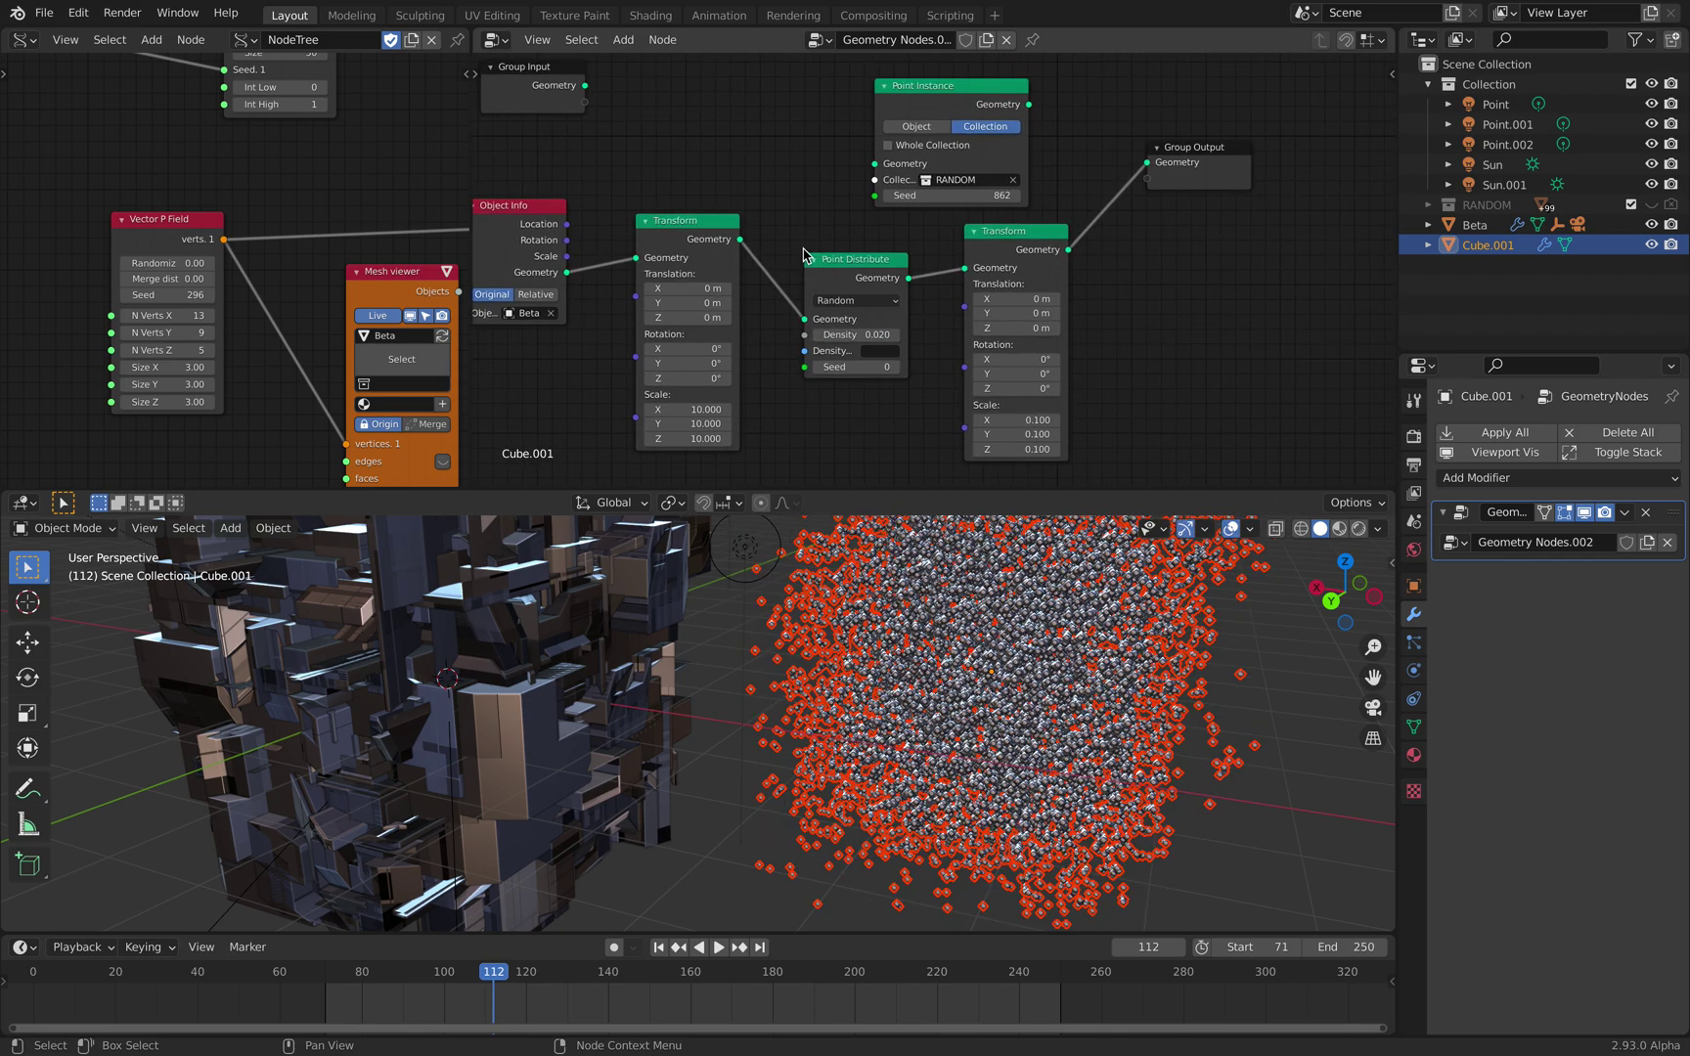
- Move the Group Output aside and insert the Point Instance node between the second Transform and the Group Output
{"action": "left_click_drag", "start_coordinate": [1209, 164], "coordinate": [1310, 215]}
{"action": "middle_click_drag", "start_coordinate": [962, 183], "coordinate": [886, 184]}
{"action": "scroll", "coordinate": [881, 183], "scroll_direction": "down", "scroll_amount": 1}
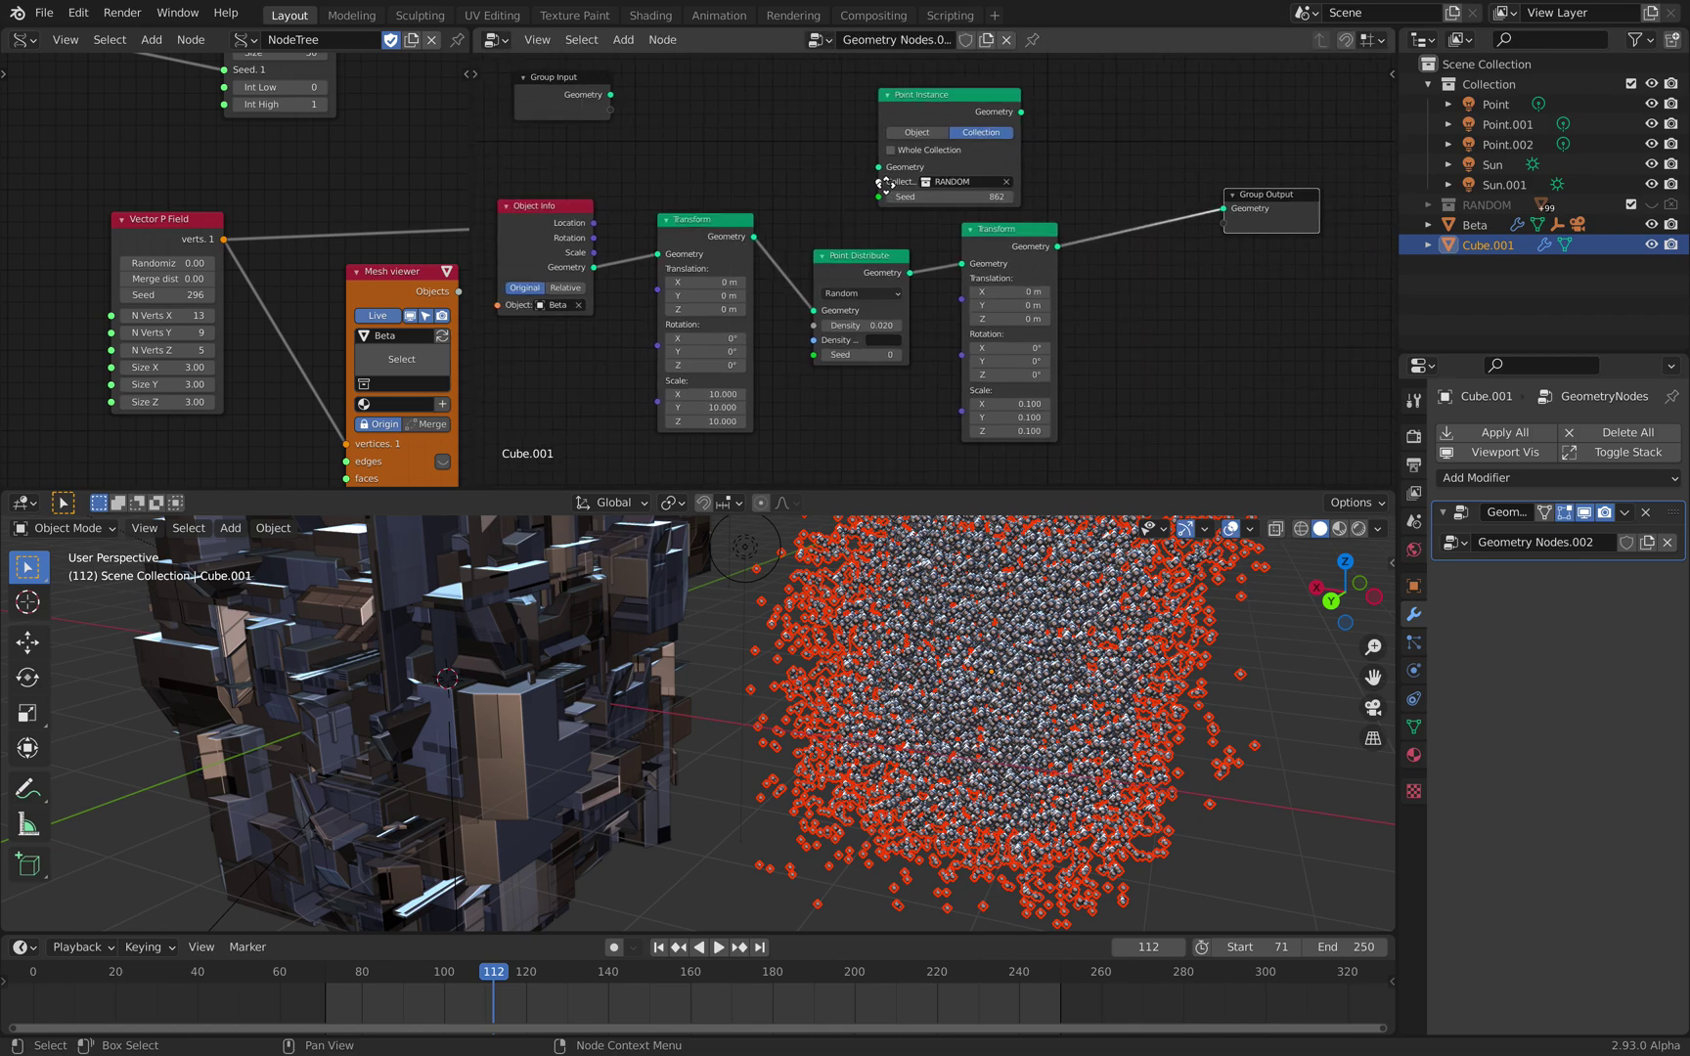
{"action": "scroll", "coordinate": [768, 269], "scroll_direction": "up", "scroll_amount": 1}
{"action": "left_click_drag", "start_coordinate": [954, 87], "coordinate": [1202, 138]}
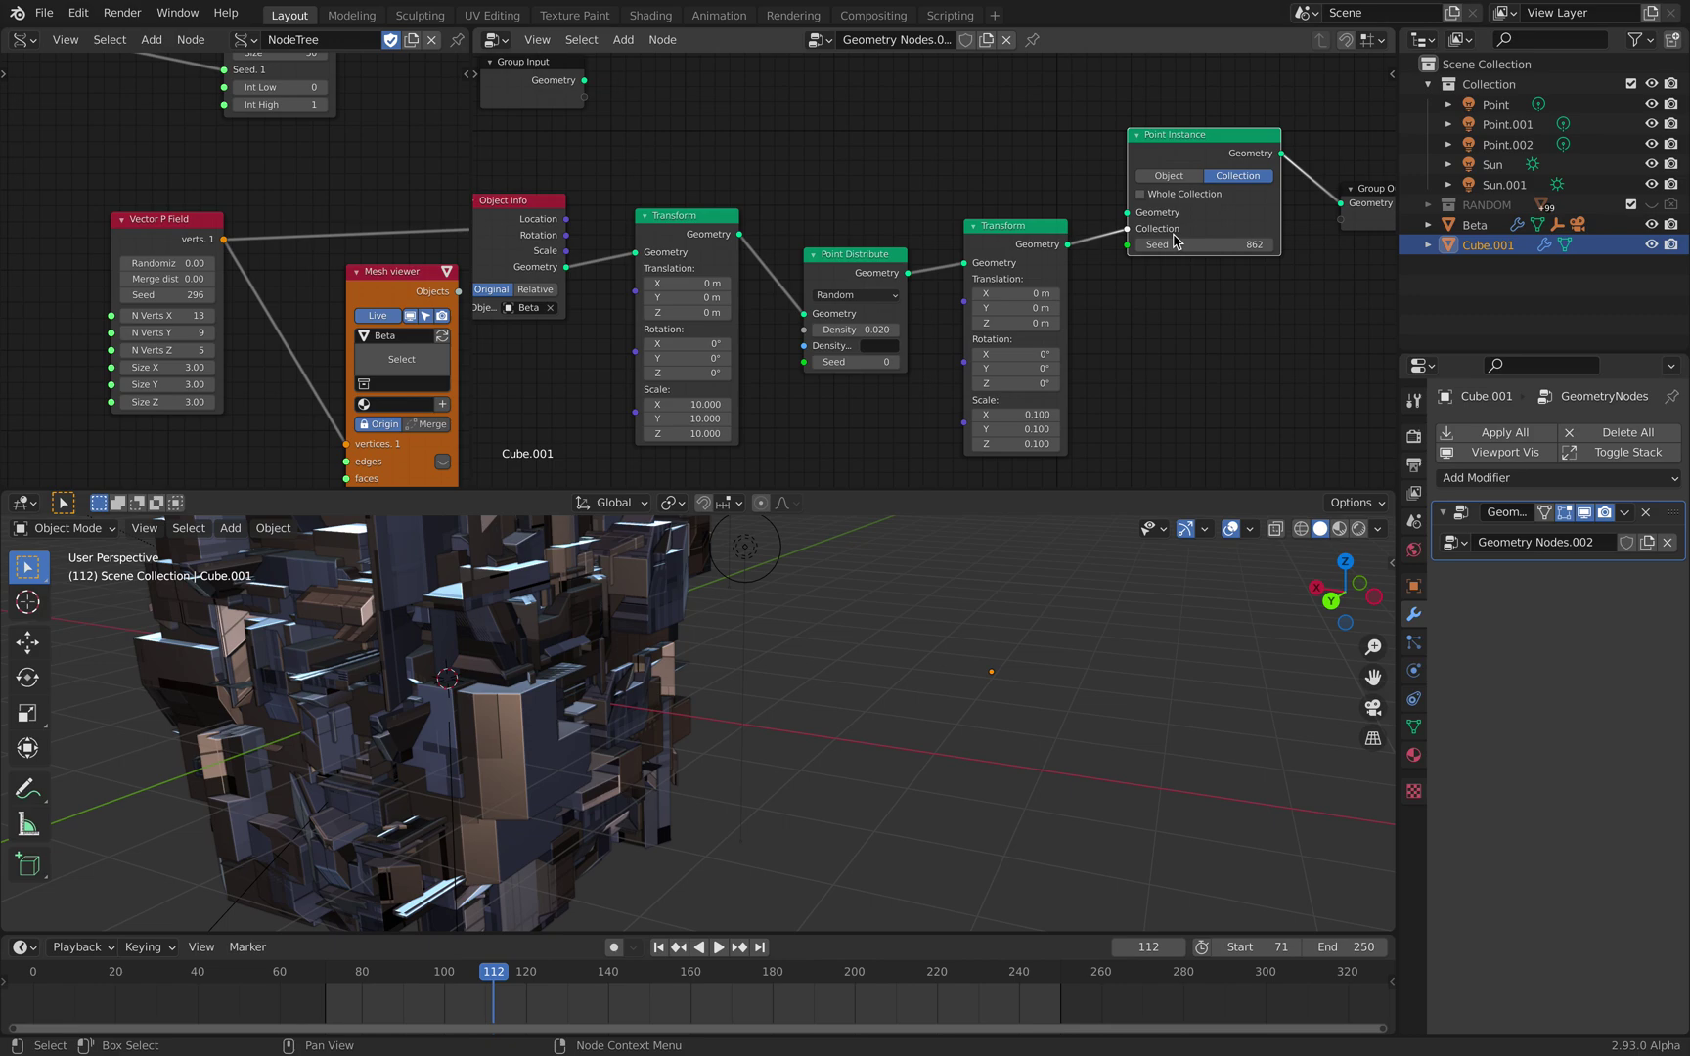
{"action": "middle_click_drag", "start_coordinate": [1176, 241], "coordinate": [1100, 226]}
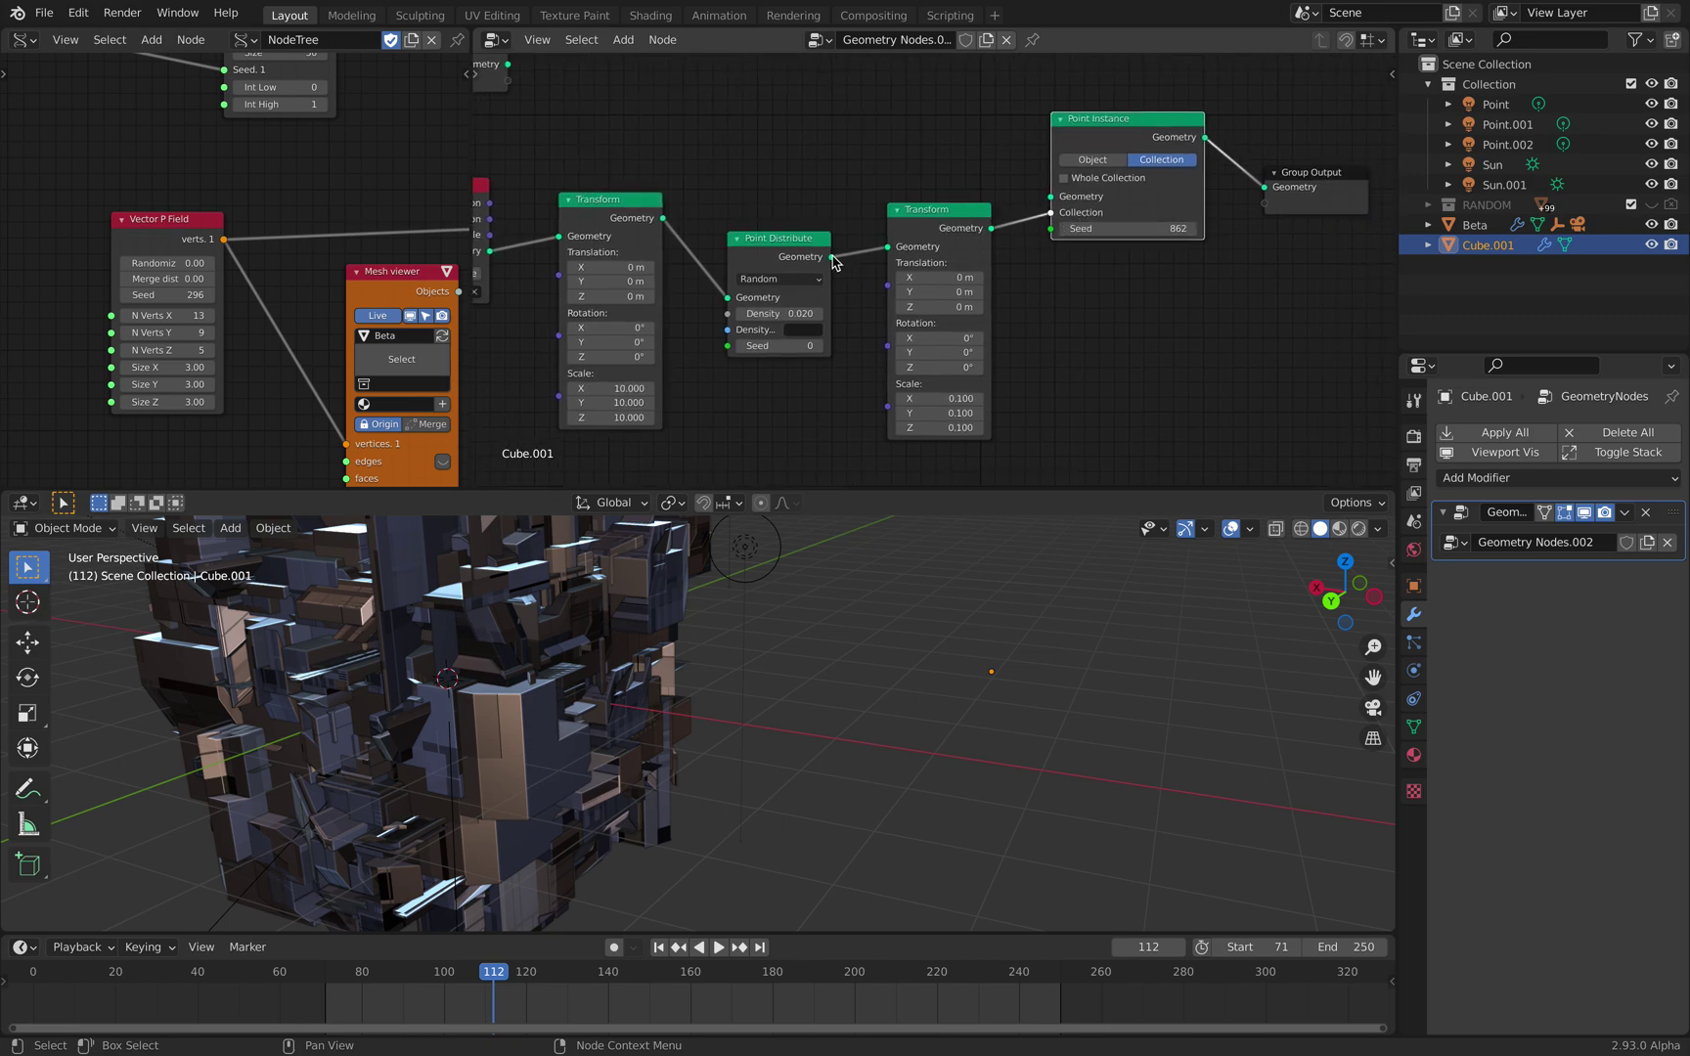
- Set the point density to 0.2 and relink the second Transform to the Point Instance node's Geometry input
{"action": "left_click", "coordinate": [802, 311]}
{"action": "type", "text": ".2"}
{"action": "key", "text": "Return"}
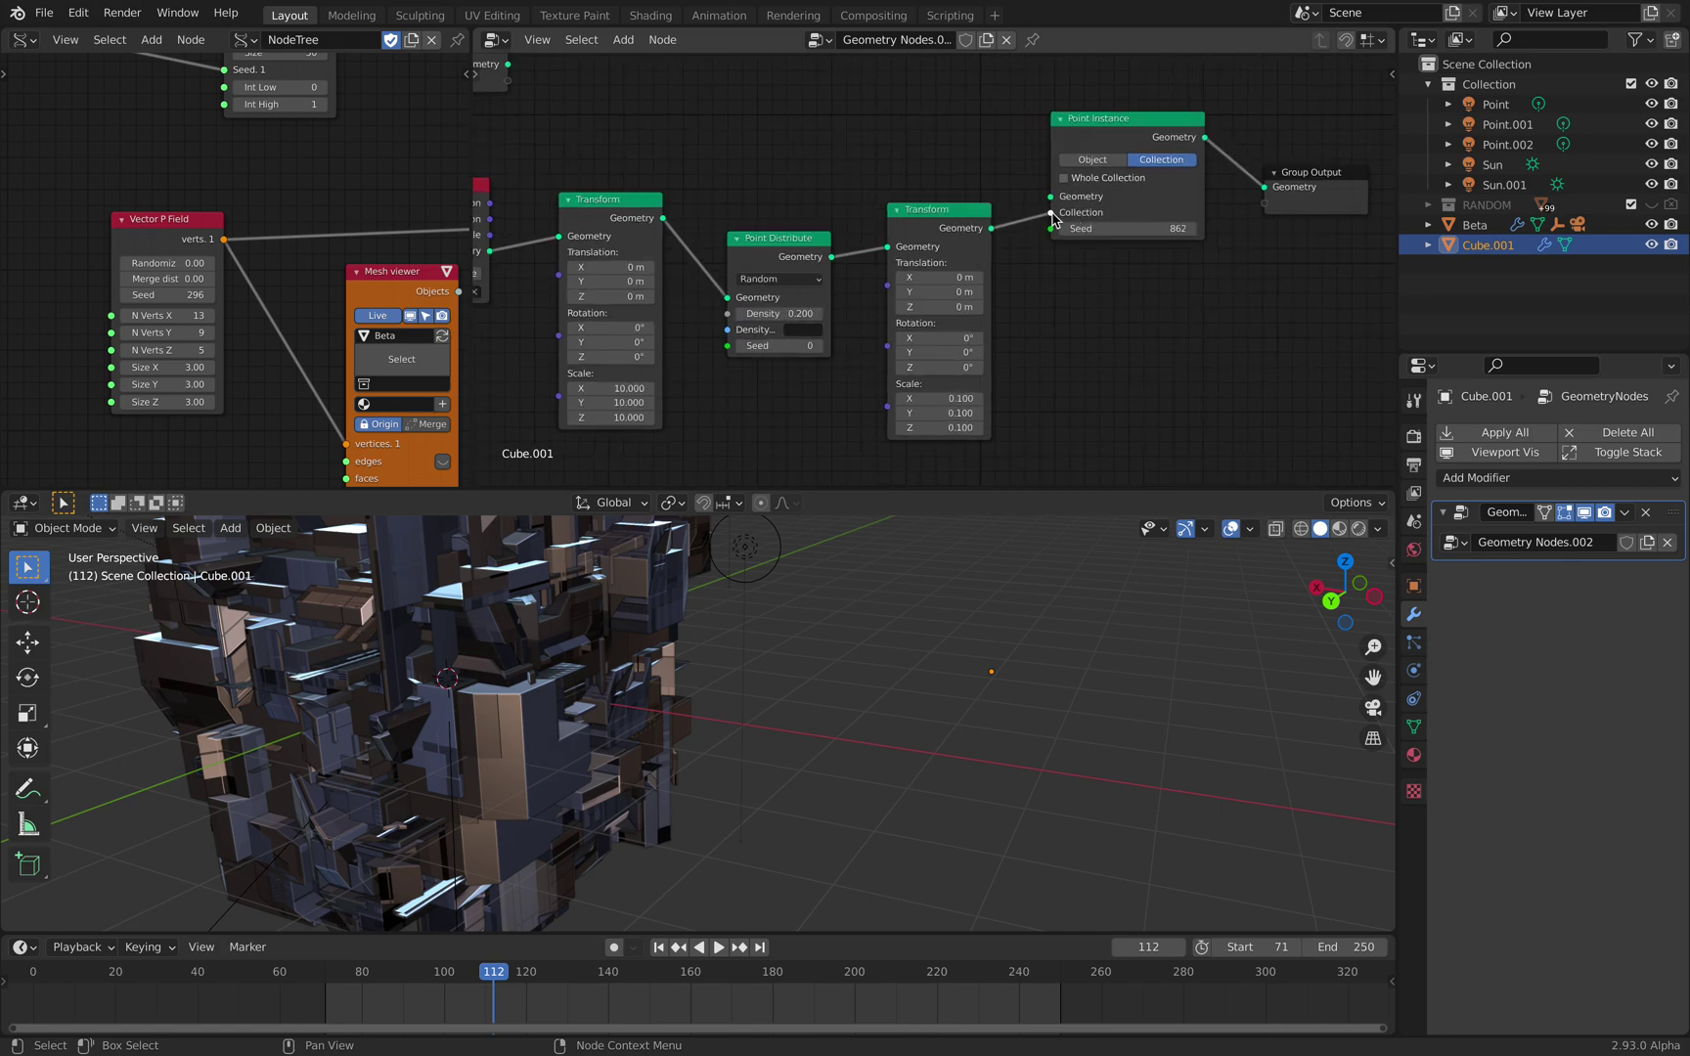
{"action": "mouse_move", "coordinate": [1052, 218]}
{"action": "left_mouse_down"}
{"action": "mouse_move", "coordinate": [1044, 294]}
{"action": "mouse_move", "coordinate": [1125, 180]}
{"action": "mouse_move", "coordinate": [1047, 186]}
{"action": "left_mouse_up"}
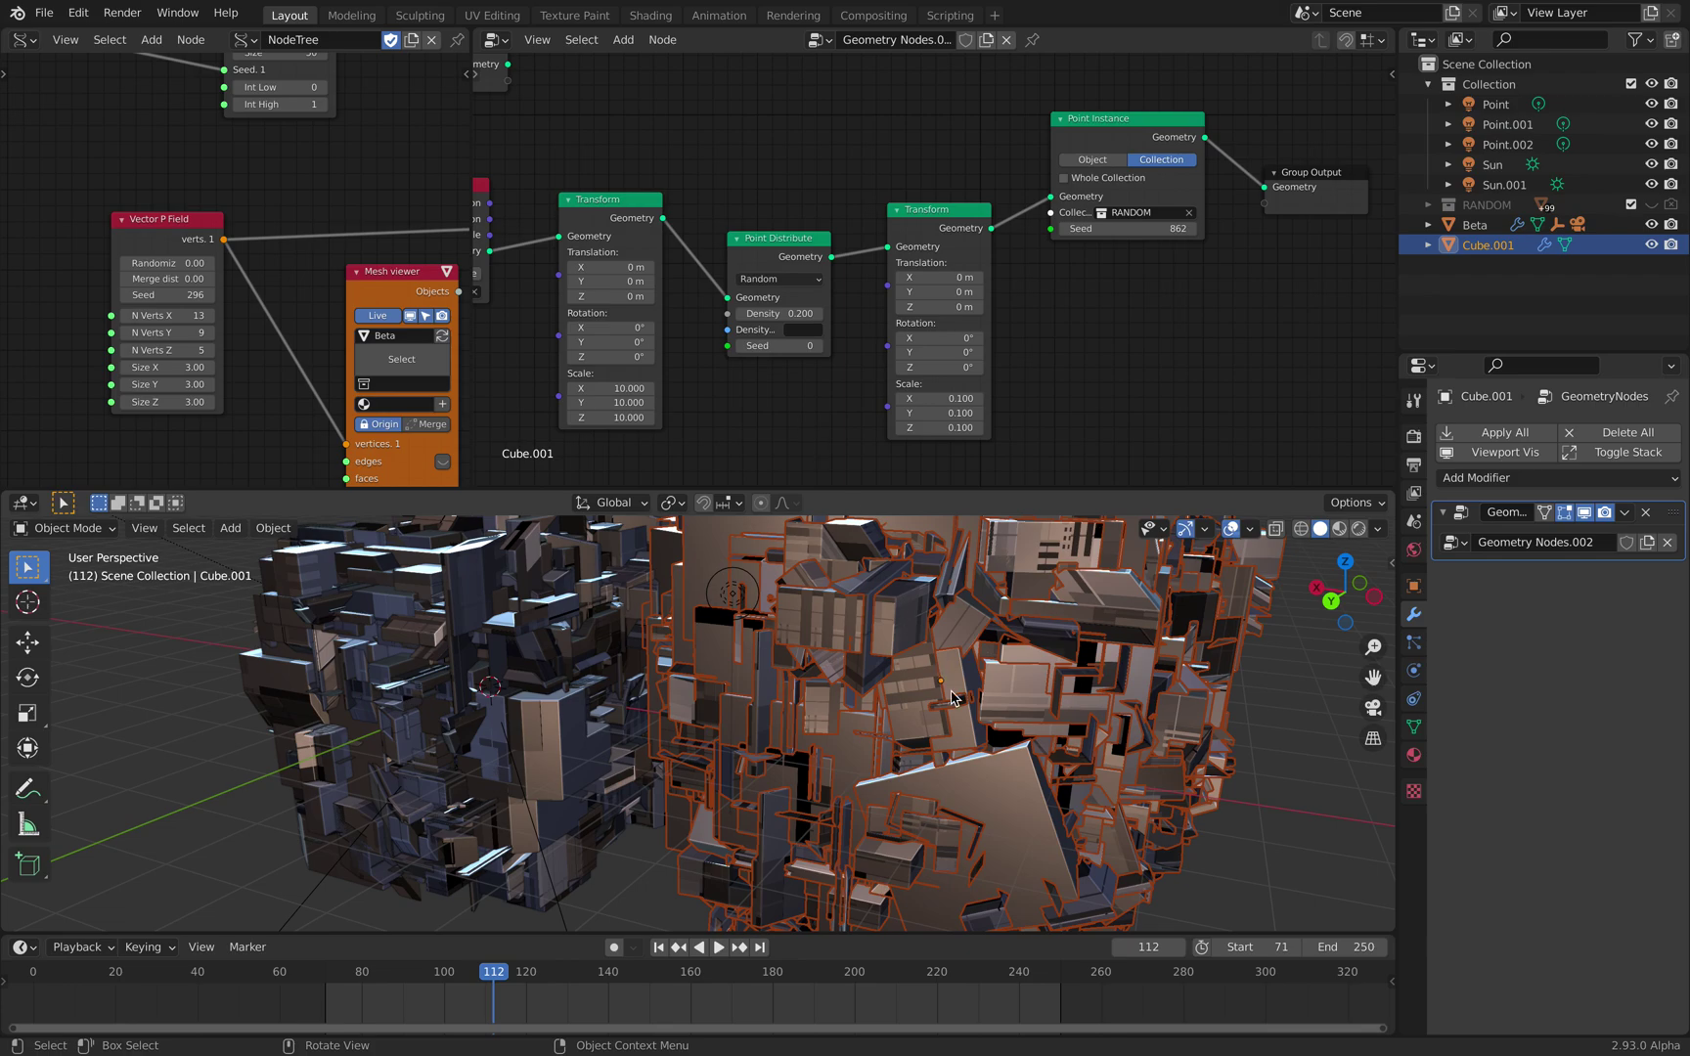
{"action": "scroll", "coordinate": [951, 691], "scroll_direction": "down", "scroll_amount": 1}
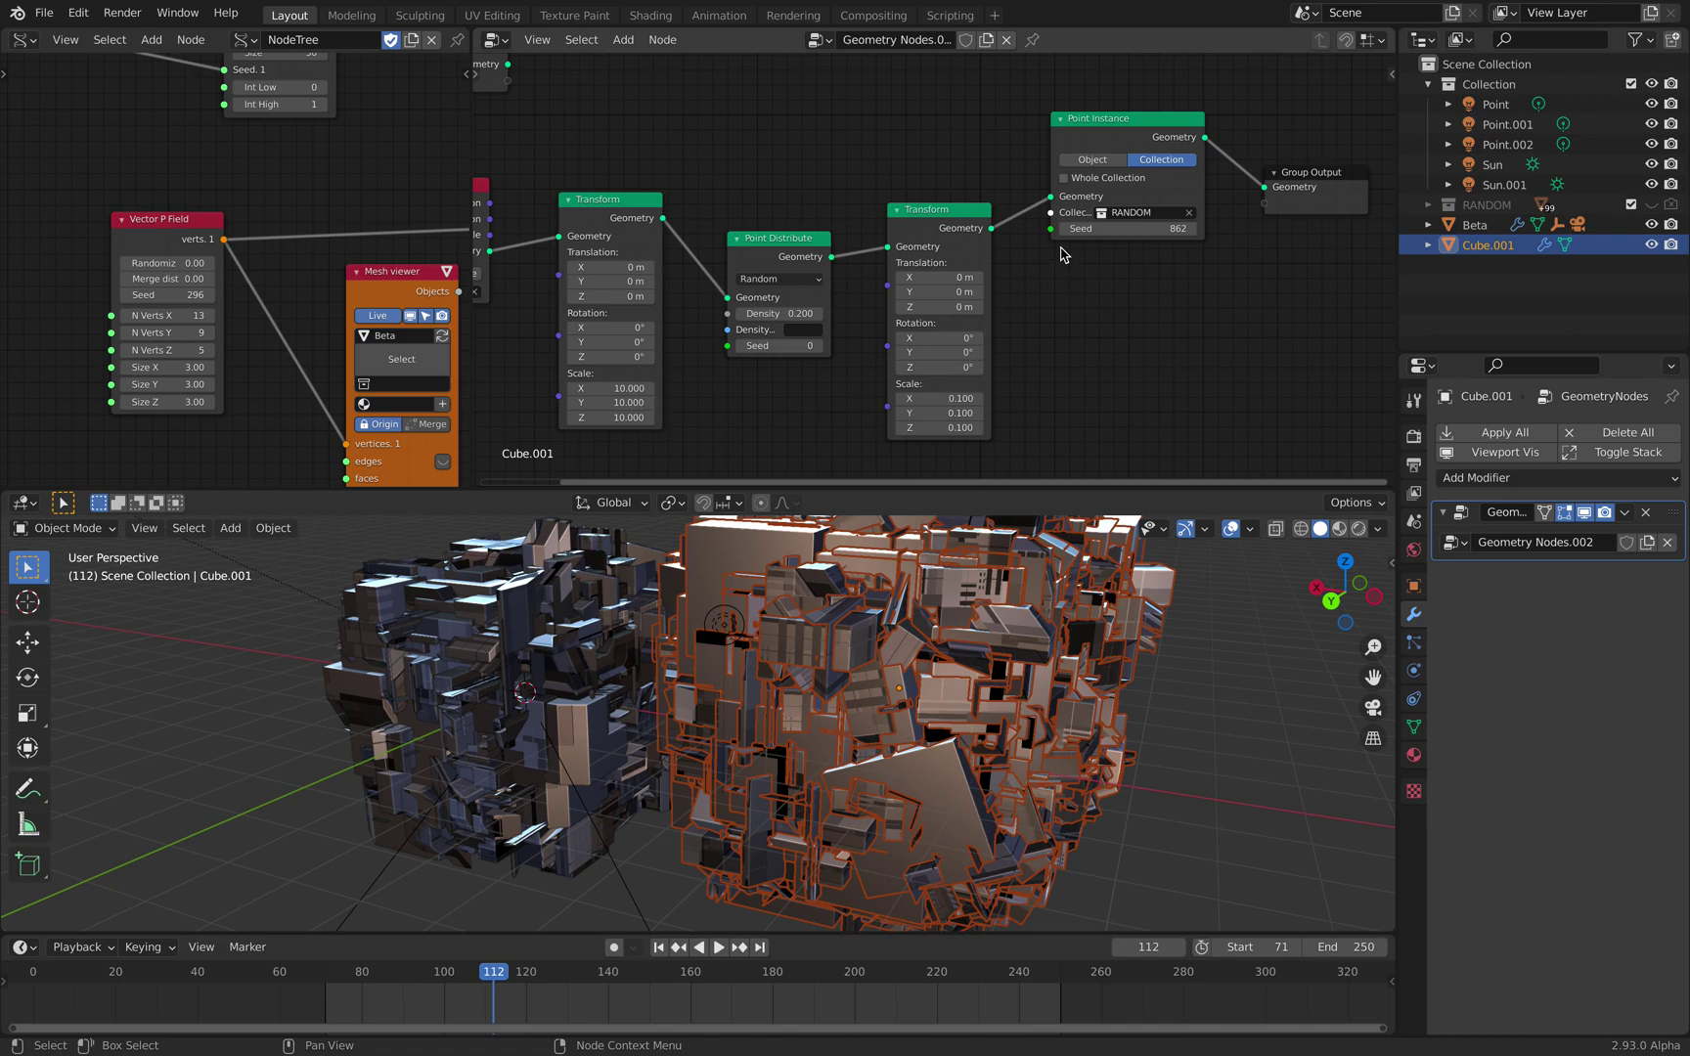
{"action": "middle_click_drag", "start_coordinate": [1043, 262], "coordinate": [1060, 247]}
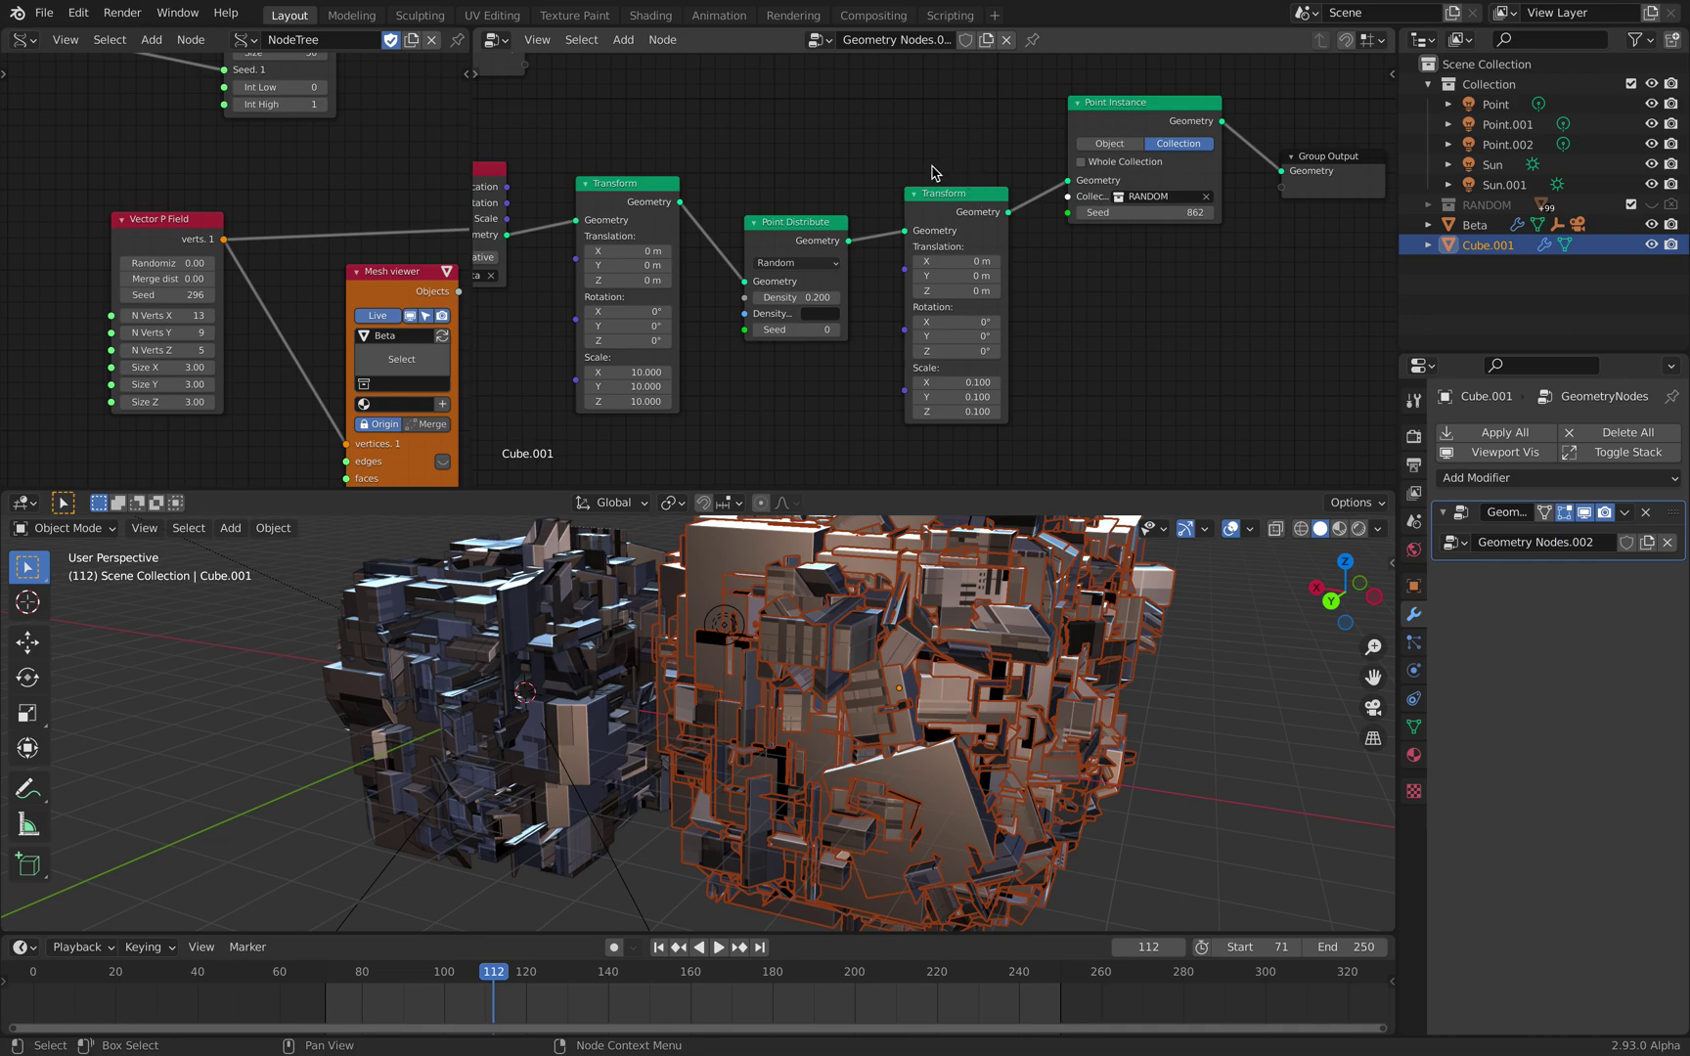
- Delete the 0.1-scale Transform node and set the Point Distribute density to 0.05
{"action": "left_click", "coordinate": [908, 279]}
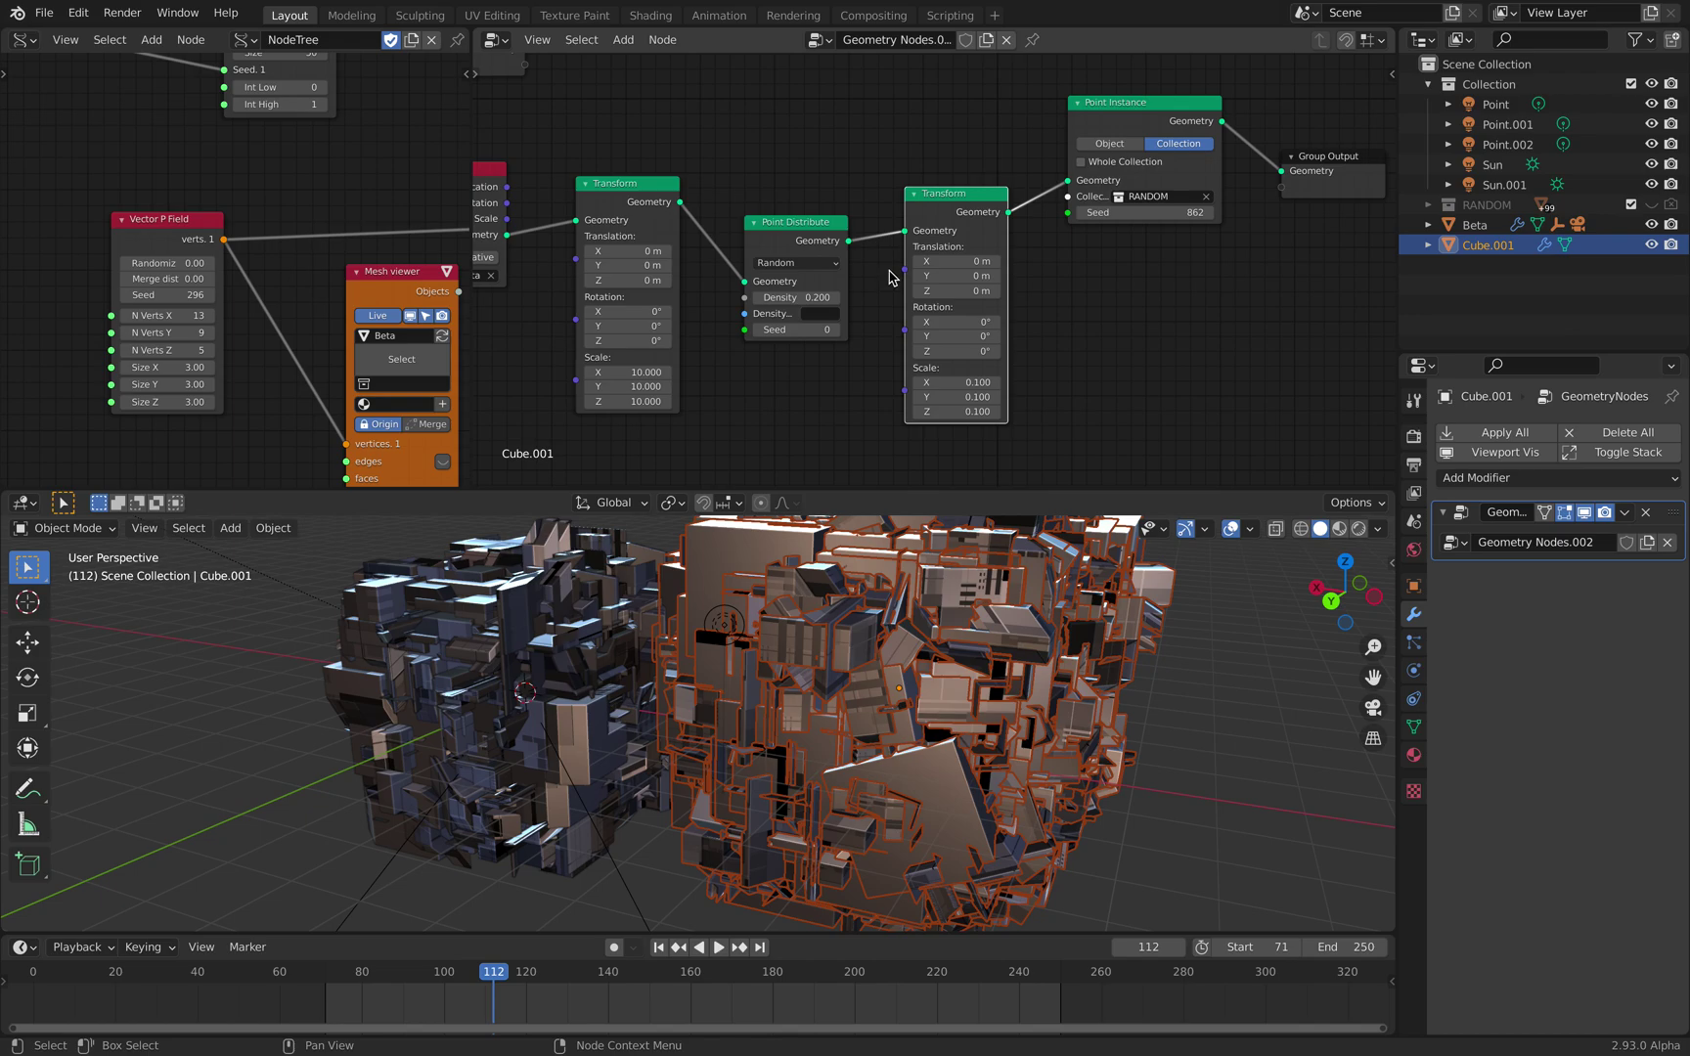
{"action": "key", "text": "x"}
{"action": "left_click", "coordinate": [798, 297]}
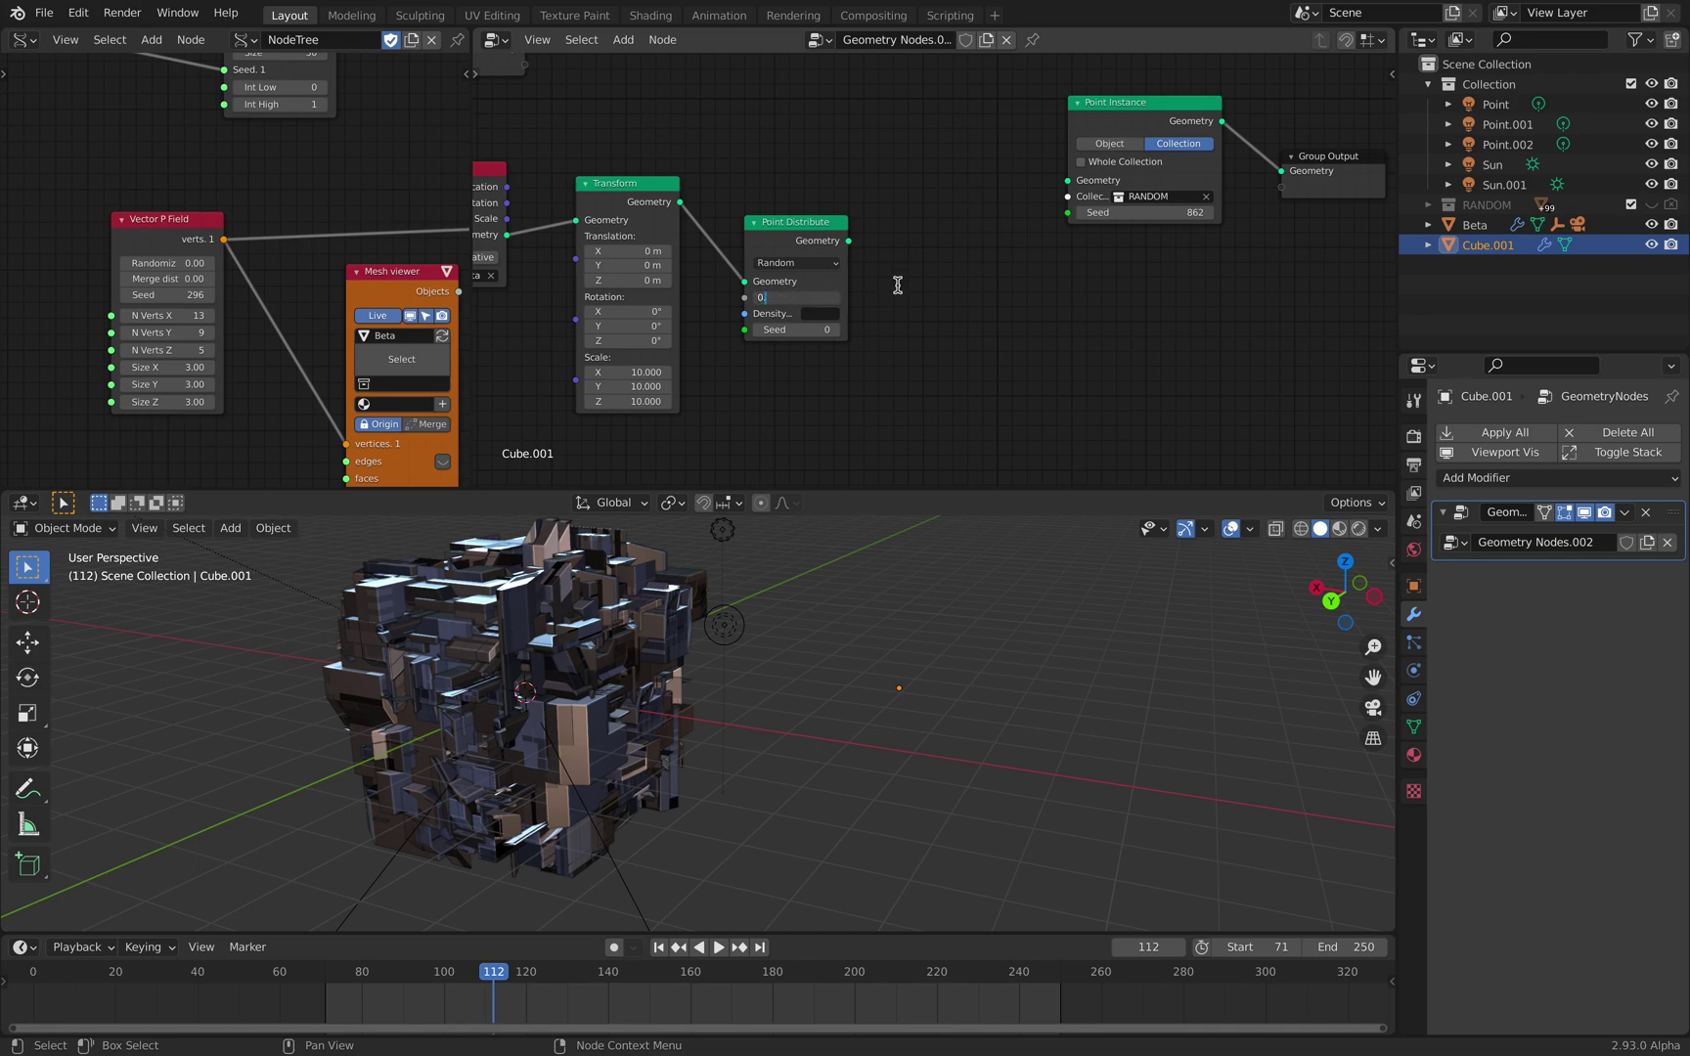
{"action": "type", "text": "0.05"}
{"action": "key", "text": "Return"}
- Duplicate the remaining Transform node and place the copy below the Group Output
{"action": "left_click", "coordinate": [638, 204]}
{"action": "key", "text": "shift+d"}
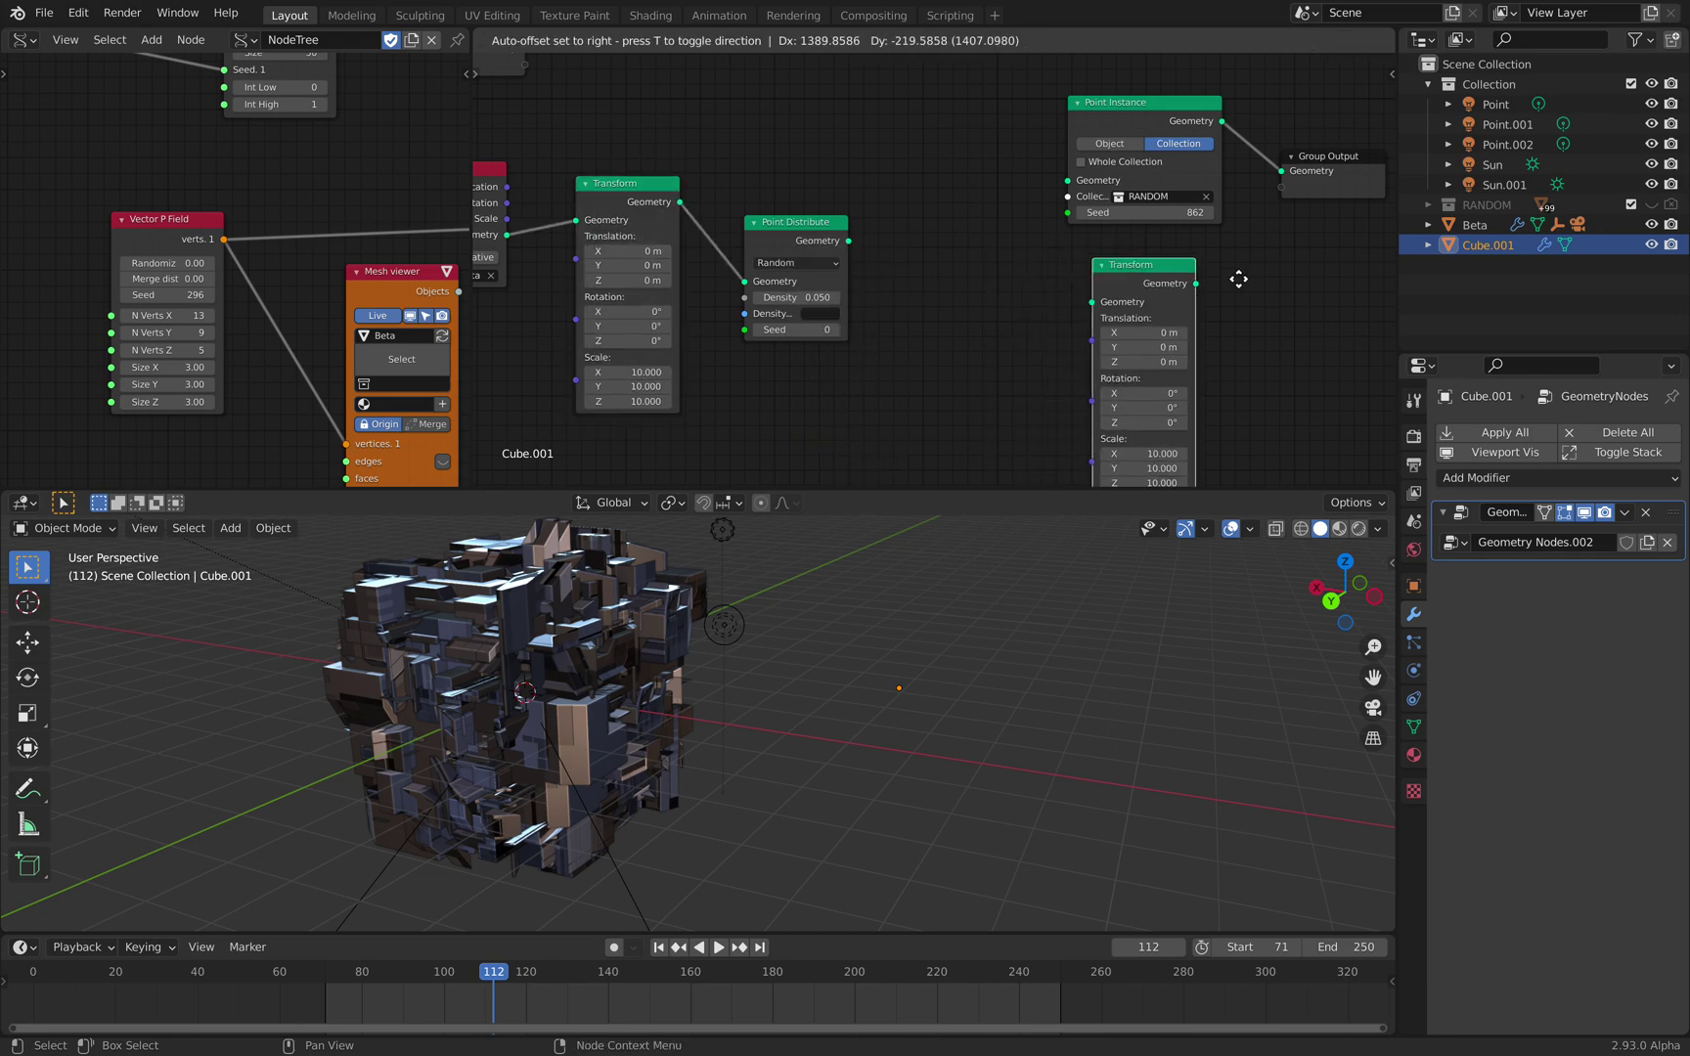
{"action": "left_click", "coordinate": [1309, 273]}
- Connect Point Distribute to Point Instance and pass the instances through the duplicated Transform to the Group Output
{"action": "left_click_drag", "start_coordinate": [1116, 109], "coordinate": [962, 186]}
{"action": "left_click_drag", "start_coordinate": [1066, 197], "coordinate": [1248, 294]}
{"action": "left_click_drag", "start_coordinate": [848, 241], "coordinate": [914, 256]}
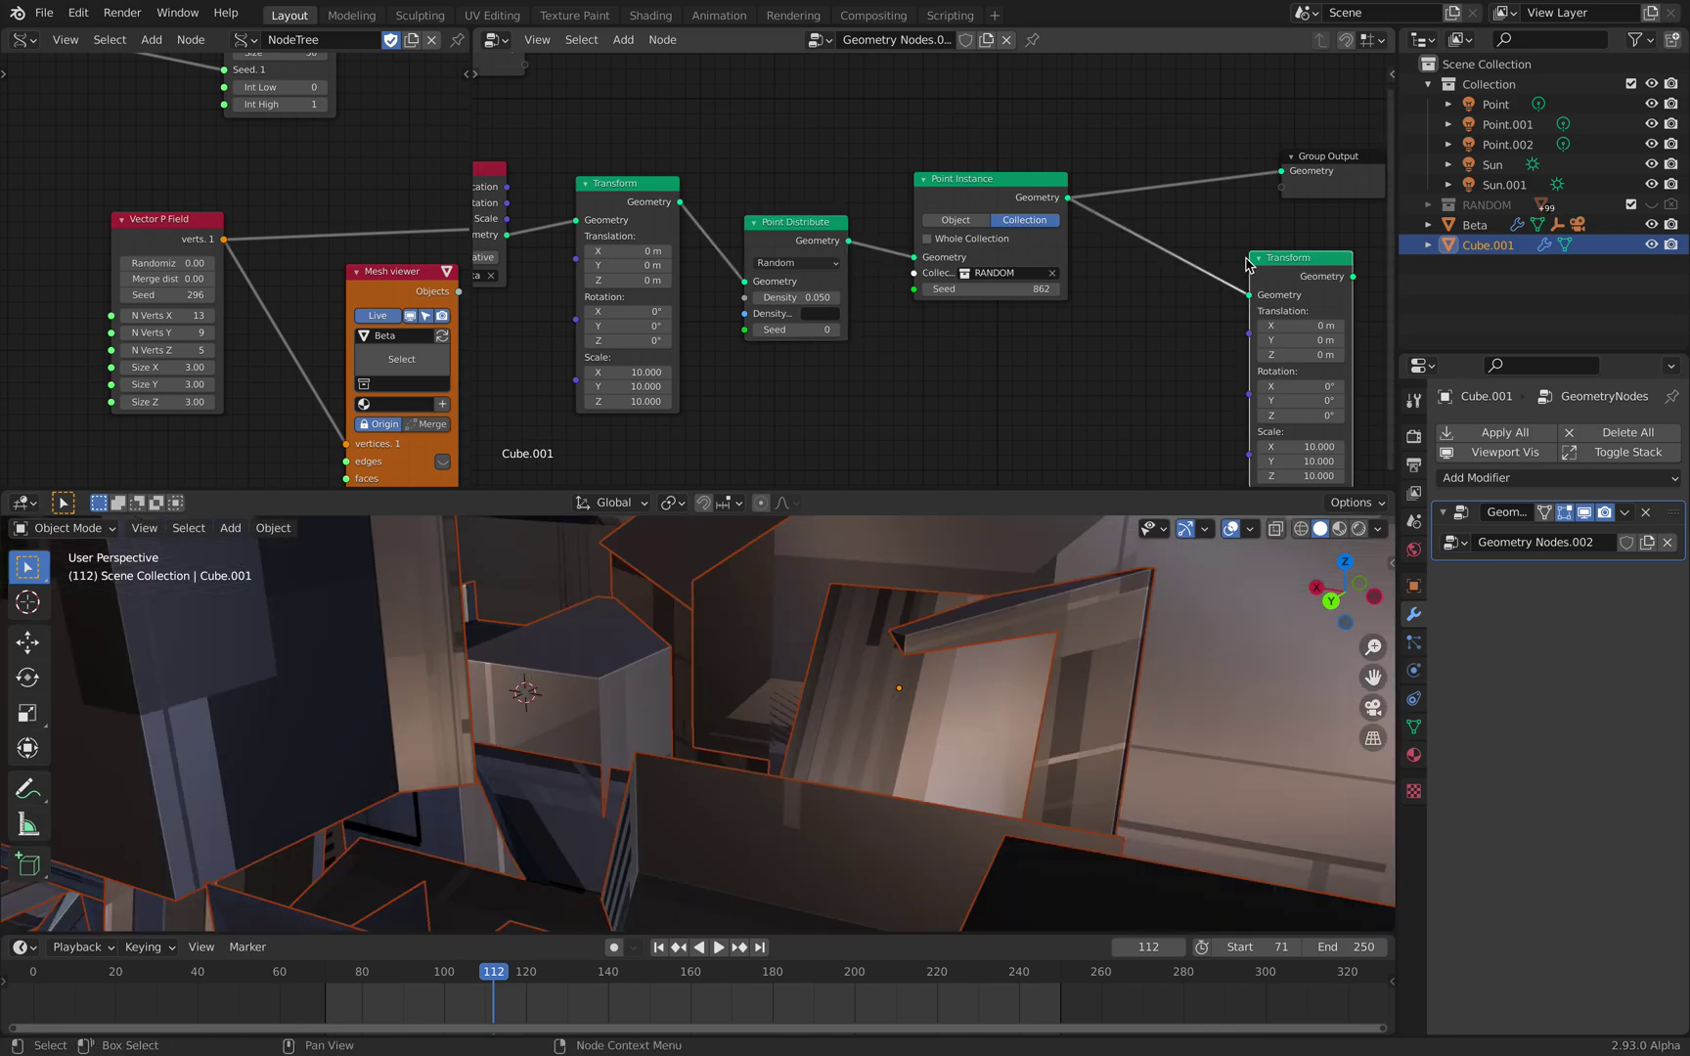
{"action": "left_click_drag", "start_coordinate": [1248, 264], "coordinate": [1162, 258]}
{"action": "left_click_drag", "start_coordinate": [1268, 271], "coordinate": [1283, 173]}
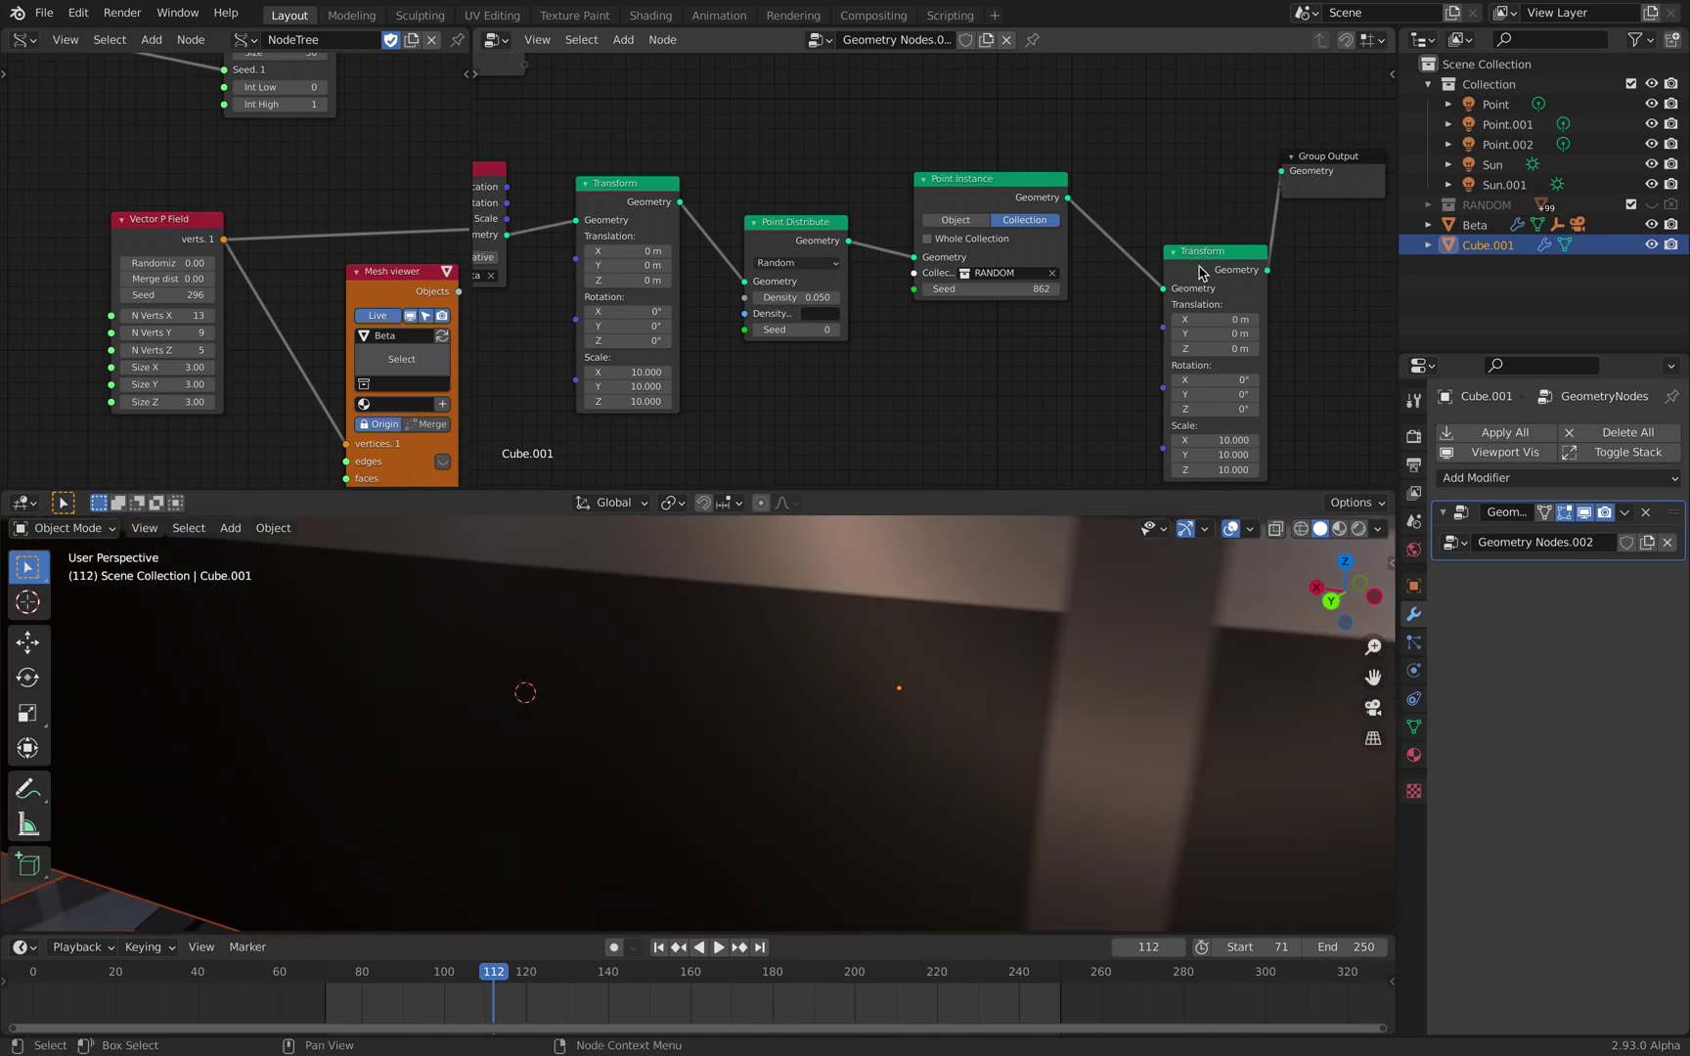
- Set the duplicated Transform node's scale to 1/10 on all three axes and deselect the cube object
{"action": "left_click", "coordinate": [1223, 439]}
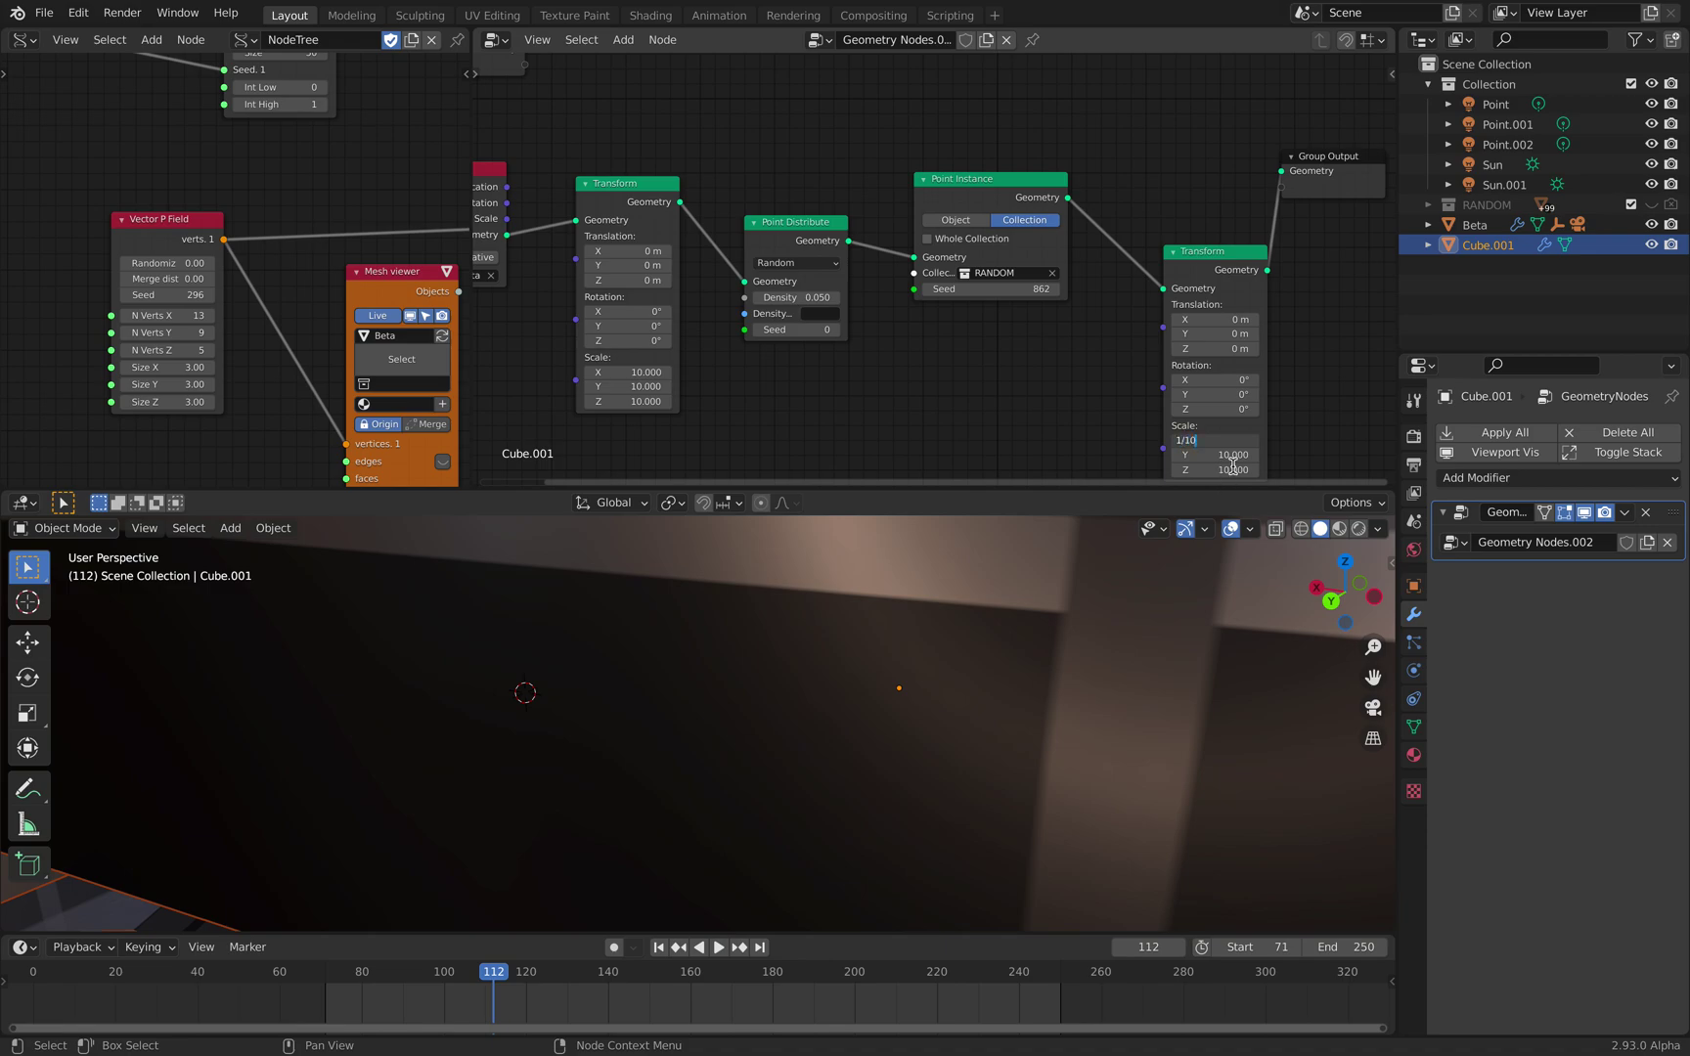
{"action": "type", "text": "1/10"}
{"action": "key", "text": "Return"}
{"action": "left_click", "coordinate": [1225, 455]}
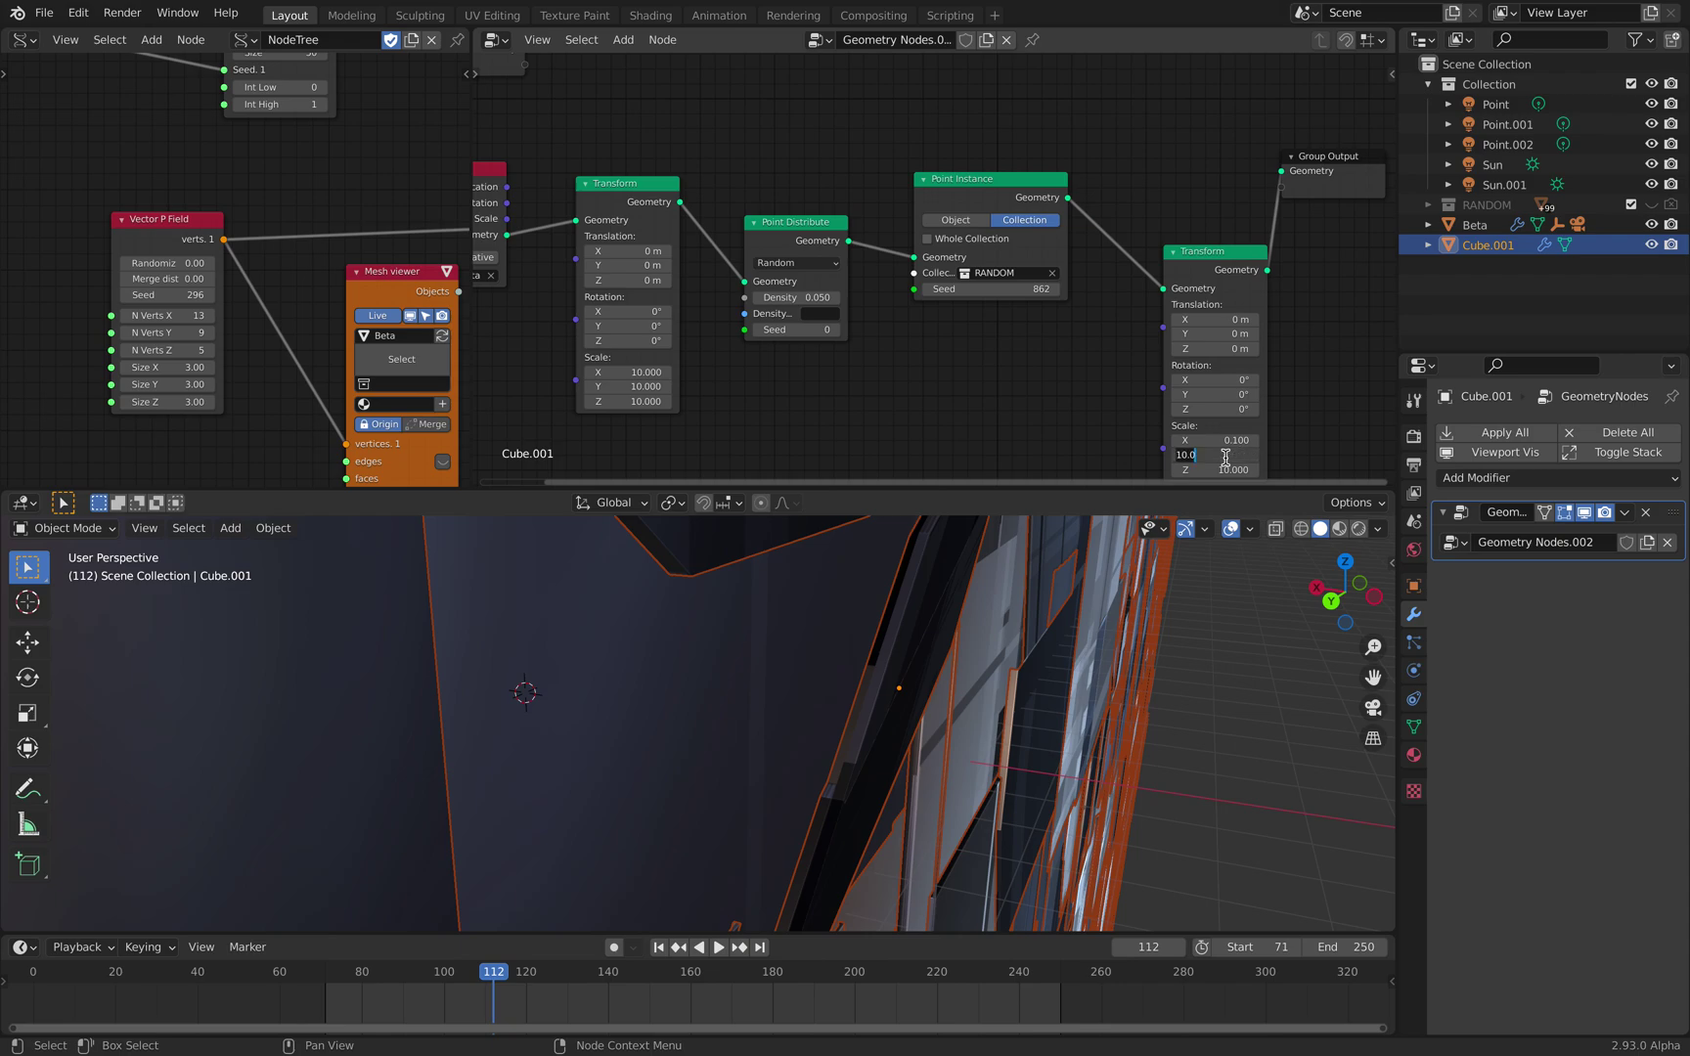
{"action": "key", "text": "Return"}
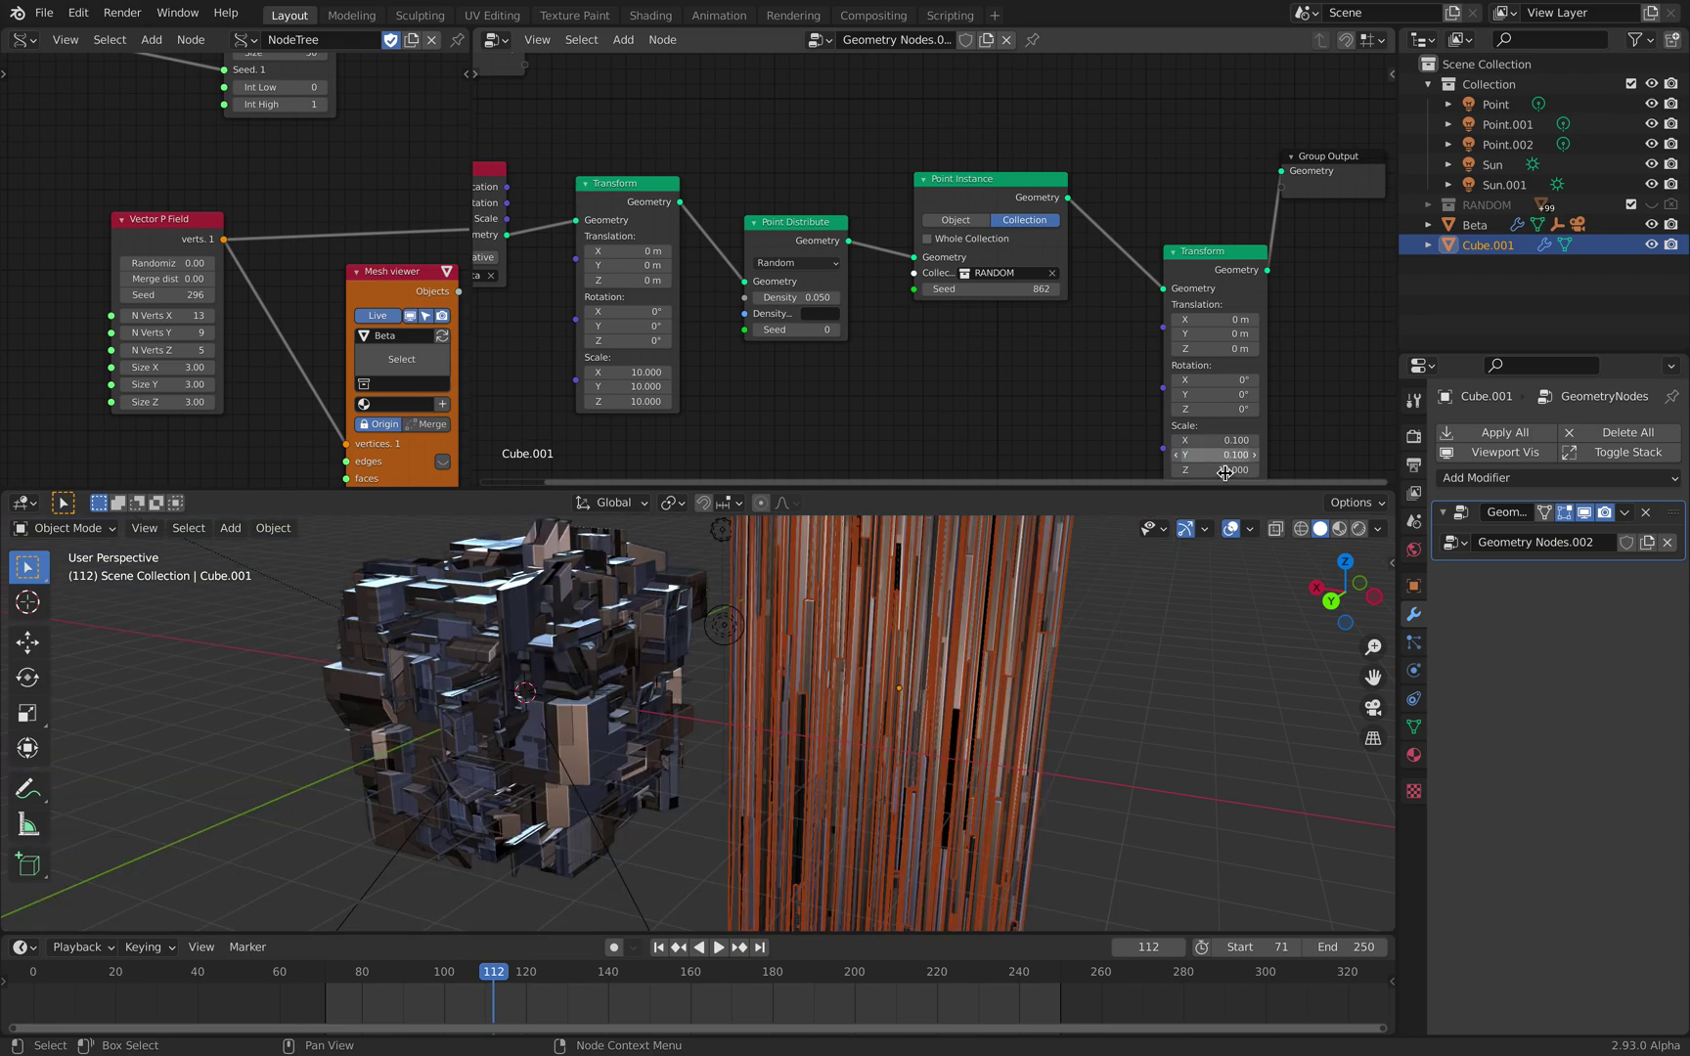
{"action": "left_click", "coordinate": [1225, 470]}
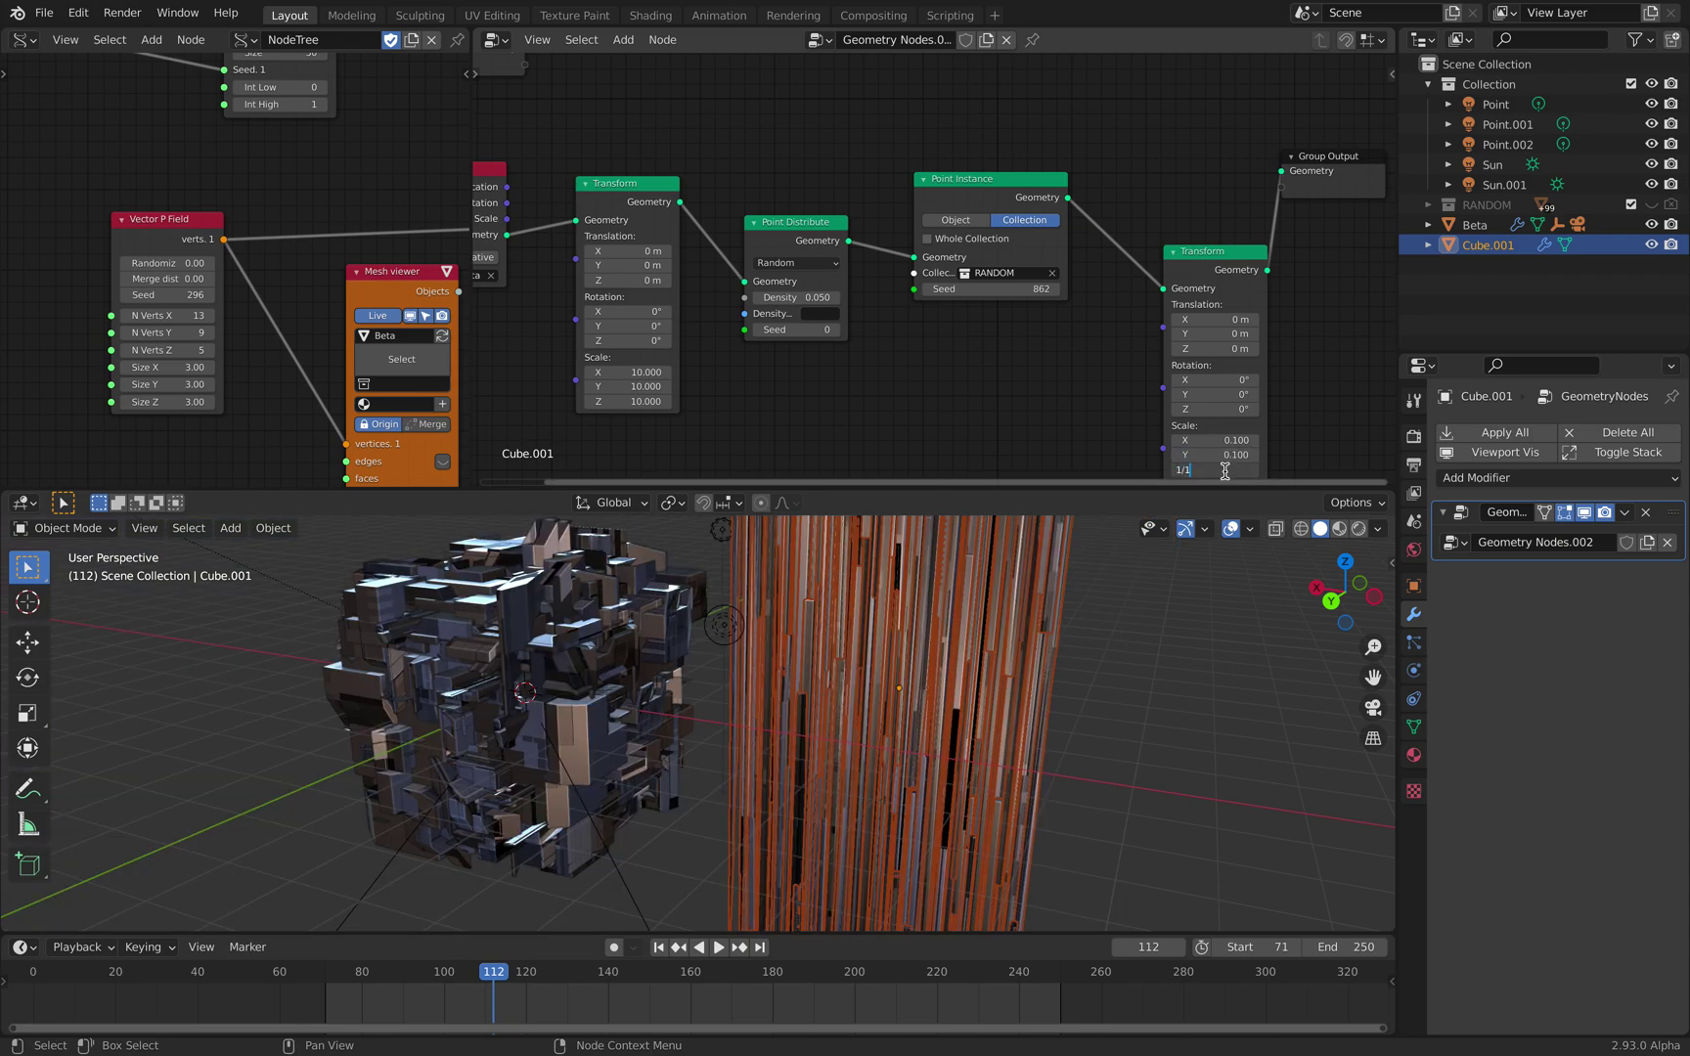
{"action": "type", "text": "1/10"}
{"action": "key", "text": "Return"}
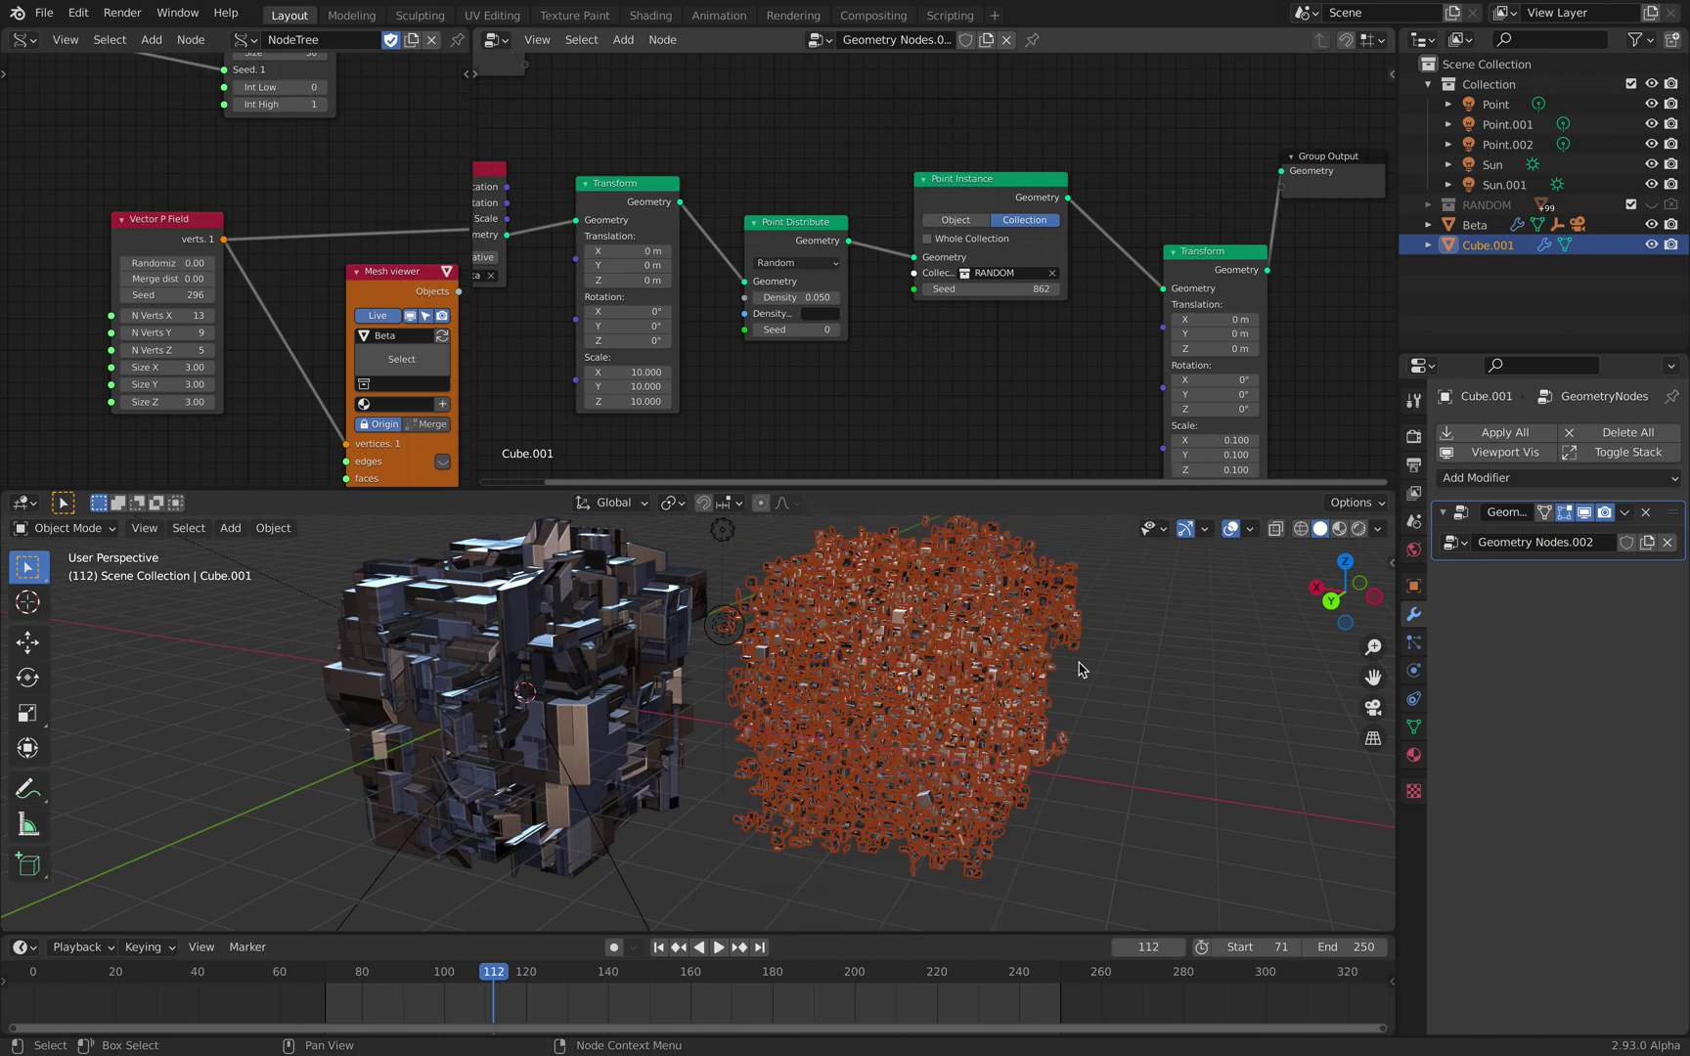
{"action": "key", "text": "alt+a"}
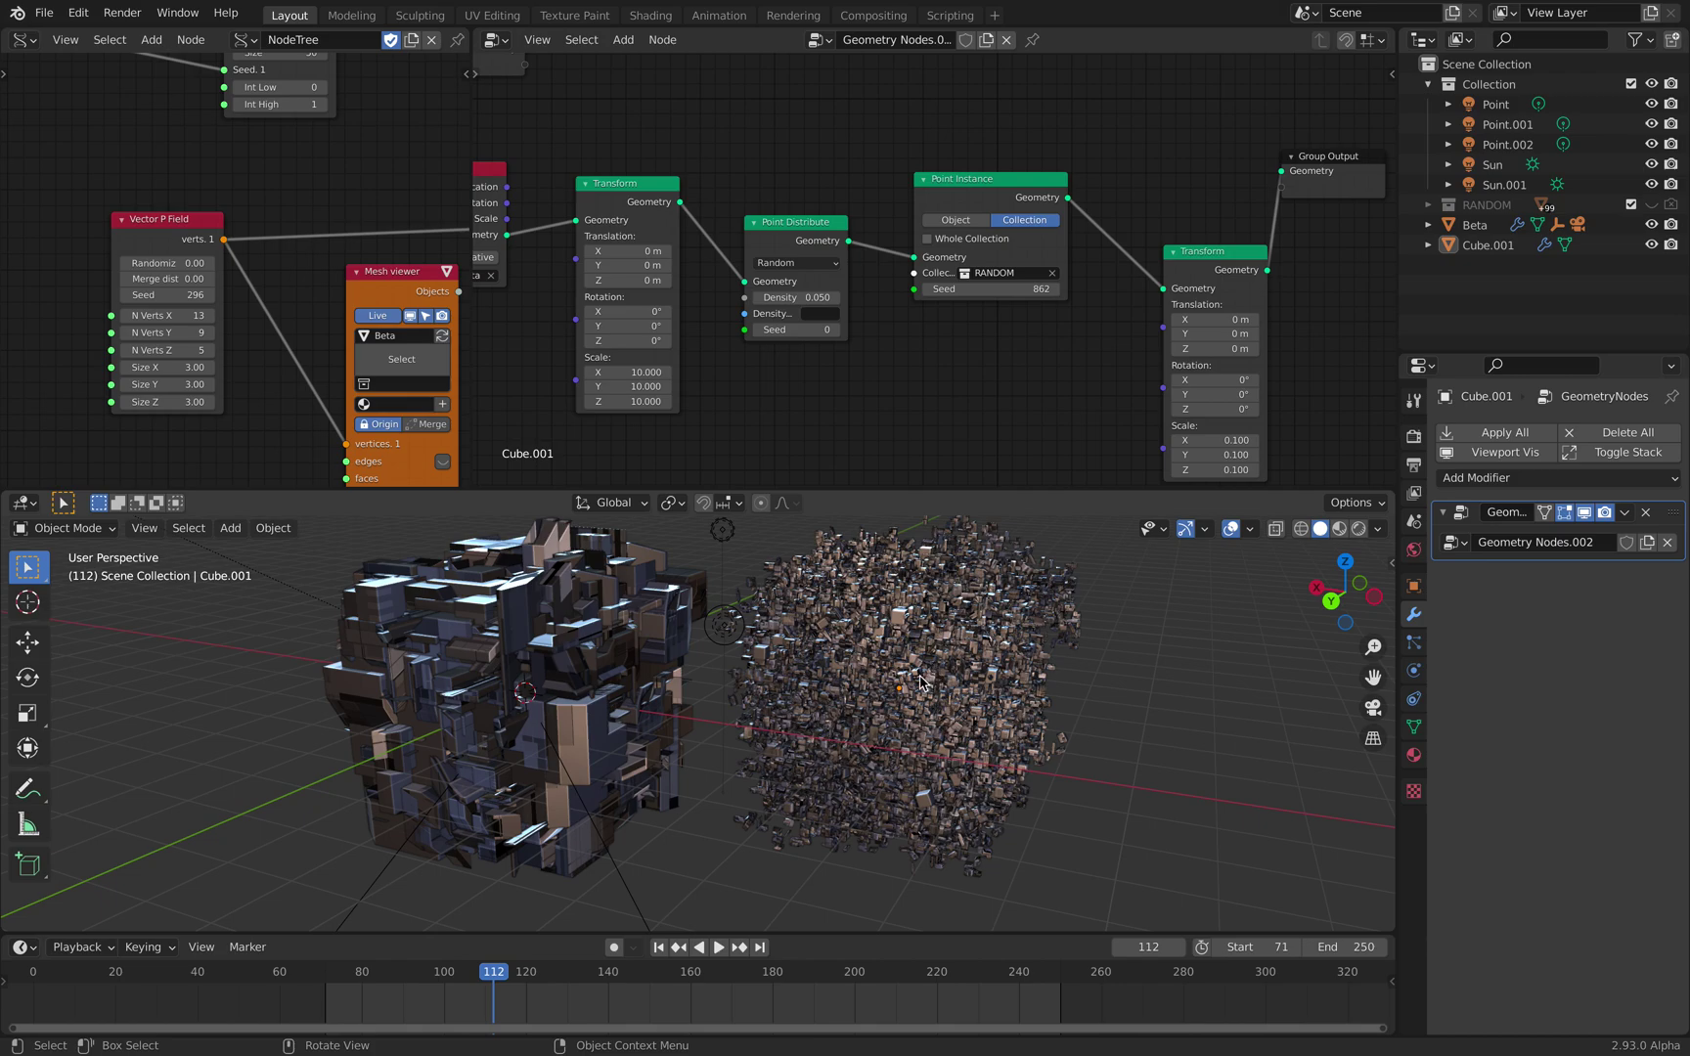
- Examine the instanced detail on the point-distributed cube from close up and from a distance
{"action": "middle_click_drag", "start_coordinate": [919, 675], "coordinate": [957, 667]}
{"action": "scroll", "coordinate": [561, 627], "scroll_direction": "up", "scroll_amount": 2}
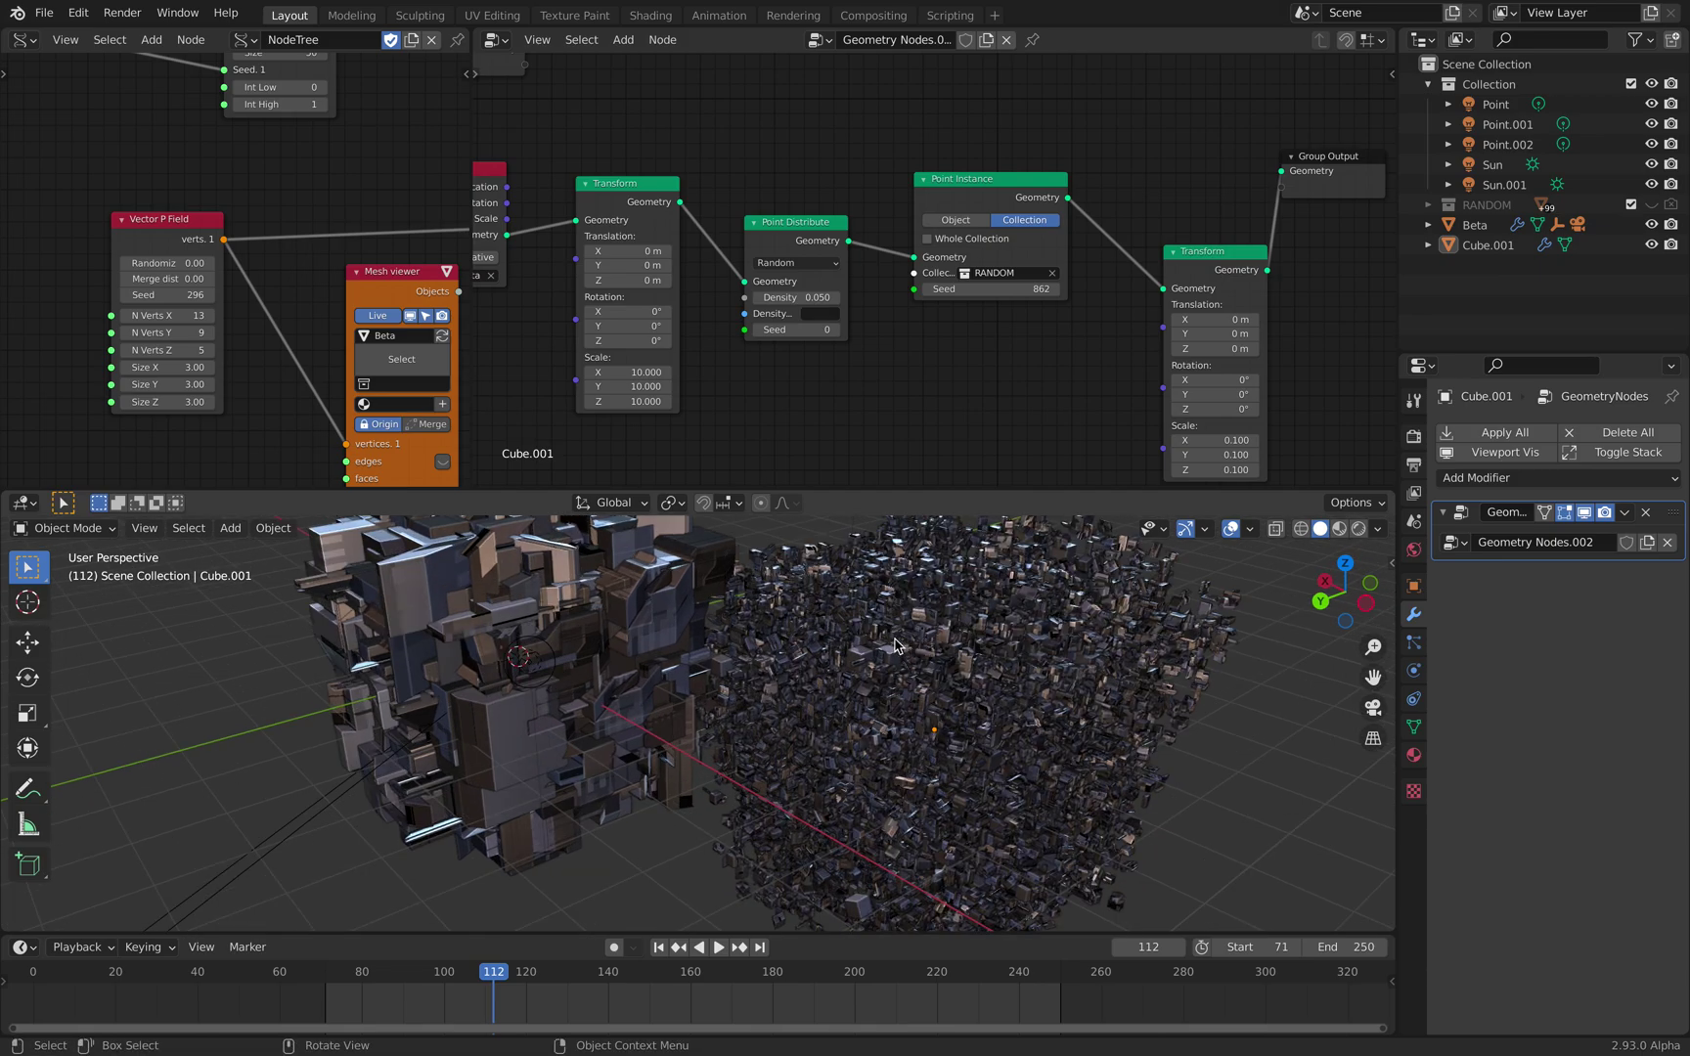
{"action": "scroll", "coordinate": [892, 655], "scroll_direction": "up", "scroll_amount": 2}
{"action": "scroll", "coordinate": [929, 634], "scroll_direction": "up", "scroll_amount": 2}
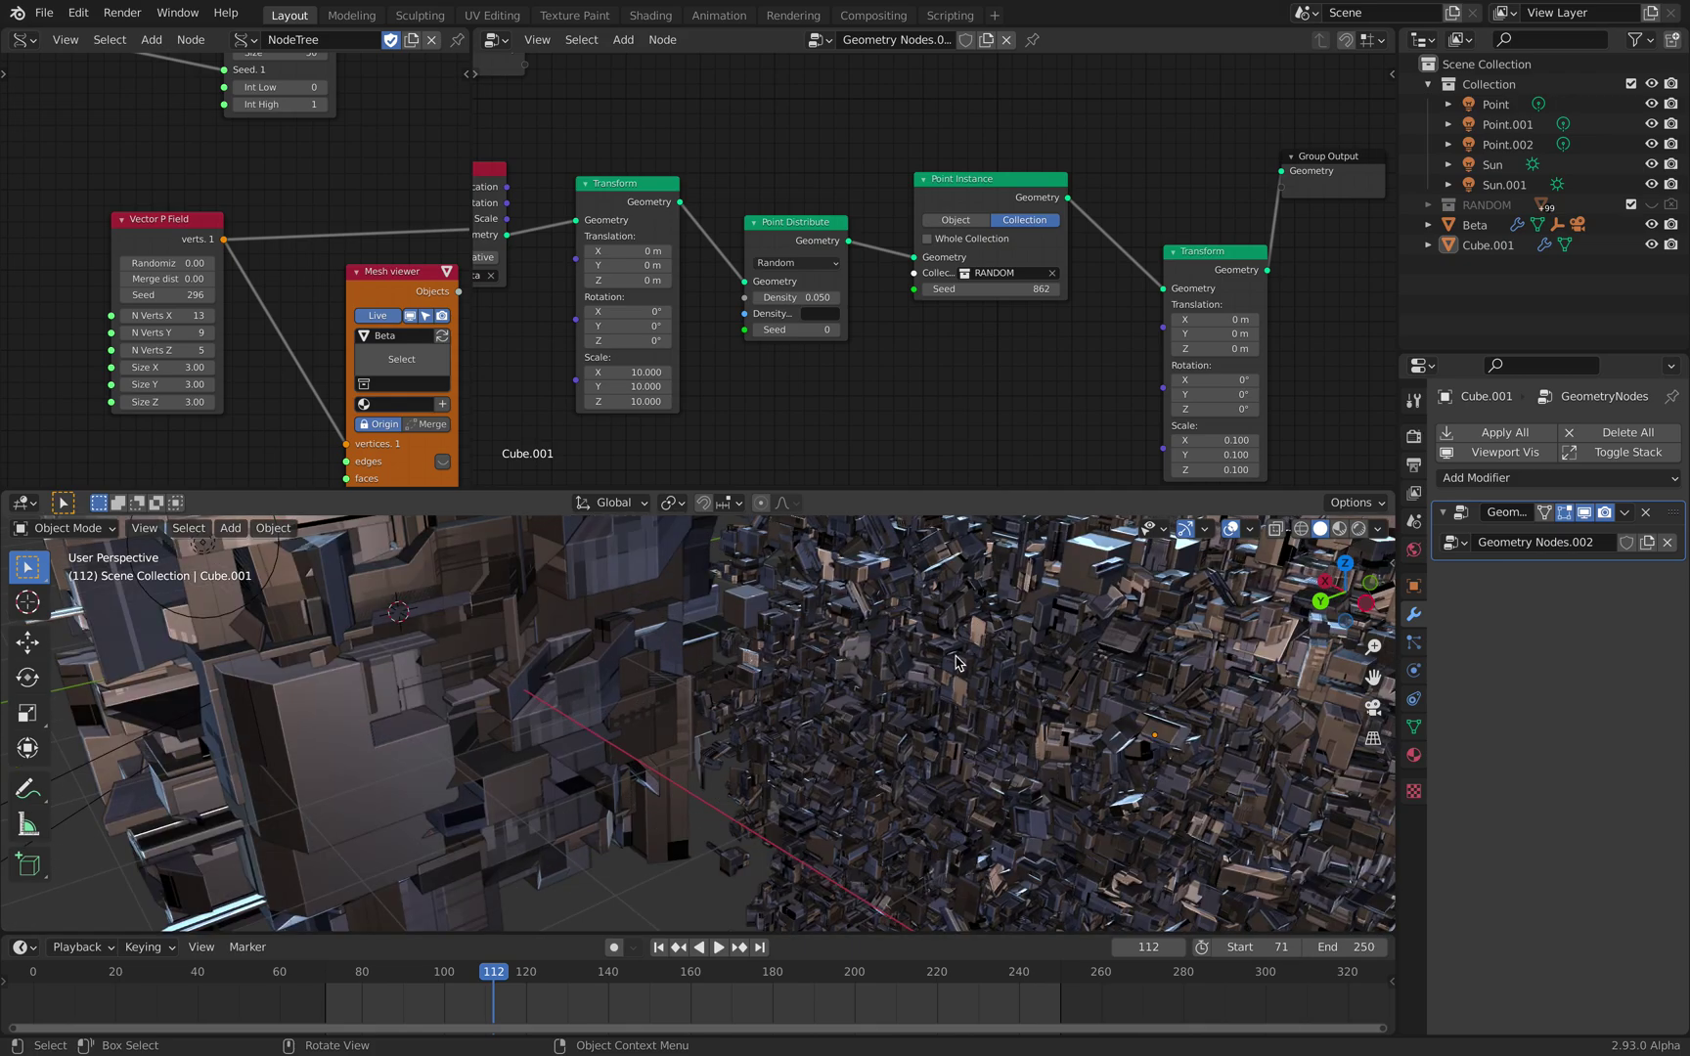
{"action": "scroll", "coordinate": [936, 699], "scroll_direction": "down", "scroll_amount": 4}
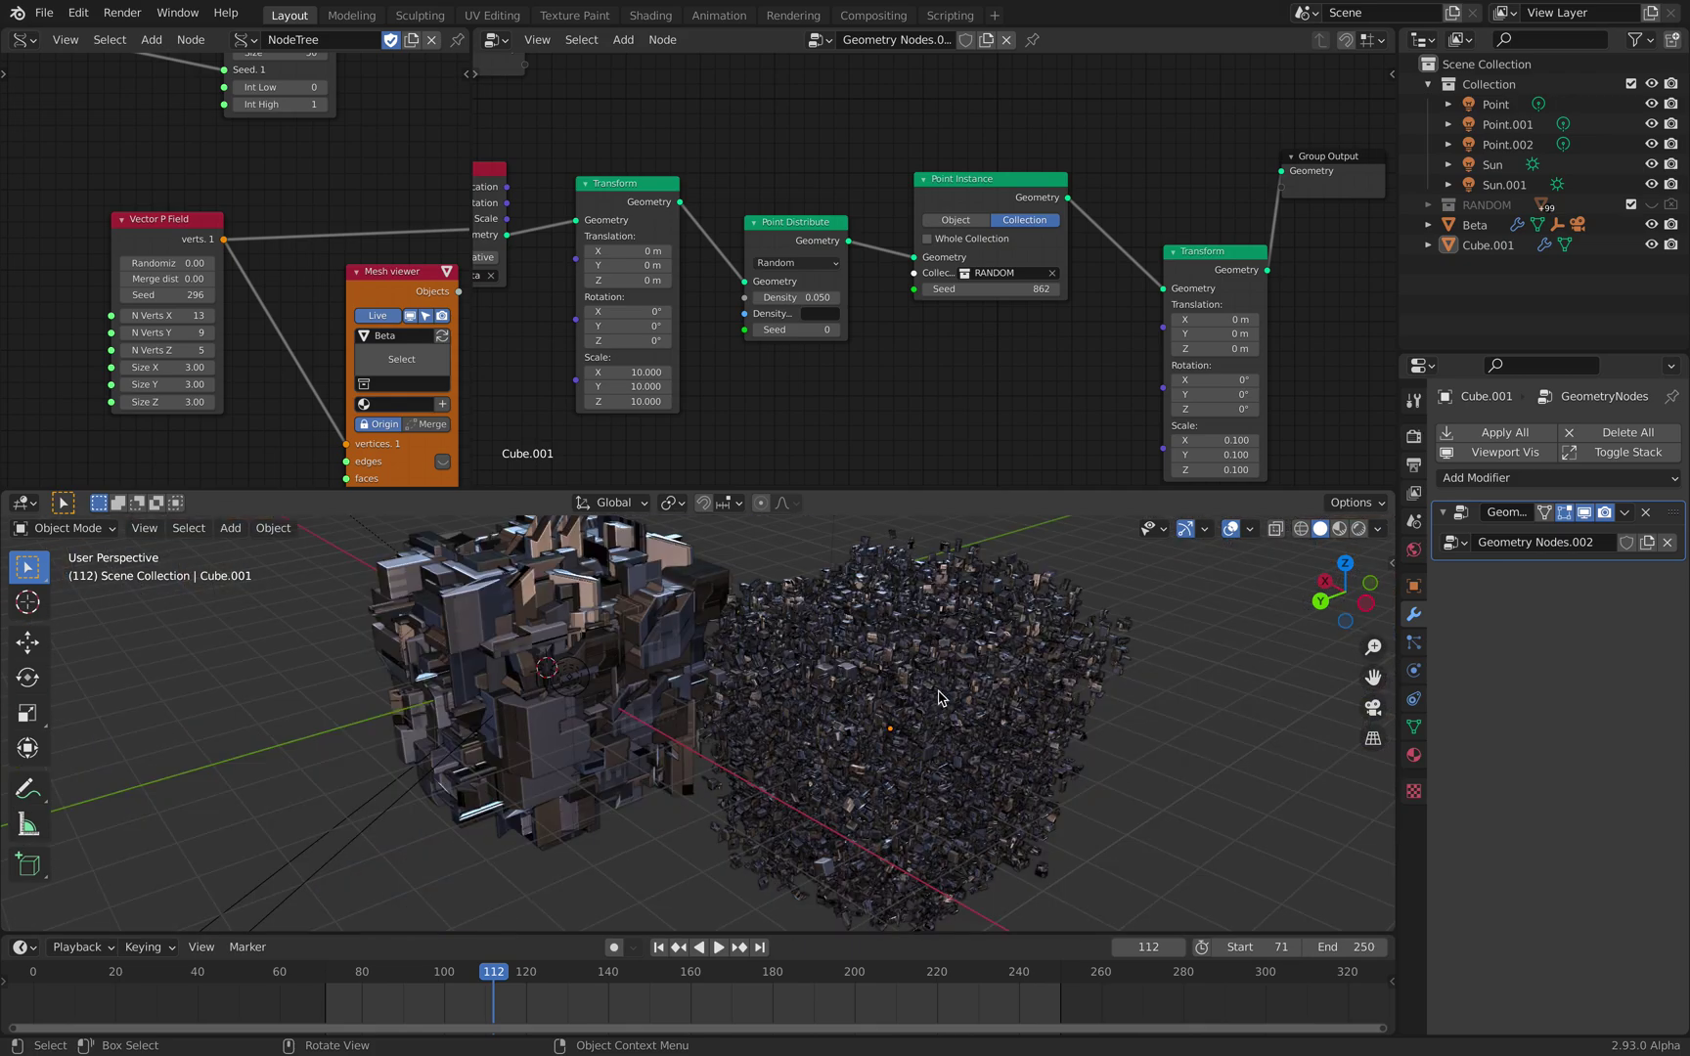
{"action": "scroll", "coordinate": [895, 696], "scroll_direction": "down", "scroll_amount": 1}
{"action": "mouse_move", "coordinate": [919, 694]}
{"action": "middle_mouse_down"}
{"action": "mouse_move", "coordinate": [958, 702]}
{"action": "mouse_move", "coordinate": [664, 692]}
{"action": "mouse_move", "coordinate": [966, 714]}
{"action": "mouse_move", "coordinate": [896, 704]}
{"action": "middle_mouse_up"}
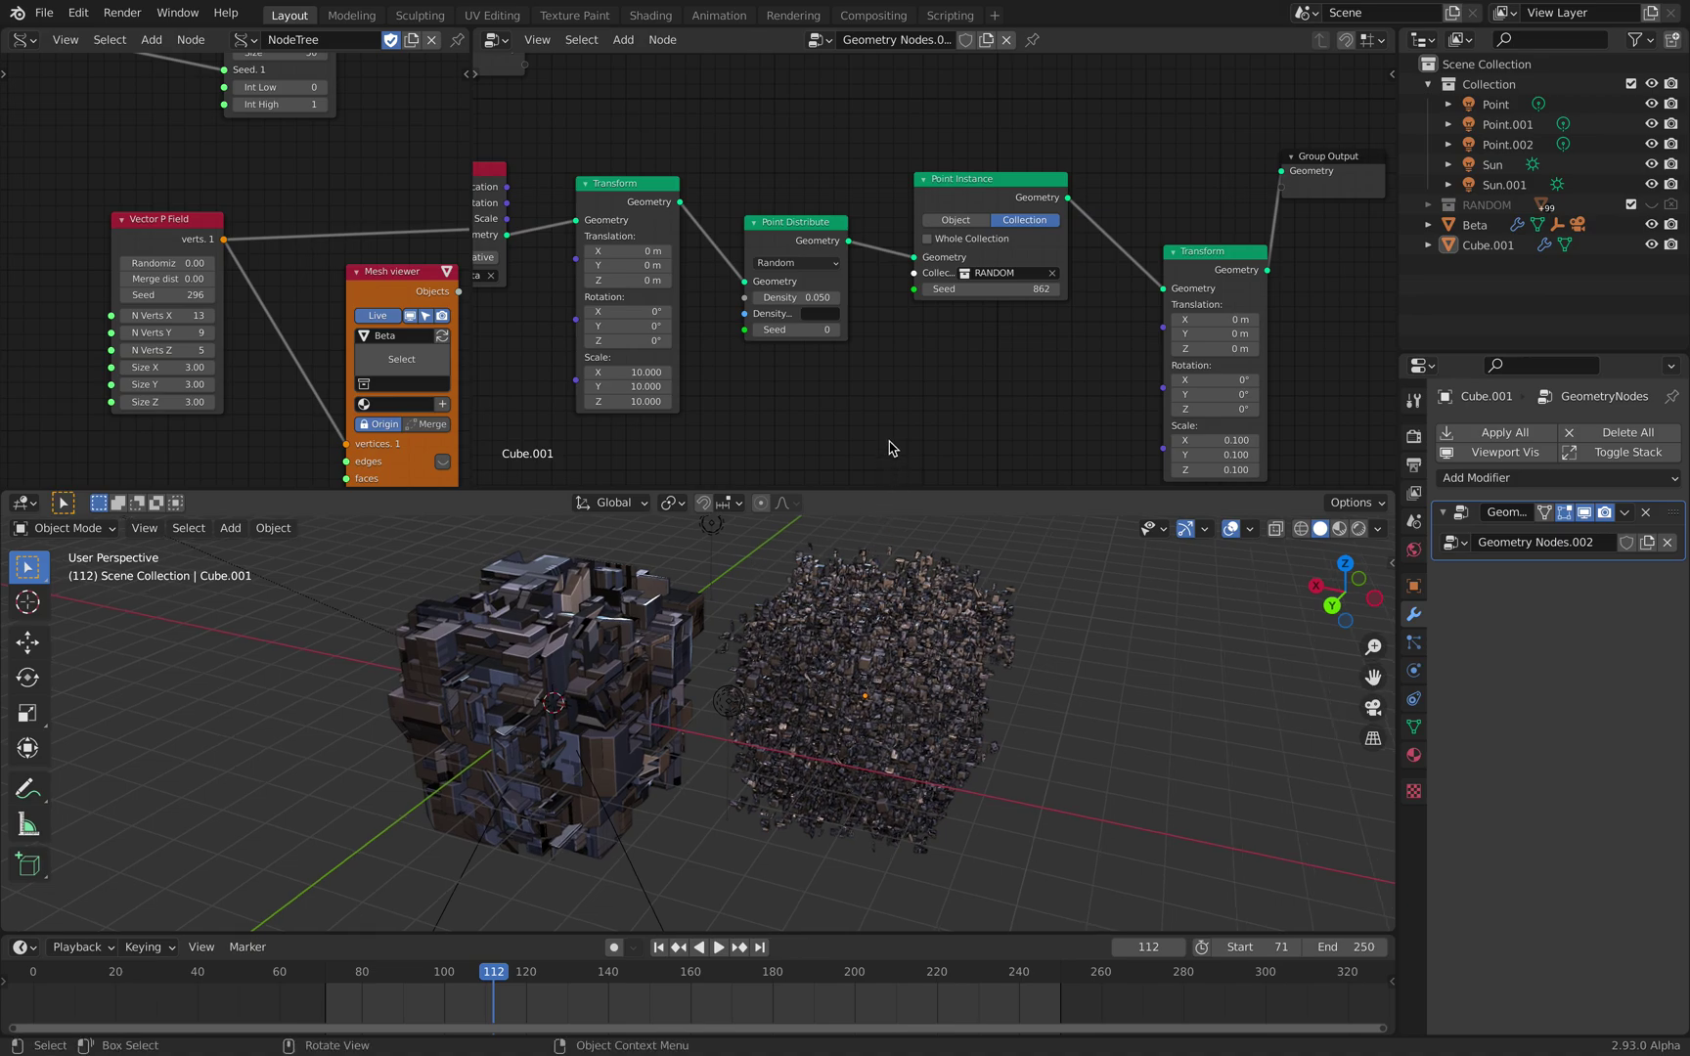
- Try a Point Distribute density of 0.003
{"action": "left_click", "coordinate": [817, 296]}
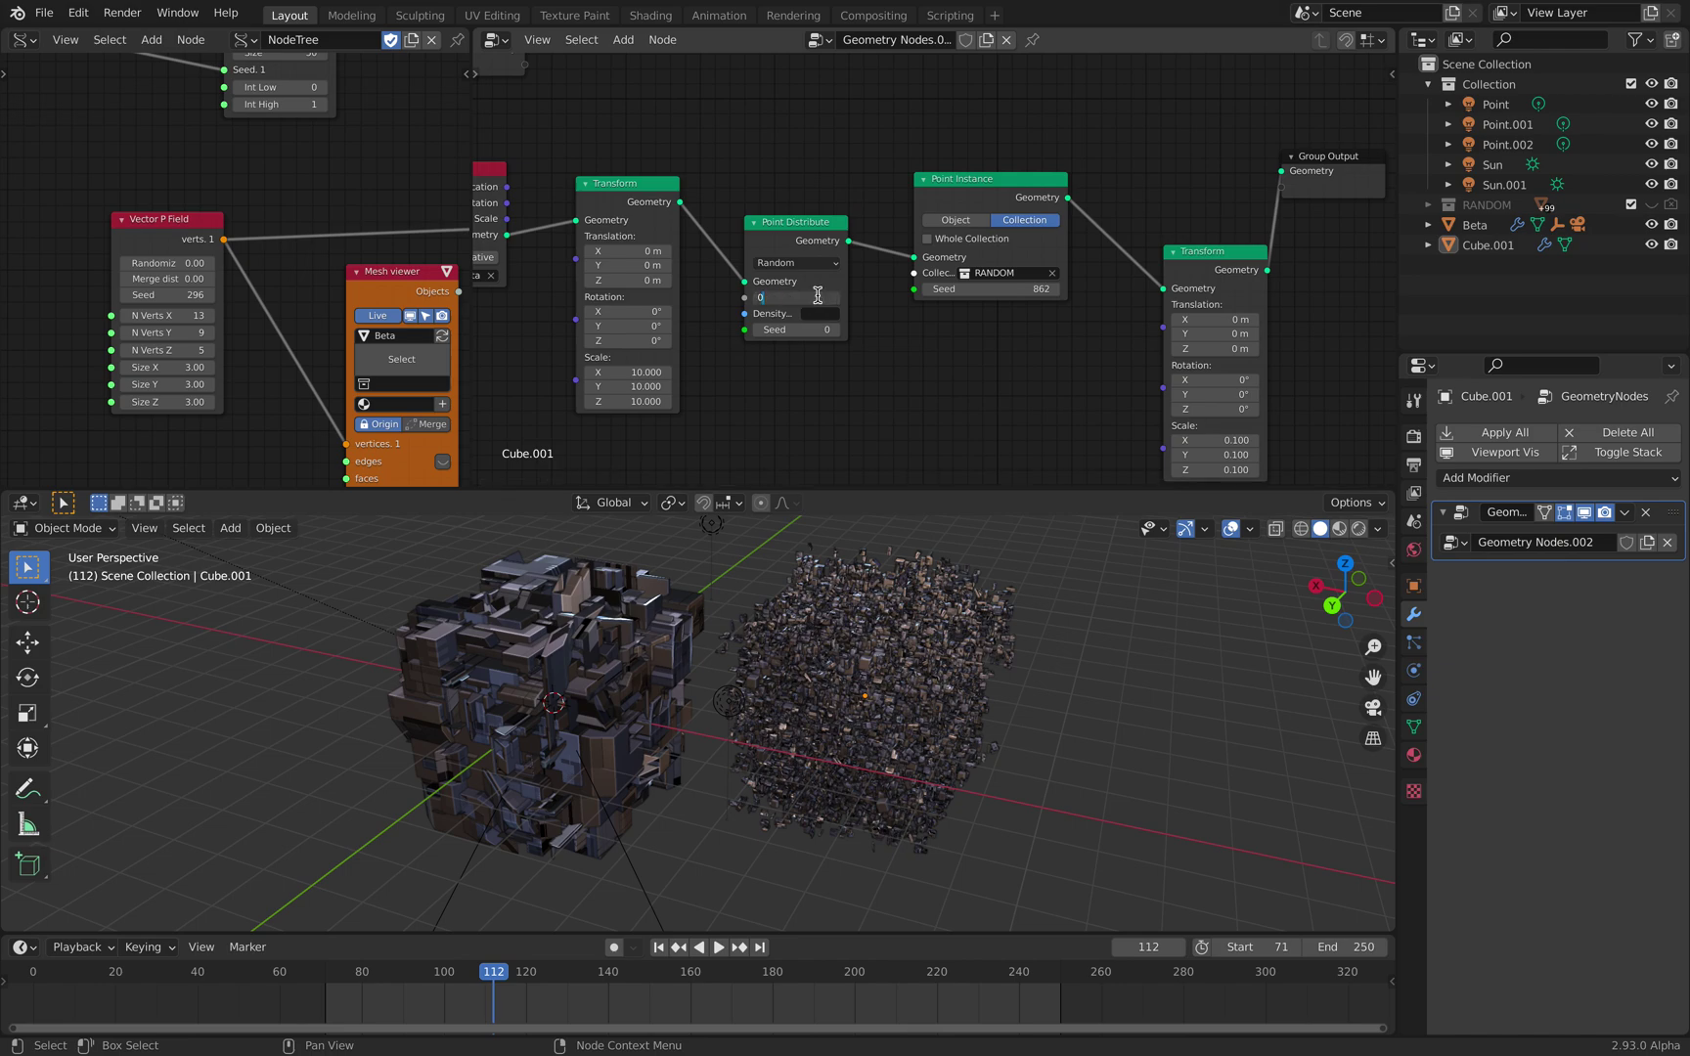
{"action": "key", "text": "Return"}
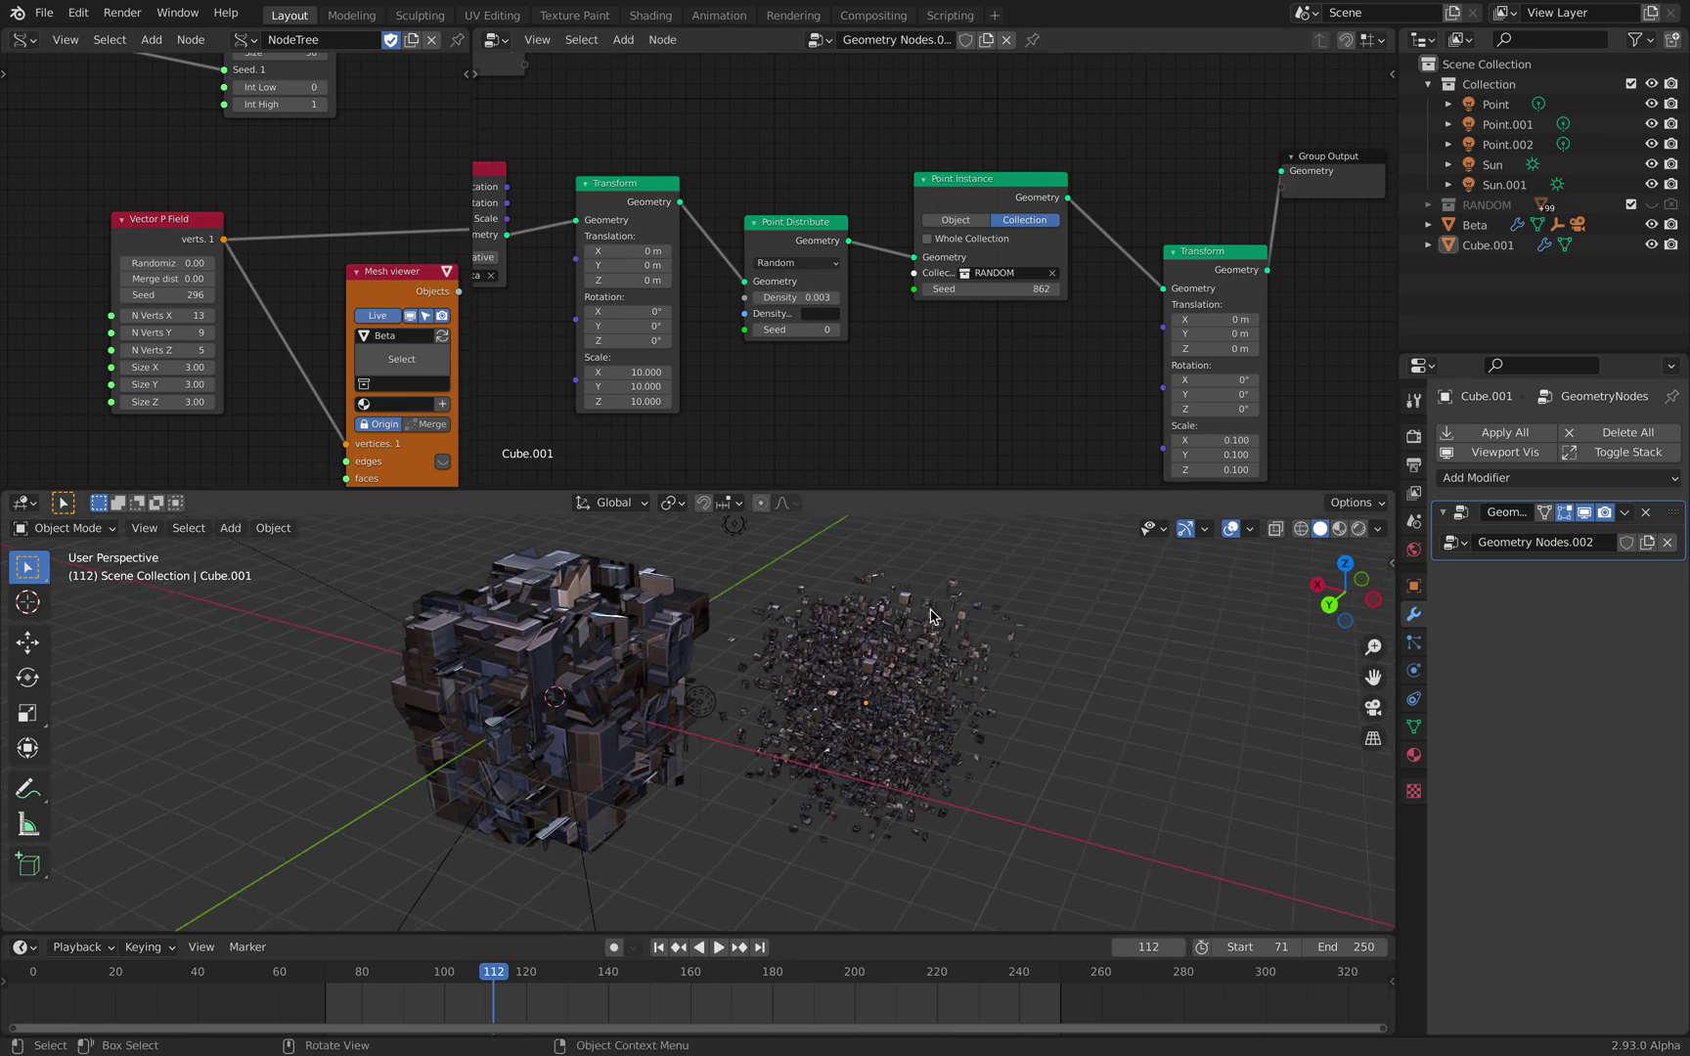
{"action": "middle_click_drag", "start_coordinate": [937, 685], "coordinate": [932, 670]}
- Add a Join Geometry node before the Group Output, merging the first Transform's geometry with the scaled-down instances
{"action": "middle_click_drag", "start_coordinate": [996, 435], "coordinate": [985, 419]}
{"action": "scroll", "coordinate": [1011, 392], "scroll_direction": "down", "scroll_amount": 2}
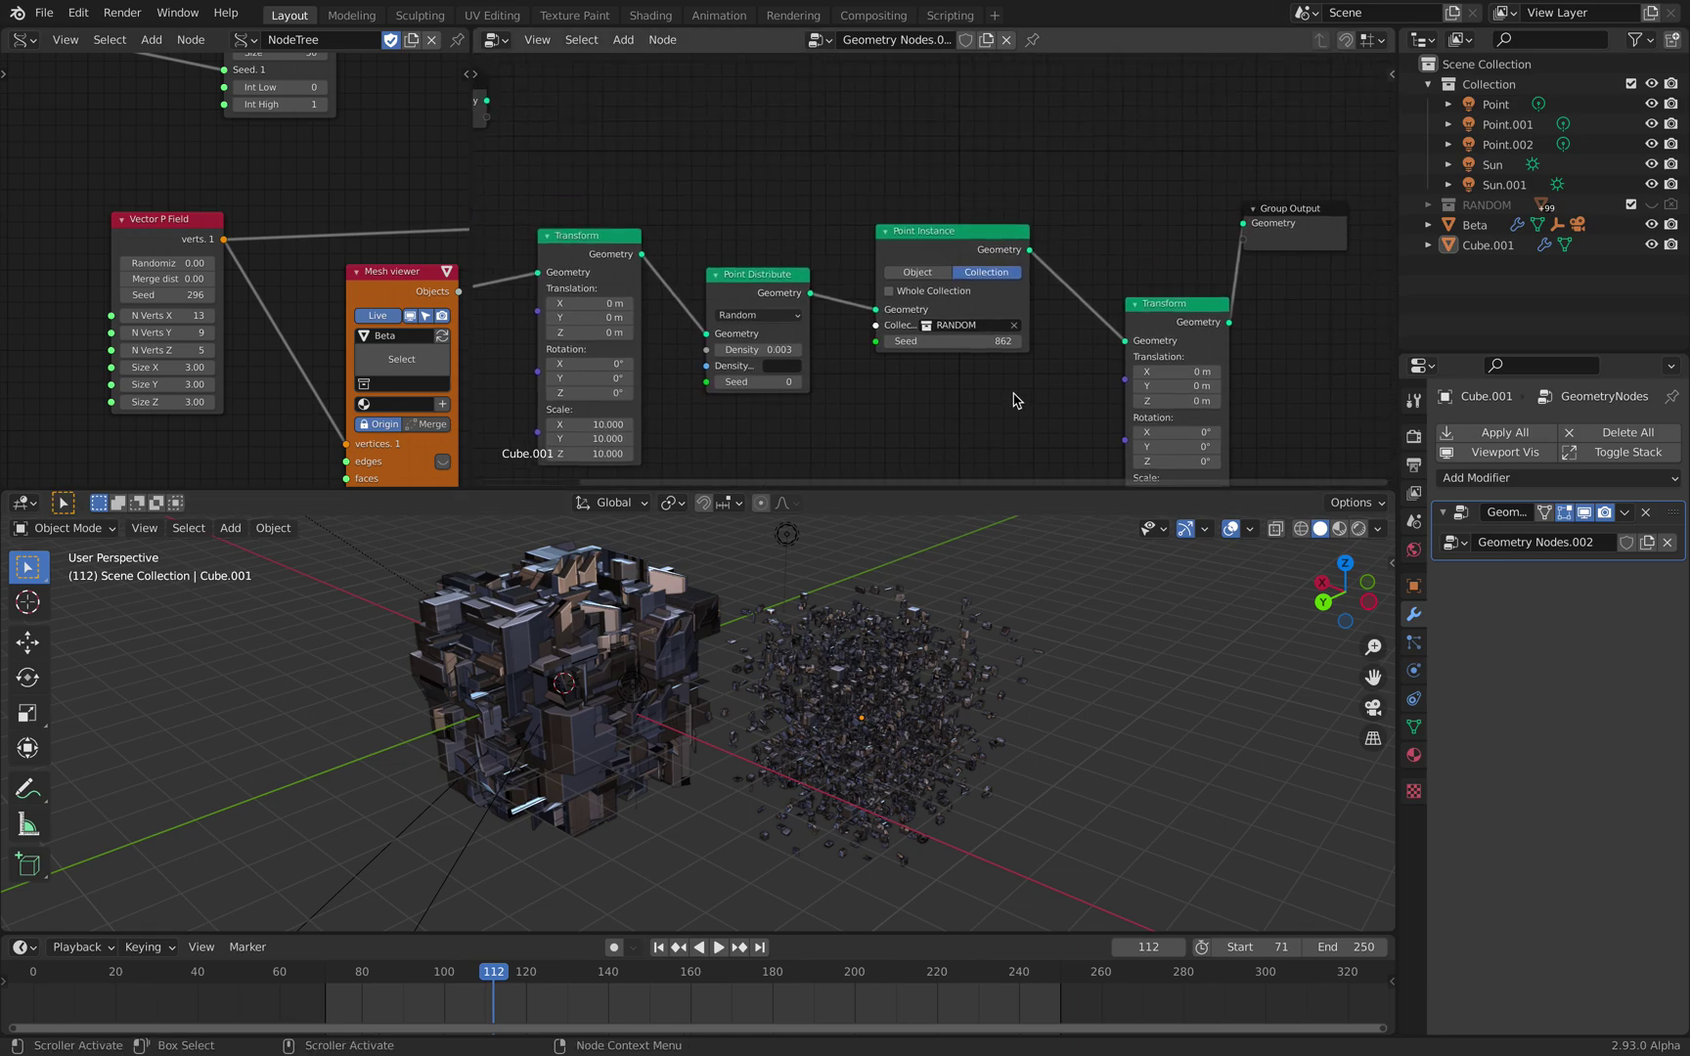
{"action": "key", "text": "shift+a"}
{"action": "key", "text": "s"}
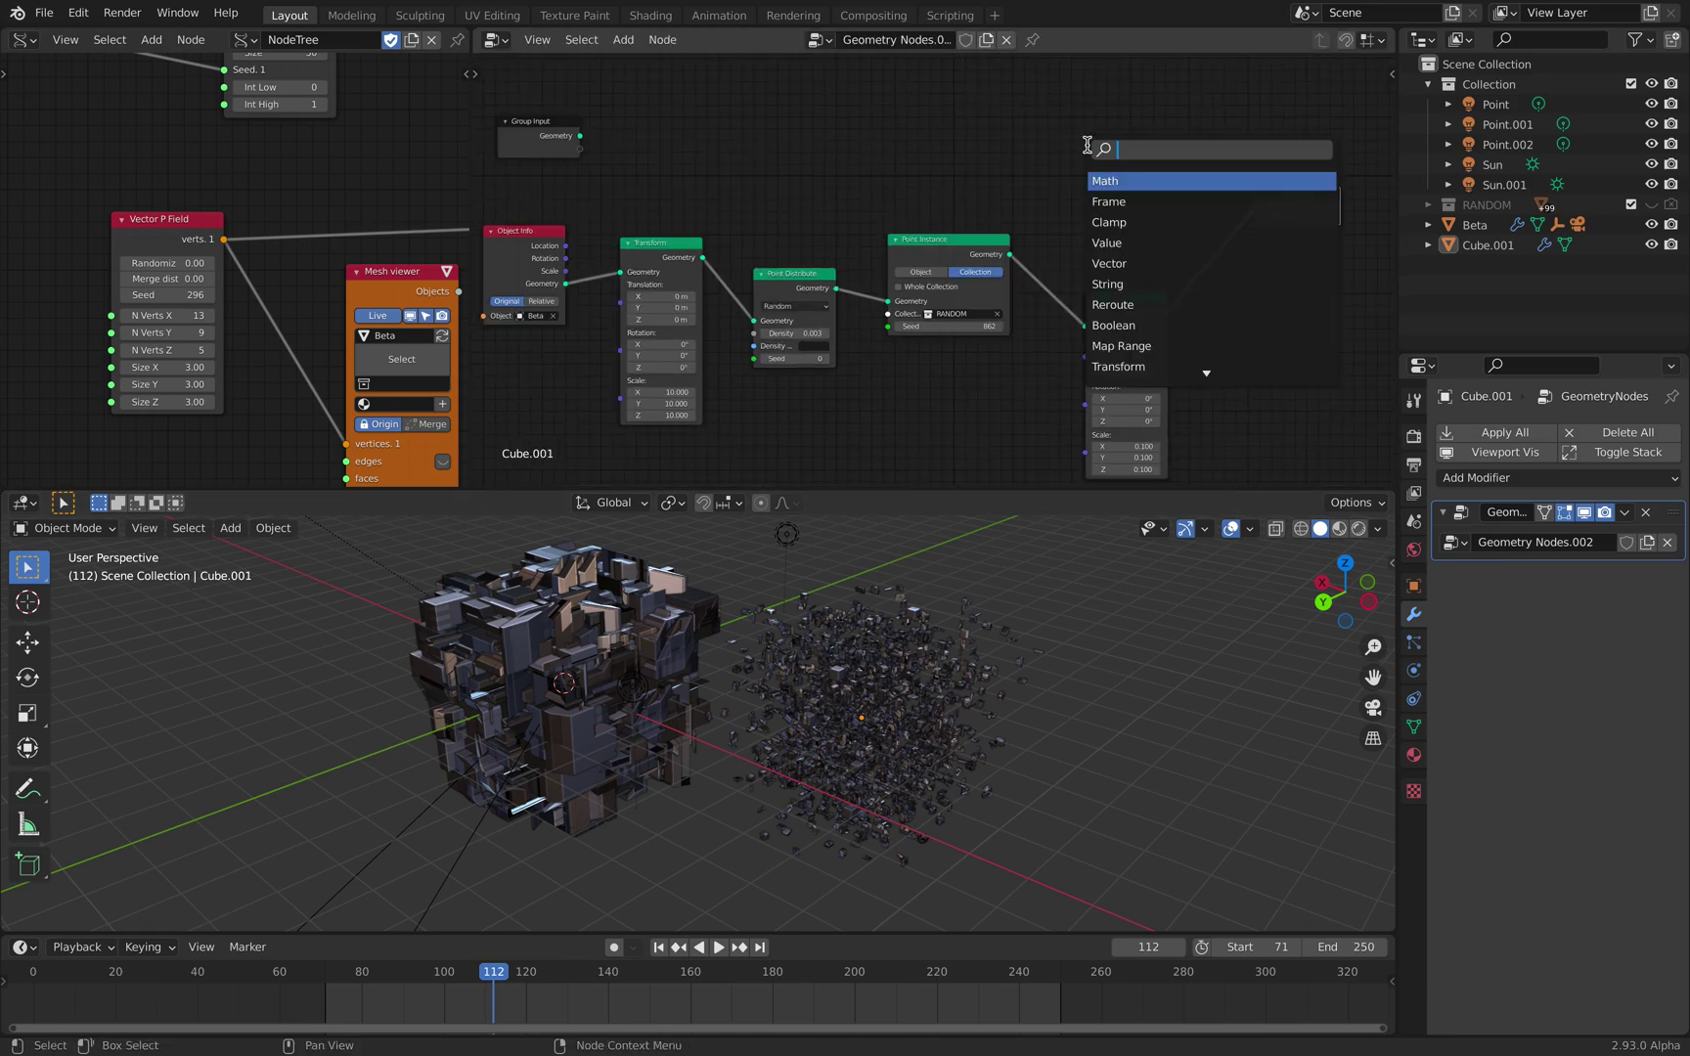
{"action": "type", "text": "join"}
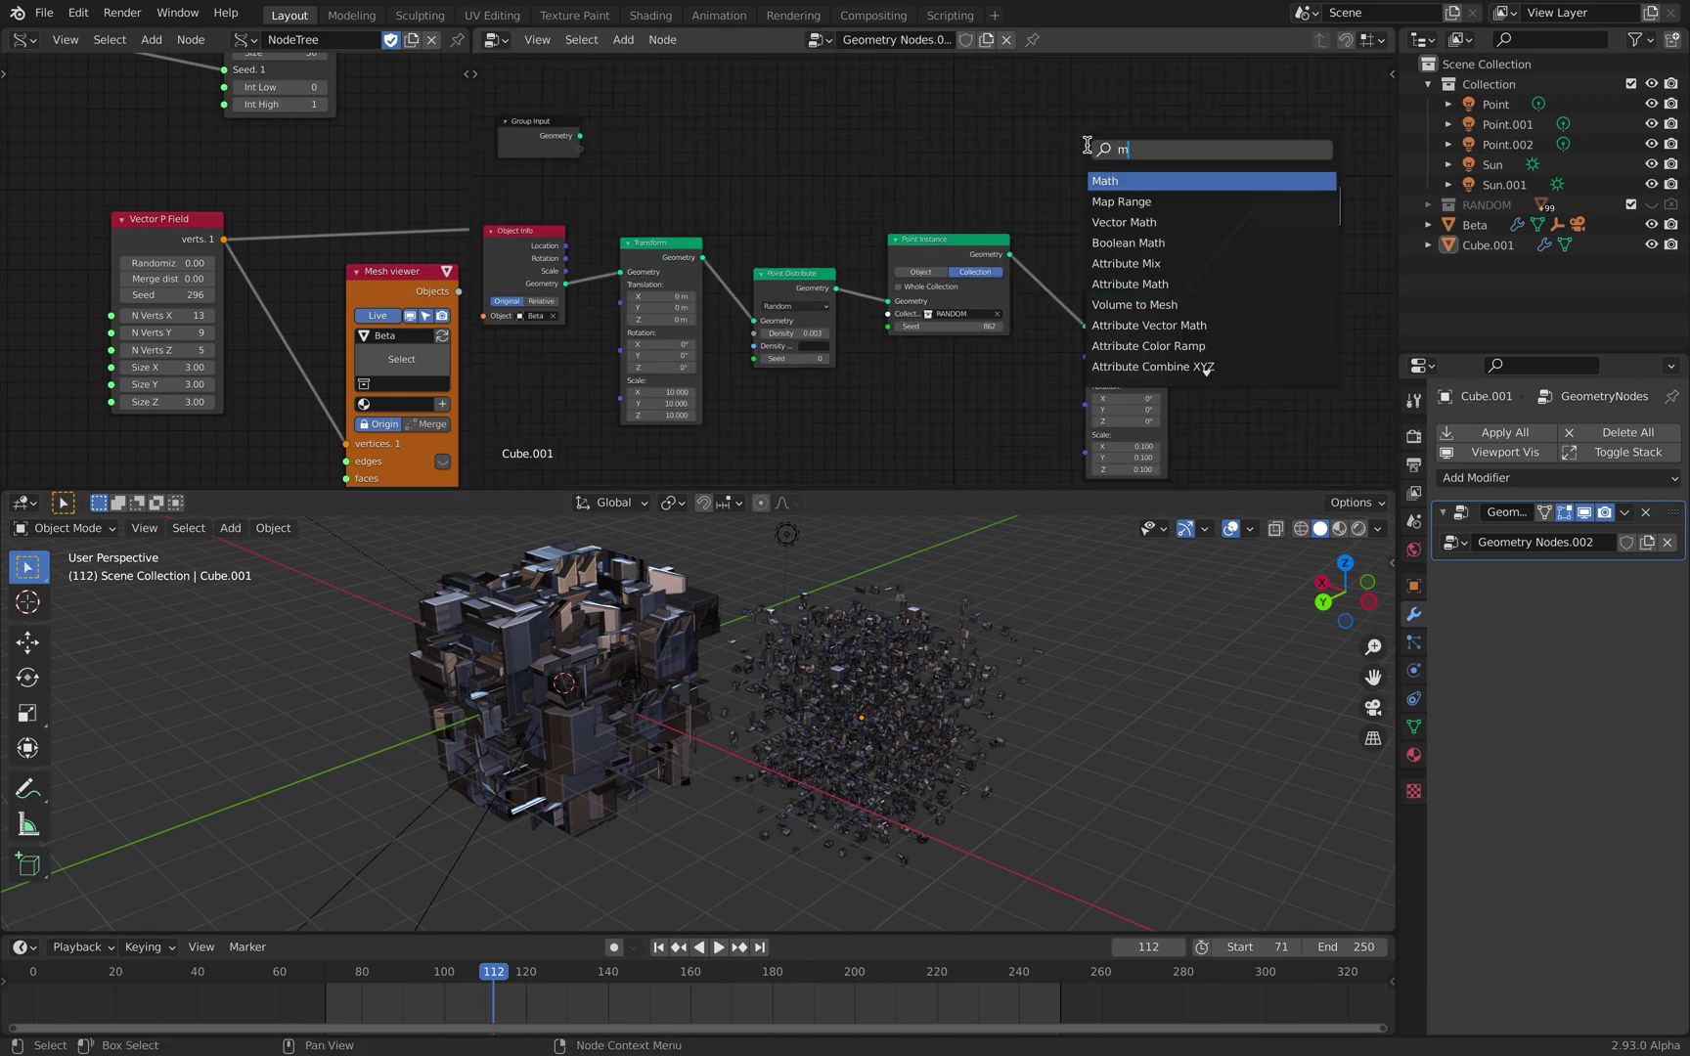
{"action": "key", "text": "Return"}
{"action": "left_click", "coordinate": [1088, 147]}
{"action": "left_click_drag", "start_coordinate": [567, 285], "coordinate": [1087, 179]}
{"action": "left_click_drag", "start_coordinate": [1169, 312], "coordinate": [1260, 205]}
- Try a Point Distribute density of 0.04 on the joined geometry
{"action": "scroll", "coordinate": [1118, 677], "scroll_direction": "up", "scroll_amount": 6}
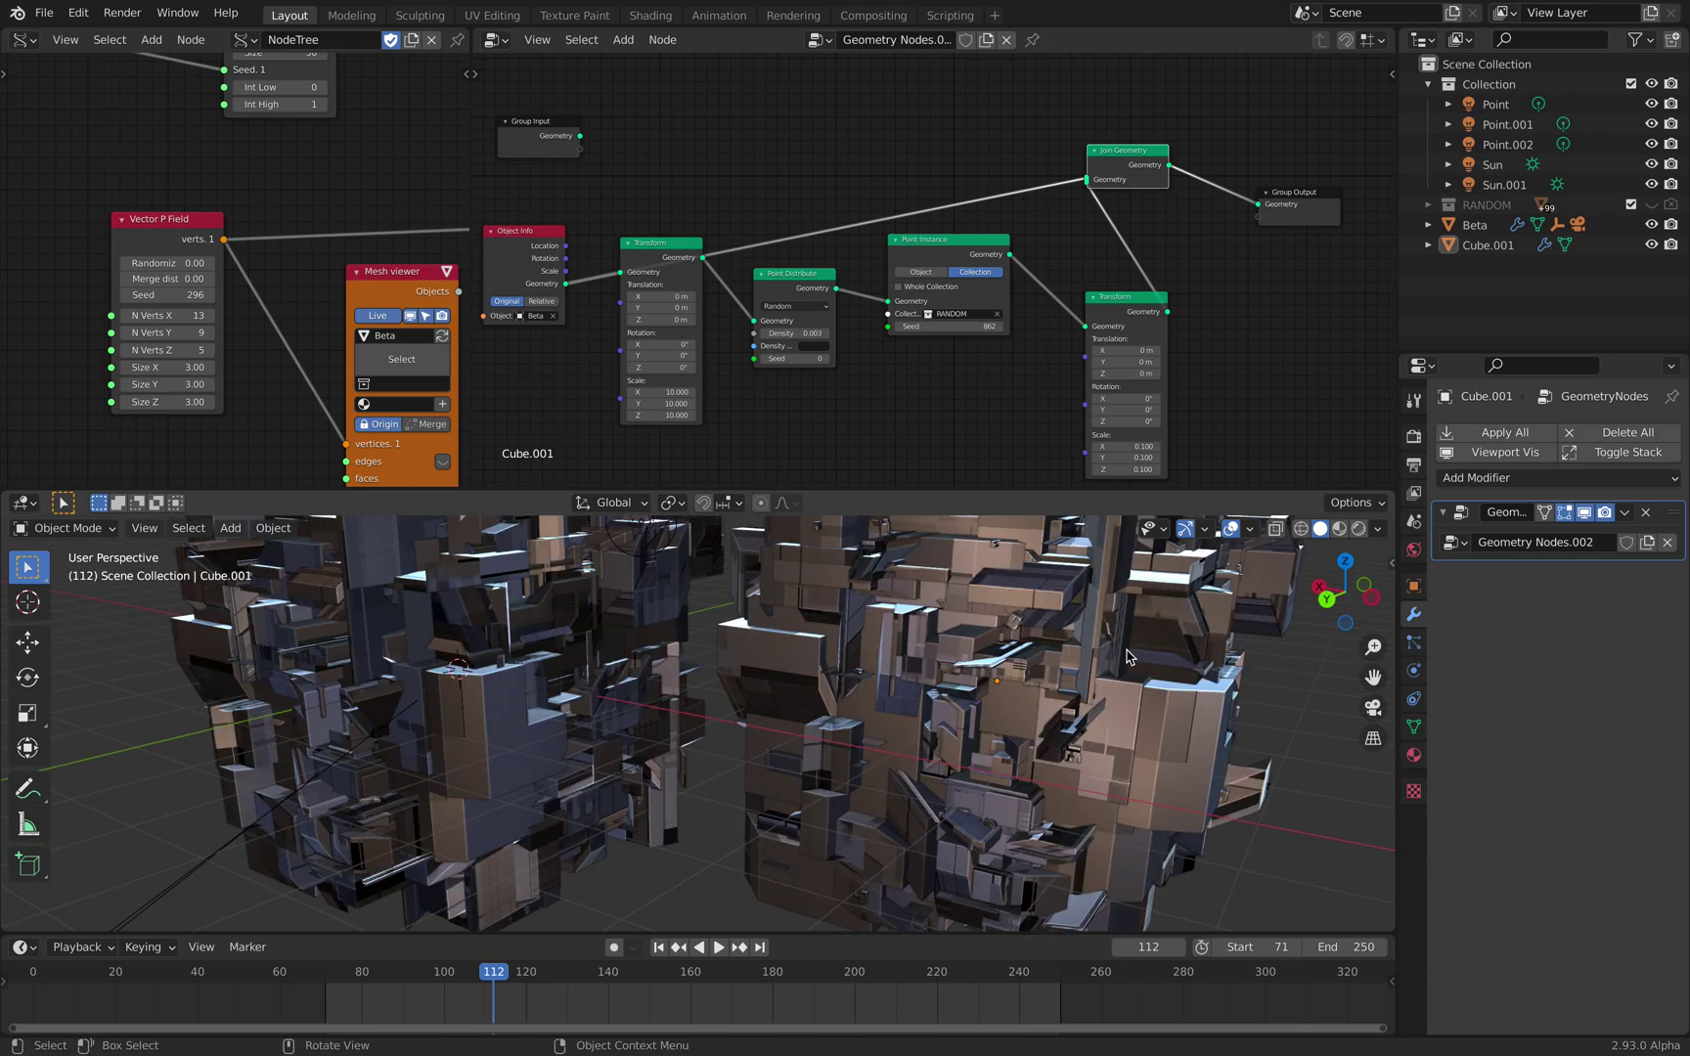
{"action": "scroll", "coordinate": [838, 381], "scroll_direction": "up", "scroll_amount": 1}
{"action": "double_click", "coordinate": [836, 317]}
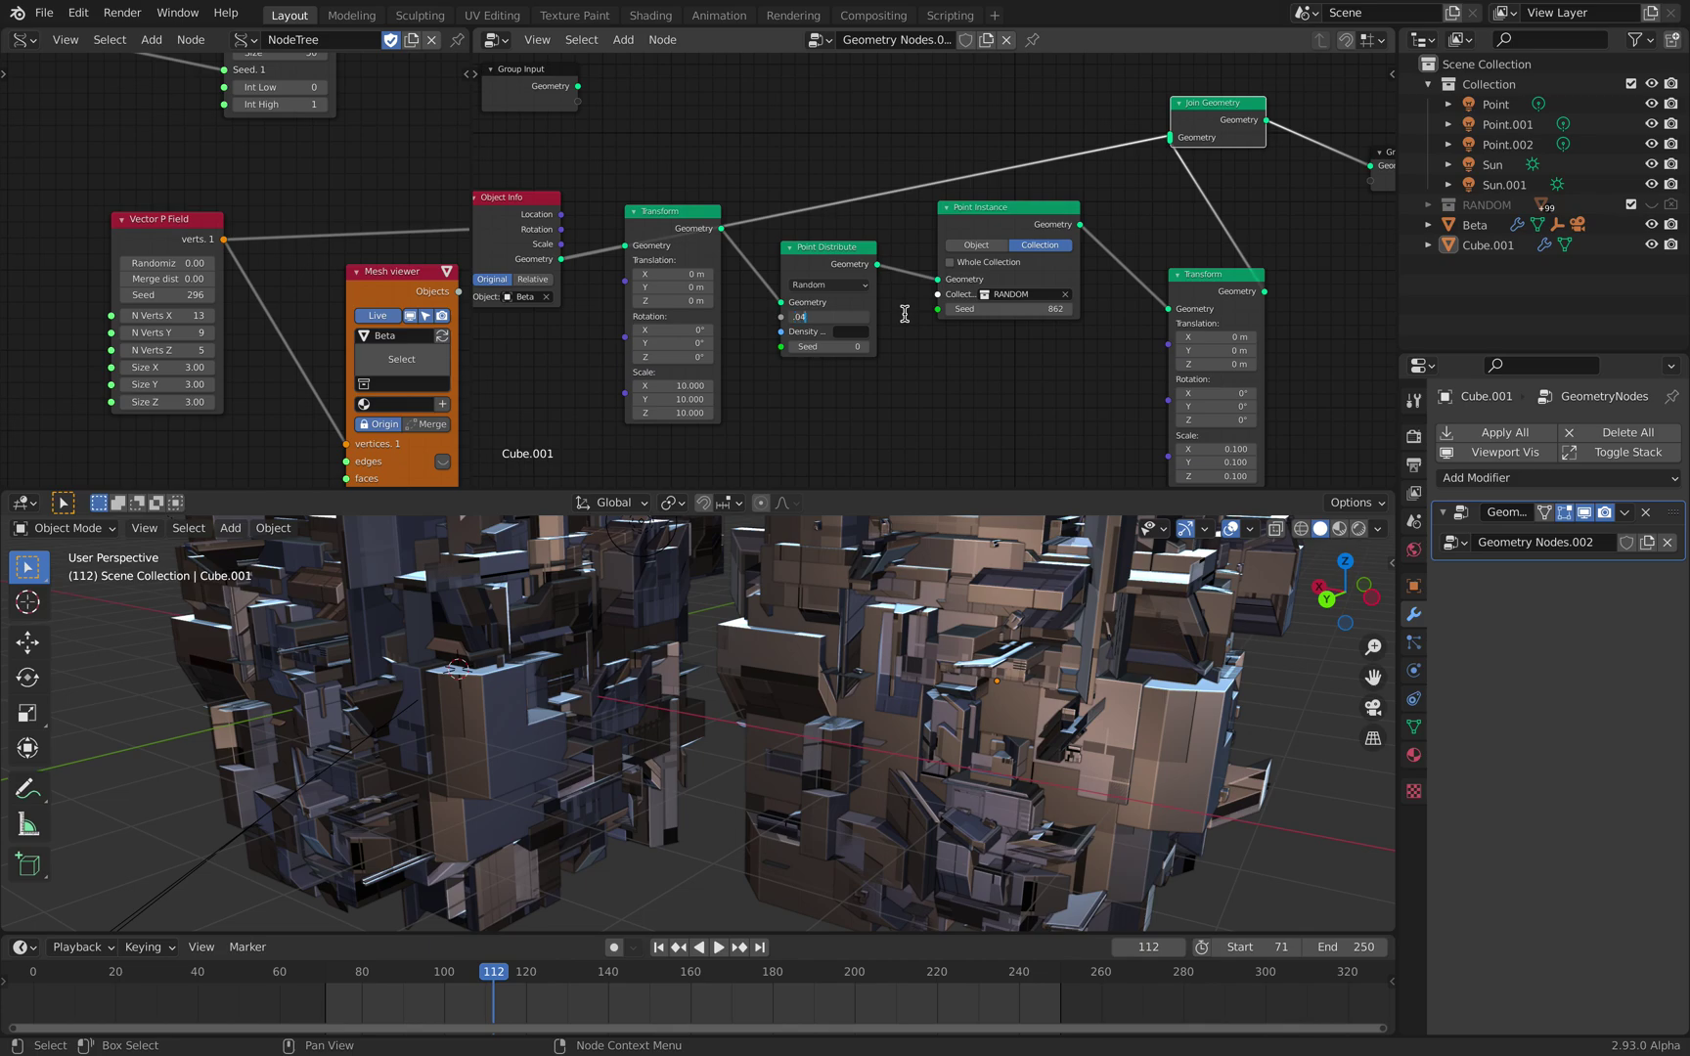
{"action": "type", "text": ".04"}
{"action": "key", "text": "Return"}
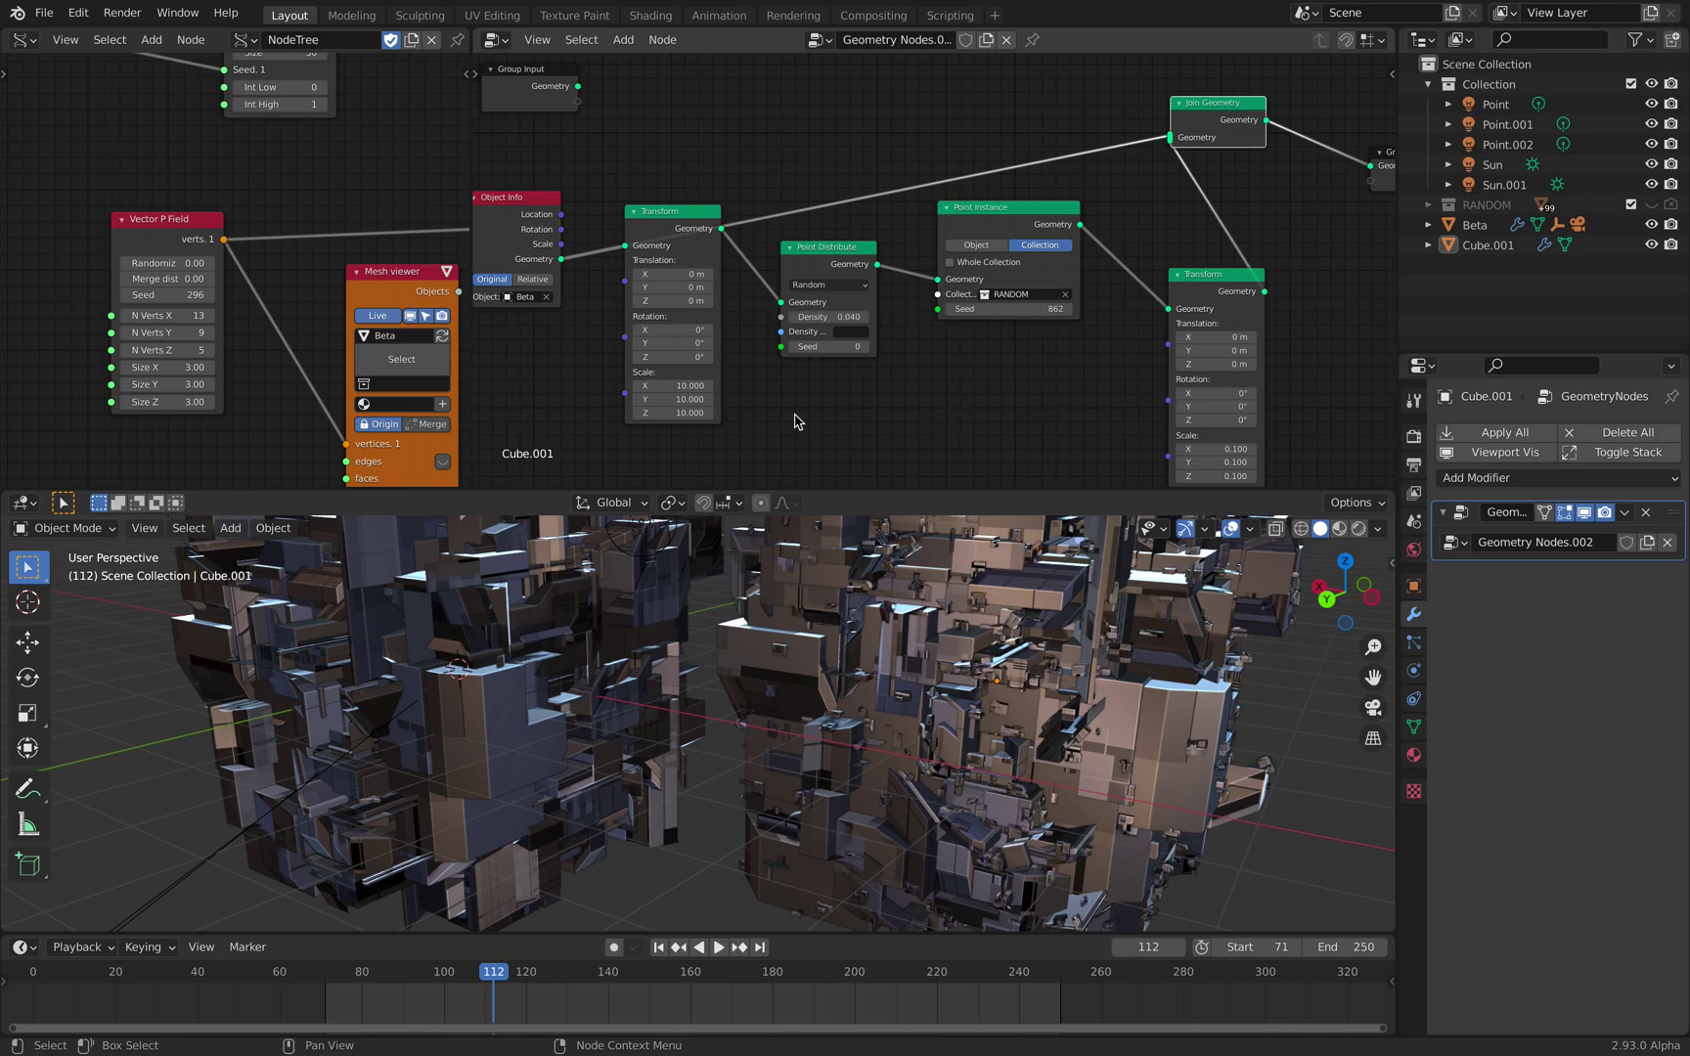
- Try Point Distribute densities of 1 and 0.5 and compare the detail on the cube
{"action": "double_click", "coordinate": [849, 316]}
{"action": "key", "text": "Return"}
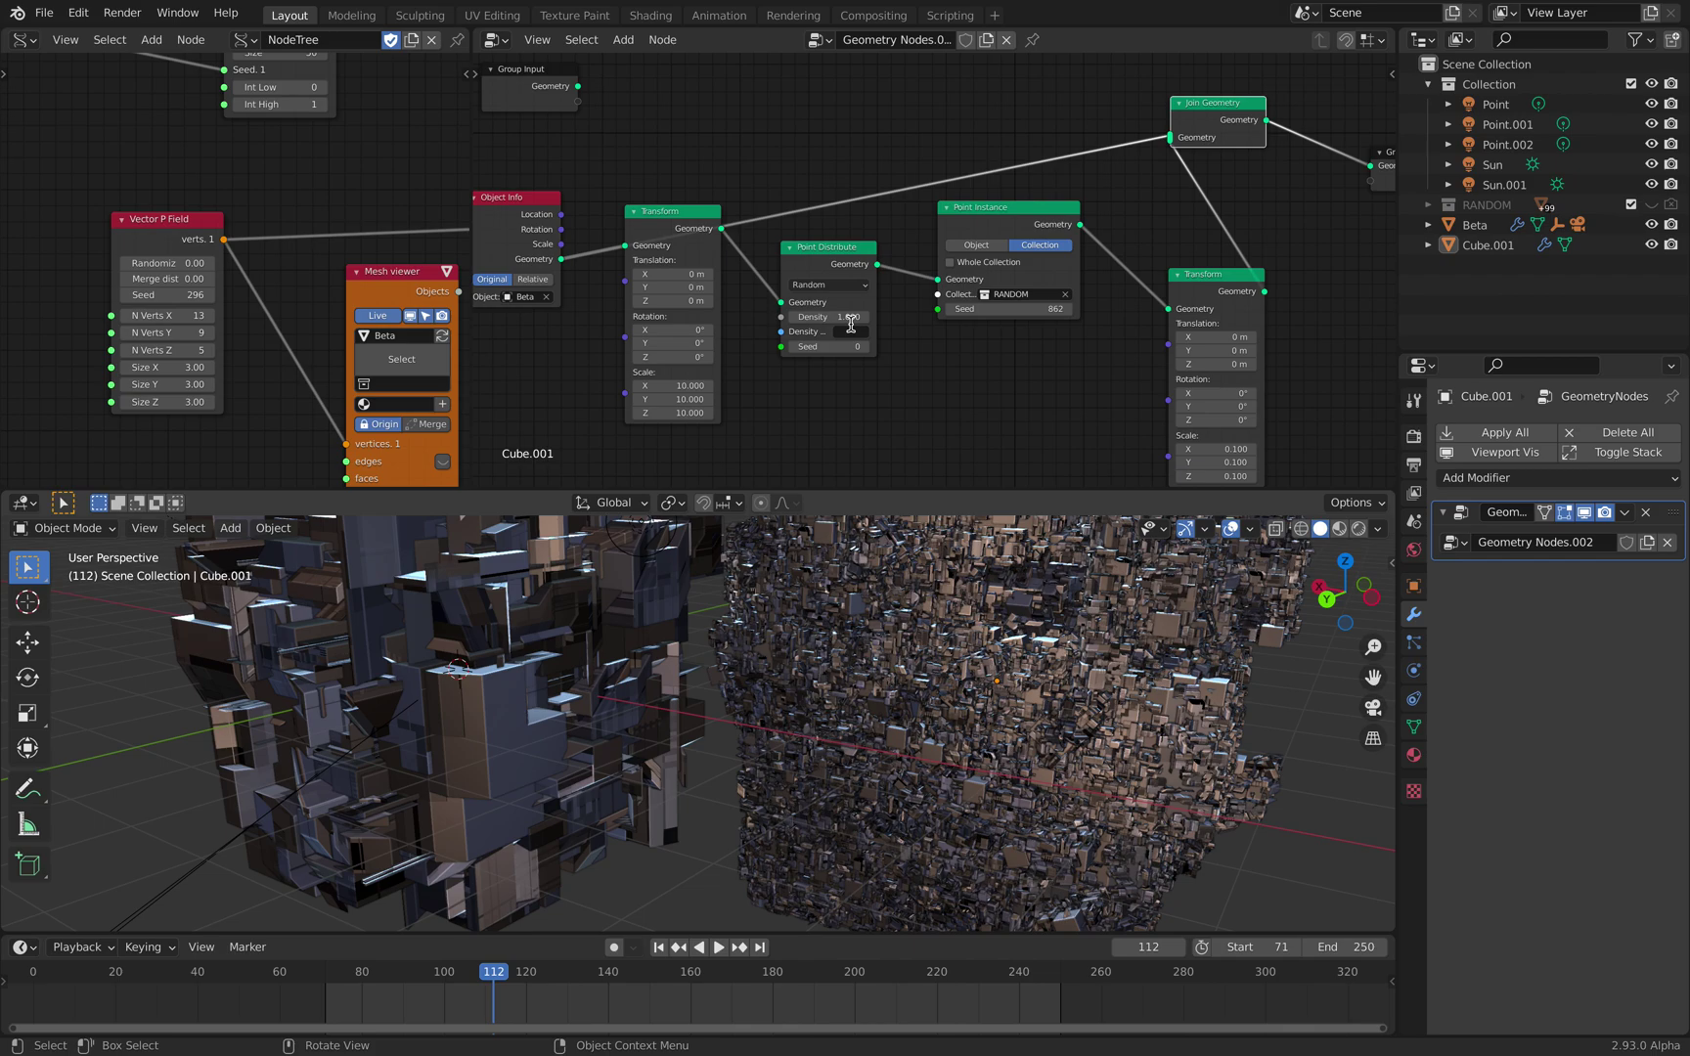
{"action": "left_click", "coordinate": [850, 317]}
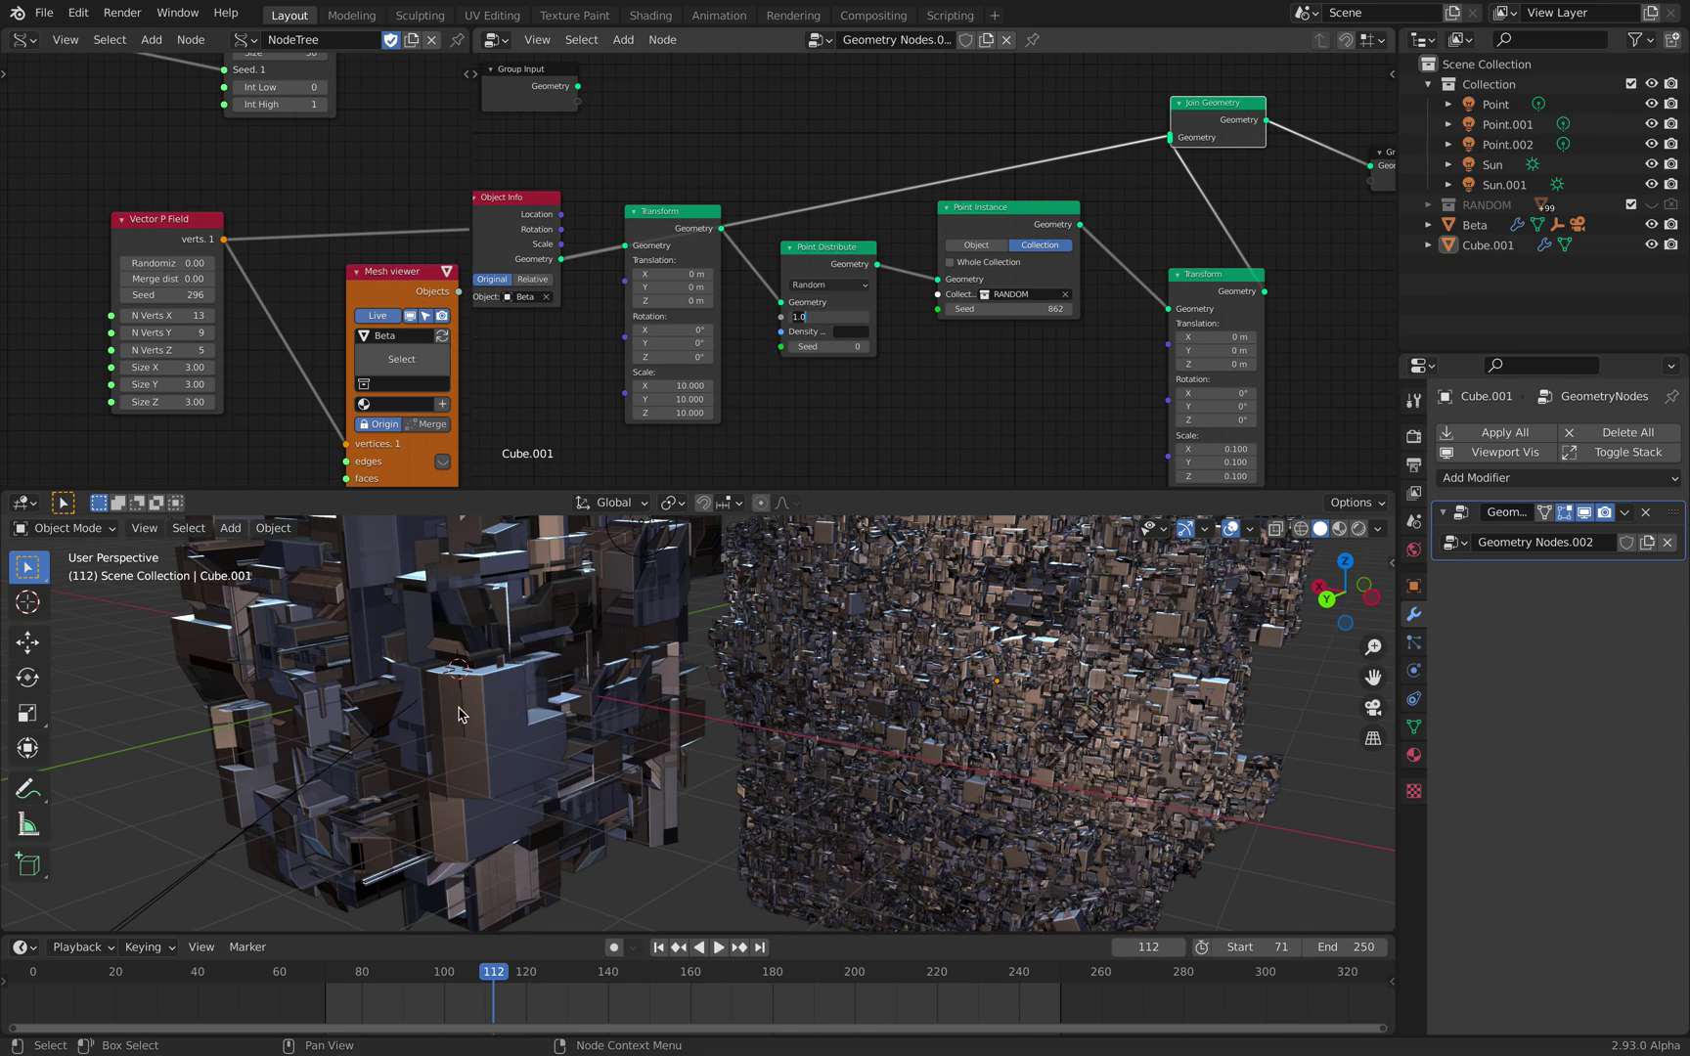
{"action": "type", "text": "0.5"}
{"action": "key", "text": "Return"}
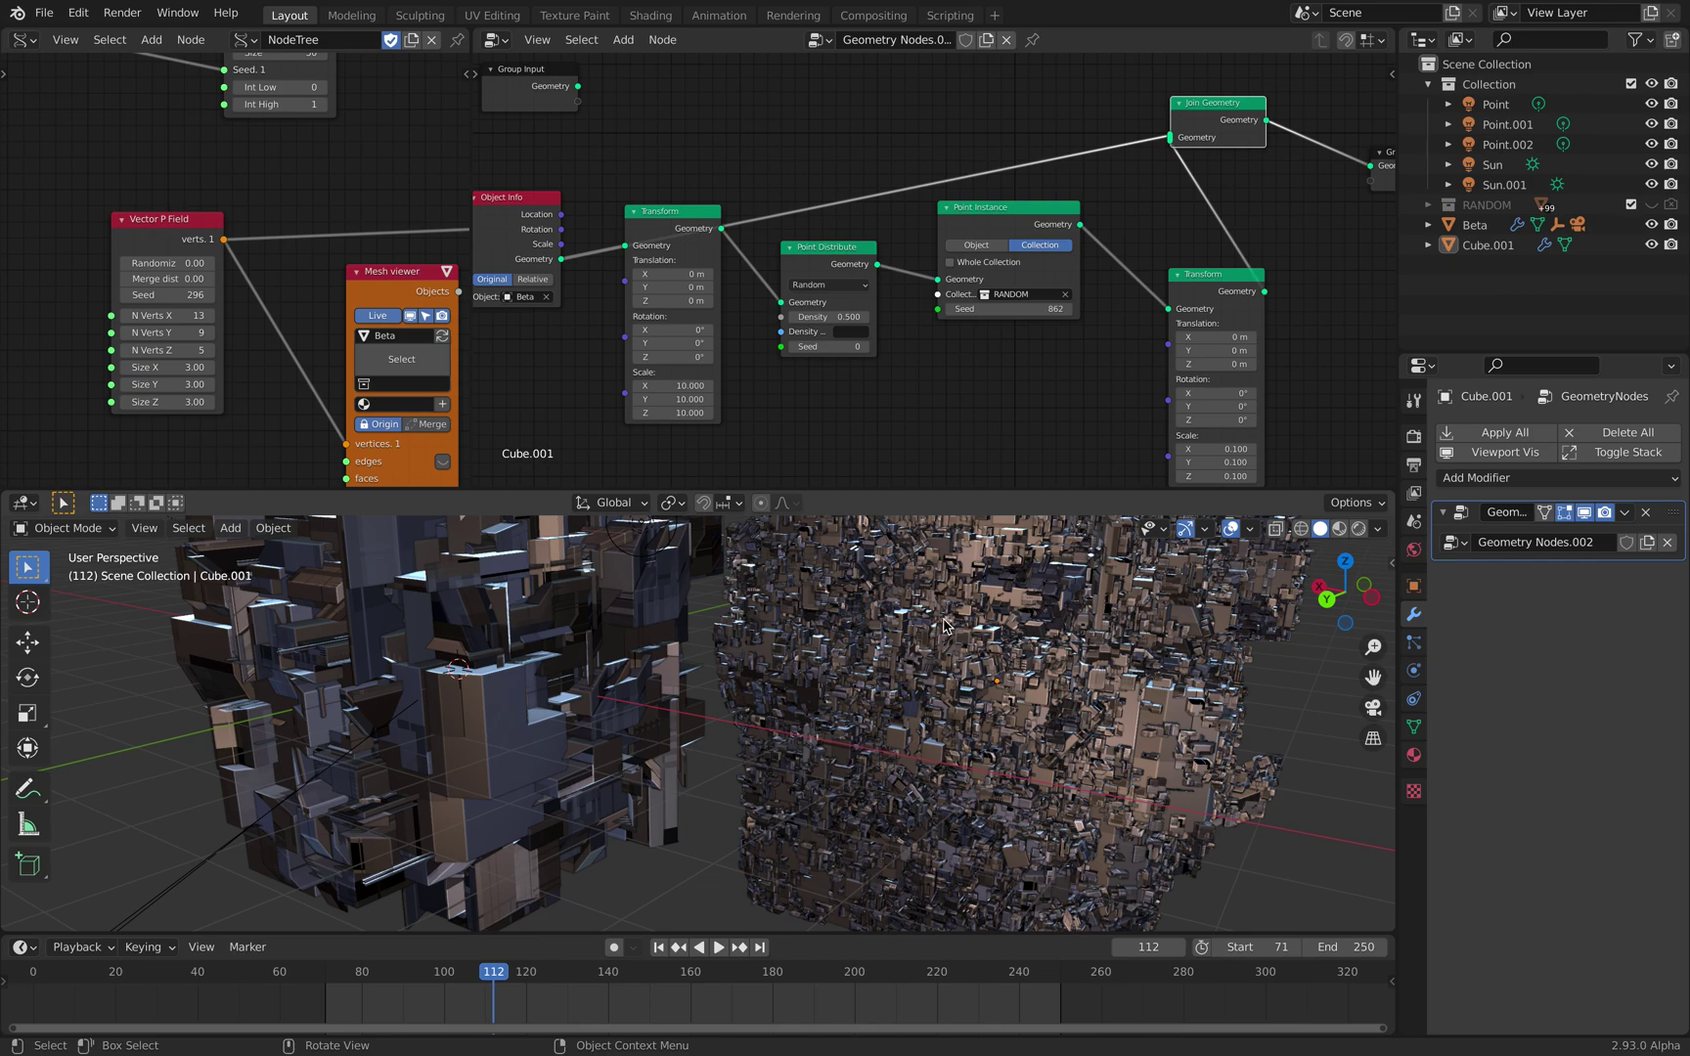
{"action": "middle_click_drag", "start_coordinate": [947, 620], "coordinate": [958, 620]}
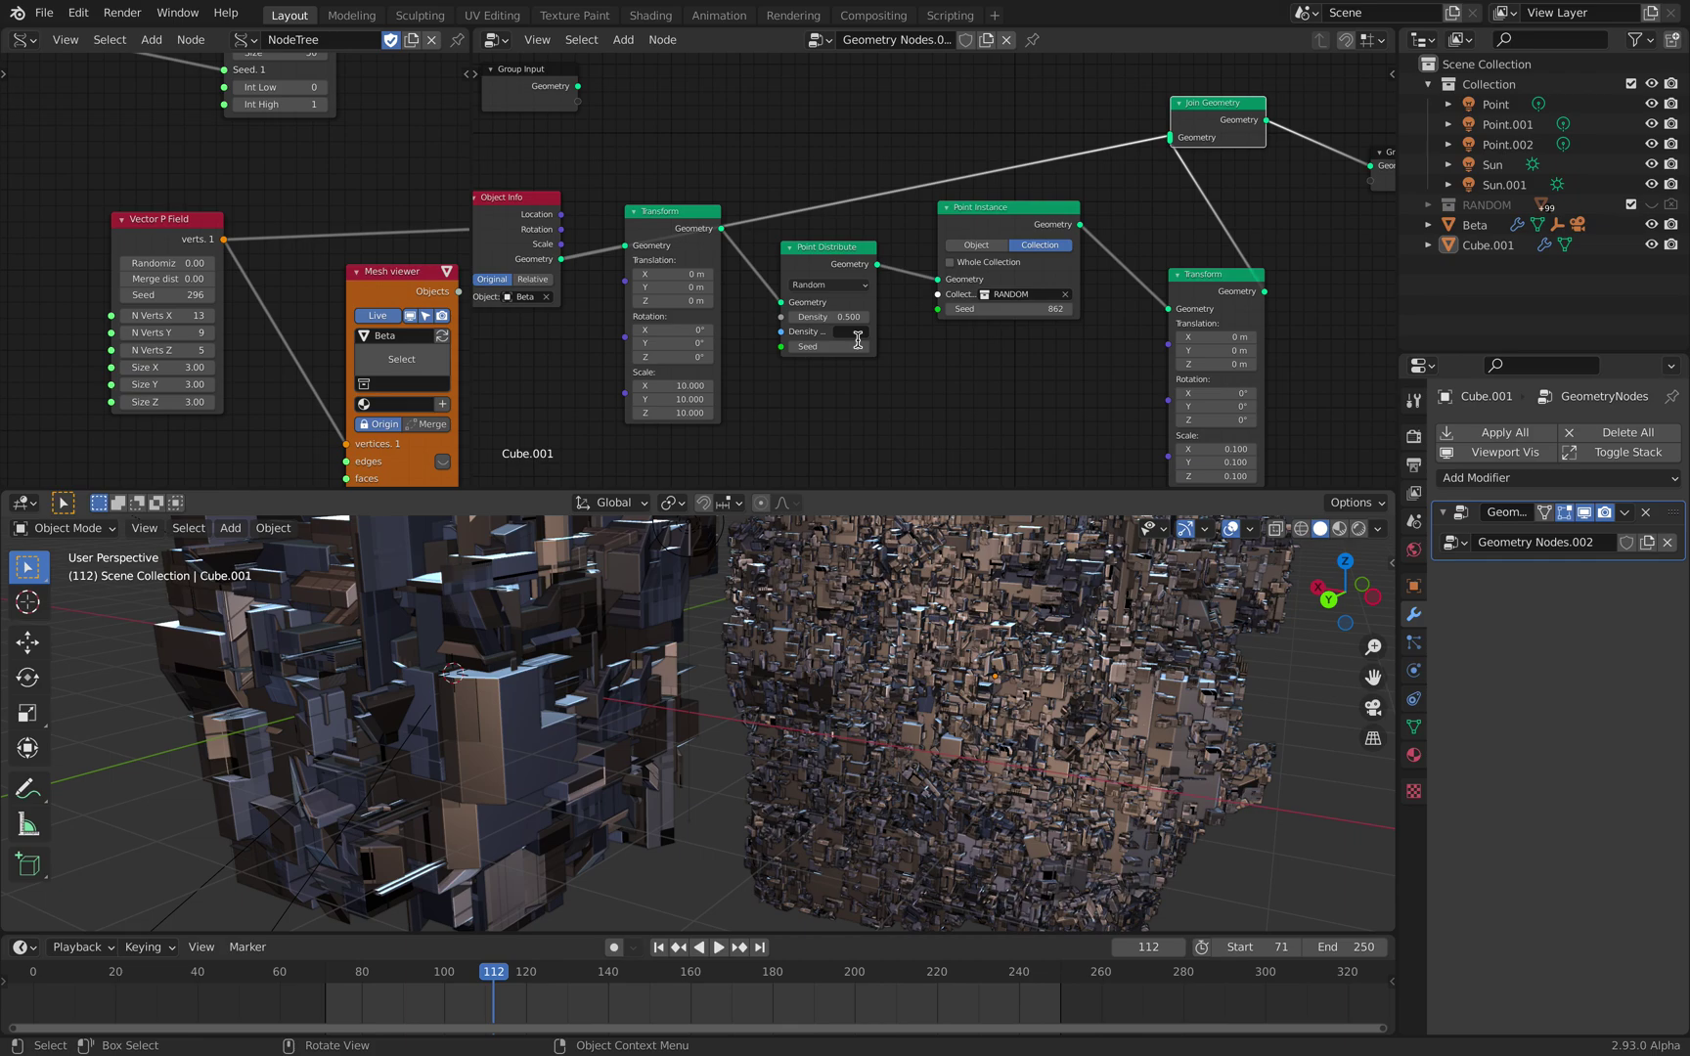
- Set the Point Distribute density to 0.2 and switch the viewport to rendered shading
{"action": "key", "text": "shift+Tab"}
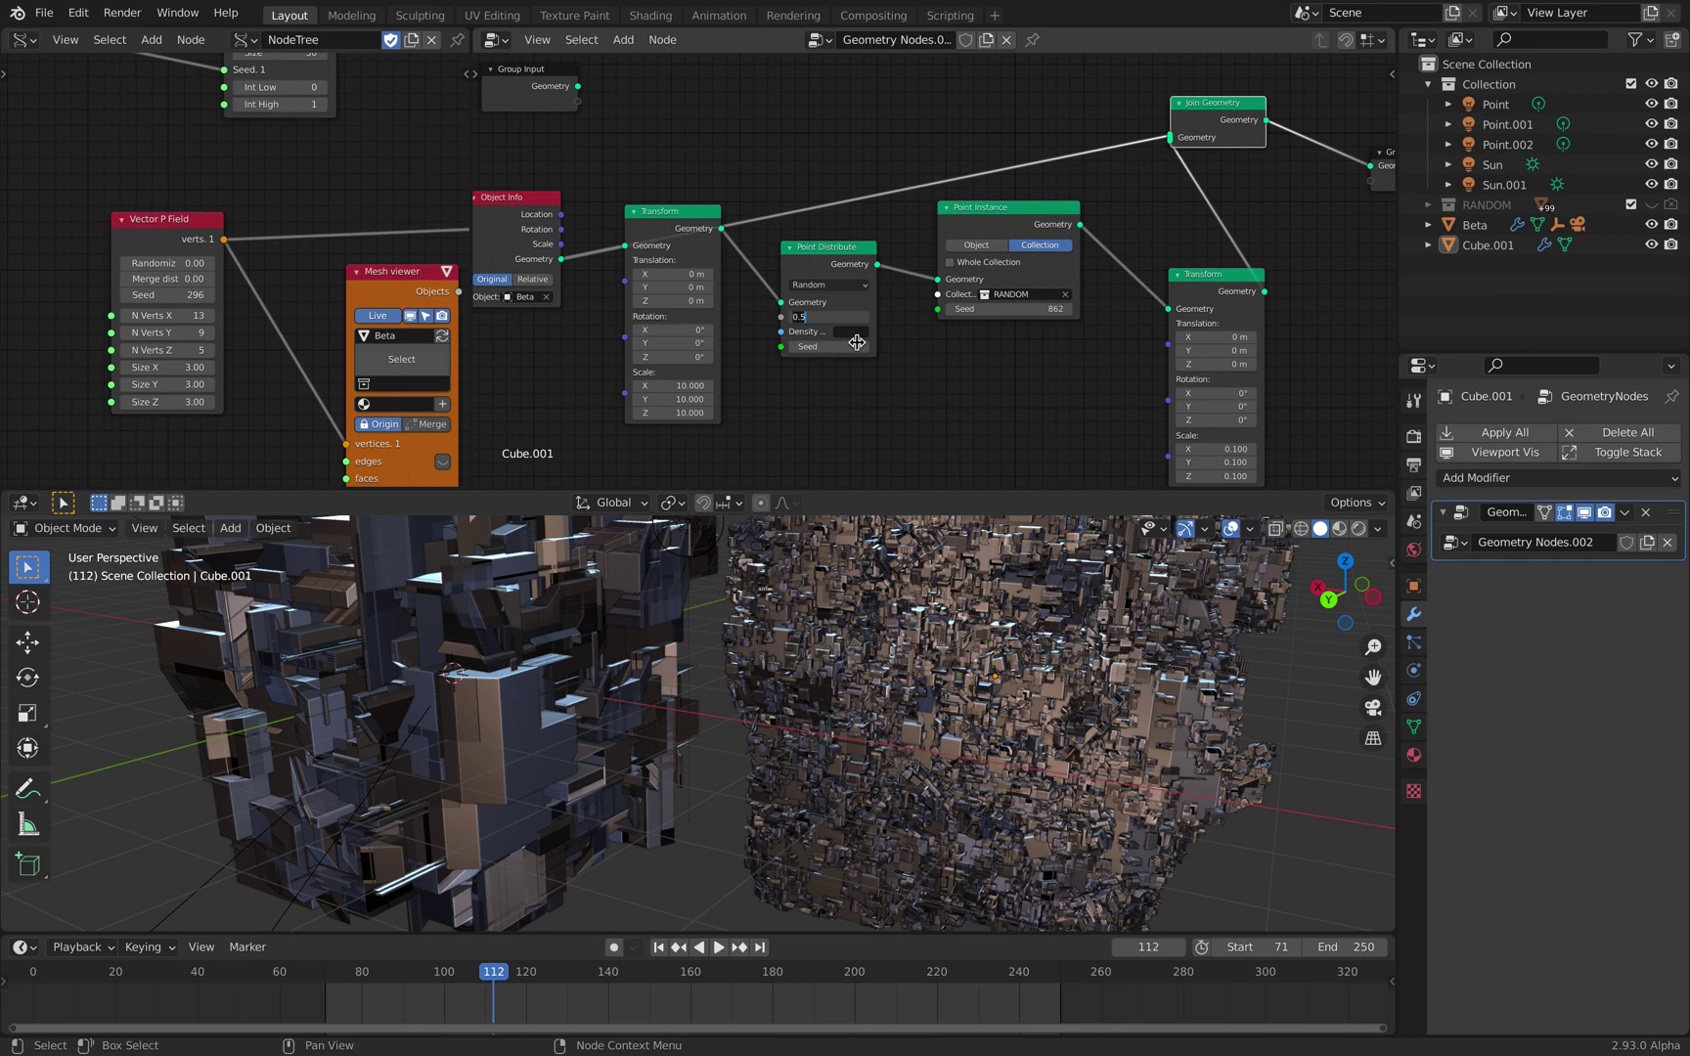
{"action": "key", "text": "Return"}
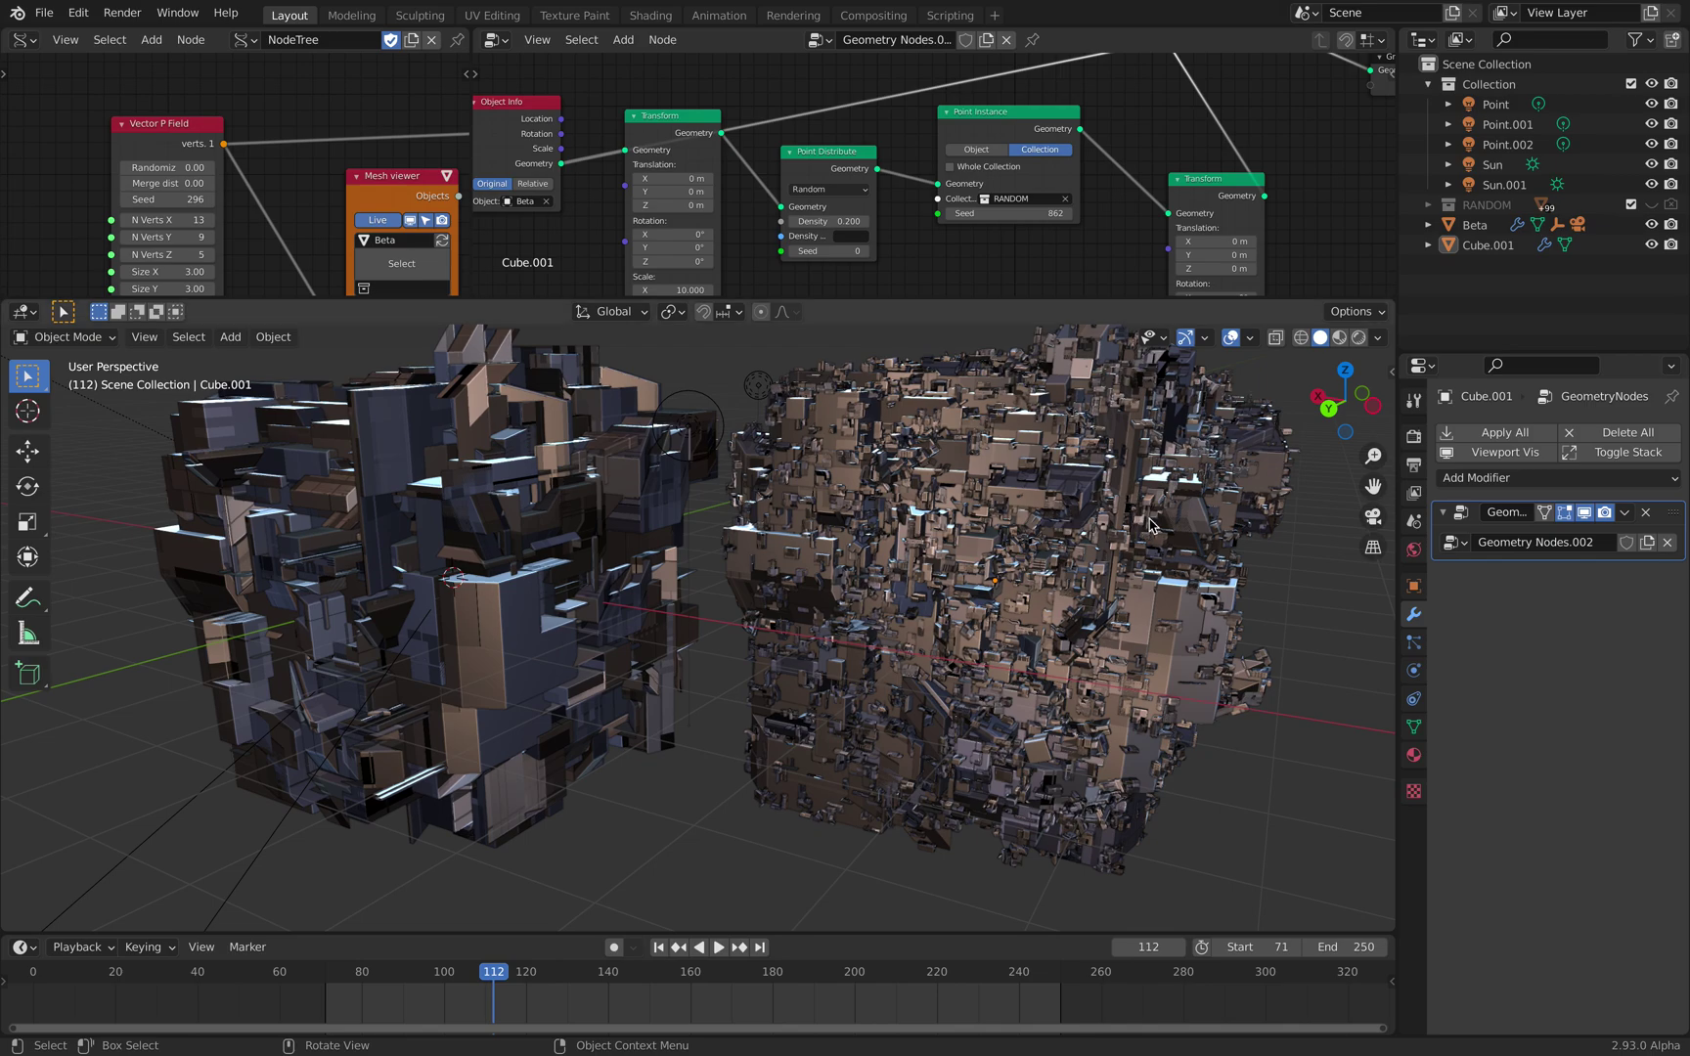
{"action": "left_click", "coordinate": [1357, 338]}
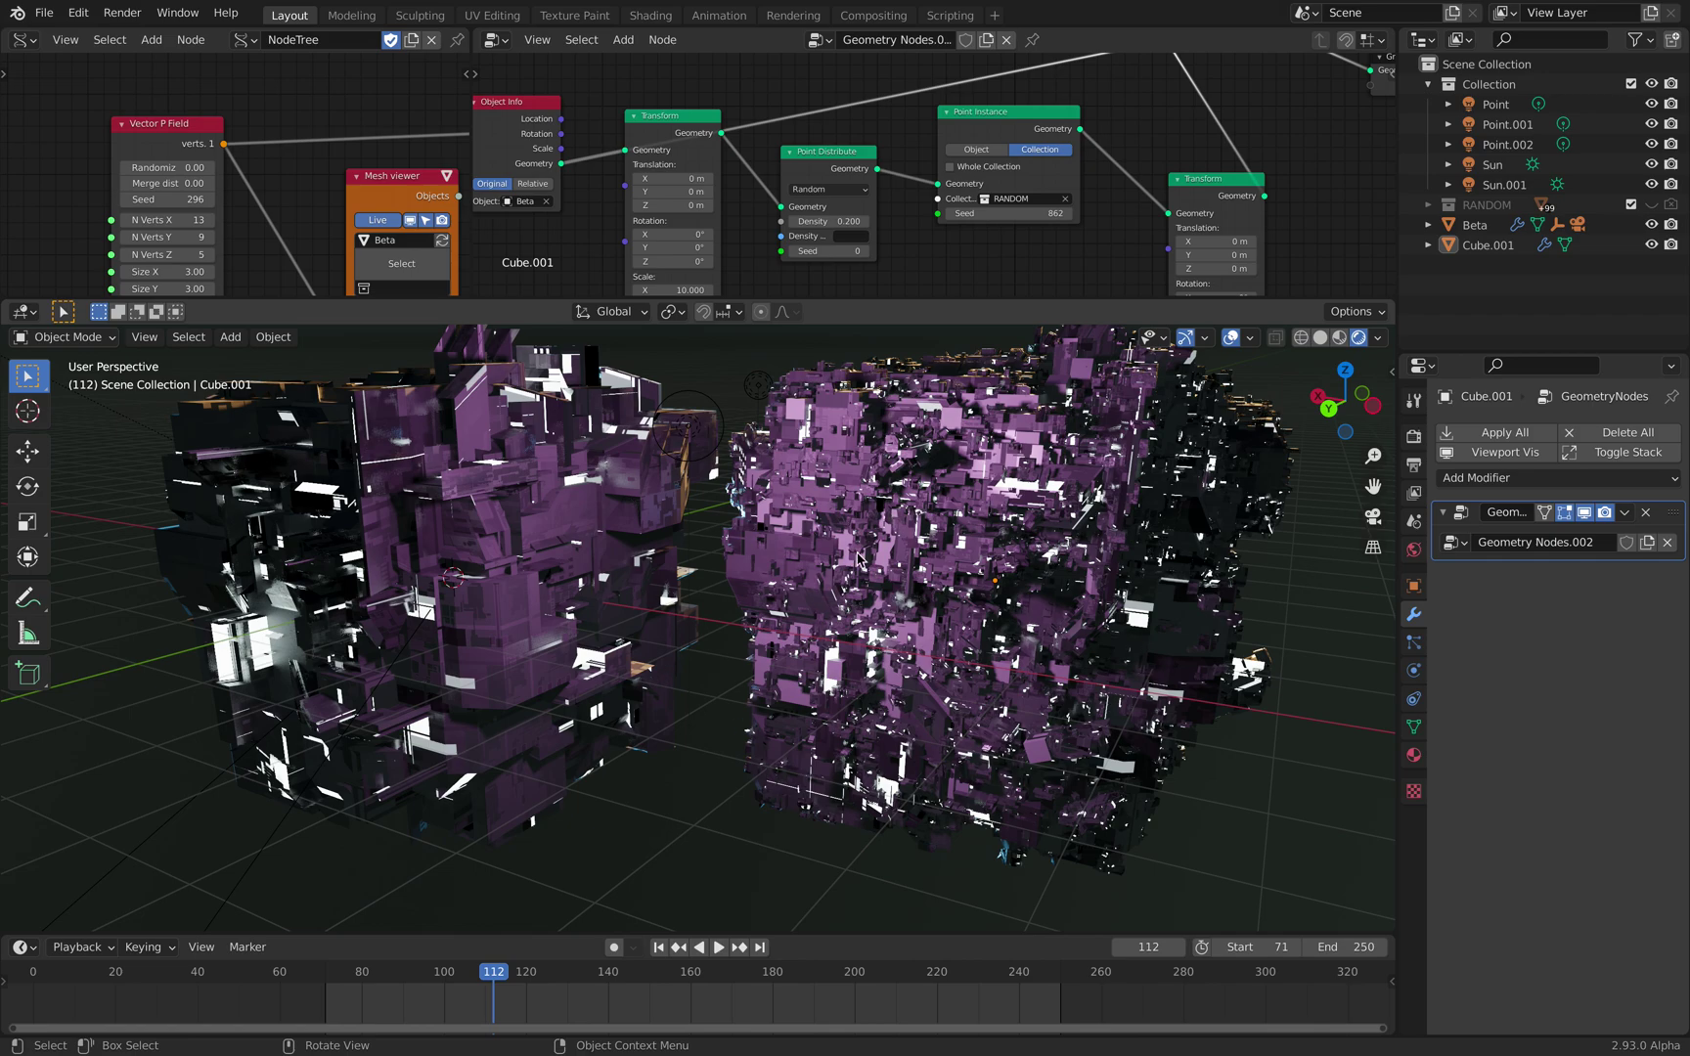
- Widen the Sverchok node editor and bring the Random Vector, Matrix In and Box nodes into view
{"action": "scroll", "coordinate": [957, 172], "scroll_direction": "down", "scroll_amount": 5}
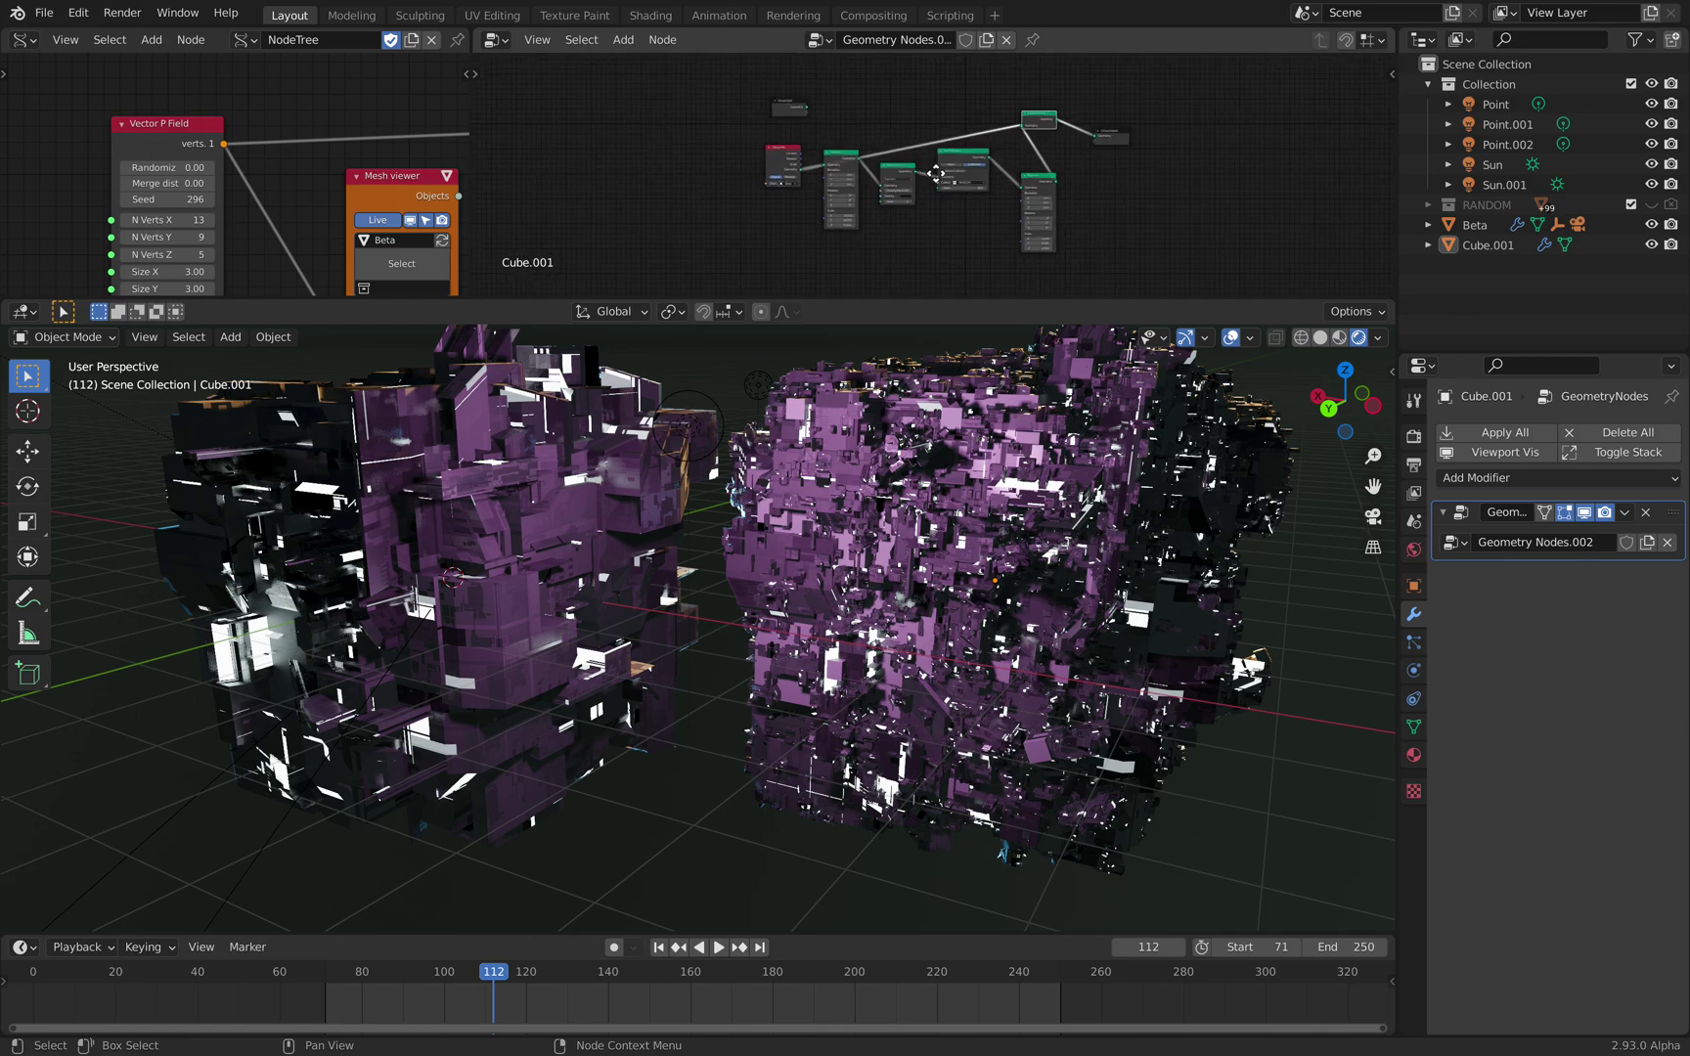
{"action": "scroll", "coordinate": [344, 159], "scroll_direction": "down", "scroll_amount": 1}
{"action": "scroll", "coordinate": [352, 164], "scroll_direction": "down", "scroll_amount": 3}
{"action": "left_click_drag", "start_coordinate": [470, 176], "coordinate": [887, 193]}
{"action": "middle_click_drag", "start_coordinate": [517, 125], "coordinate": [526, 291]}
{"action": "scroll", "coordinate": [381, 152], "scroll_direction": "up", "scroll_amount": 4}
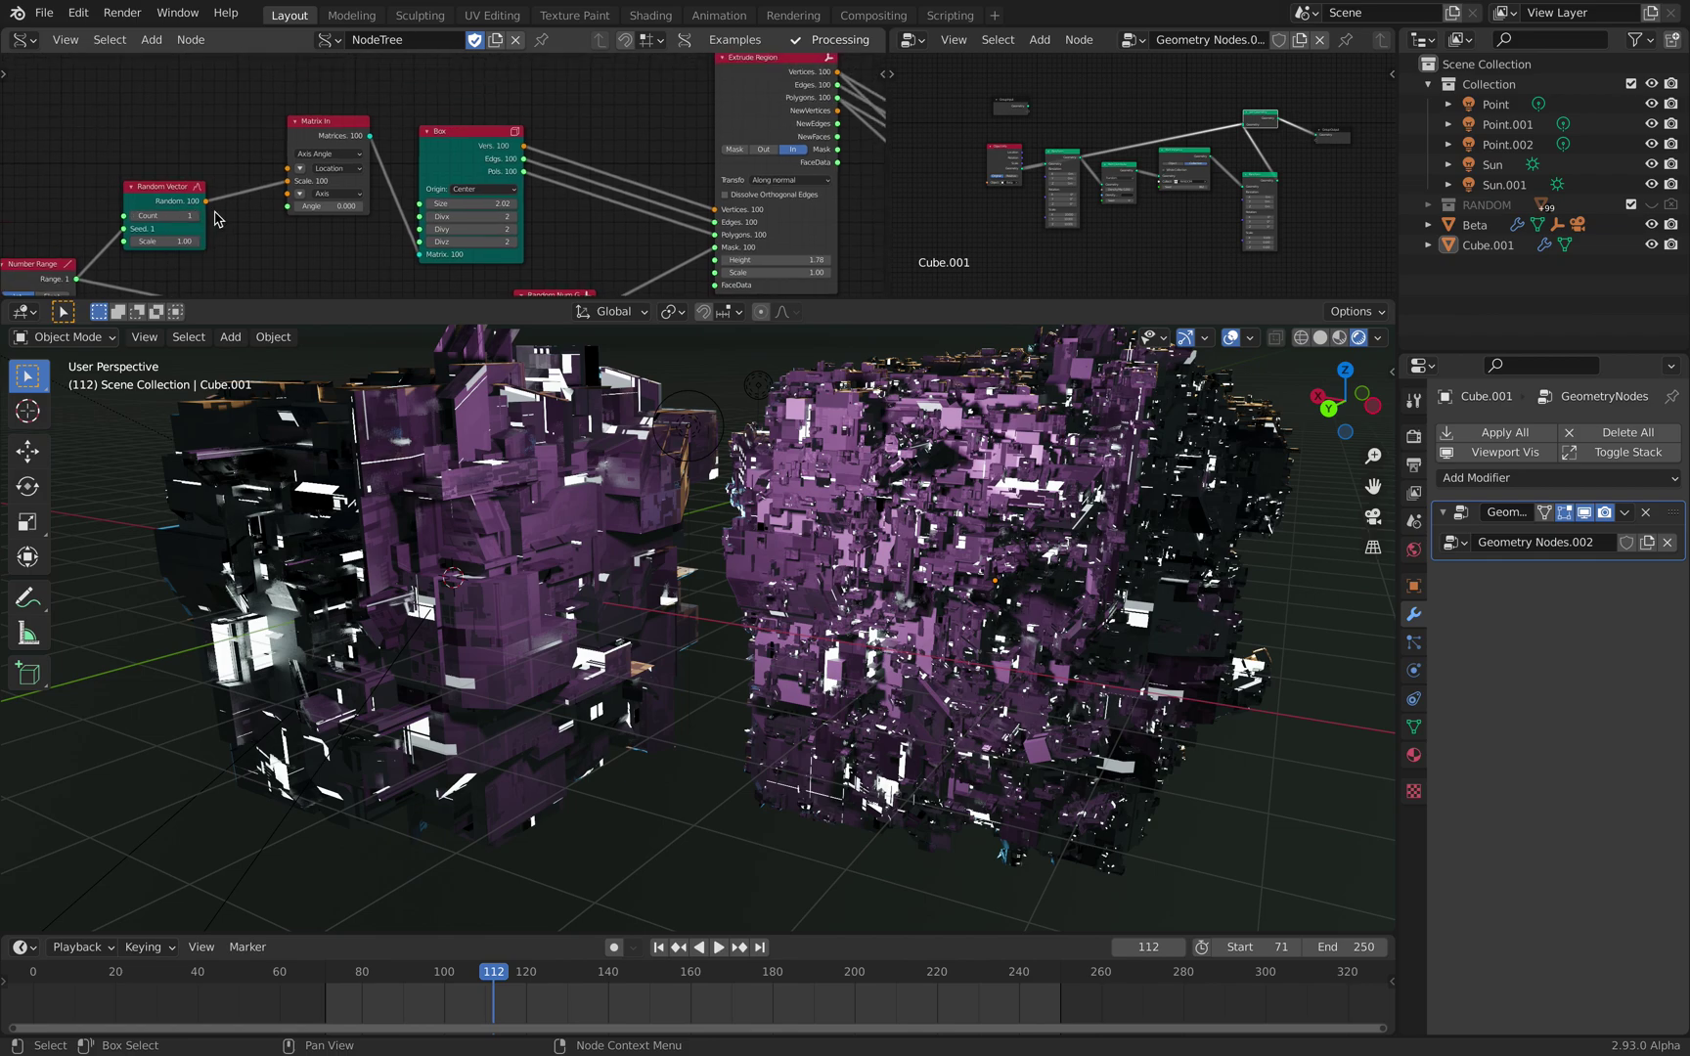
- Examine the Sverchok chain from Box through Extrude Region to Set custom UV, and look over both rendered cubes
{"action": "left_click_drag", "start_coordinate": [464, 149], "coordinate": [464, 138]}
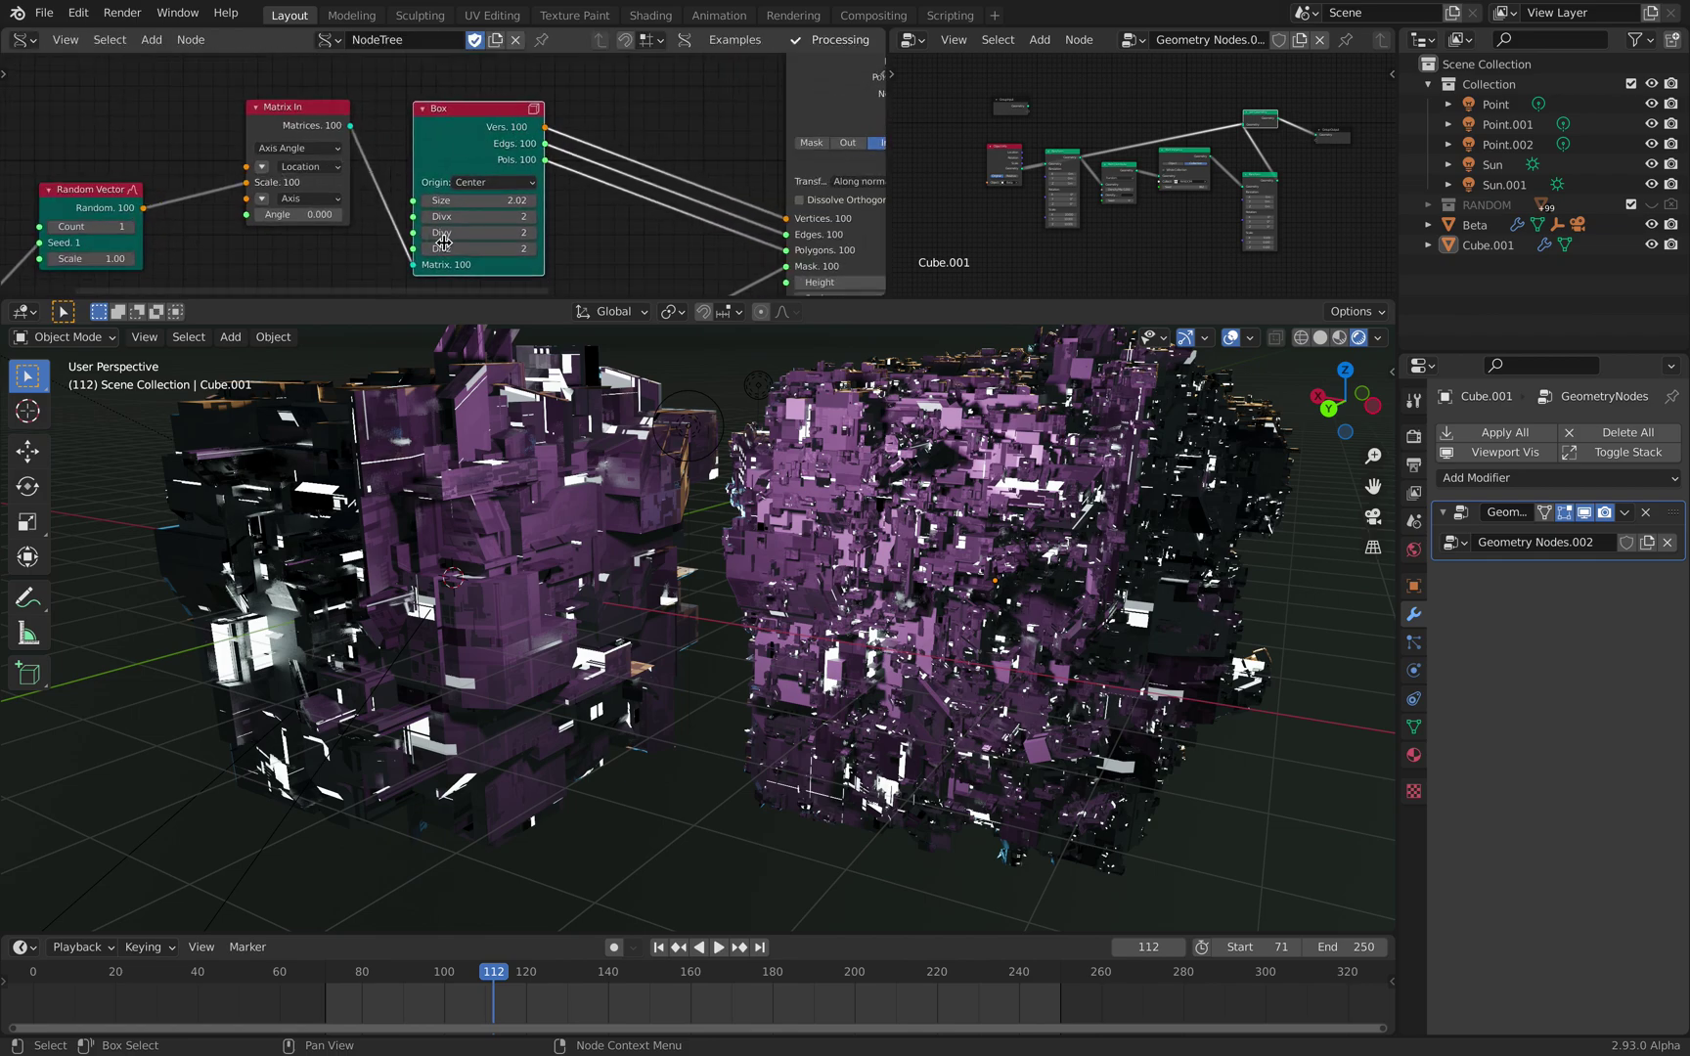
{"action": "middle_click_drag", "start_coordinate": [661, 233], "coordinate": [353, 318]}
{"action": "left_click_drag", "start_coordinate": [558, 128], "coordinate": [559, 94]}
{"action": "middle_click_drag", "start_coordinate": [518, 217], "coordinate": [511, 122]}
{"action": "middle_click_drag", "start_coordinate": [675, 198], "coordinate": [352, 219]}
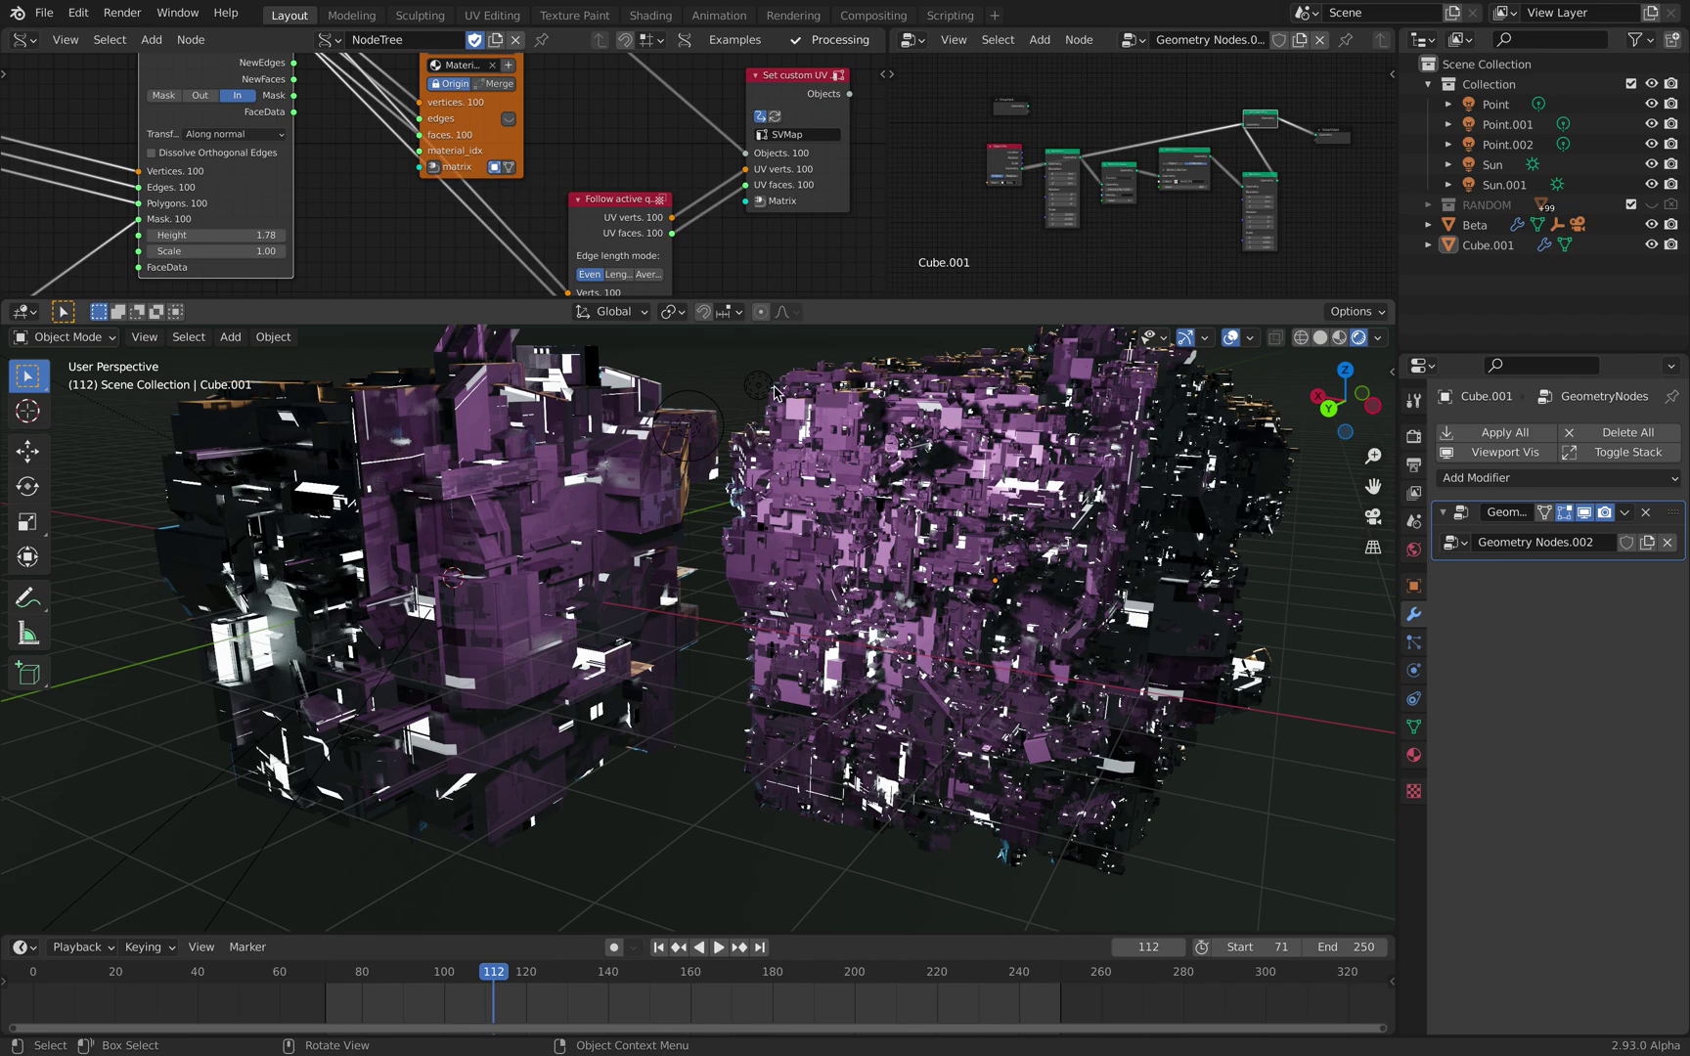
{"action": "middle_click_drag", "start_coordinate": [909, 574], "coordinate": [606, 910]}
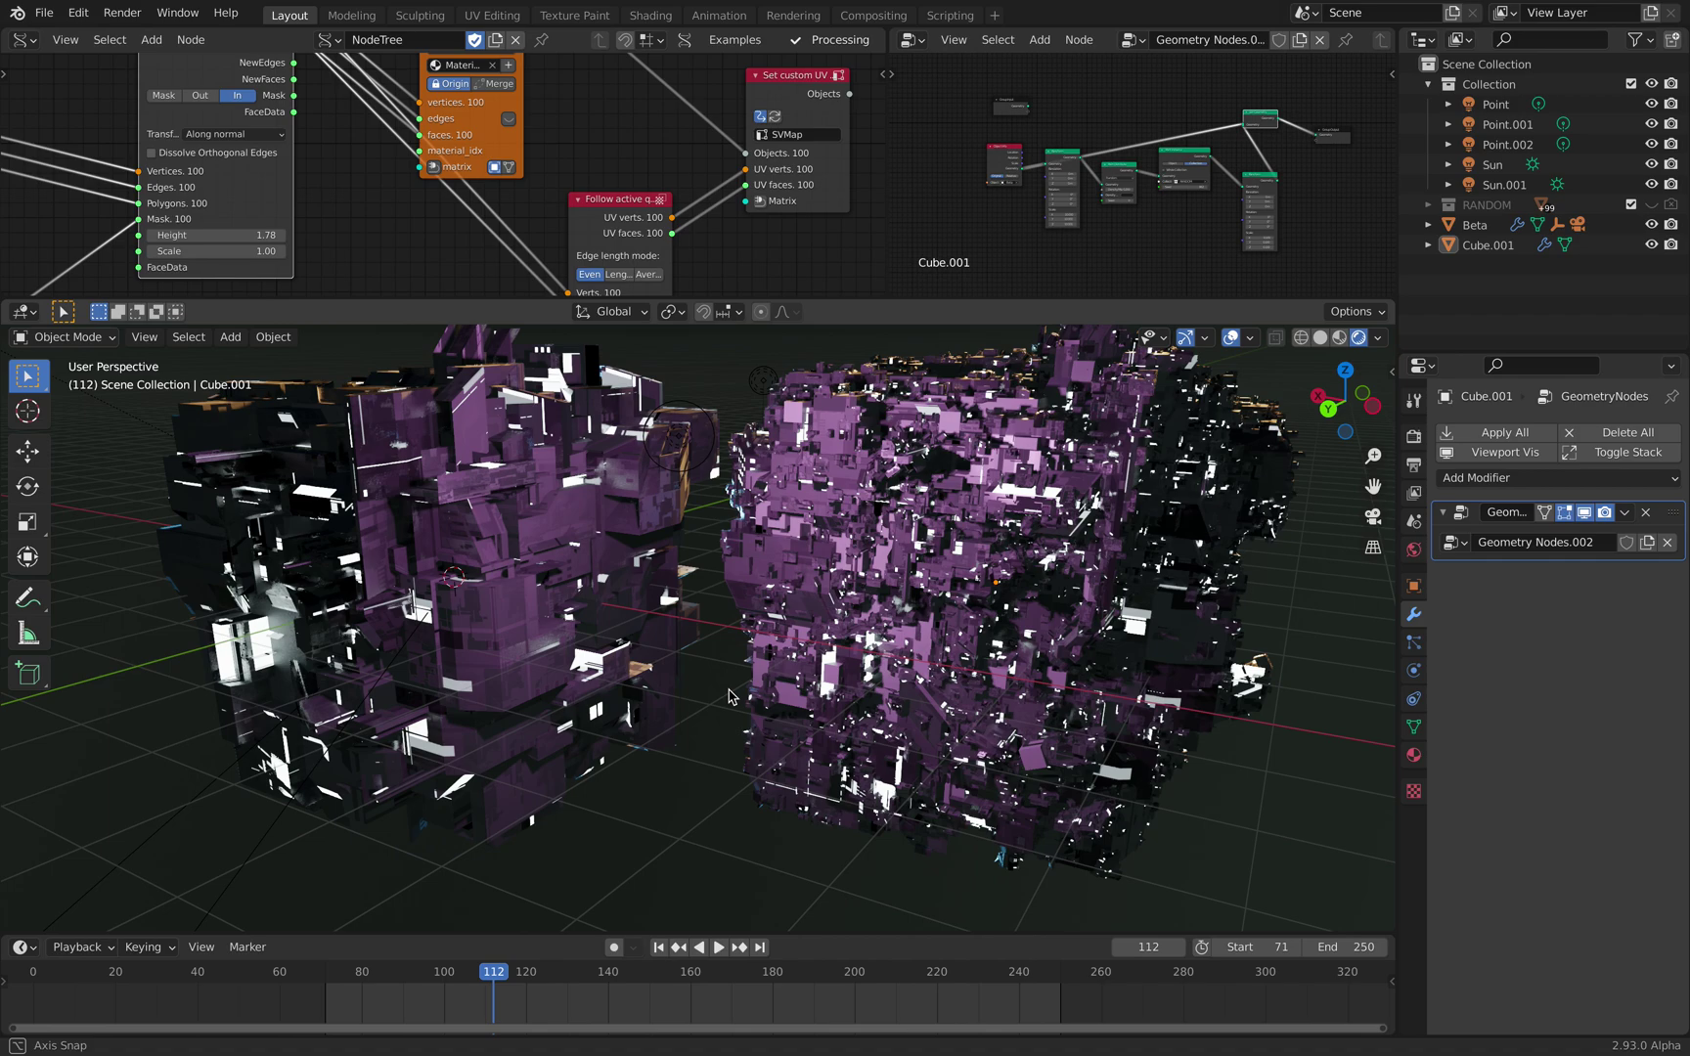
{"action": "middle_click_drag", "start_coordinate": [729, 696], "coordinate": [728, 696]}
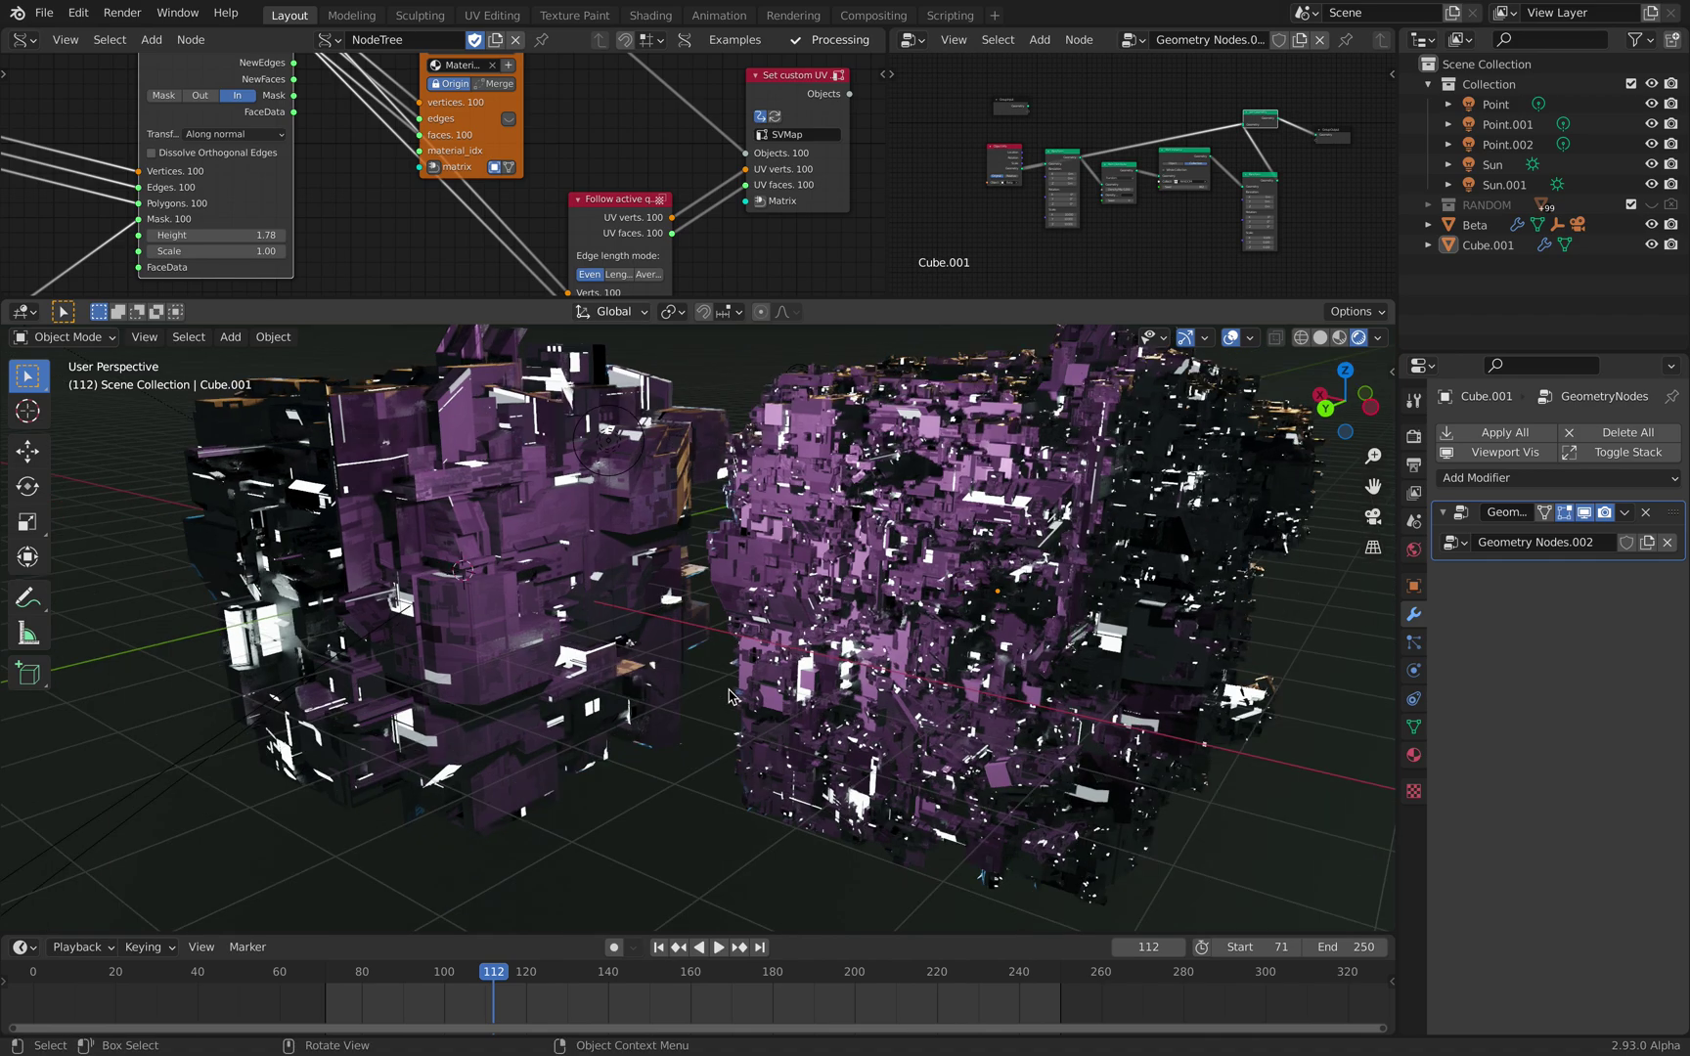